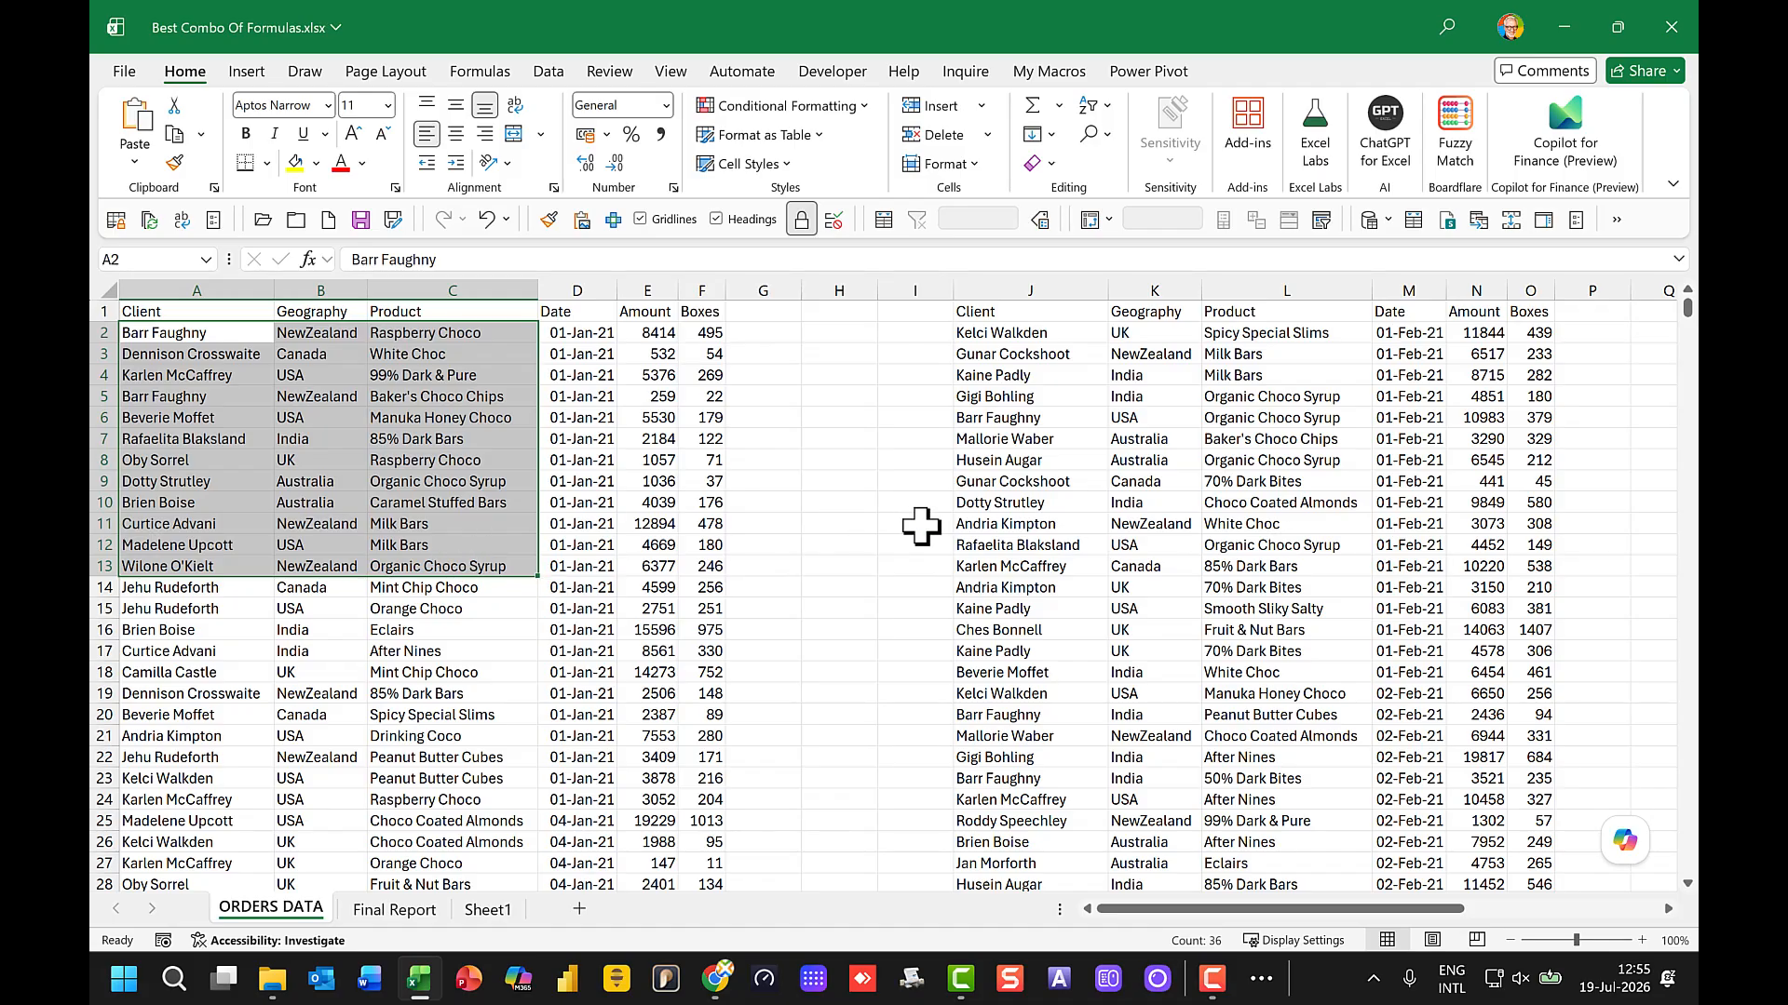
Step: Examine the three separate monthly order data sets on the ORDERS DATA sheet, including where their rows end
left_click_drag(1000, 354, 1159, 460)
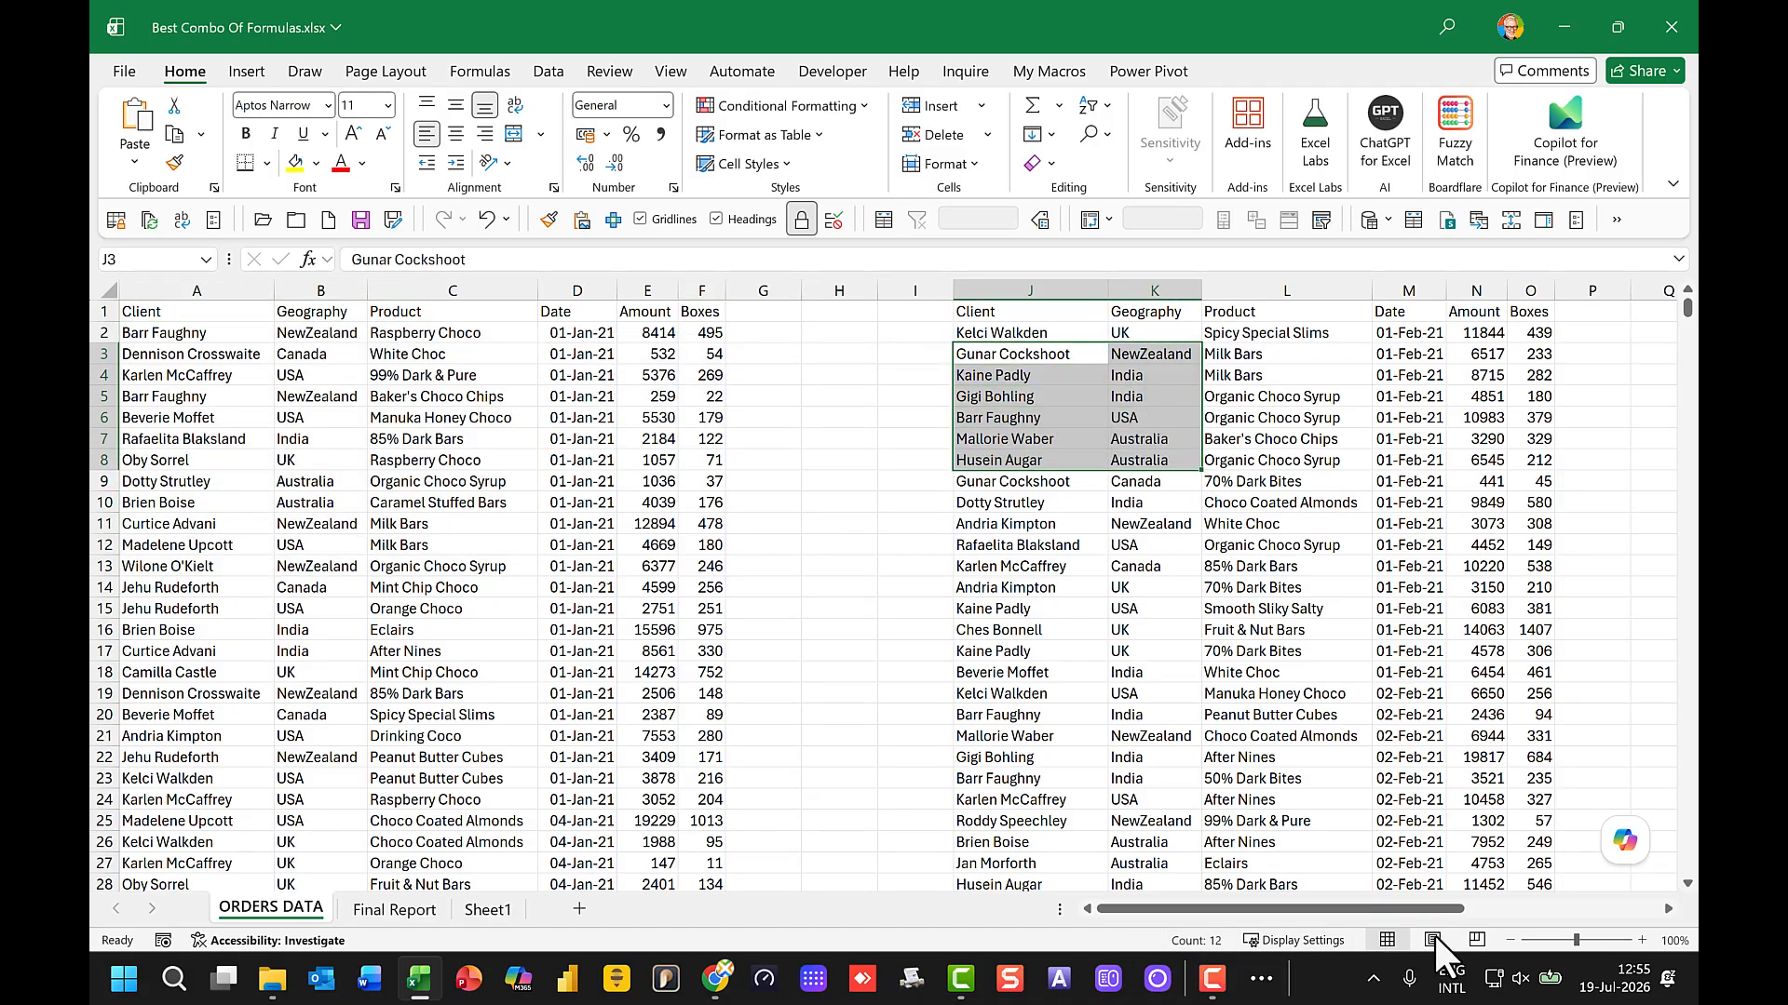
left_click_drag(1434, 907, 1595, 910)
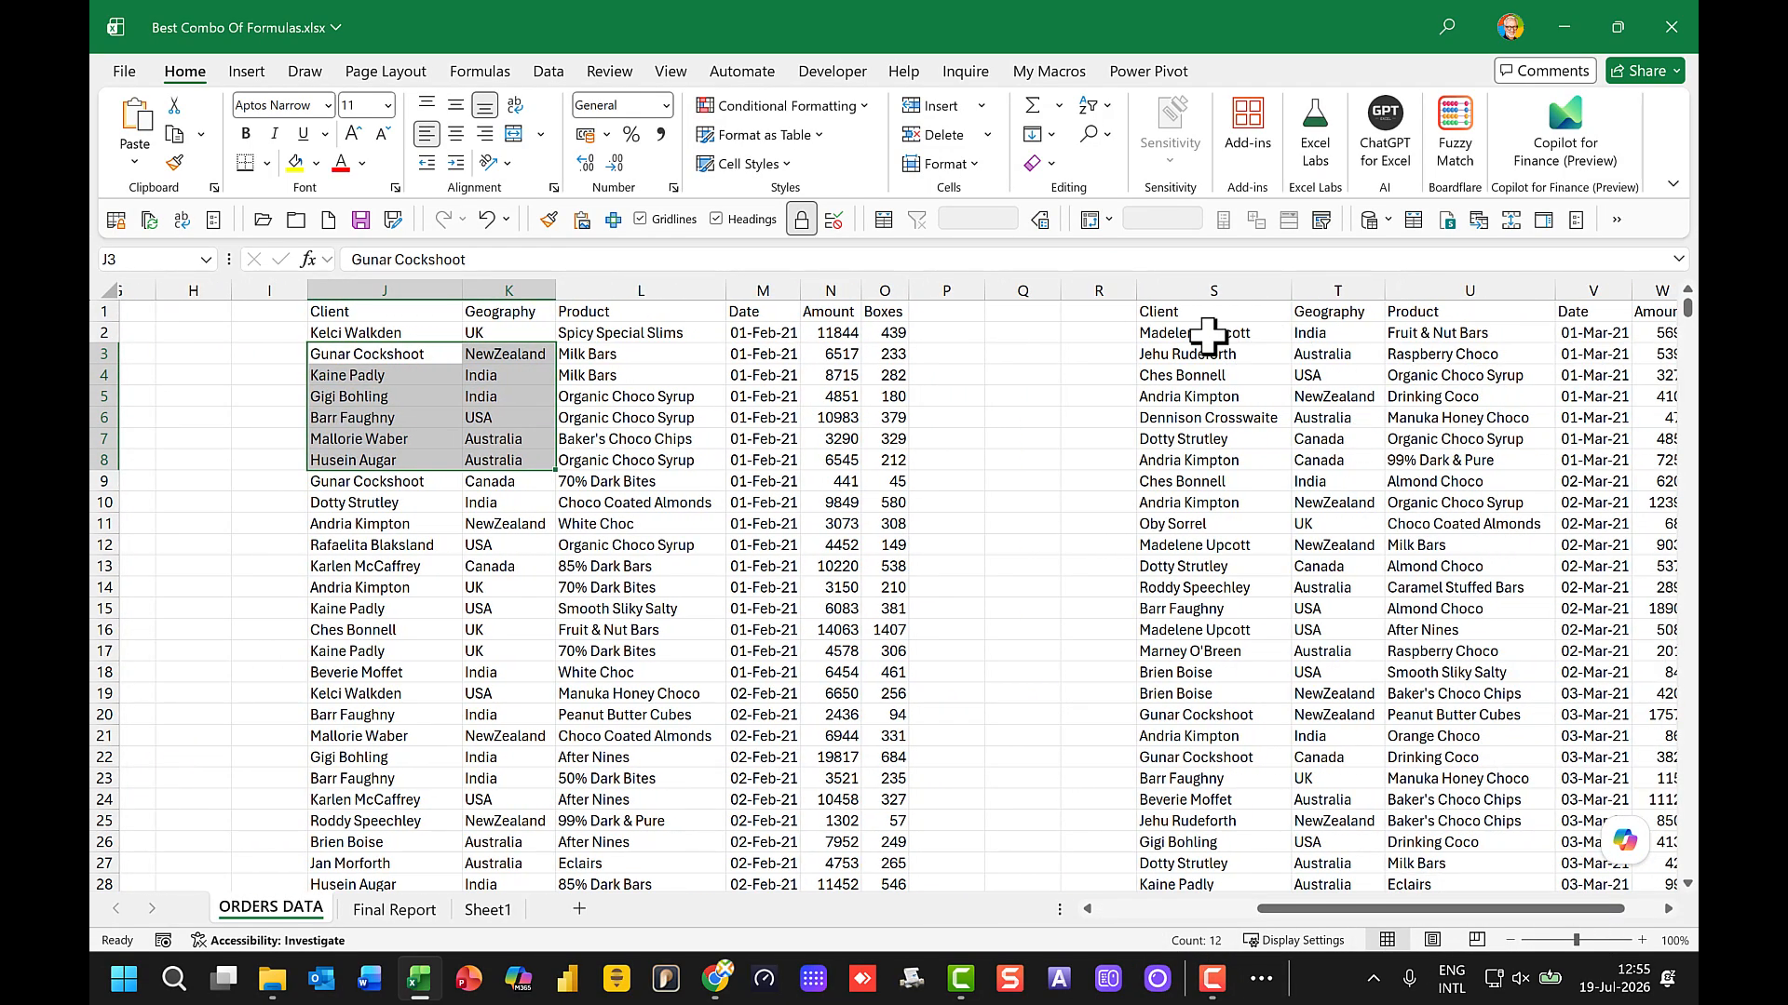
left_click_drag(1192, 354, 1336, 419)
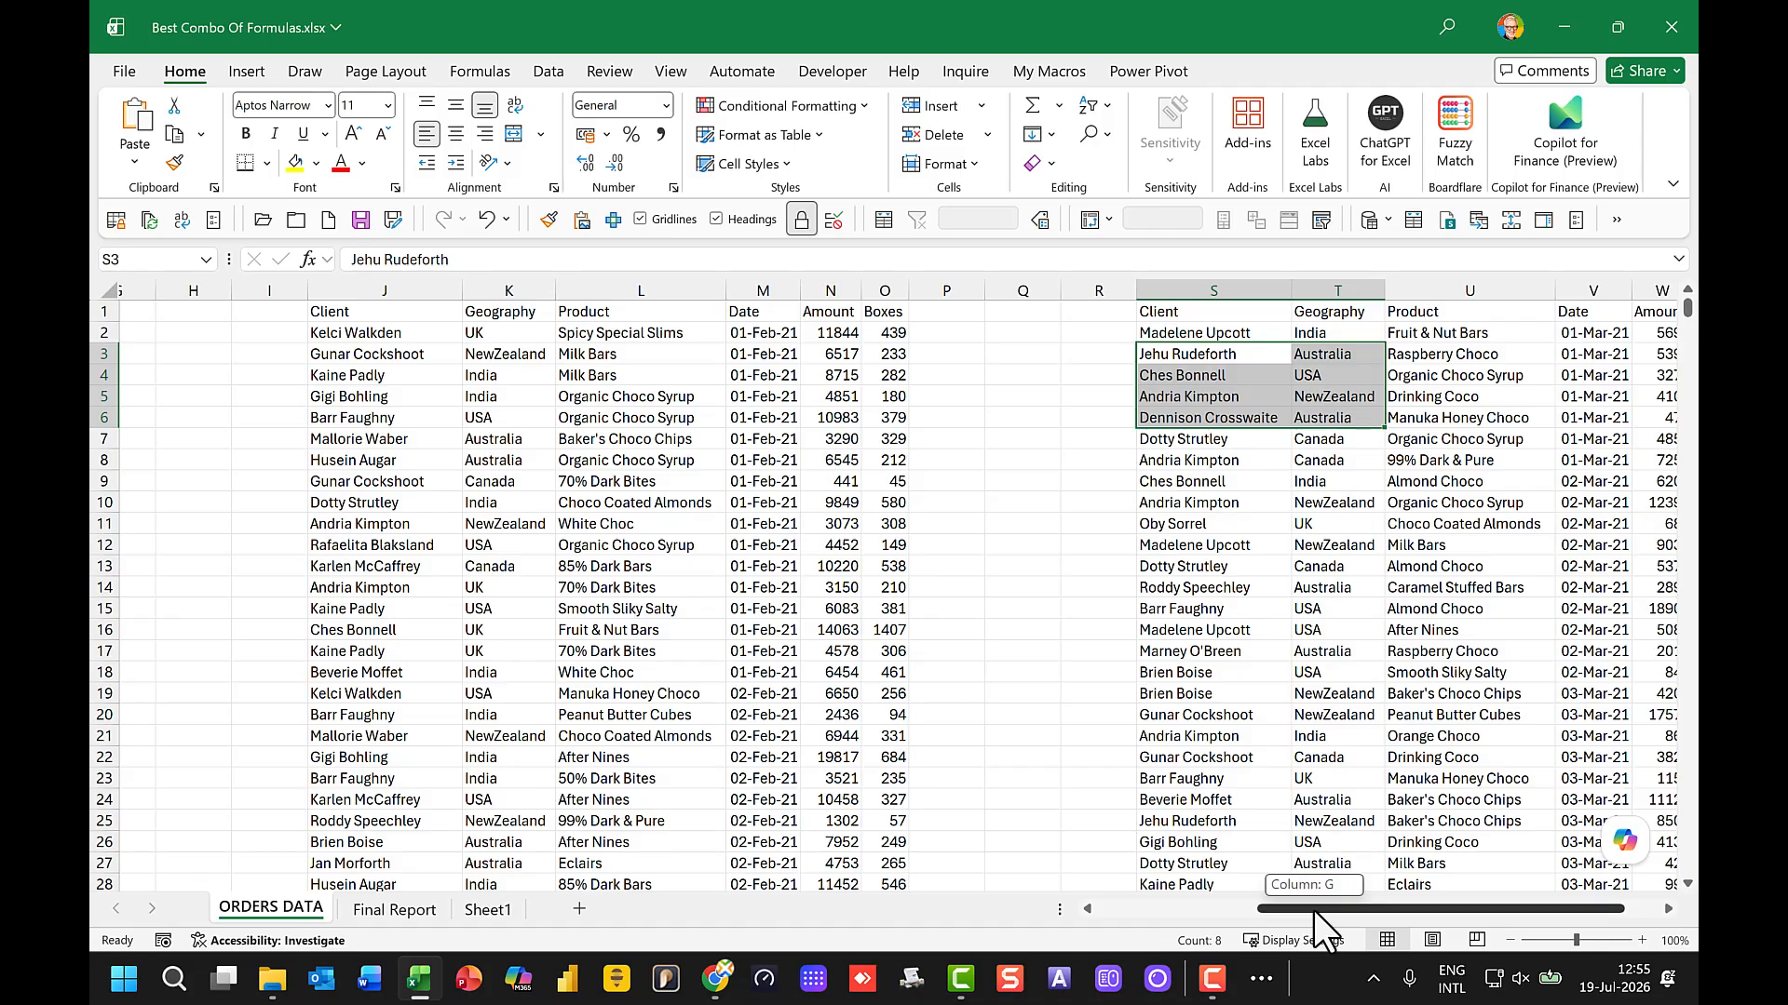
left_click_drag(1314, 910, 1070, 914)
scroll(344, 641, "down", 3)
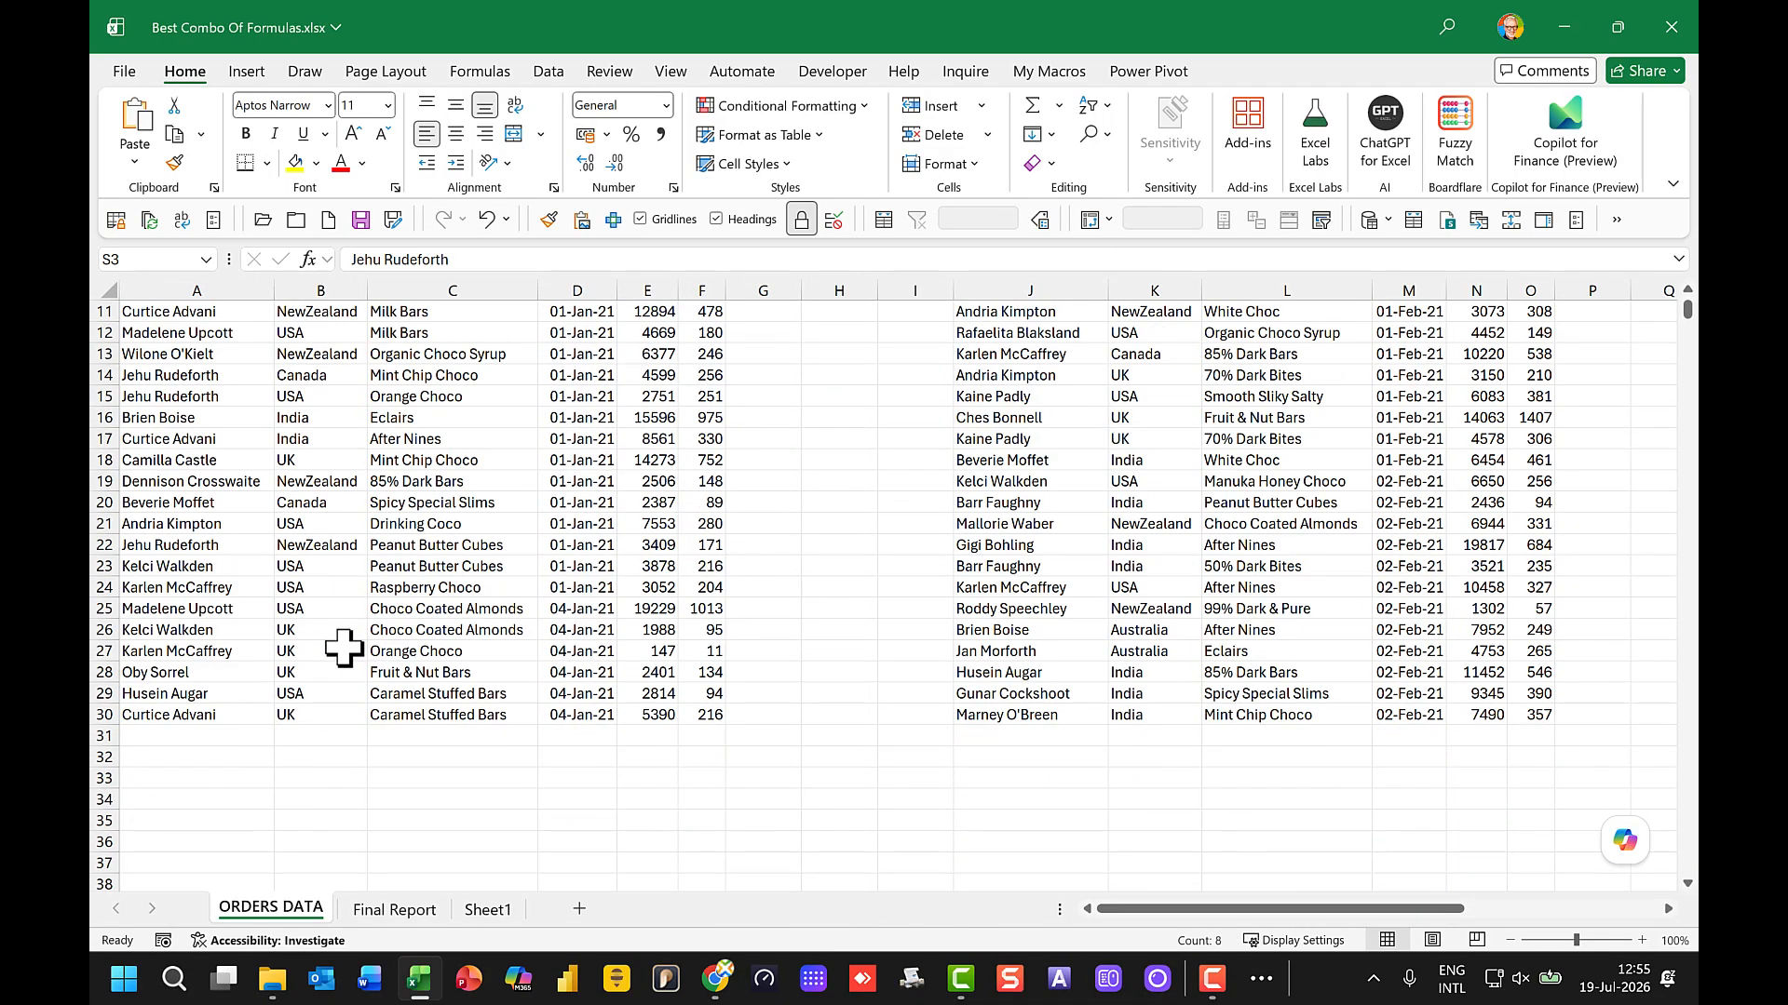
left_click(171, 734)
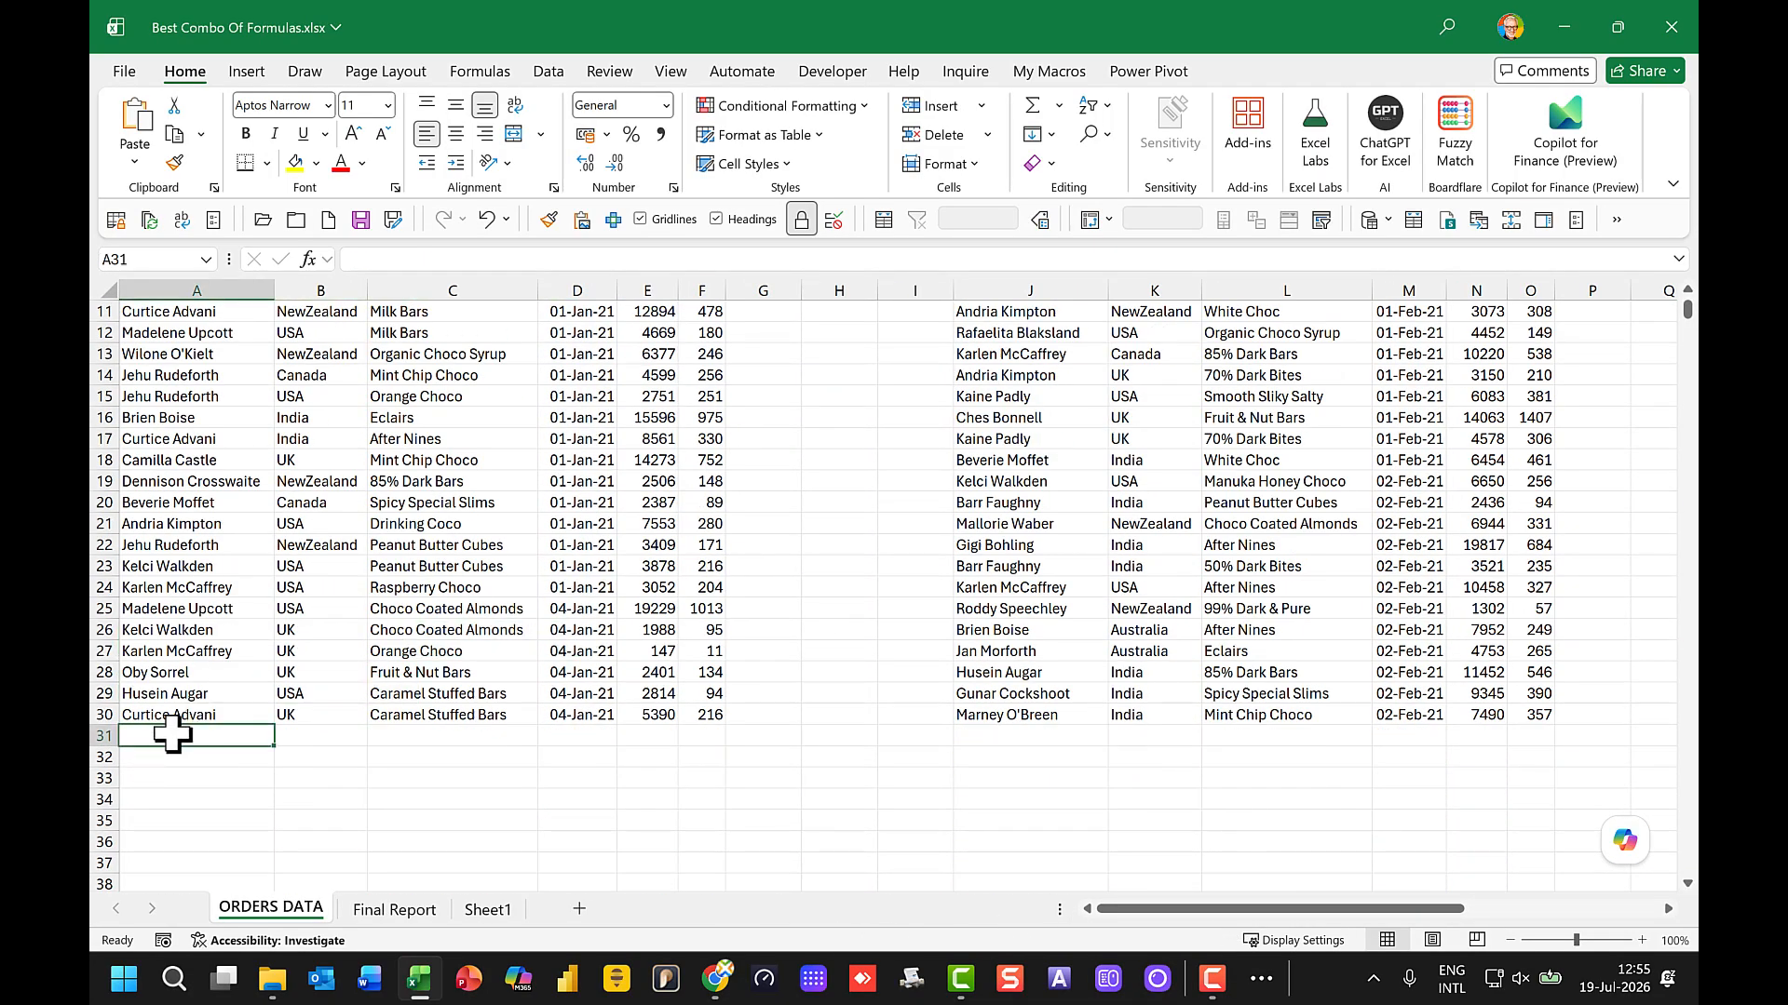
left_click(320, 733)
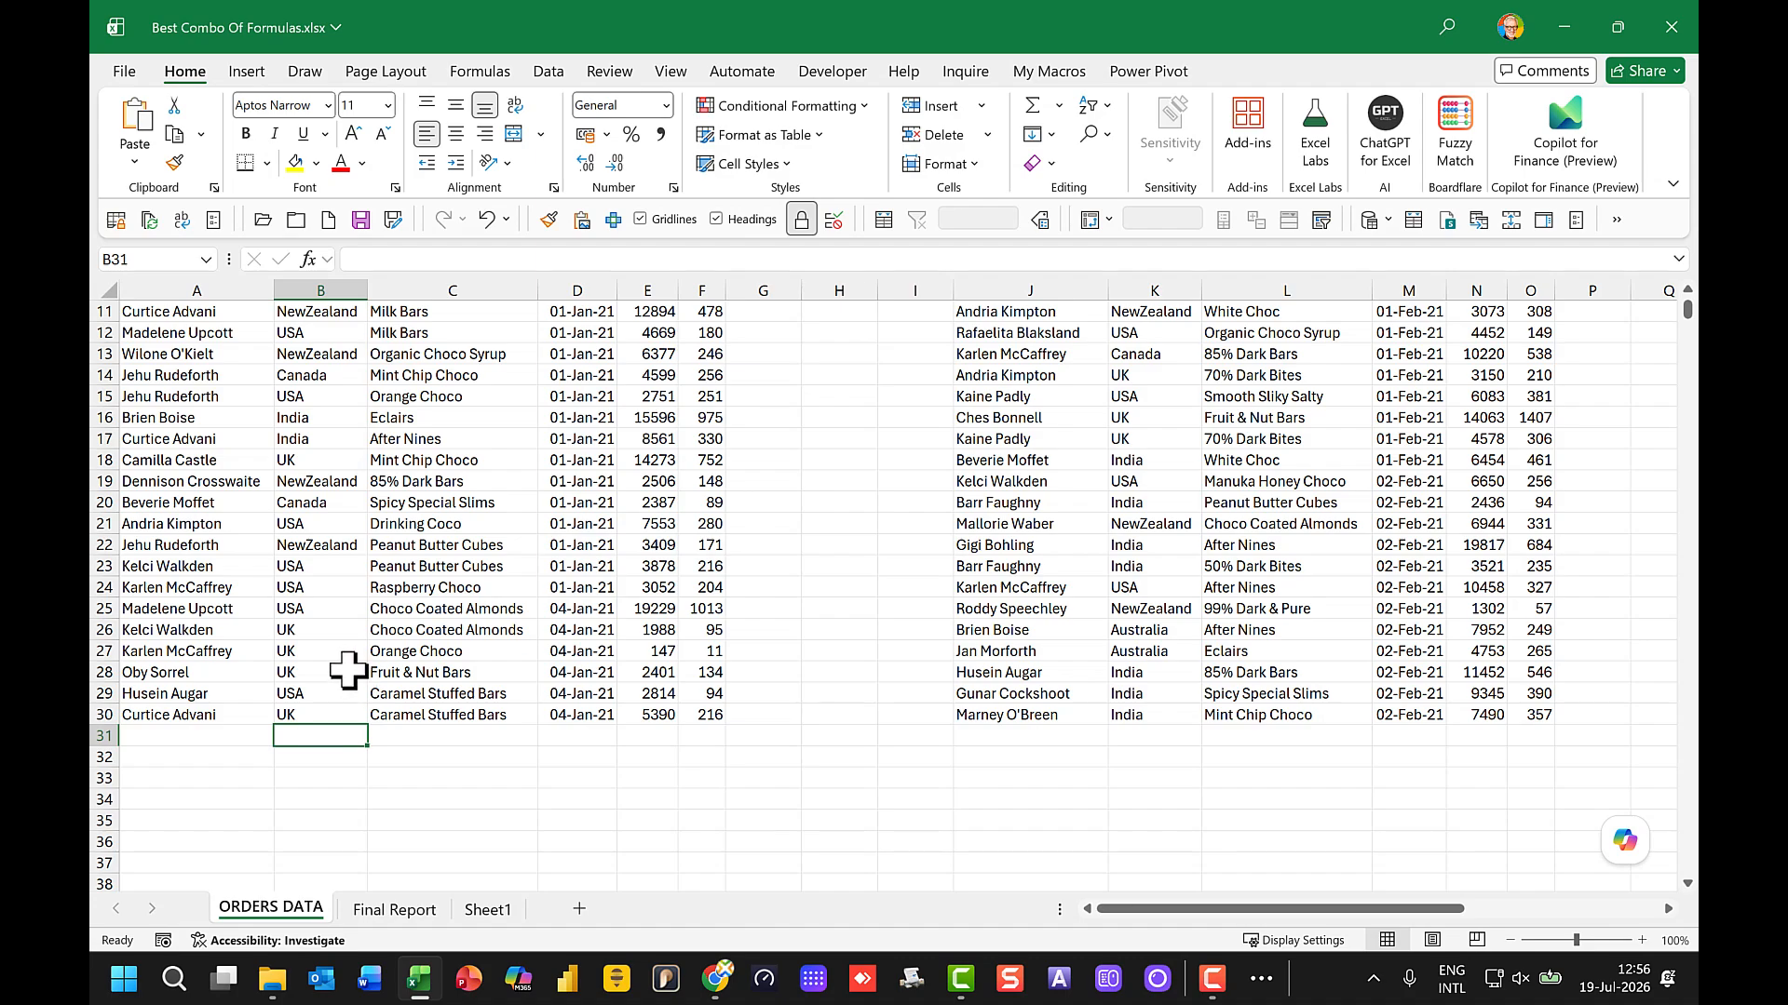
Step: Examine the Final Report sheet's tables, stacked data and unique country list, including the formulas behind them
left_click(395, 910)
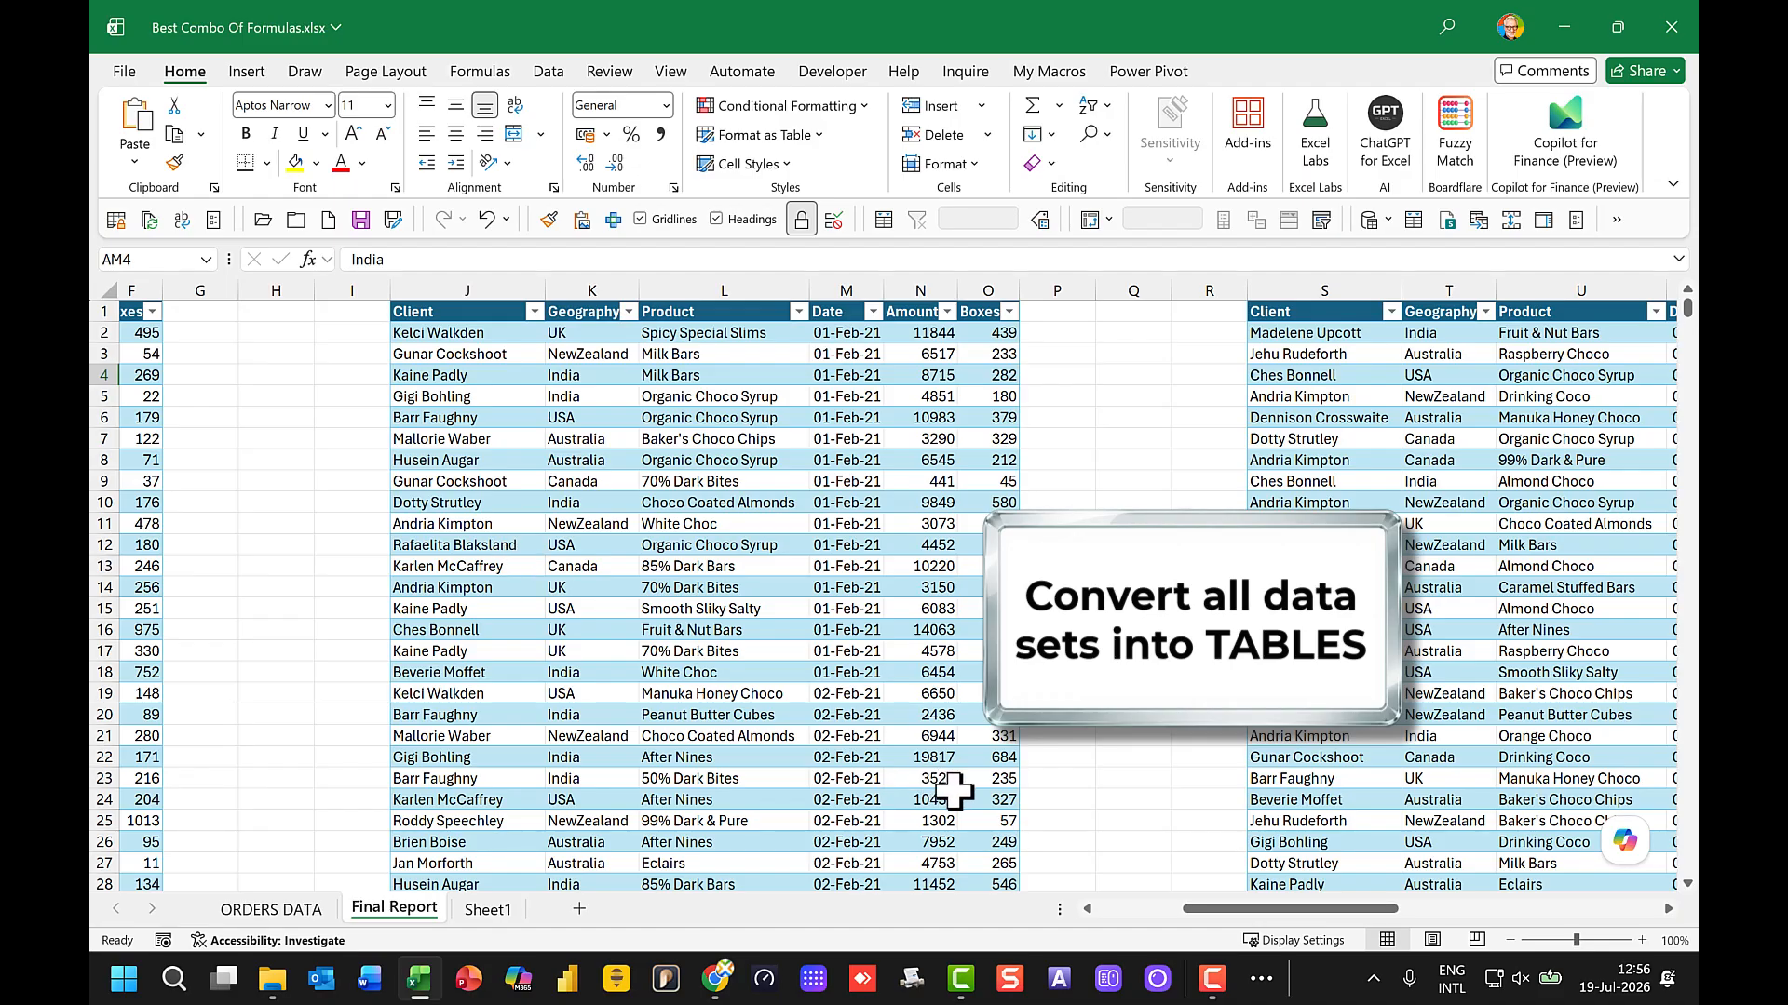
left_click_drag(1194, 910, 1407, 909)
left_click_drag(778, 395, 1038, 694)
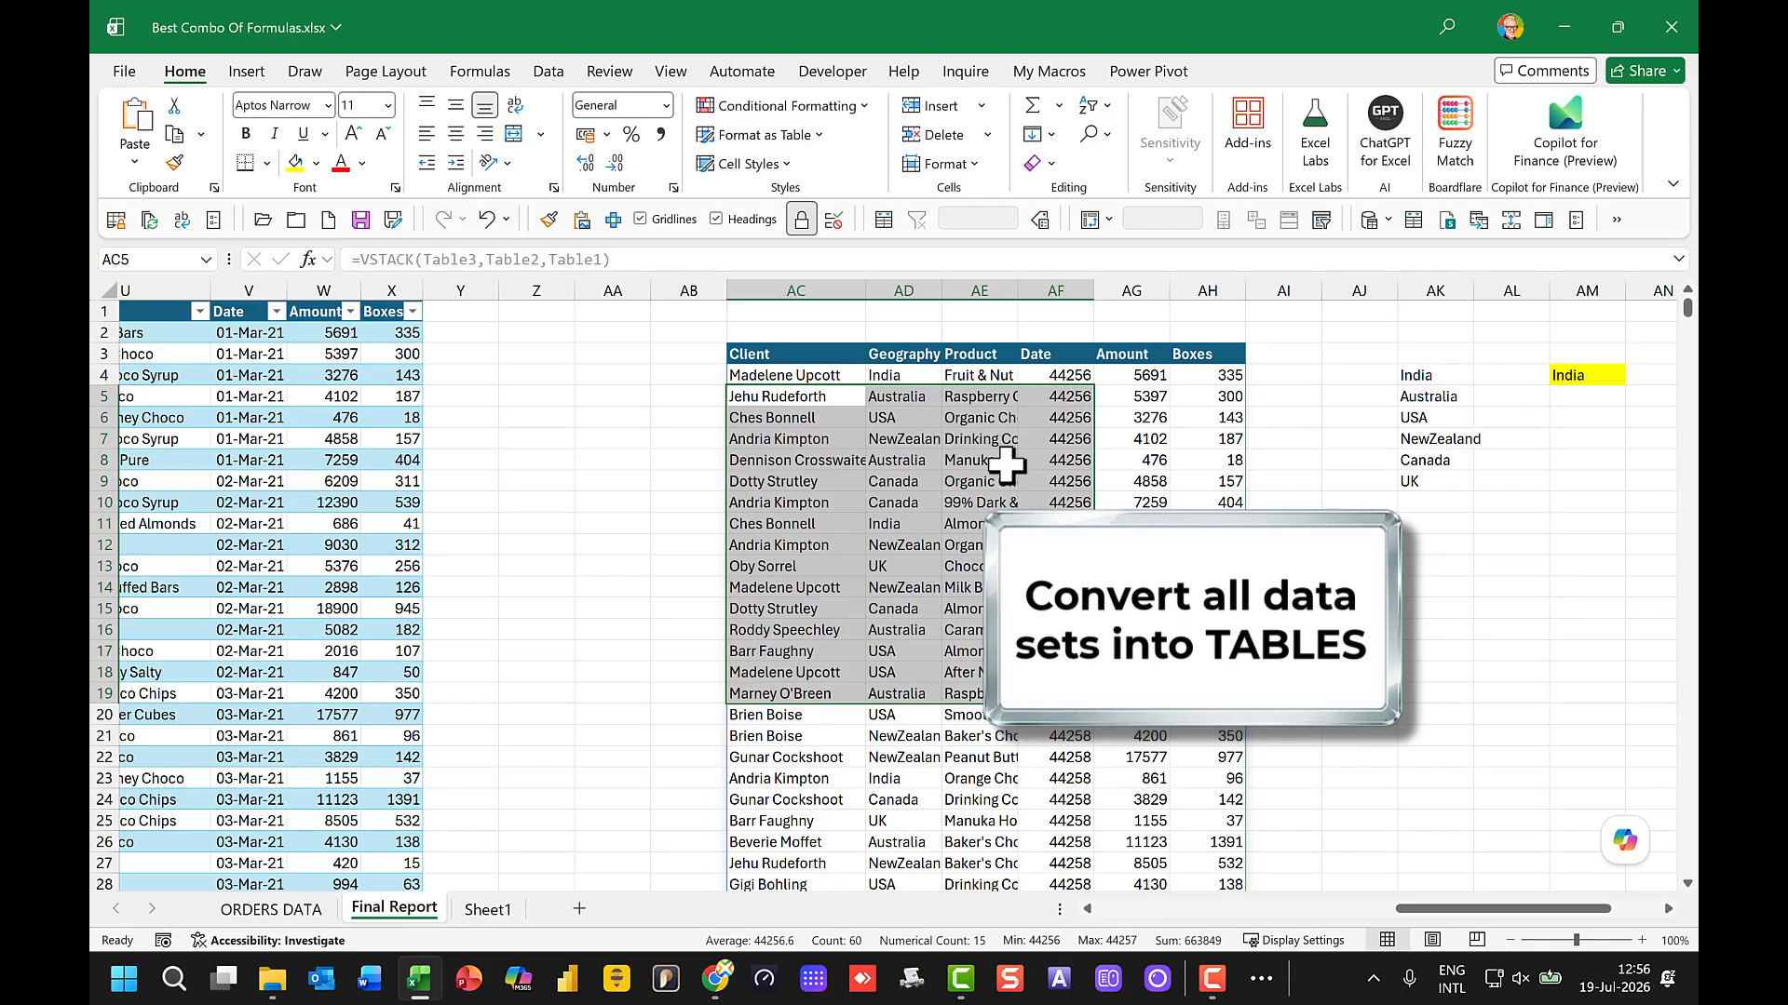
left_click(1424, 424)
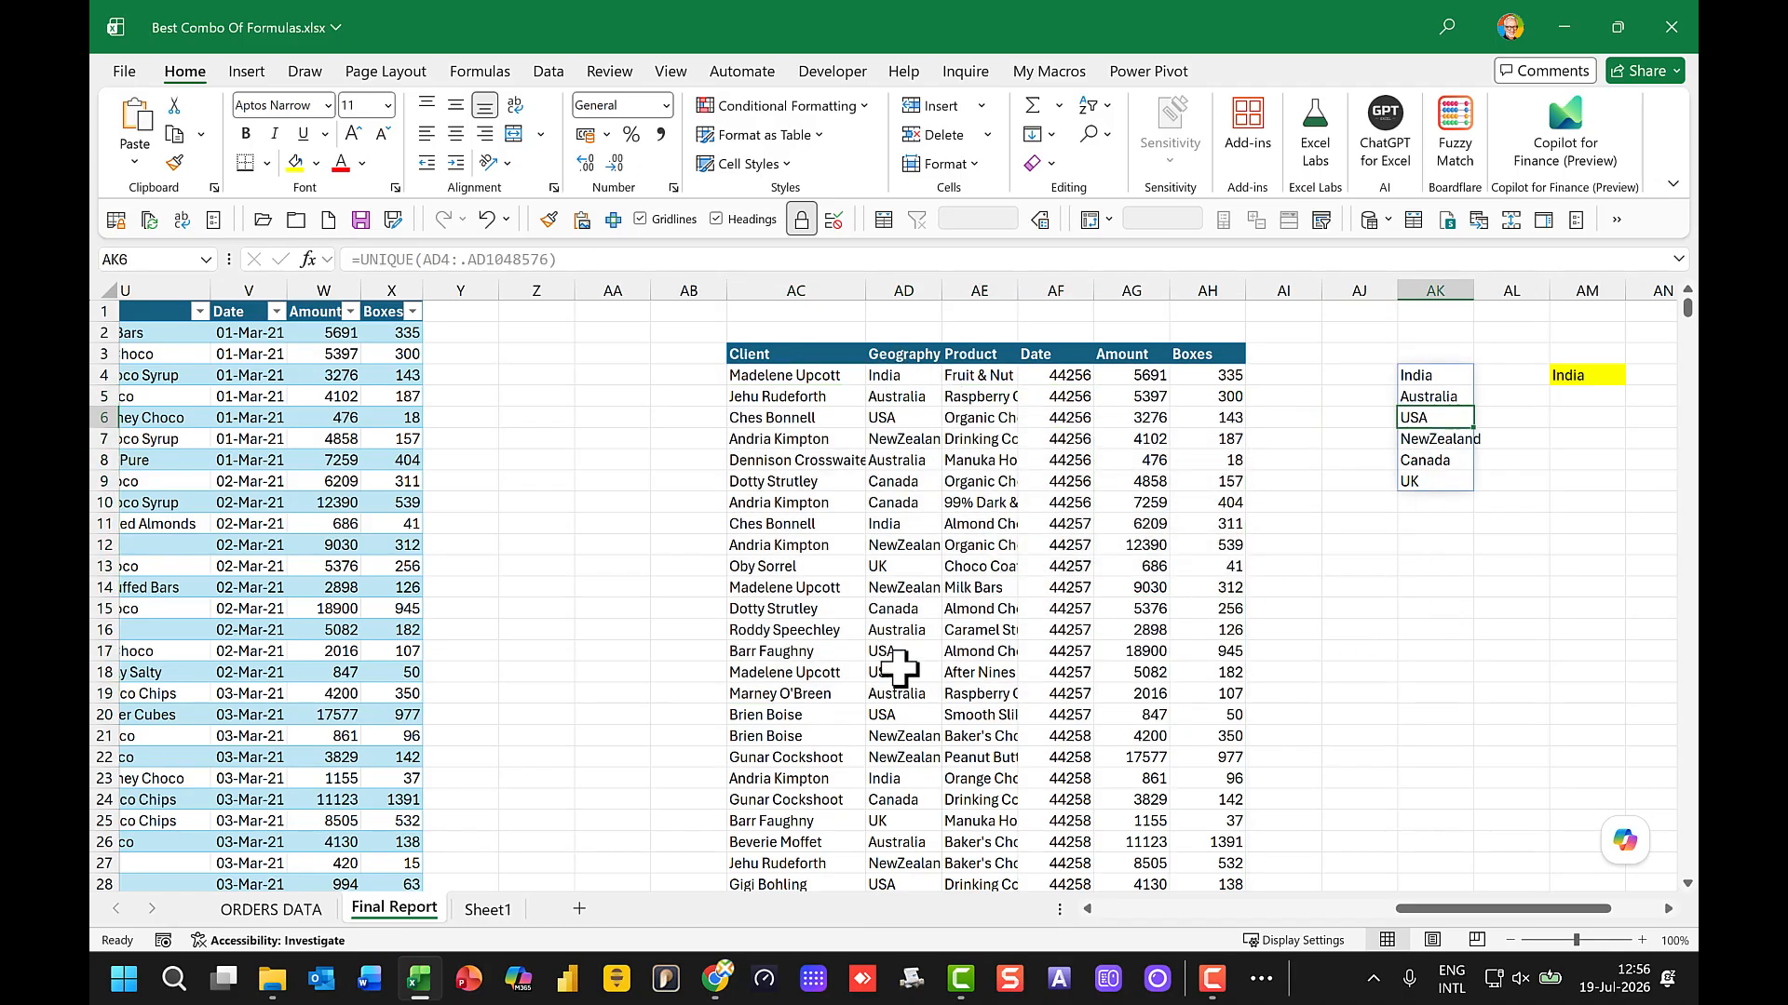
left_click_drag(1420, 908, 1517, 905)
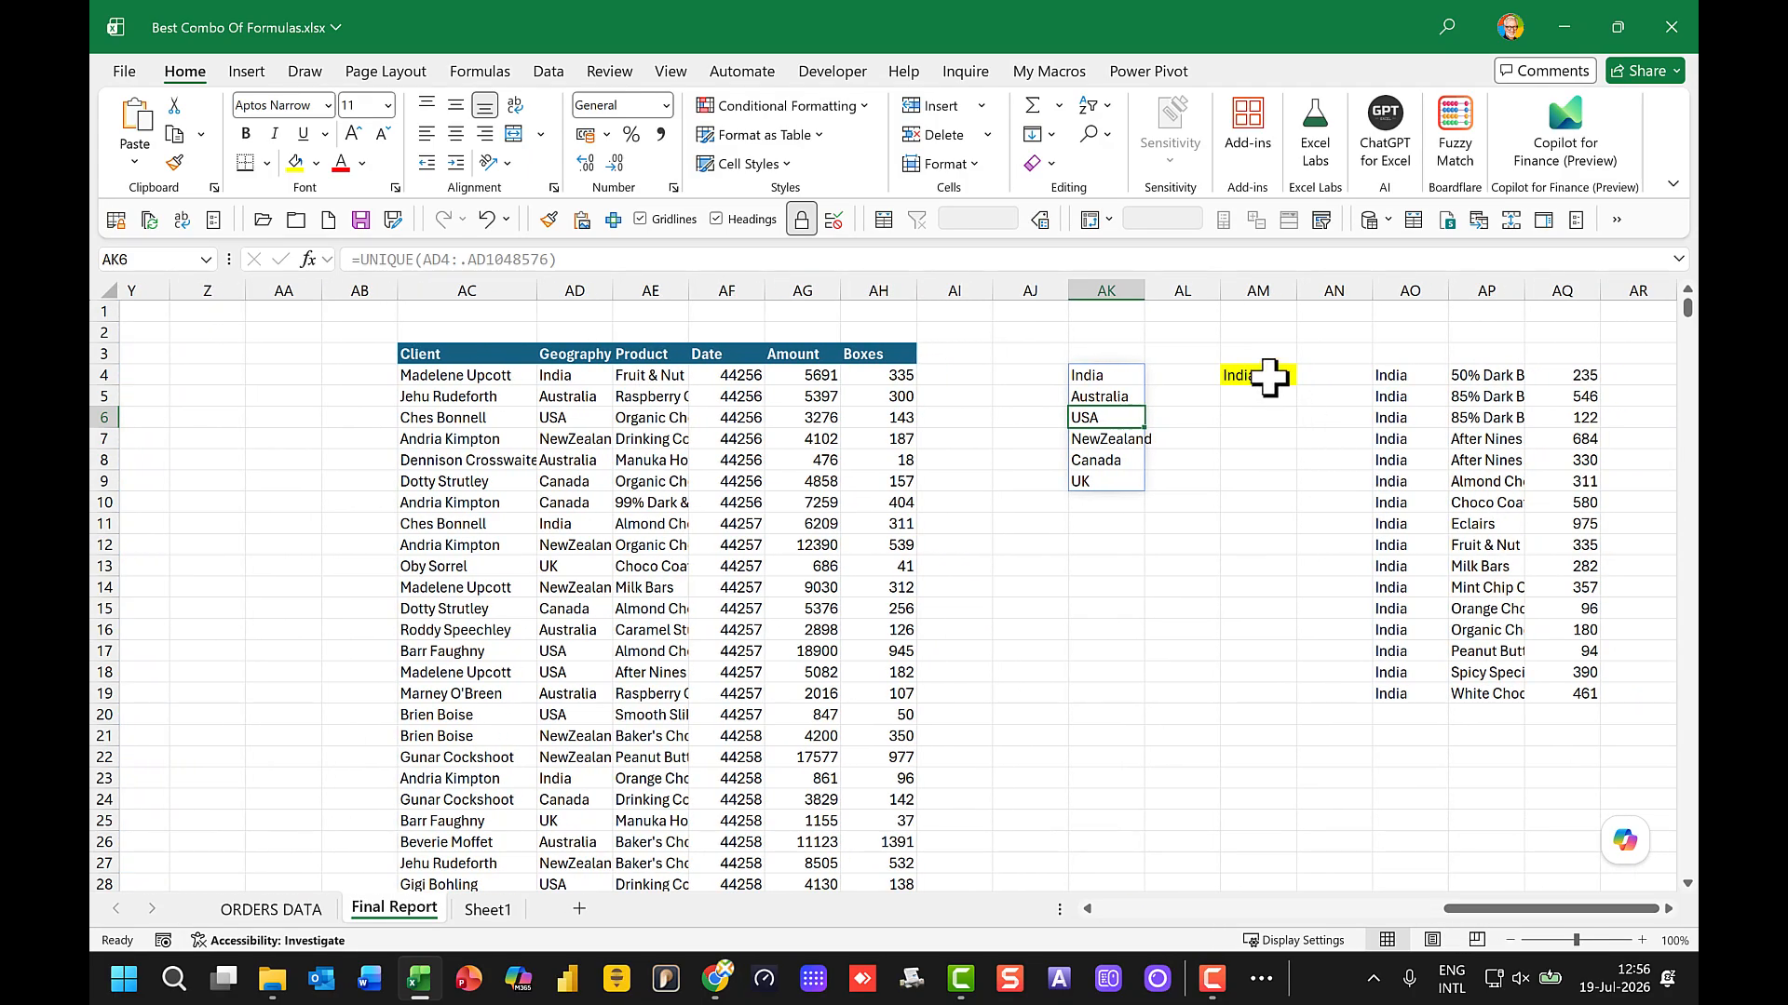
Step: Choose Australia in the yellow country selector on the Final Report sheet and inspect the filtered country, product and boxes columns
left_click(1269, 375)
left_click(1306, 376)
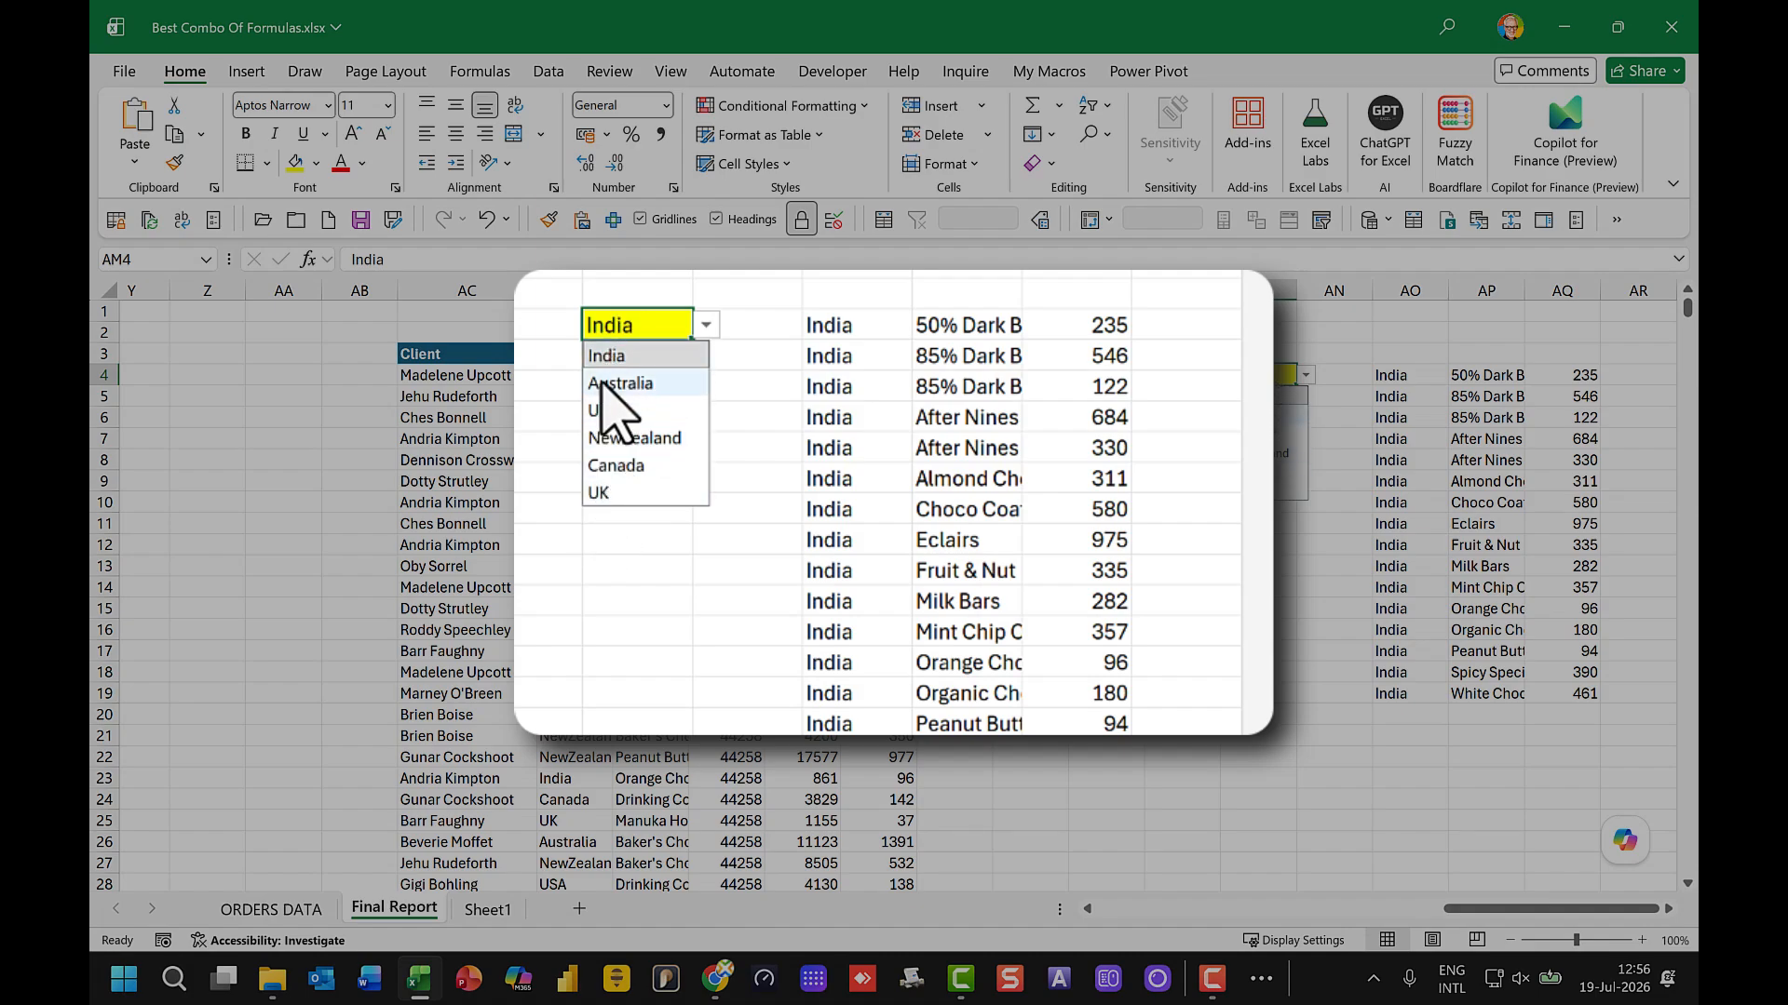
left_click(1232, 415)
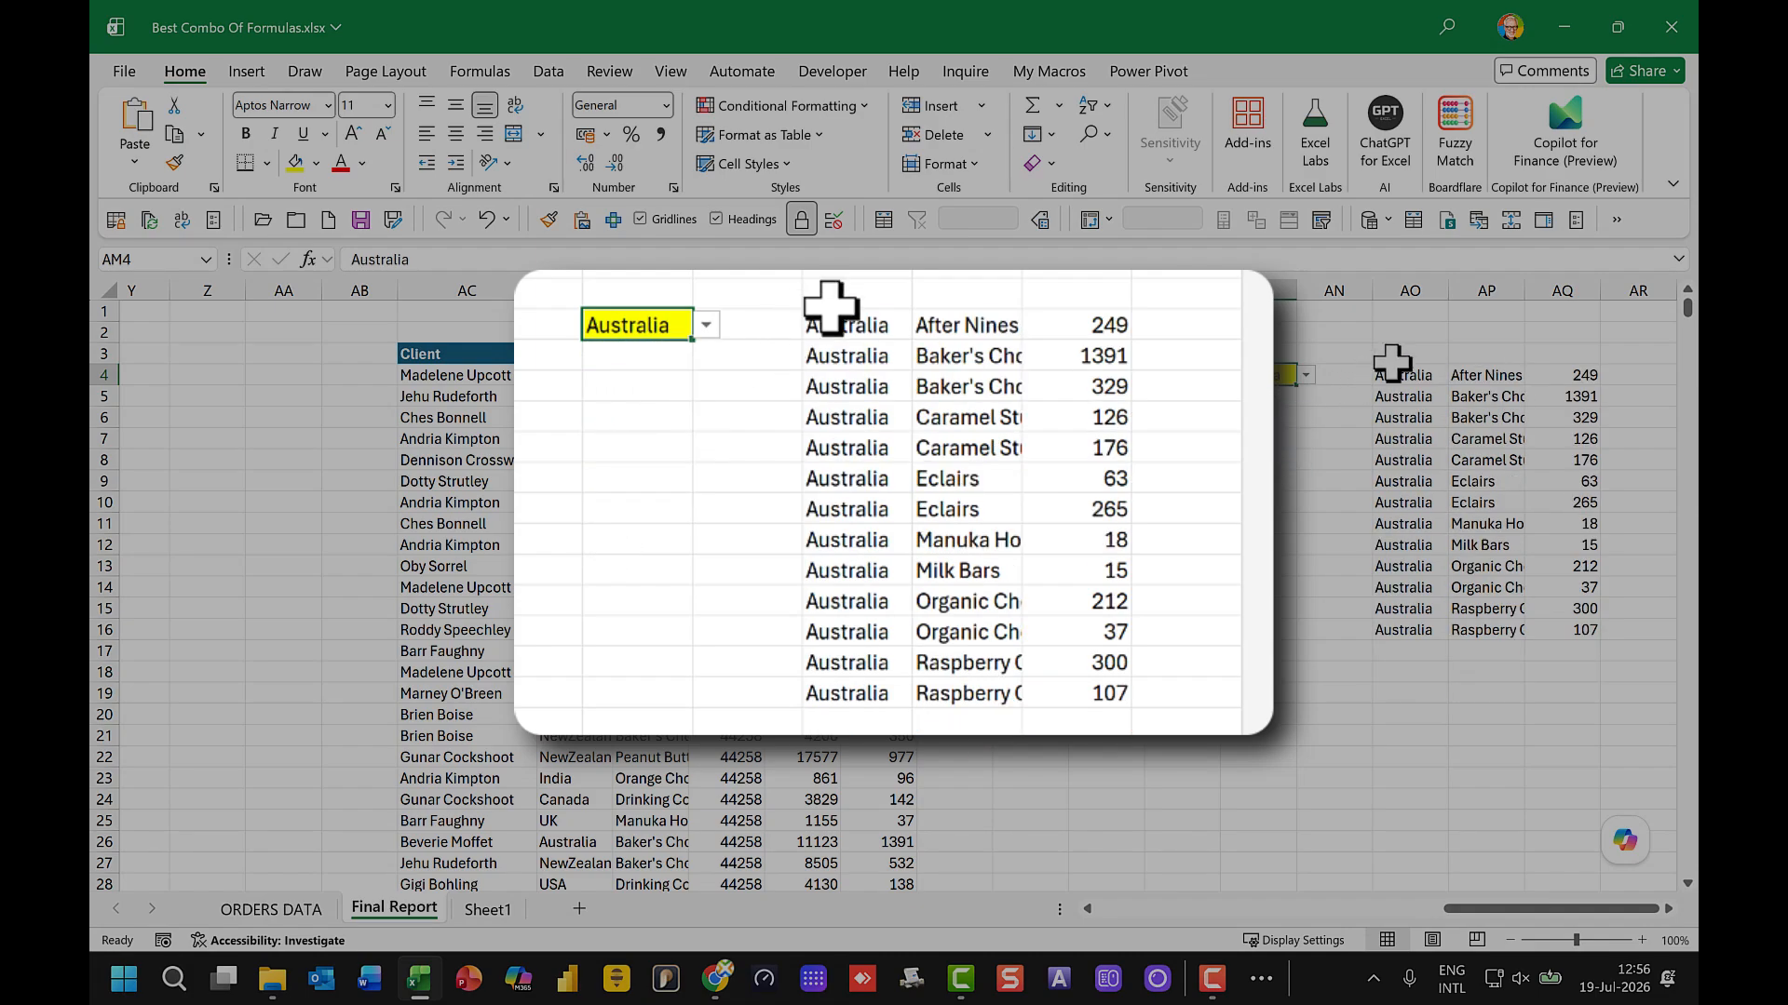
left_click(1411, 439)
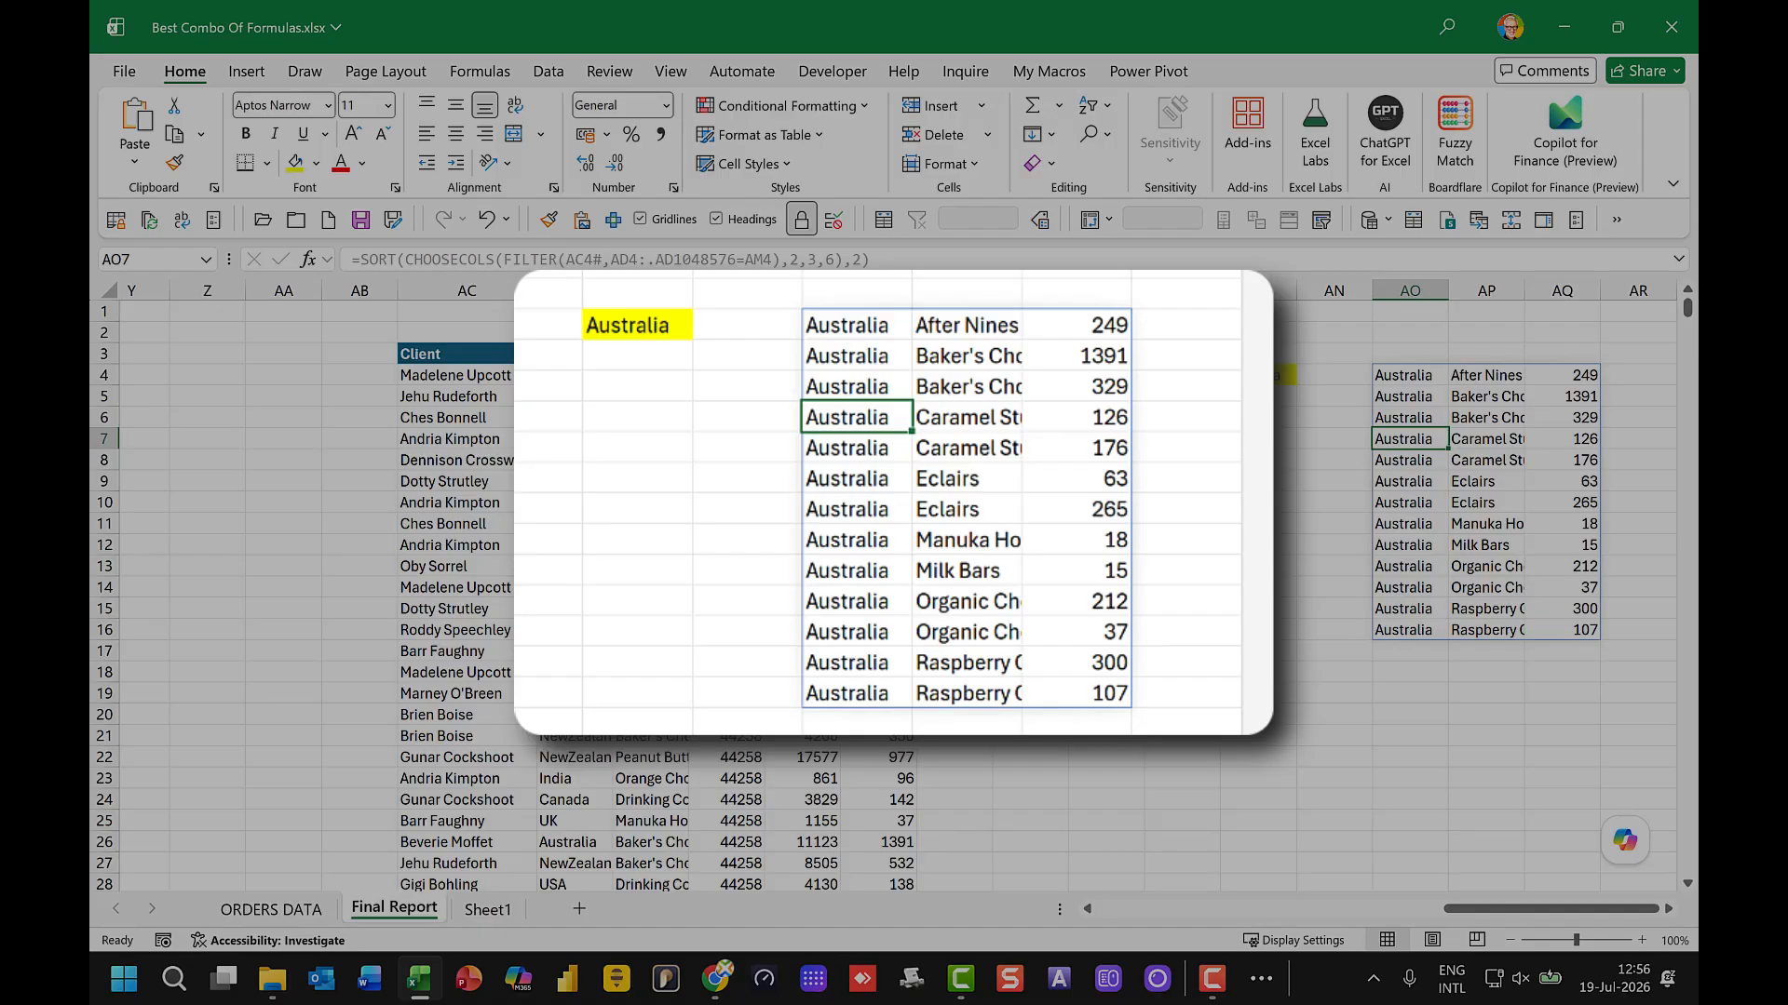
left_click(1478, 421)
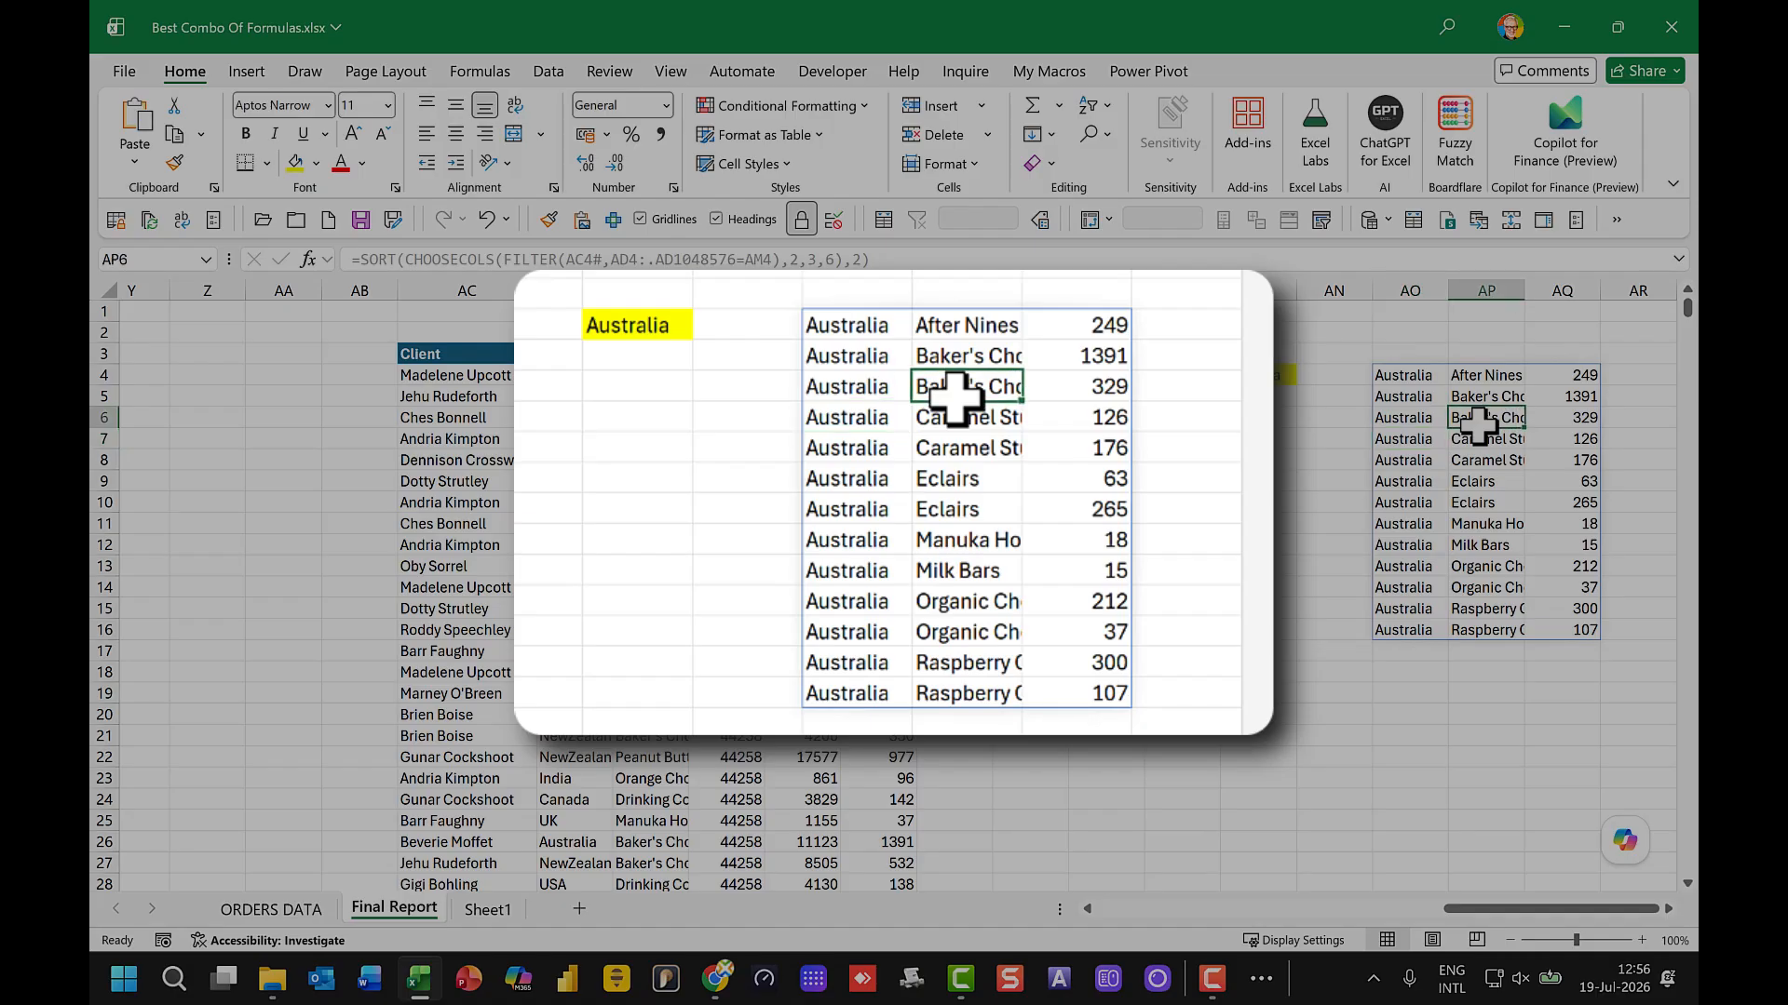
left_click(1560, 421)
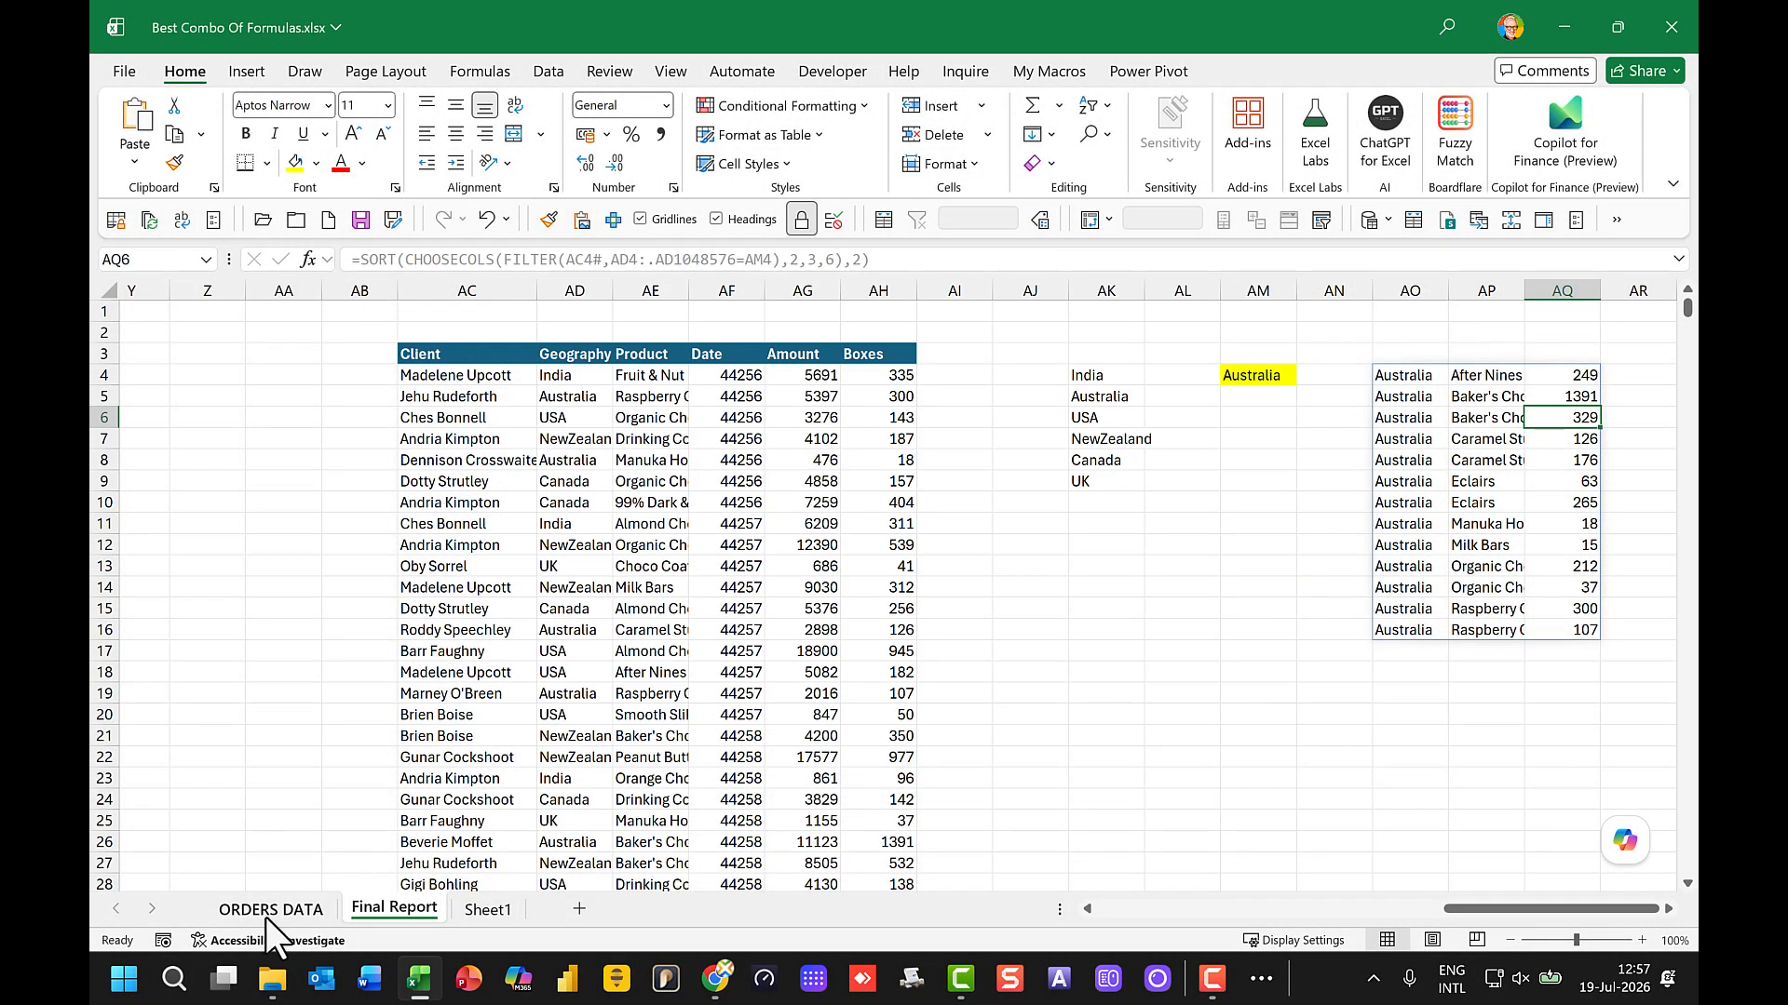
Step: Duplicate the ORDERS DATA sheet and place the copy between Final Report and Sheet1
left_click(269, 910)
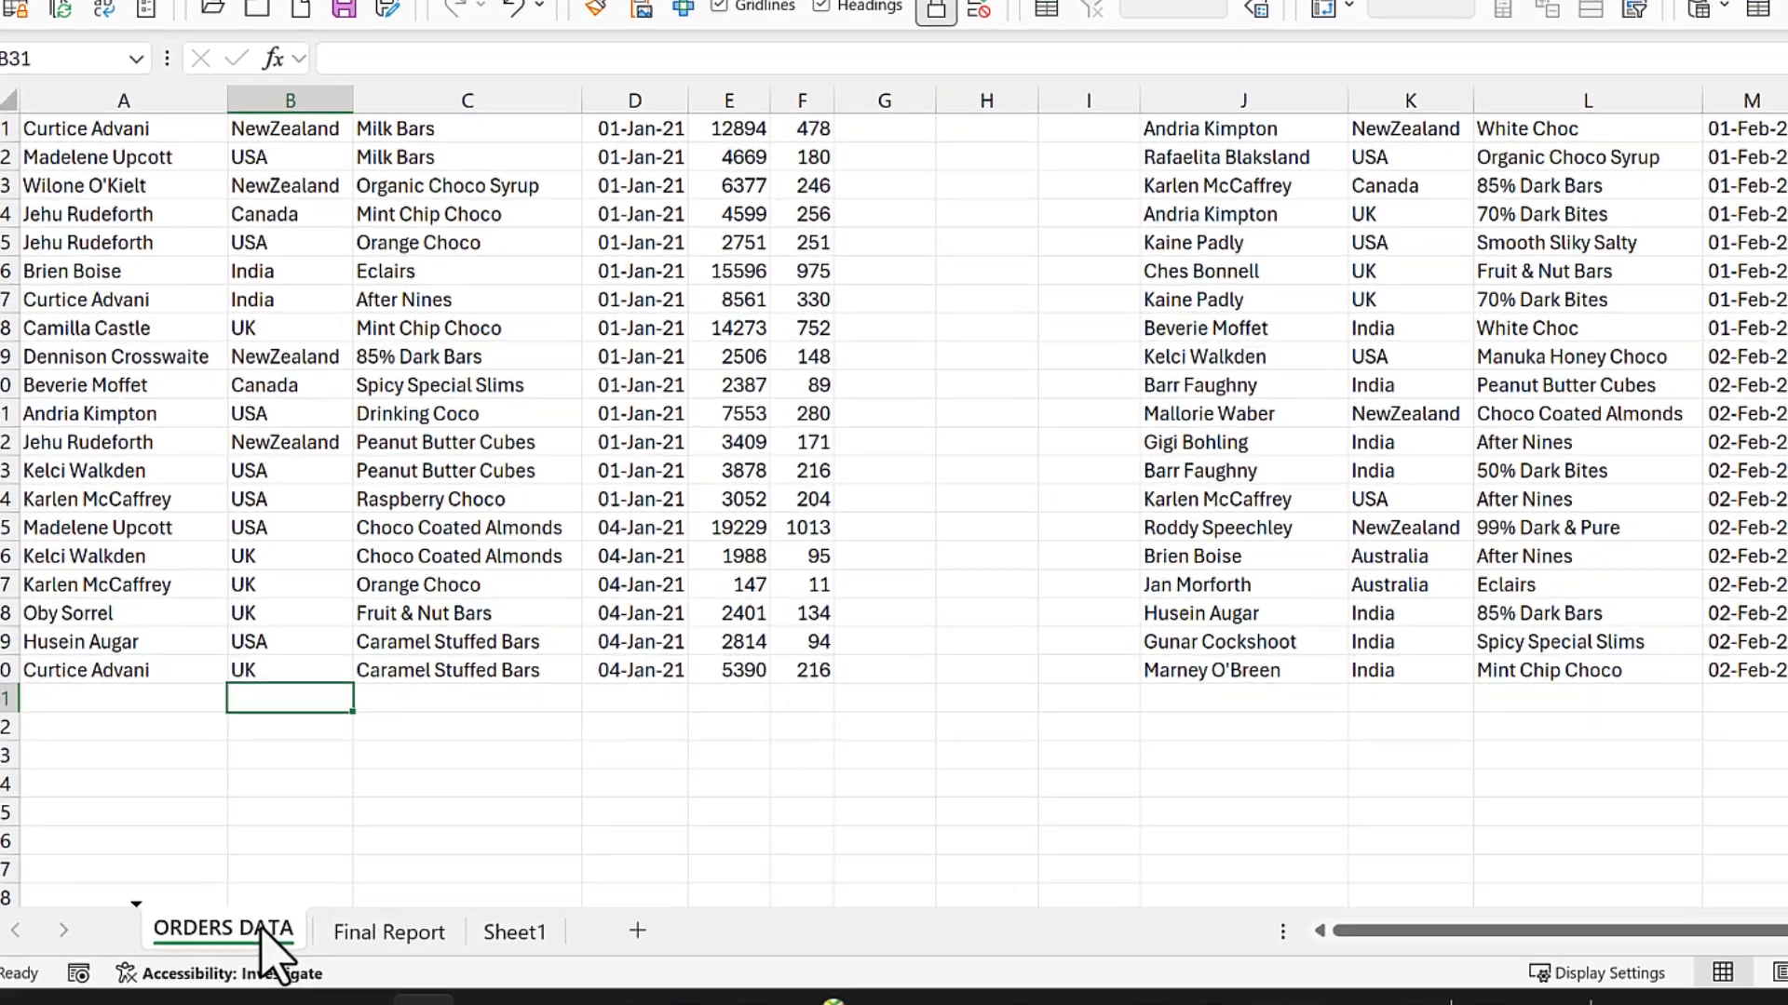
mouse_move(300, 909)
left_mouse_down()
mouse_move(490, 908)
mouse_move(537, 945)
left_mouse_up()
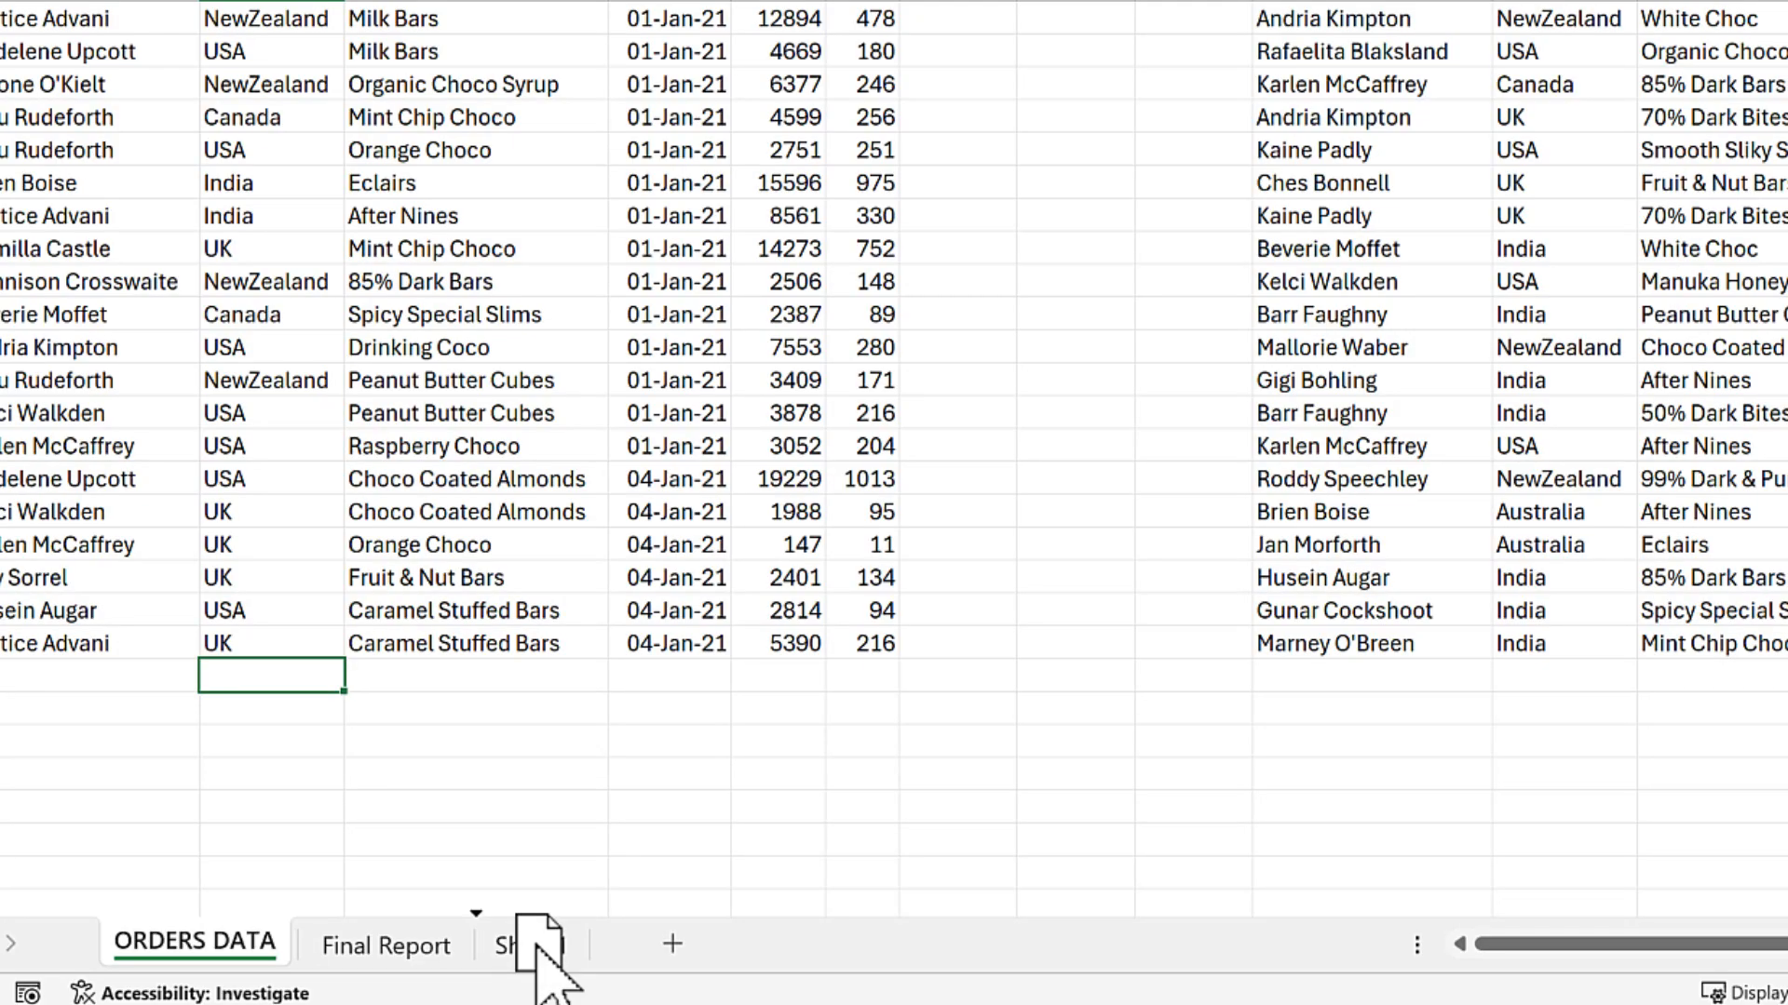
left_click_drag(538, 945, 545, 949)
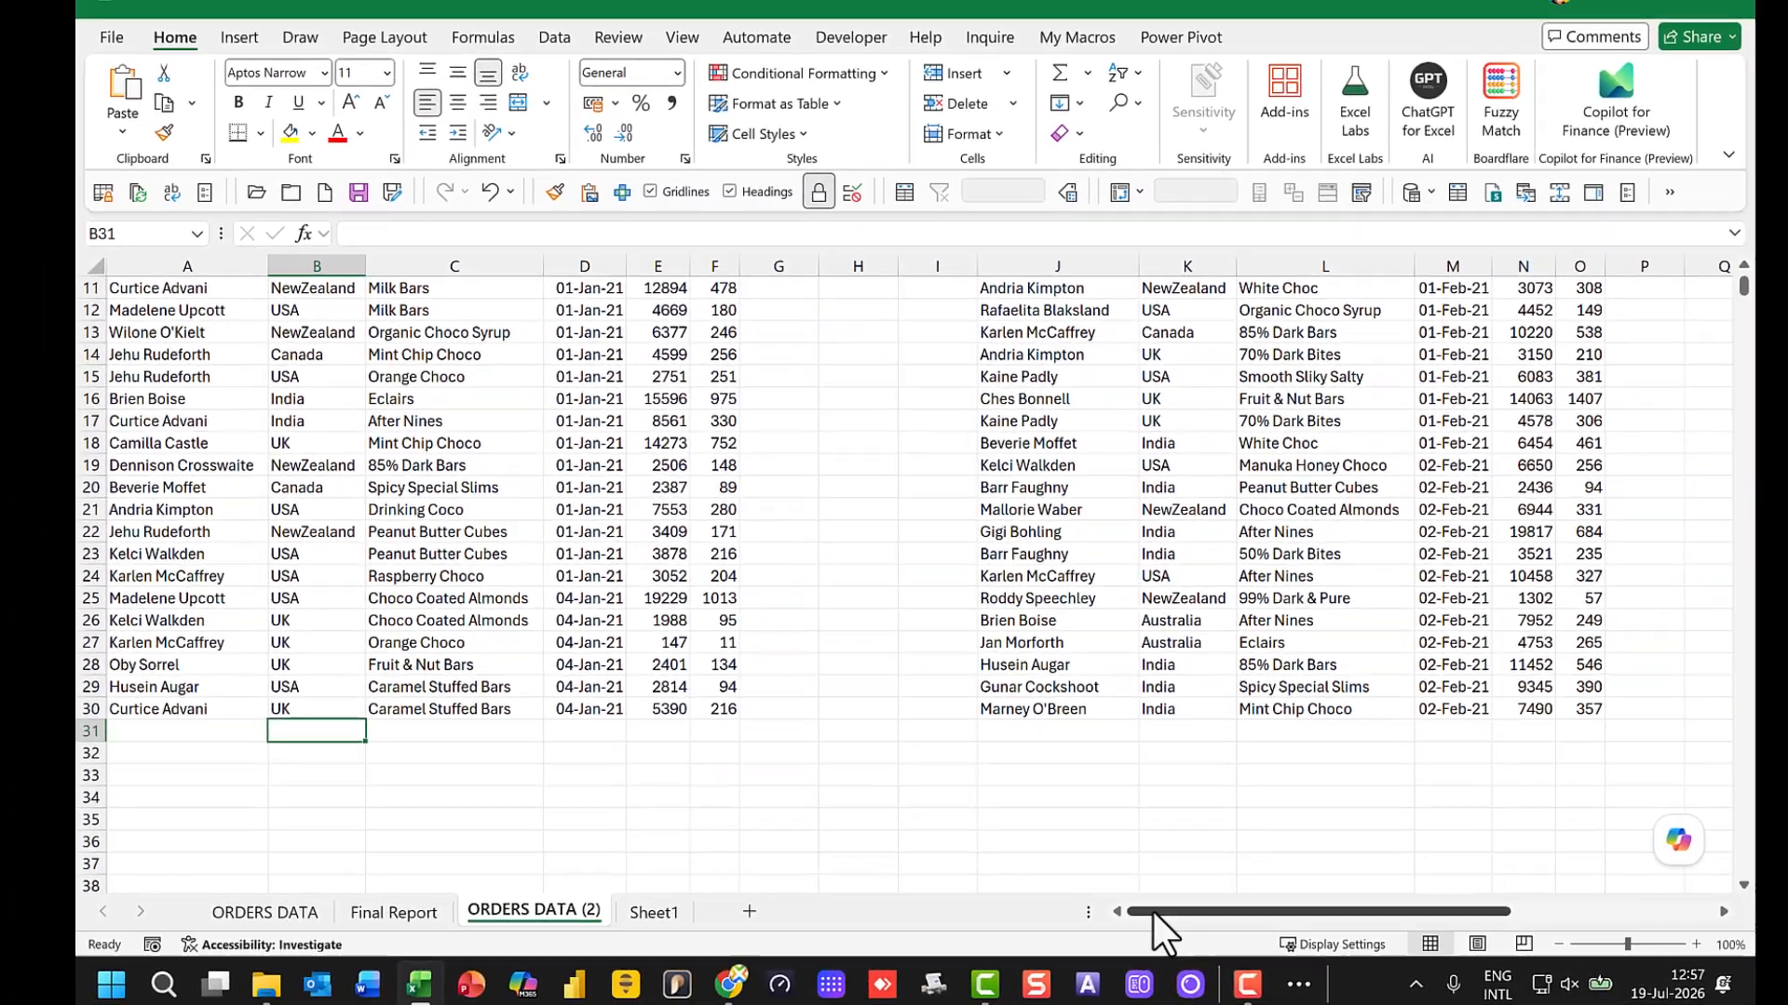
Step: Convert the January data set in A1:F30 of the copied sheet into a table with headers
left_click_drag(1516, 944, 1097, 928)
scroll(437, 652, "up", 4)
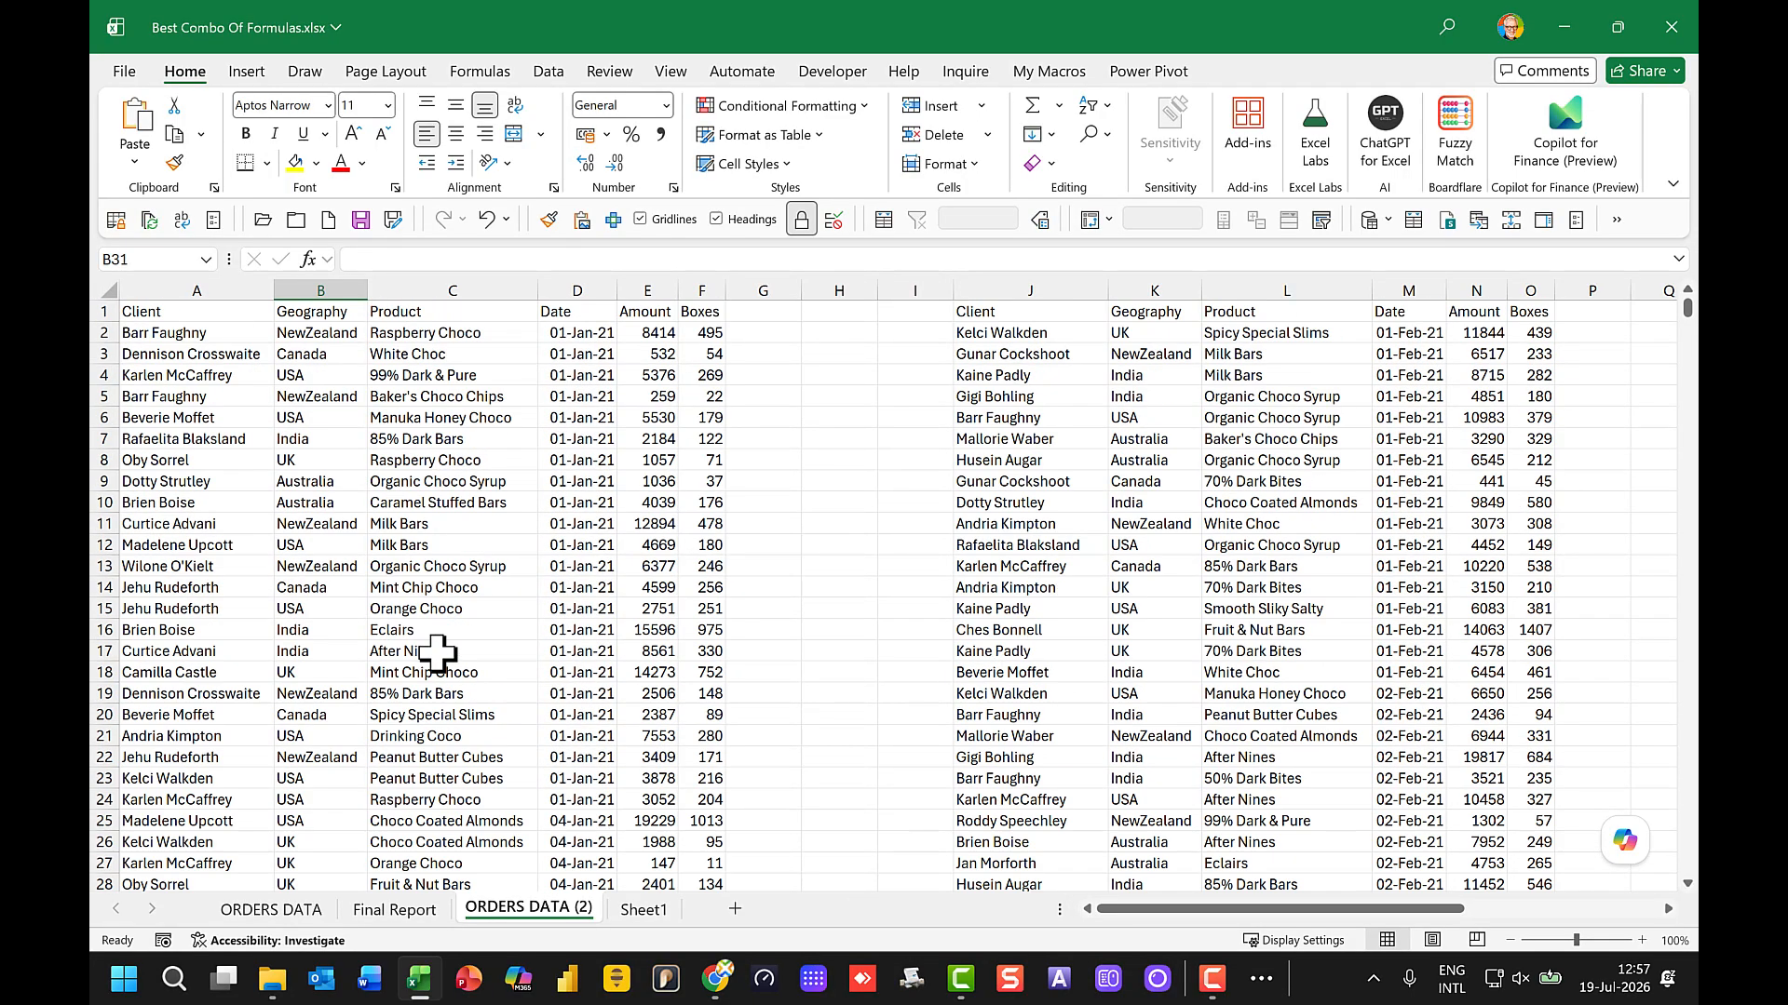
left_click(346, 395)
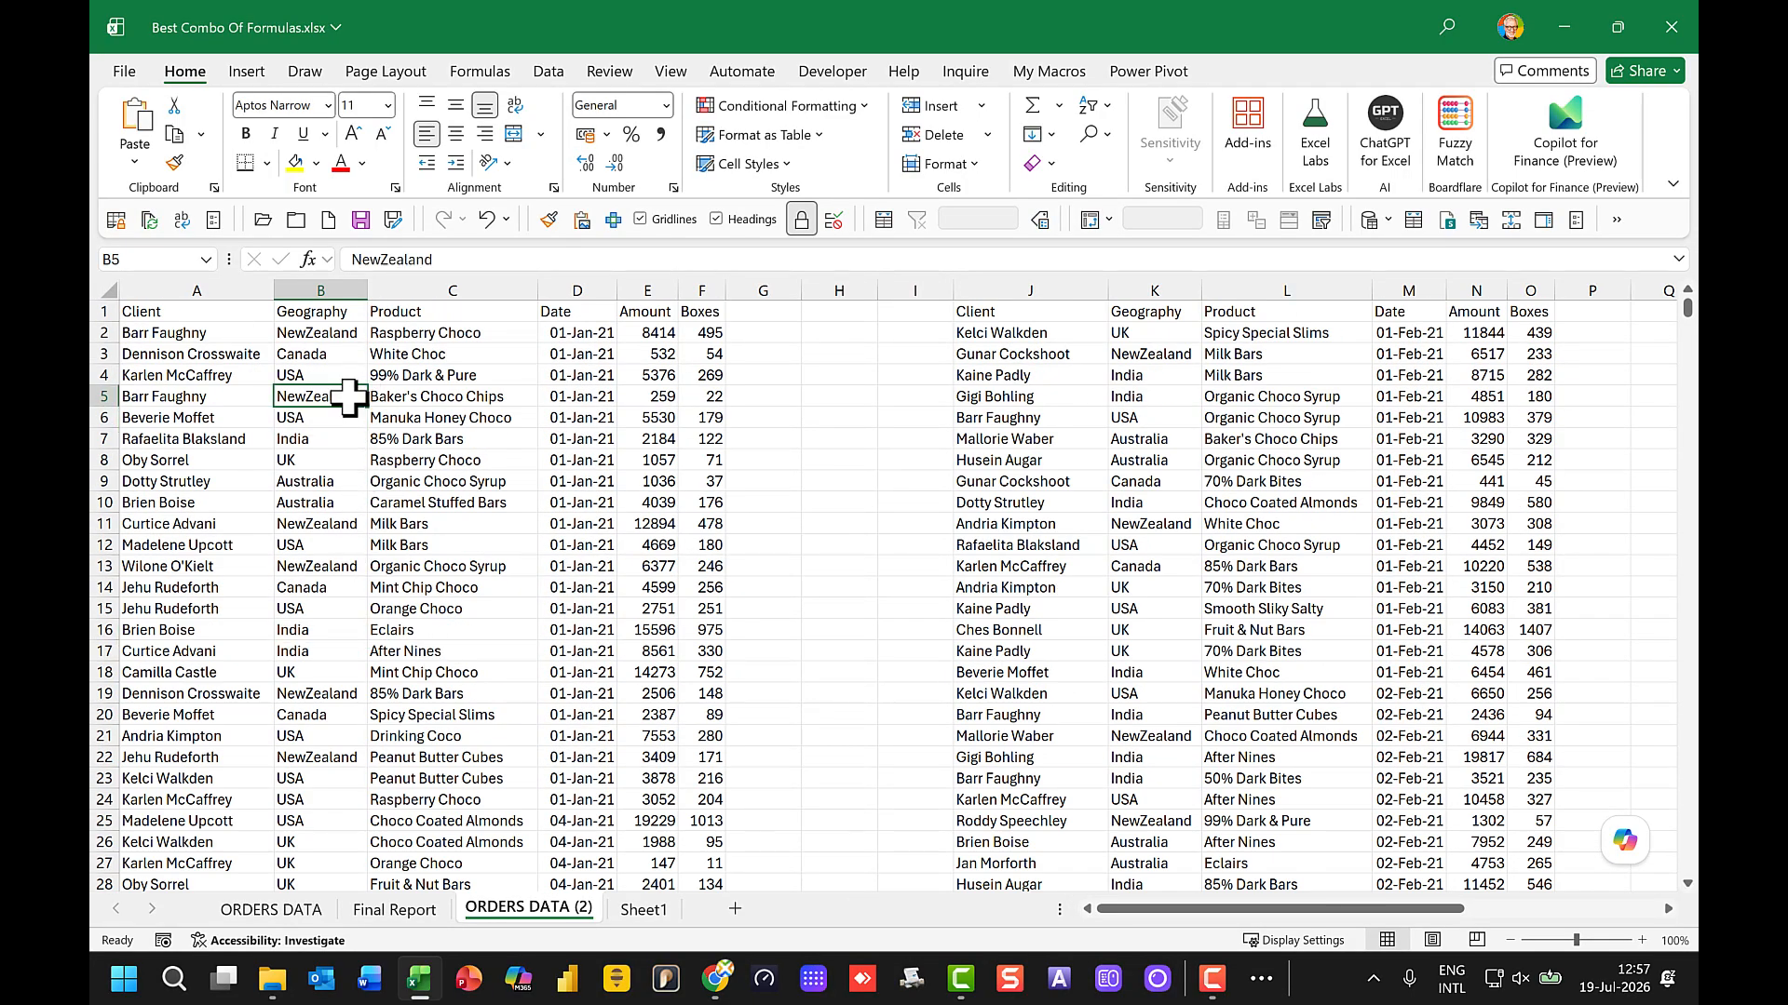
left_click(243, 71)
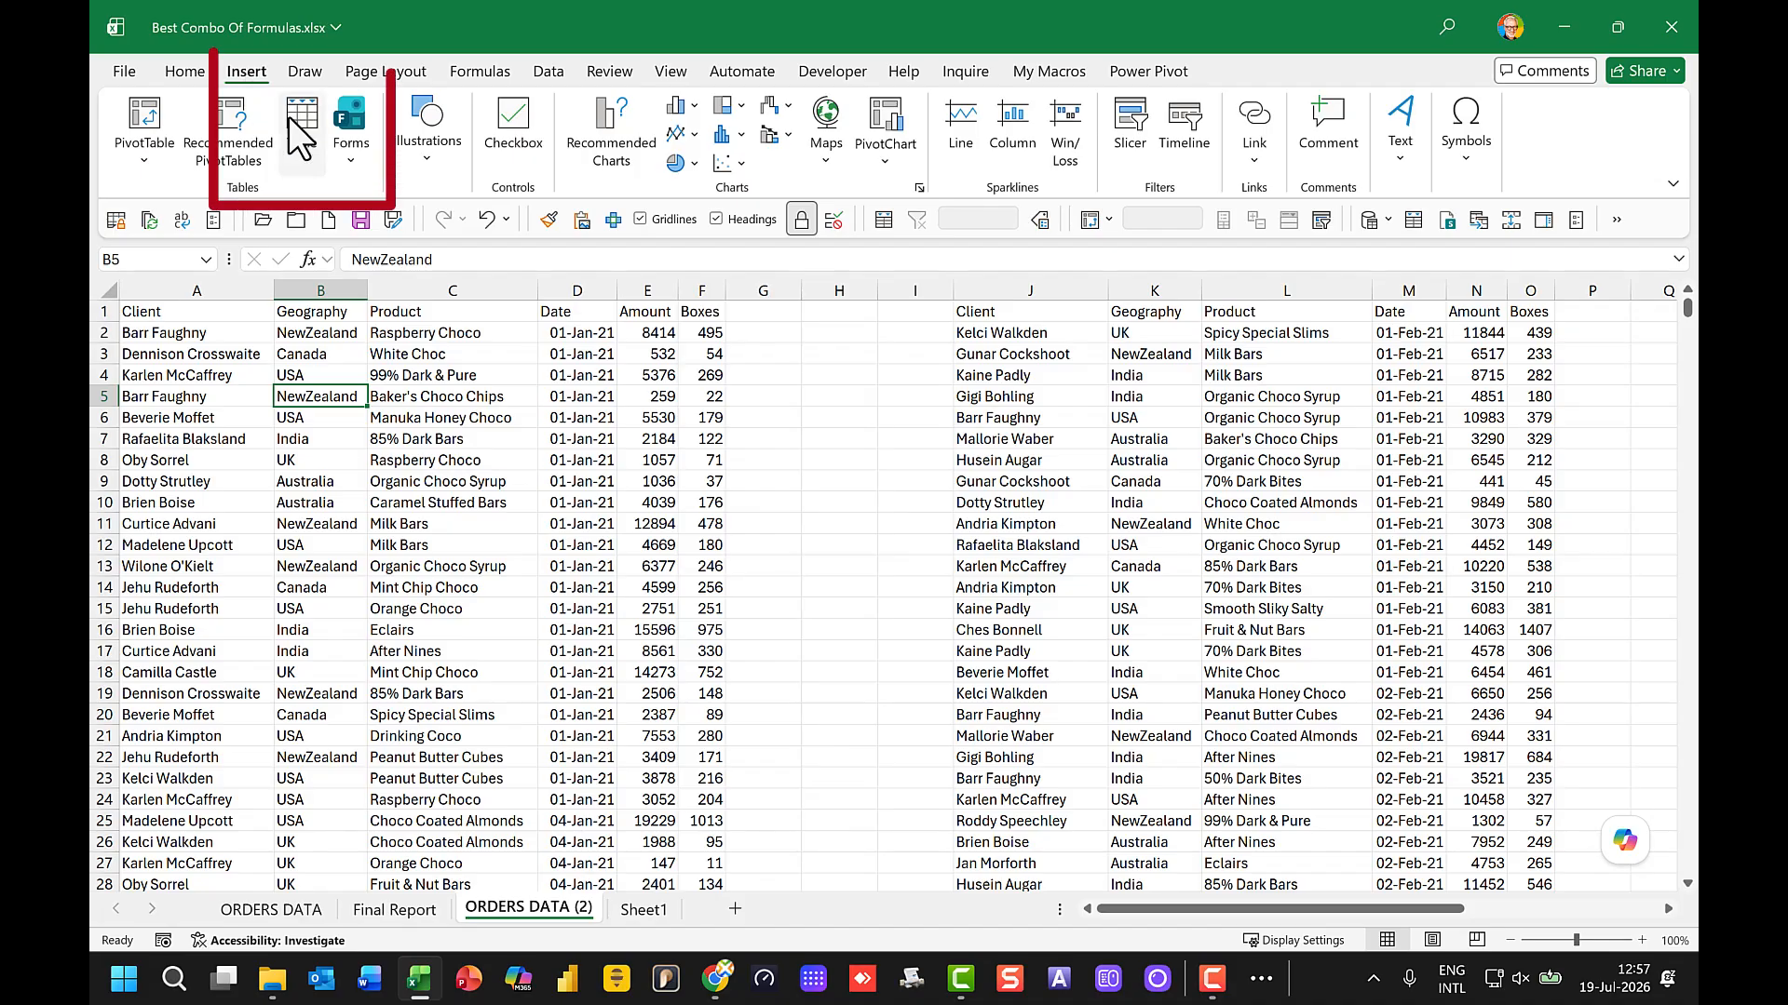
left_click(299, 138)
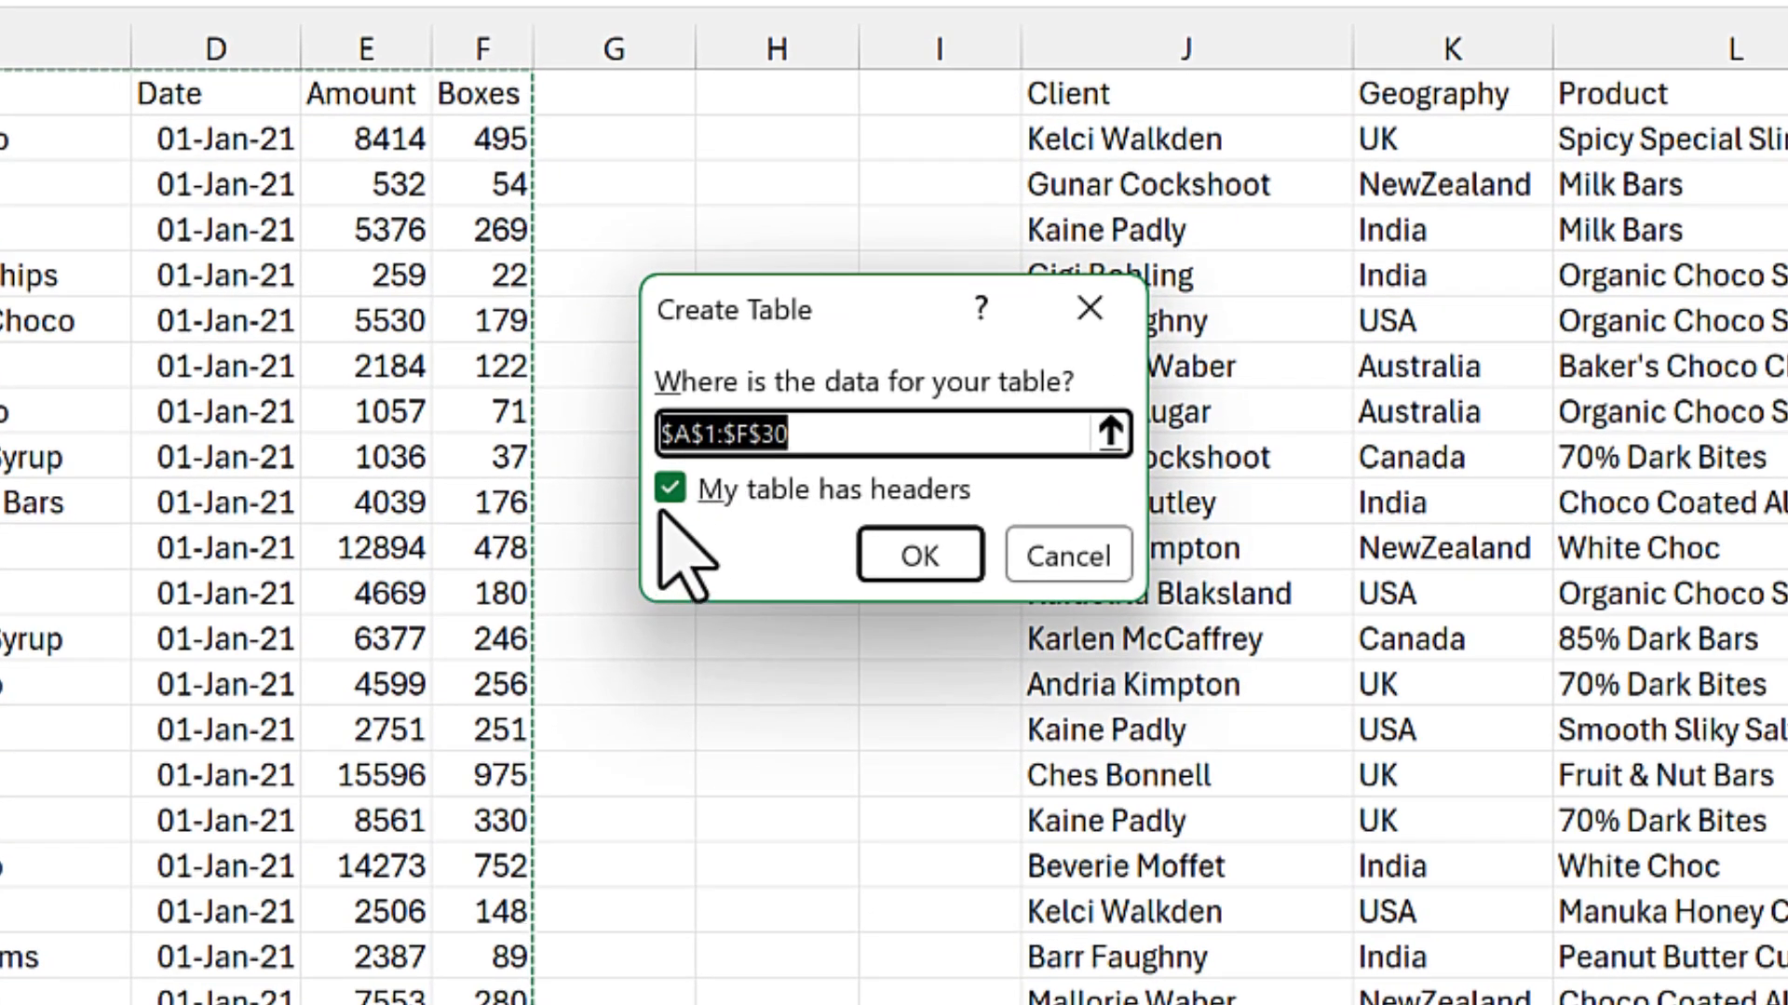
left_click(917, 556)
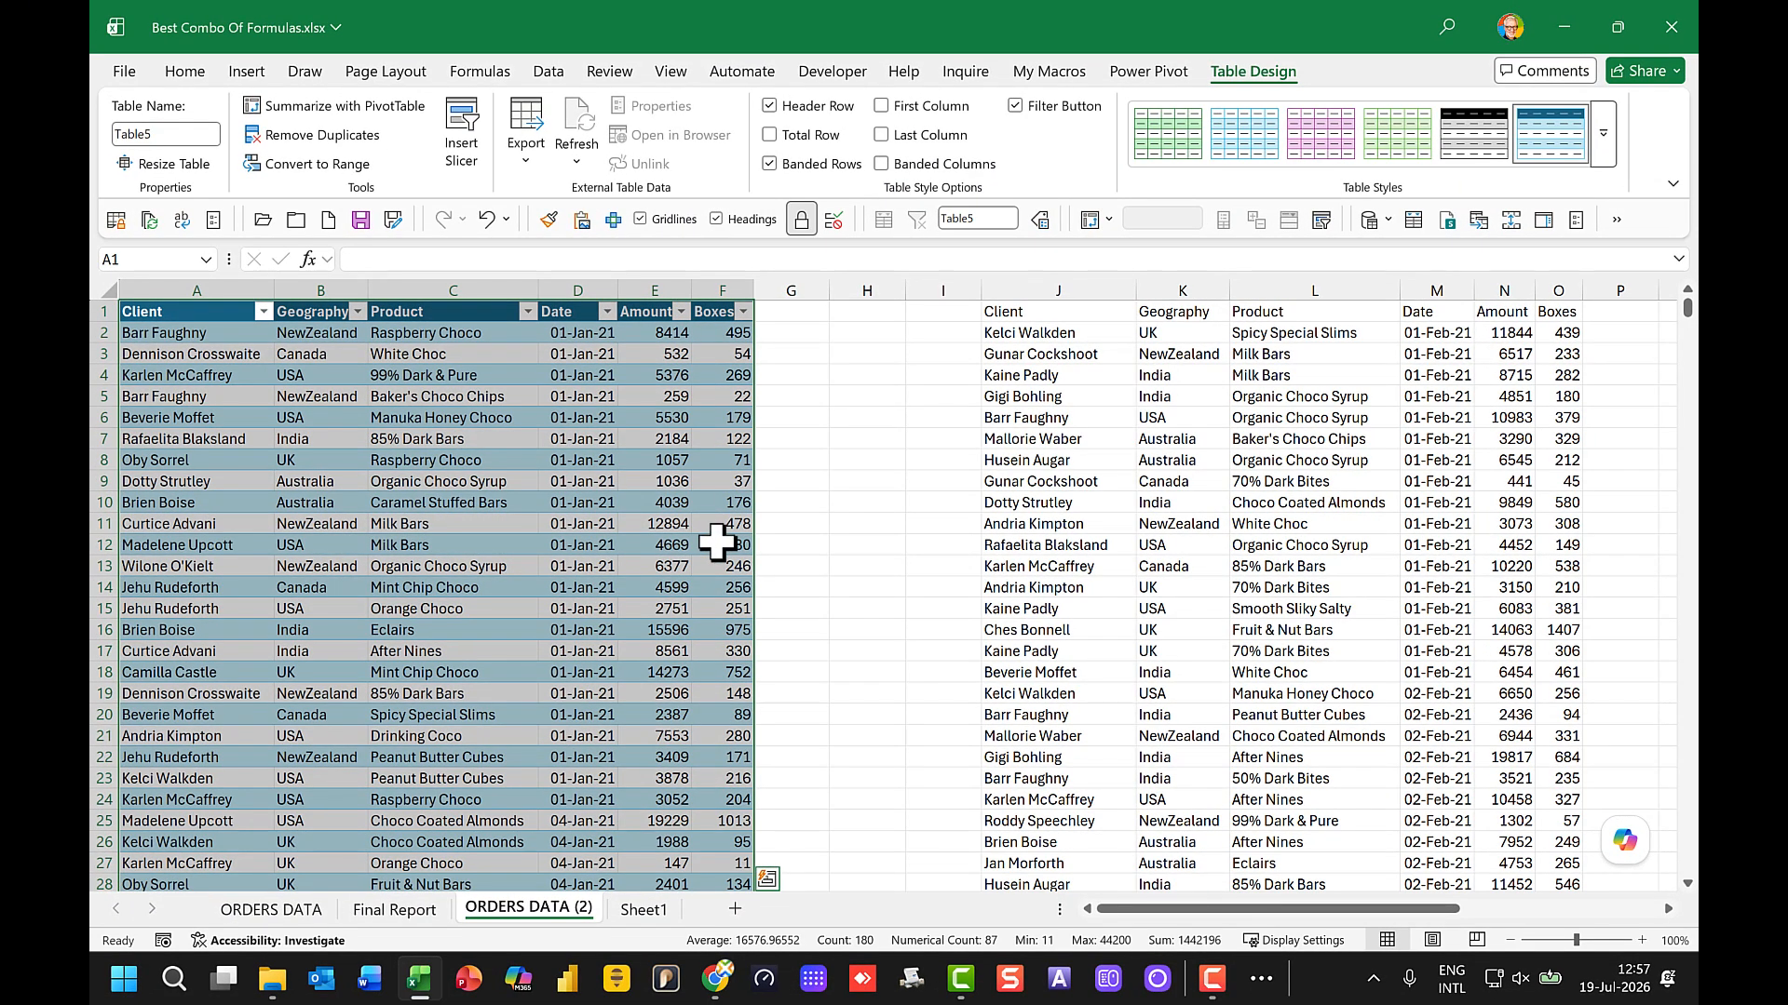
Step: Convert the February data set starting at J1 into a table with headers
left_click(1138, 438)
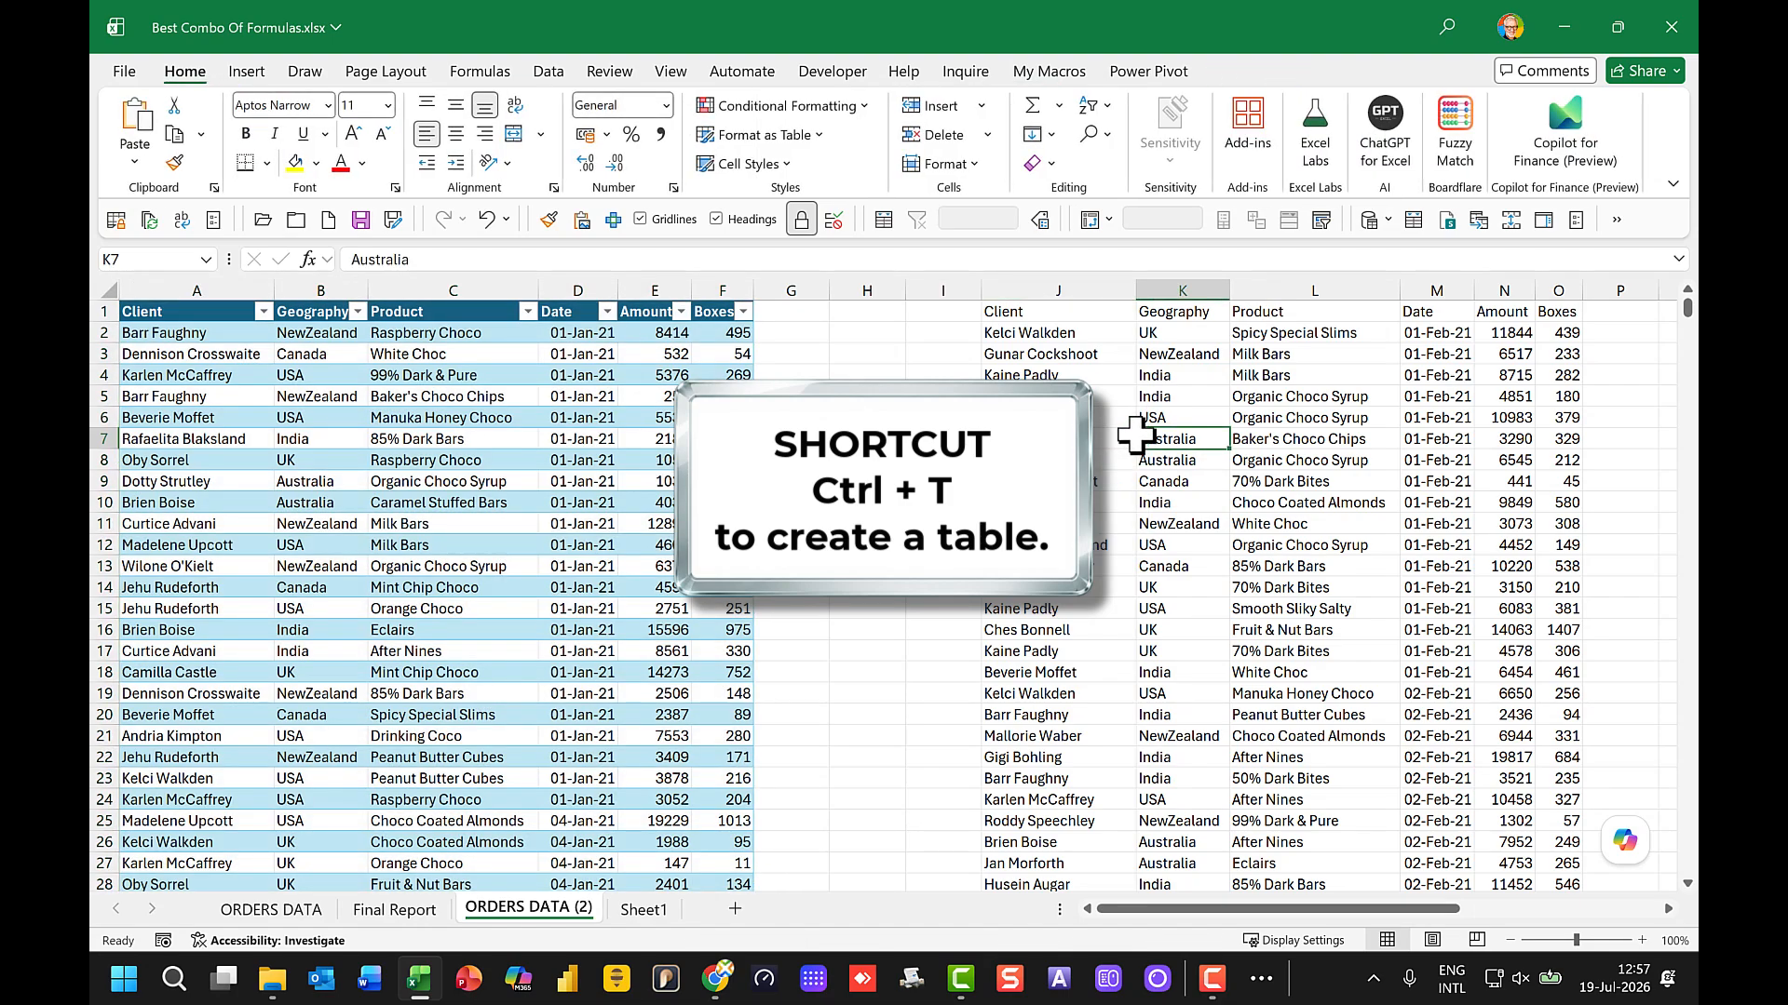
key("ctrl+t")
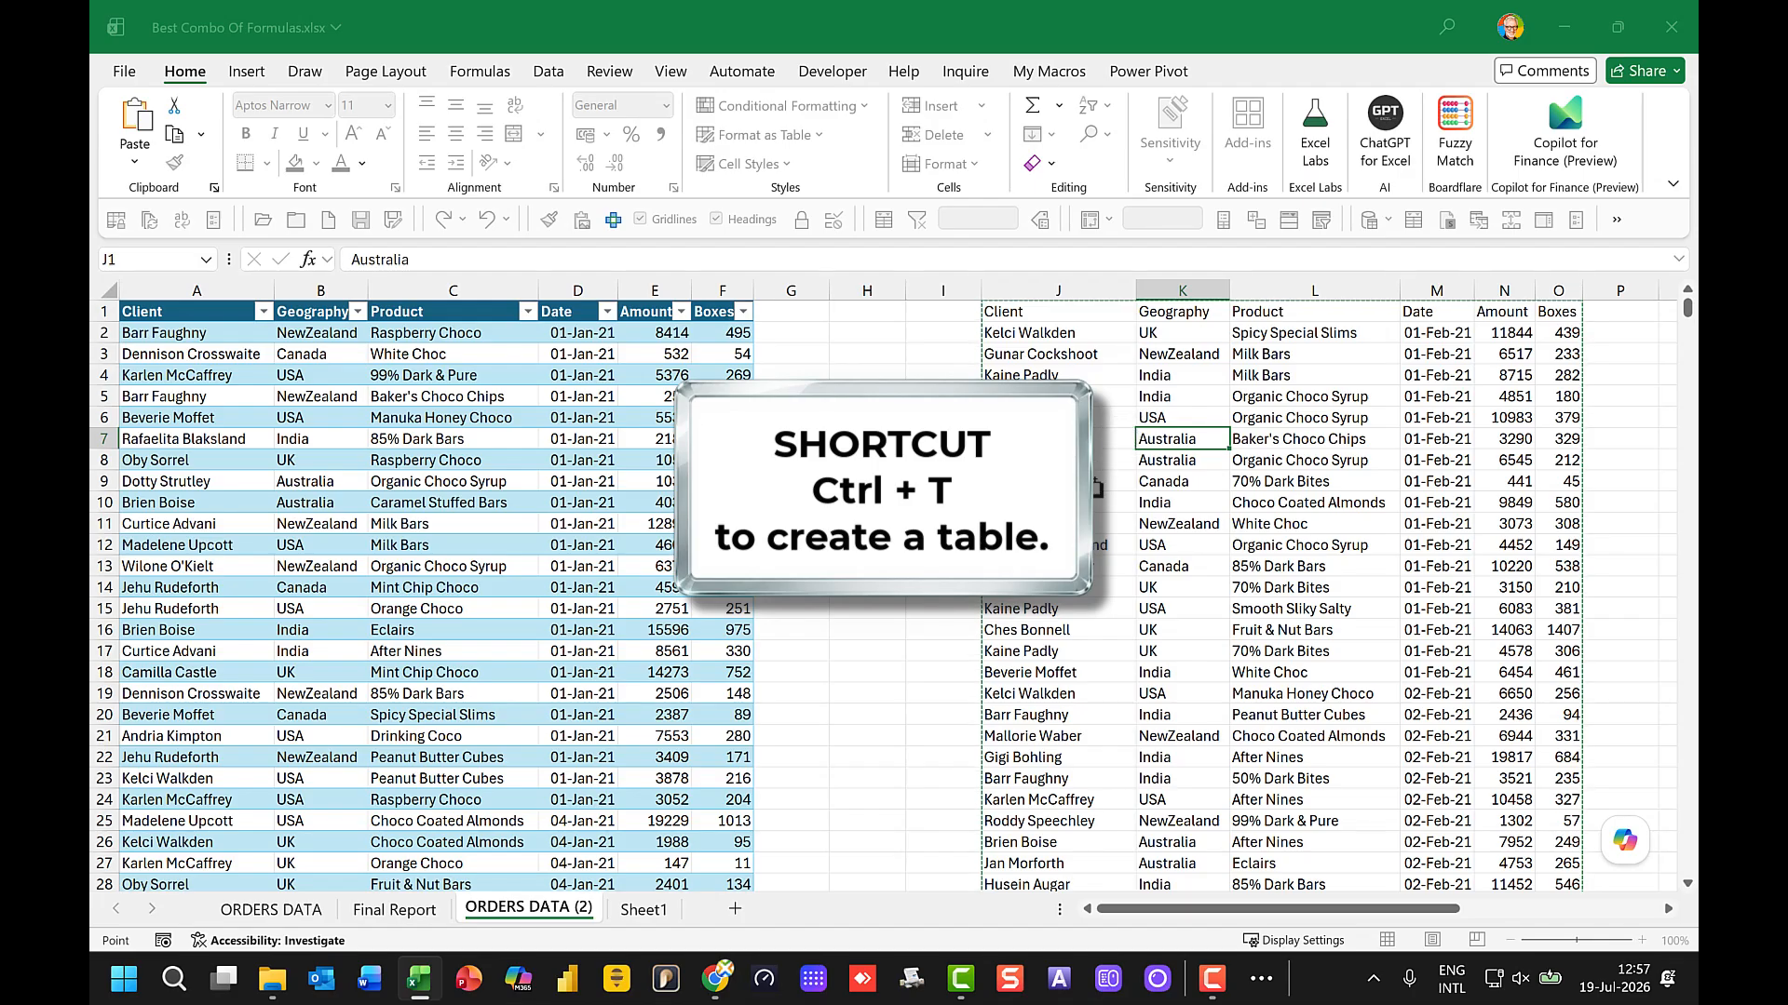
key("Return")
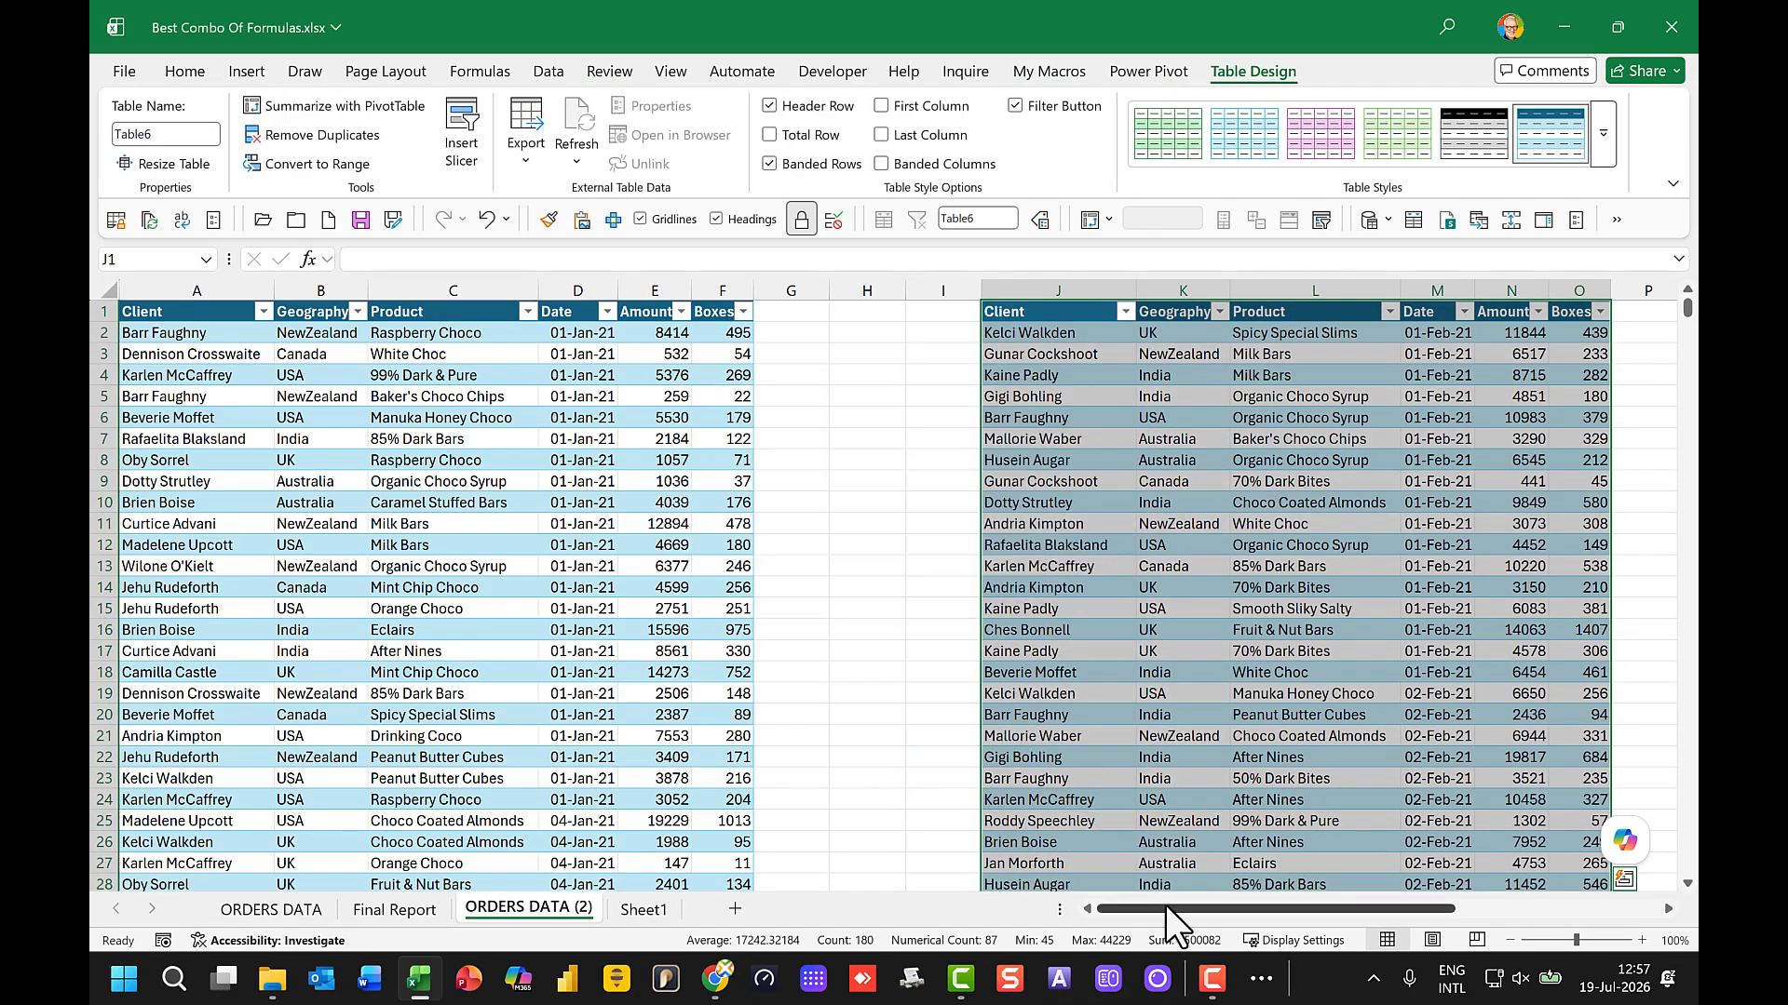
Step: Convert the March data set in S1:X30 into a table with headers
left_click_drag(1166, 907, 1380, 912)
left_click(1252, 523)
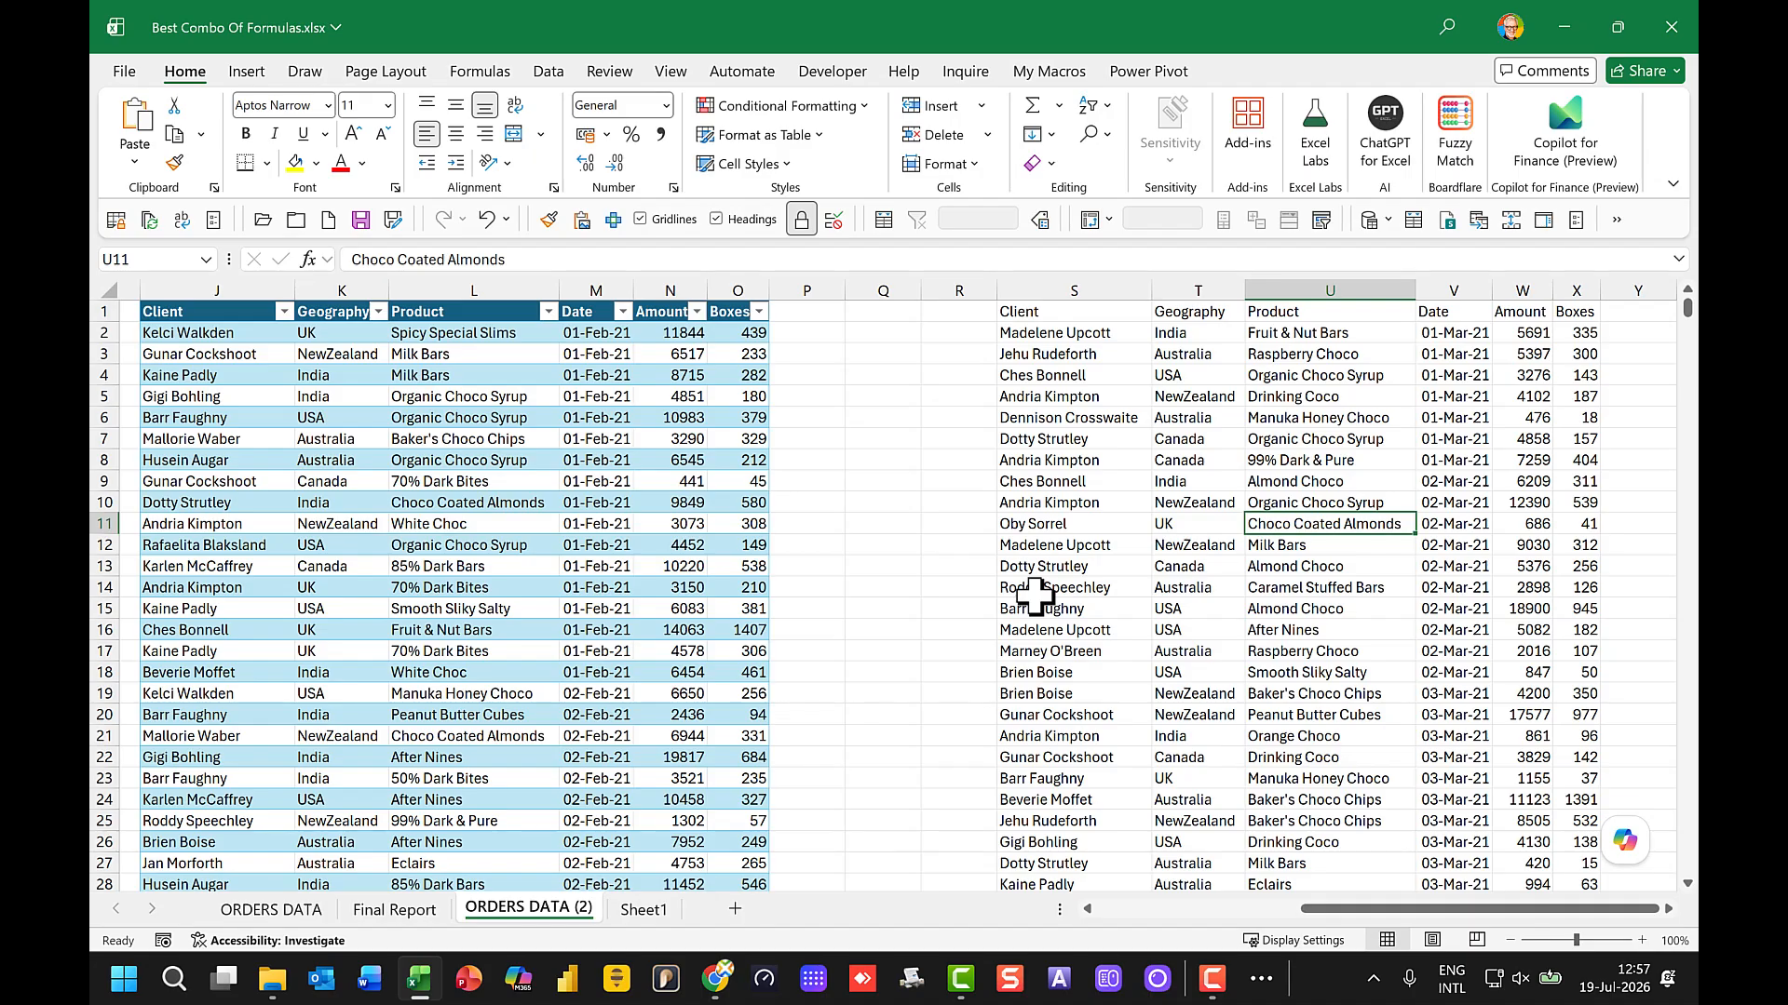
key("ctrl+t")
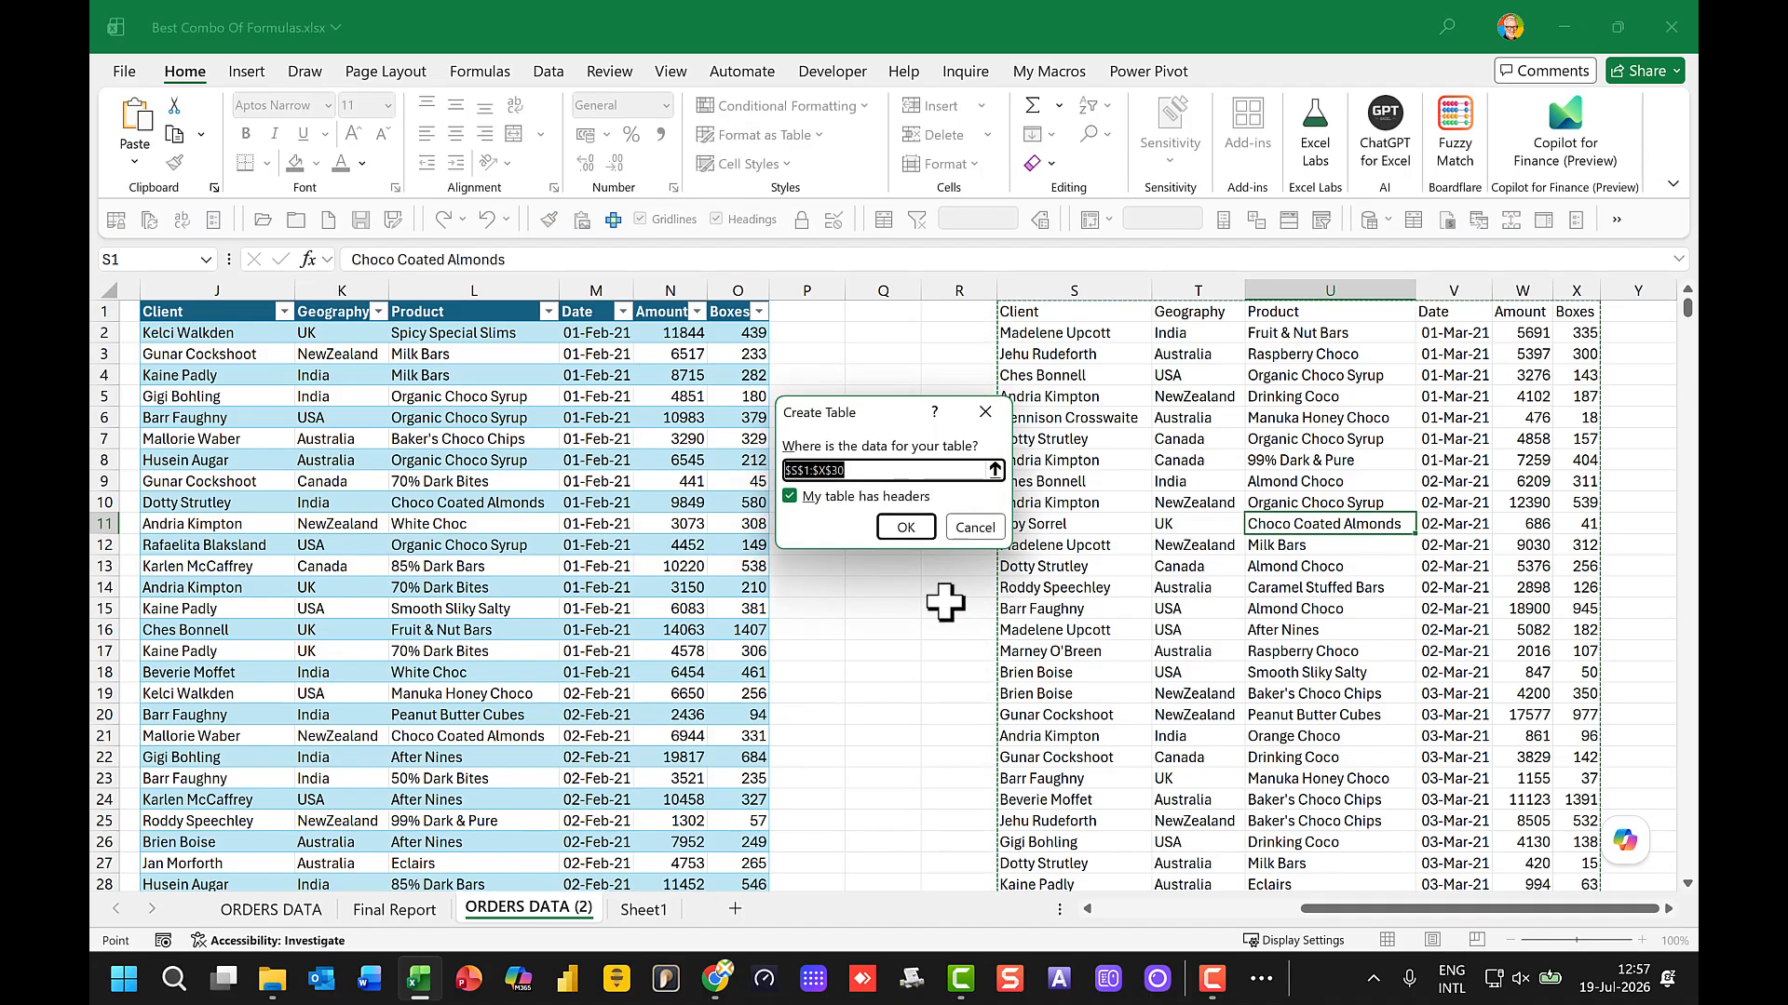
left_click(903, 527)
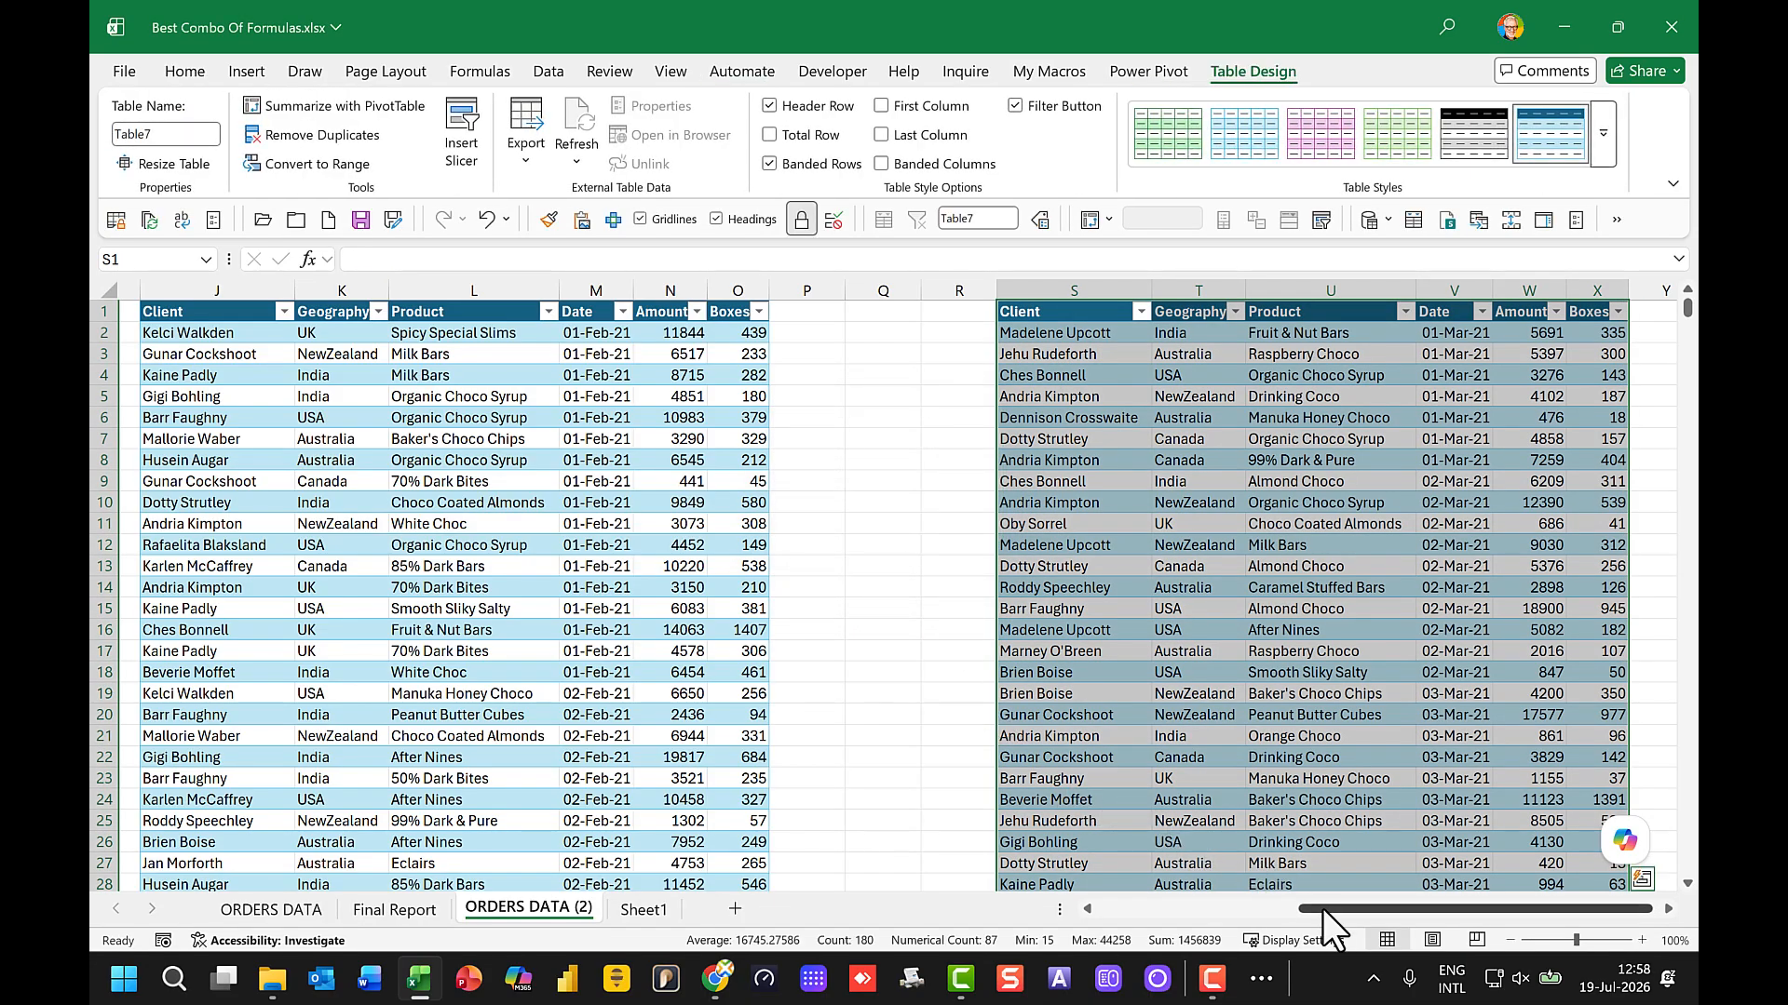
Step: Rename the January orders table as Sales1
left_click_drag(1324, 913, 1086, 924)
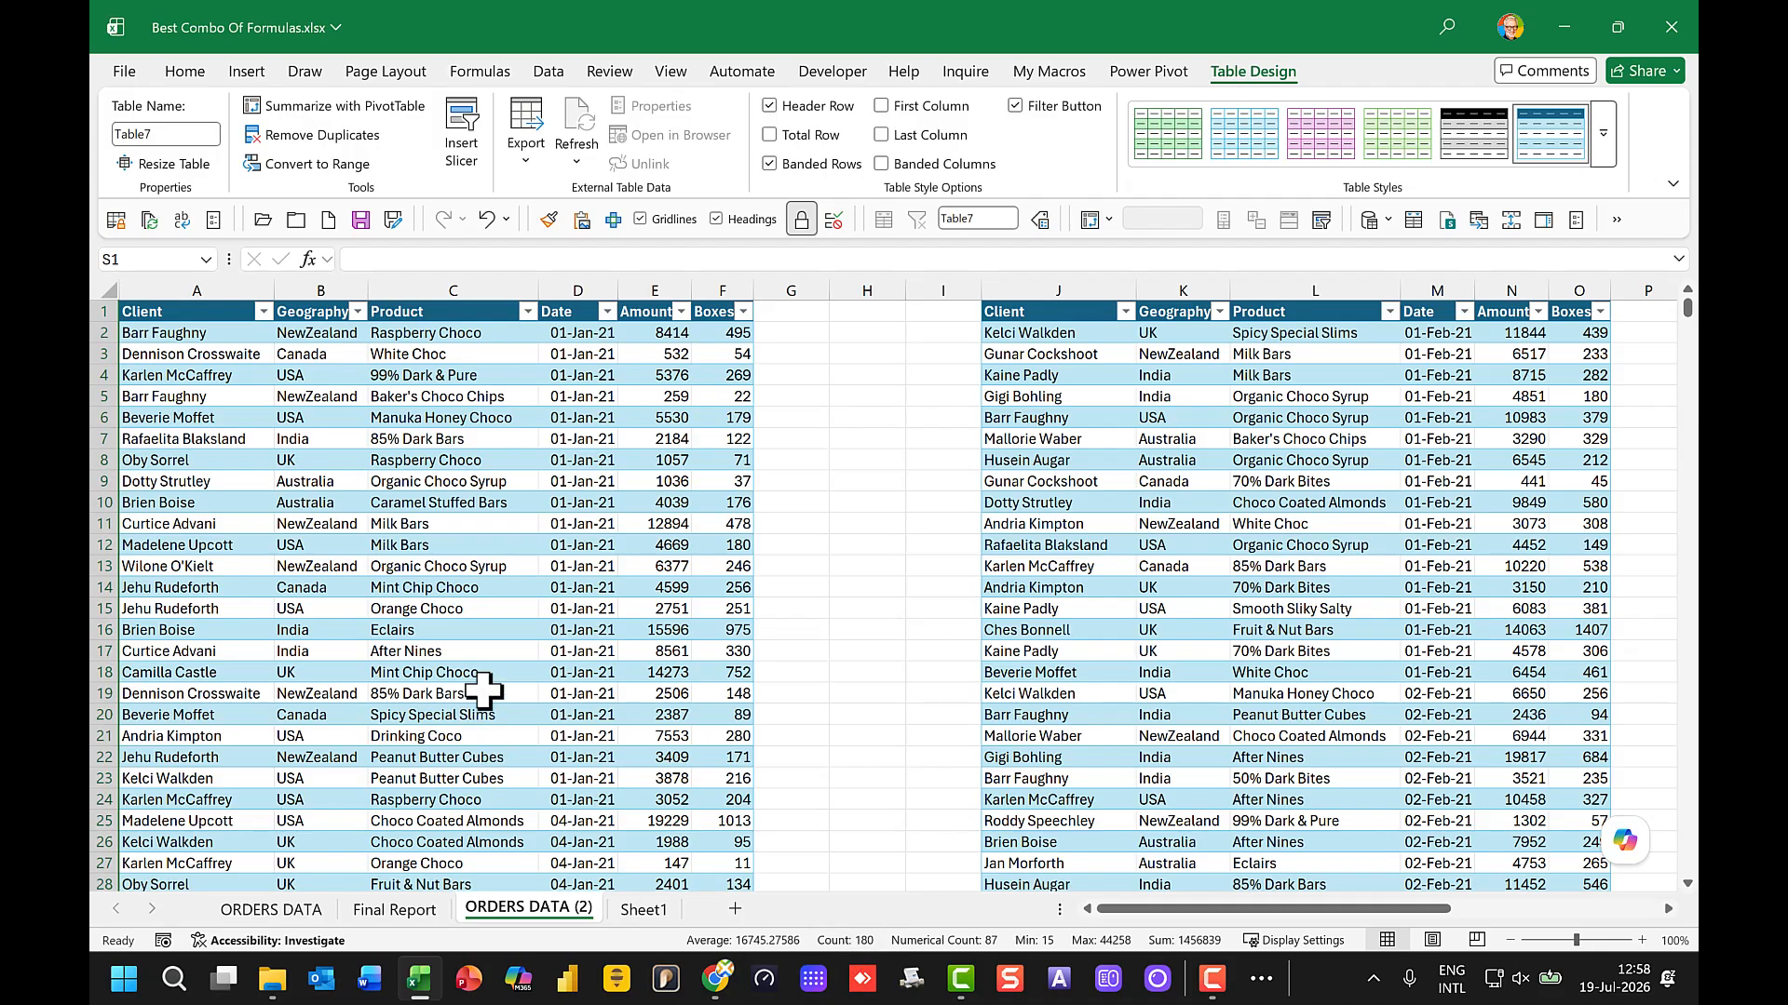
left_click(465, 458)
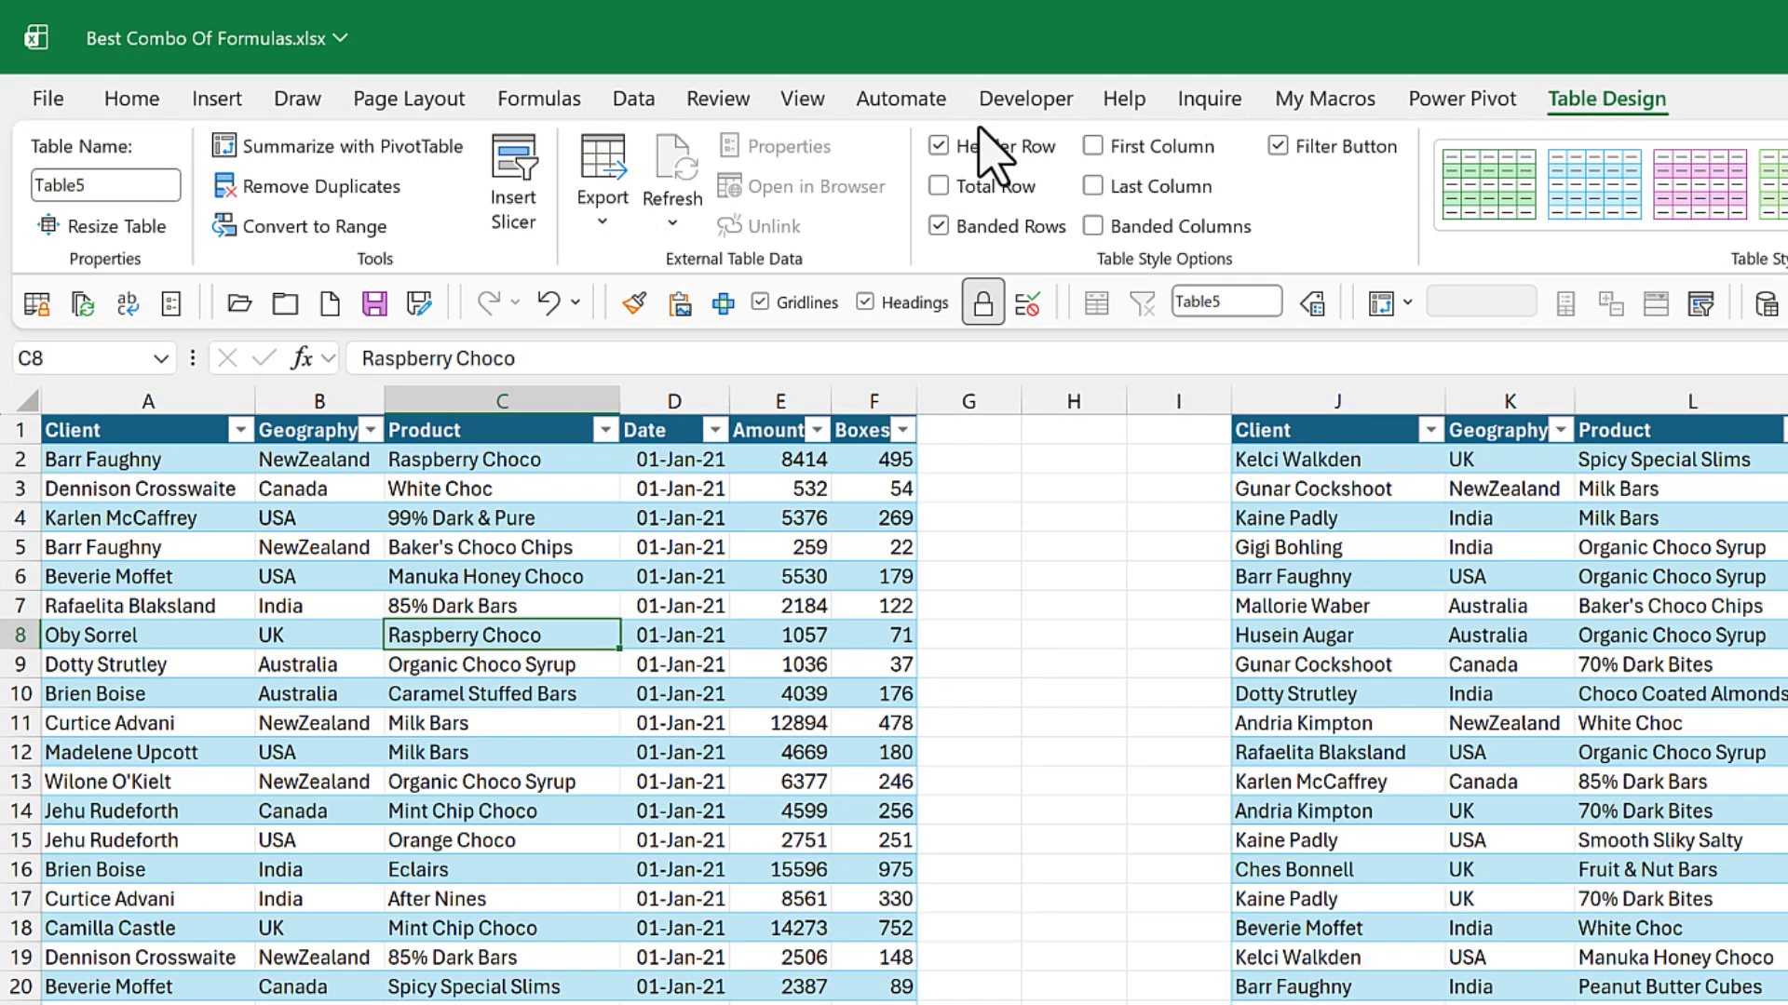
left_click(133, 189)
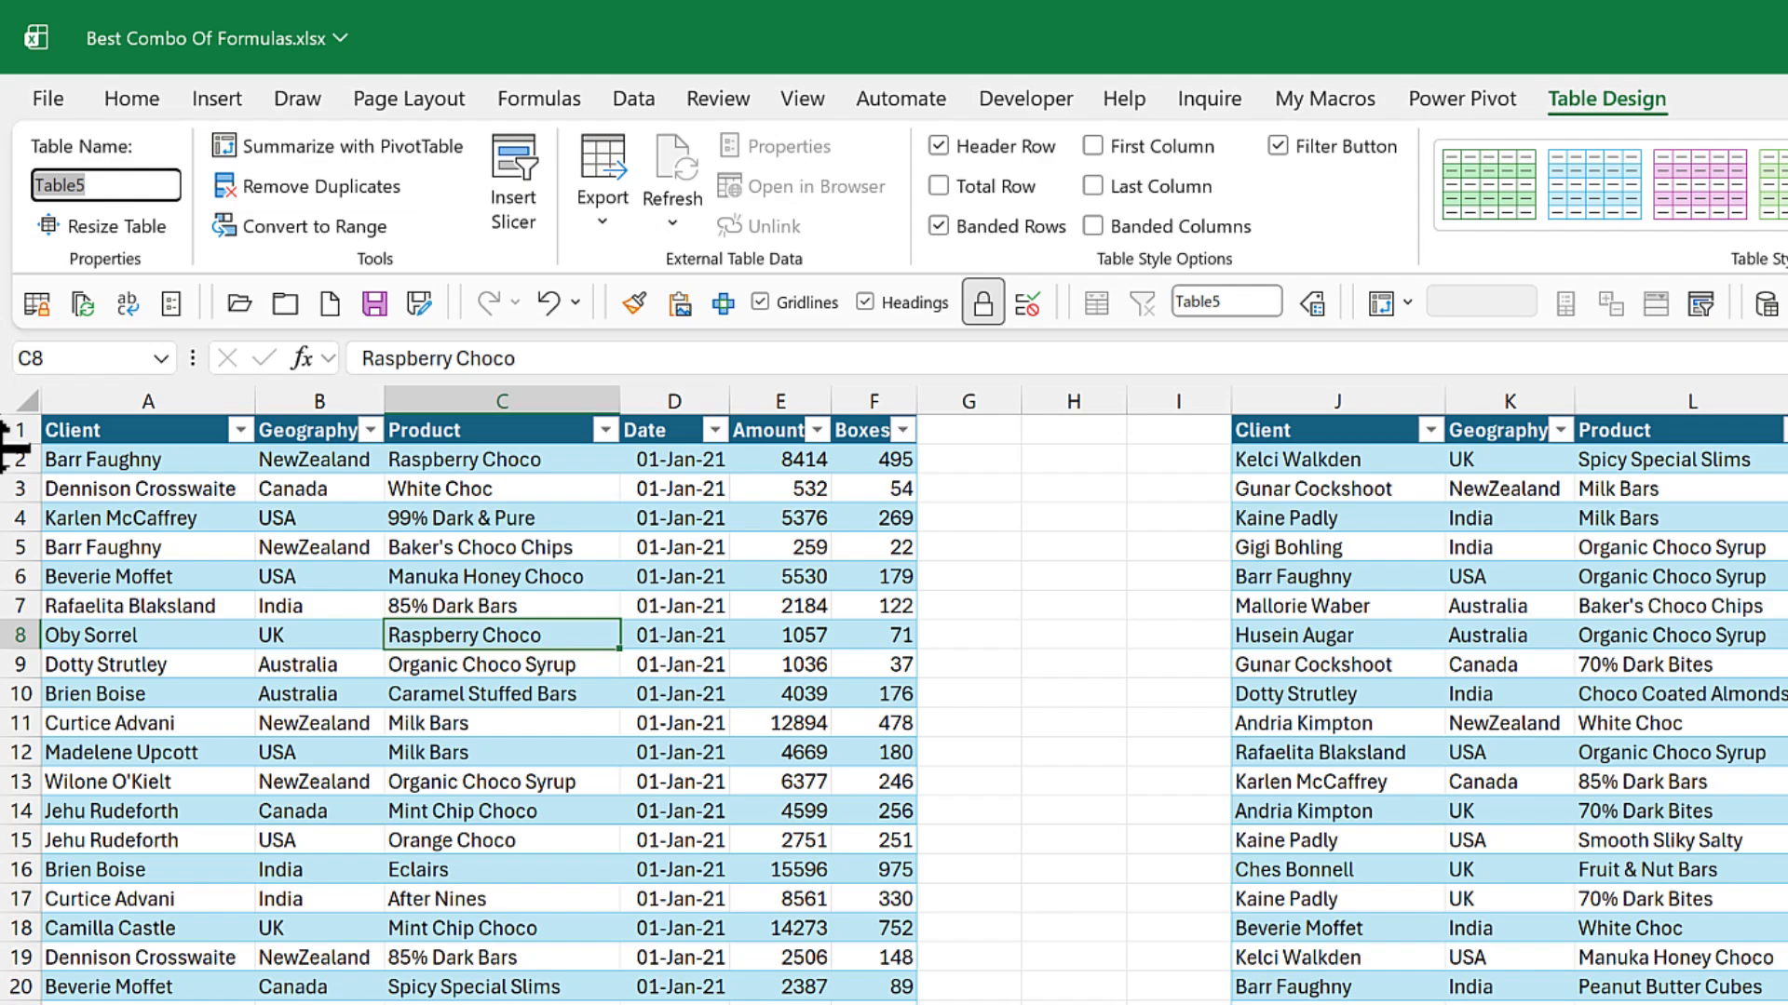
type("Sales1")
key("Return")
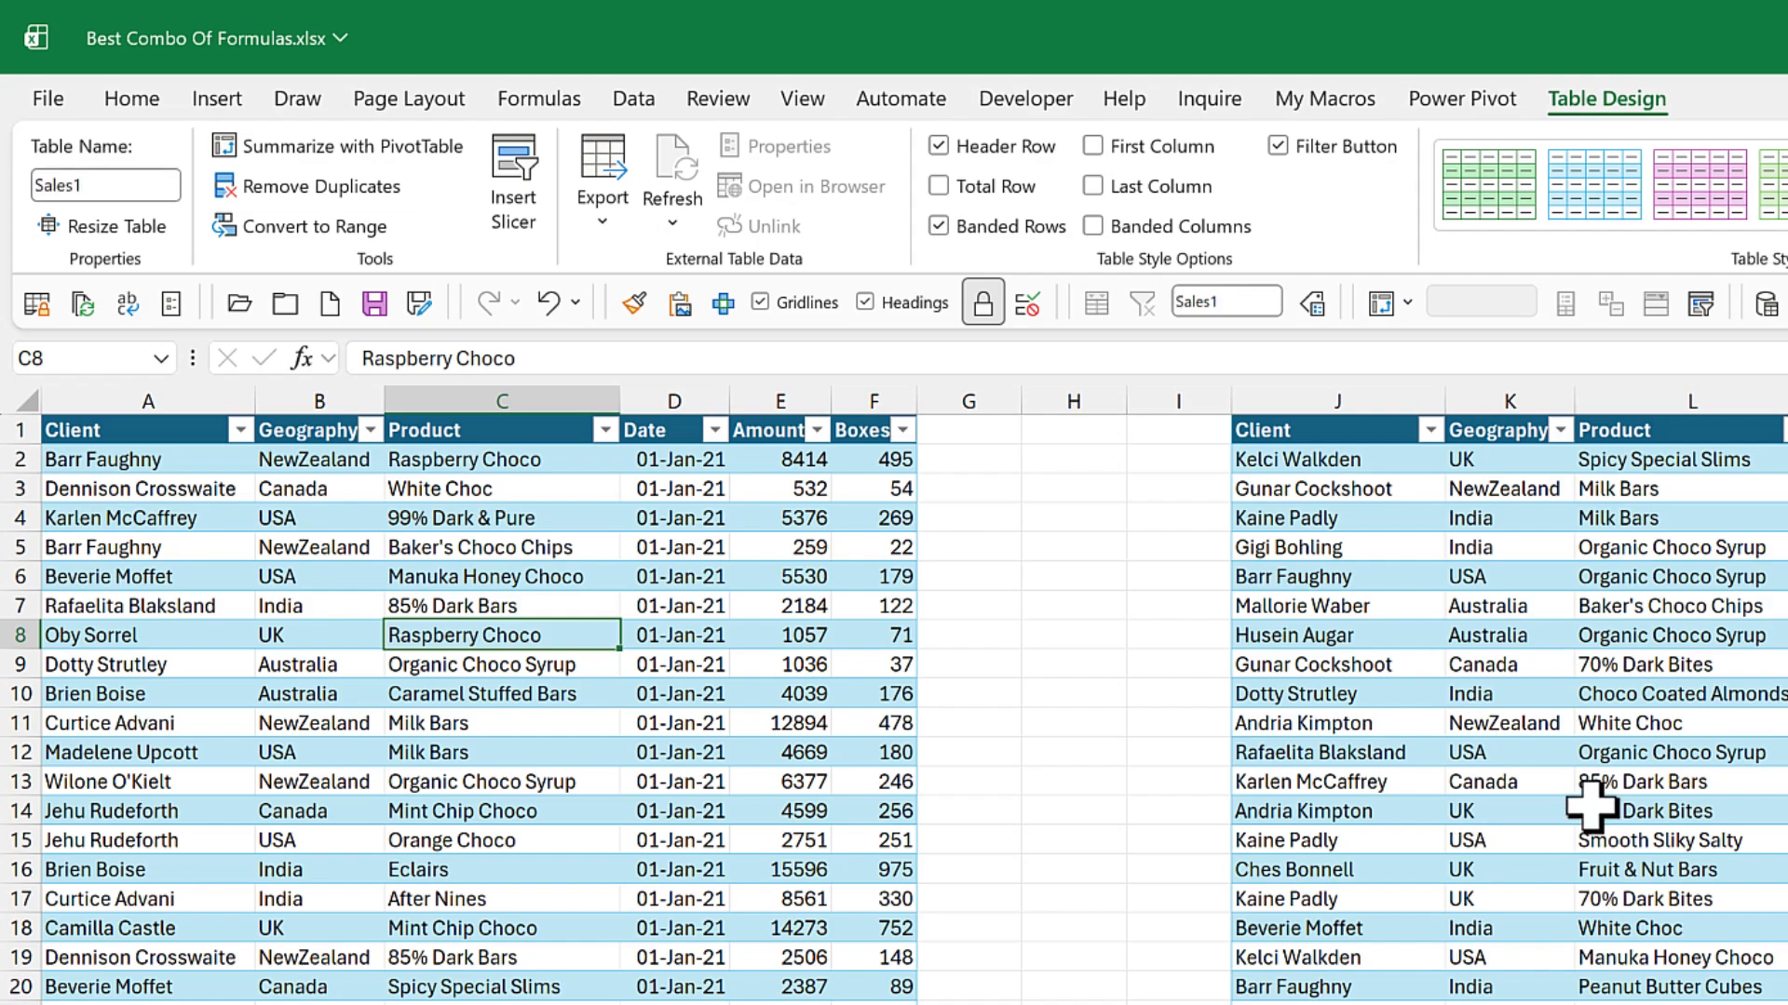
Step: Rename the February orders table as Sales2
left_click(1373, 594)
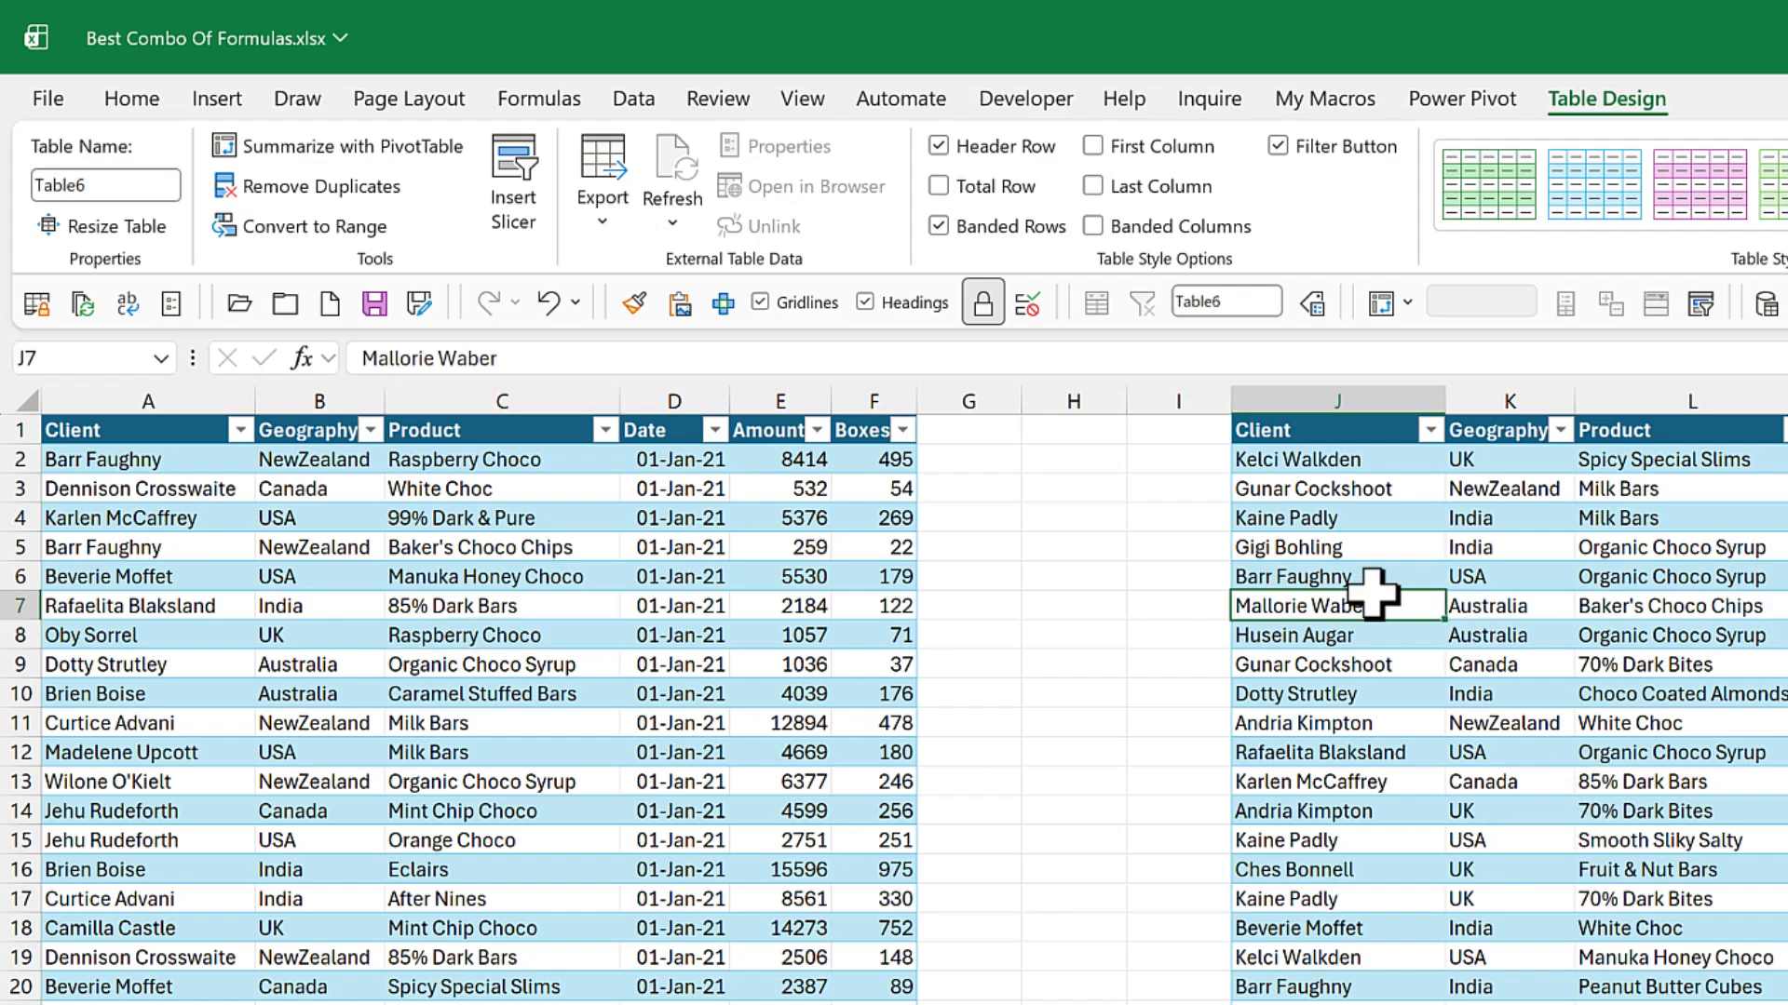
left_click(113, 196)
type("Sal")
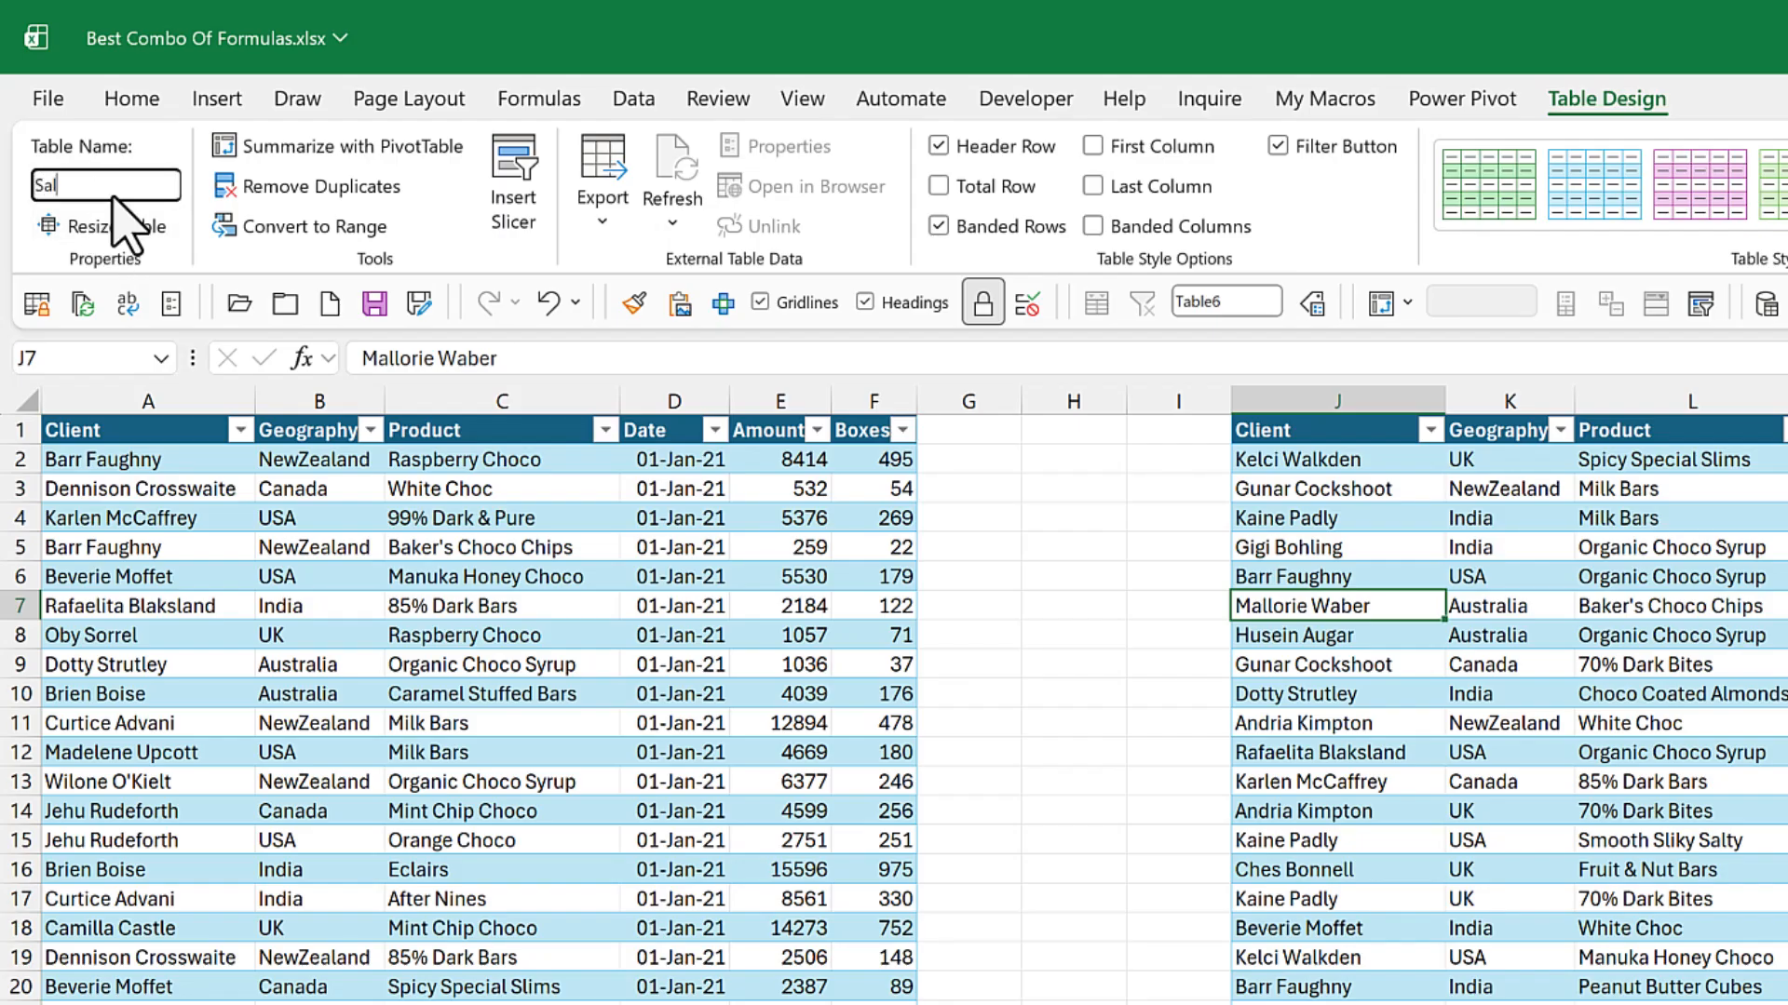
key("Return")
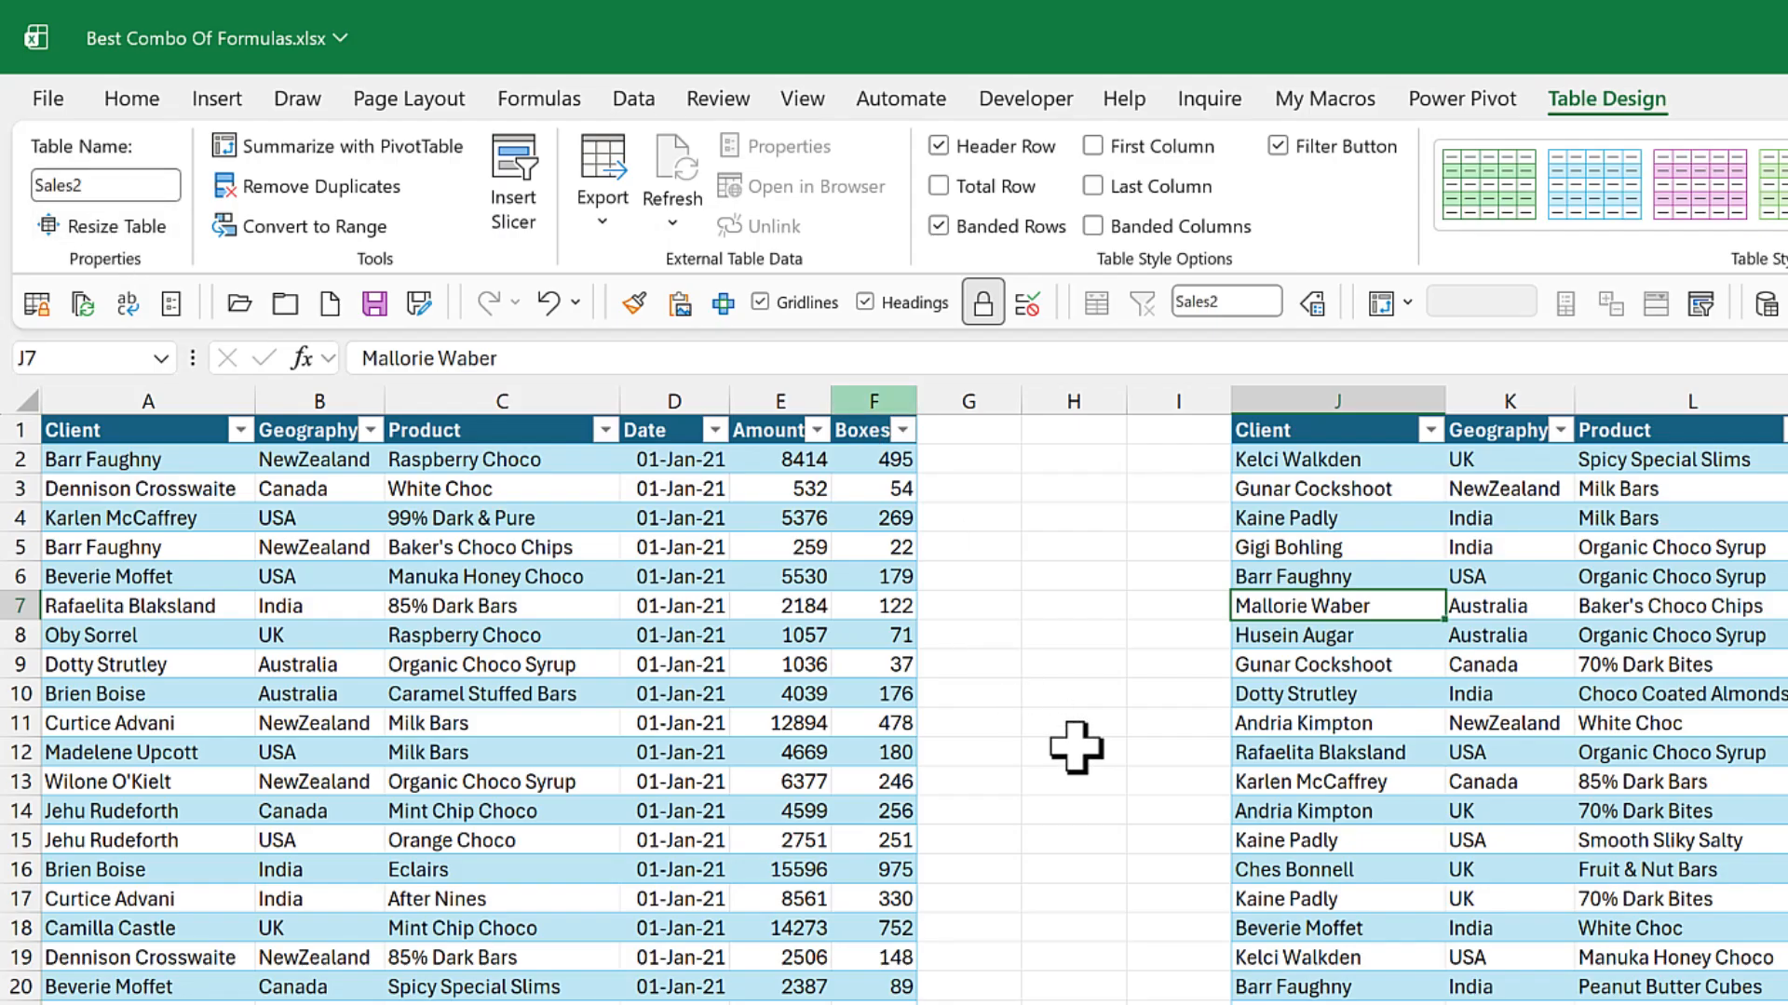
Step: Rename the March orders table as Sales3
scroll(1477, 511, "right", 5)
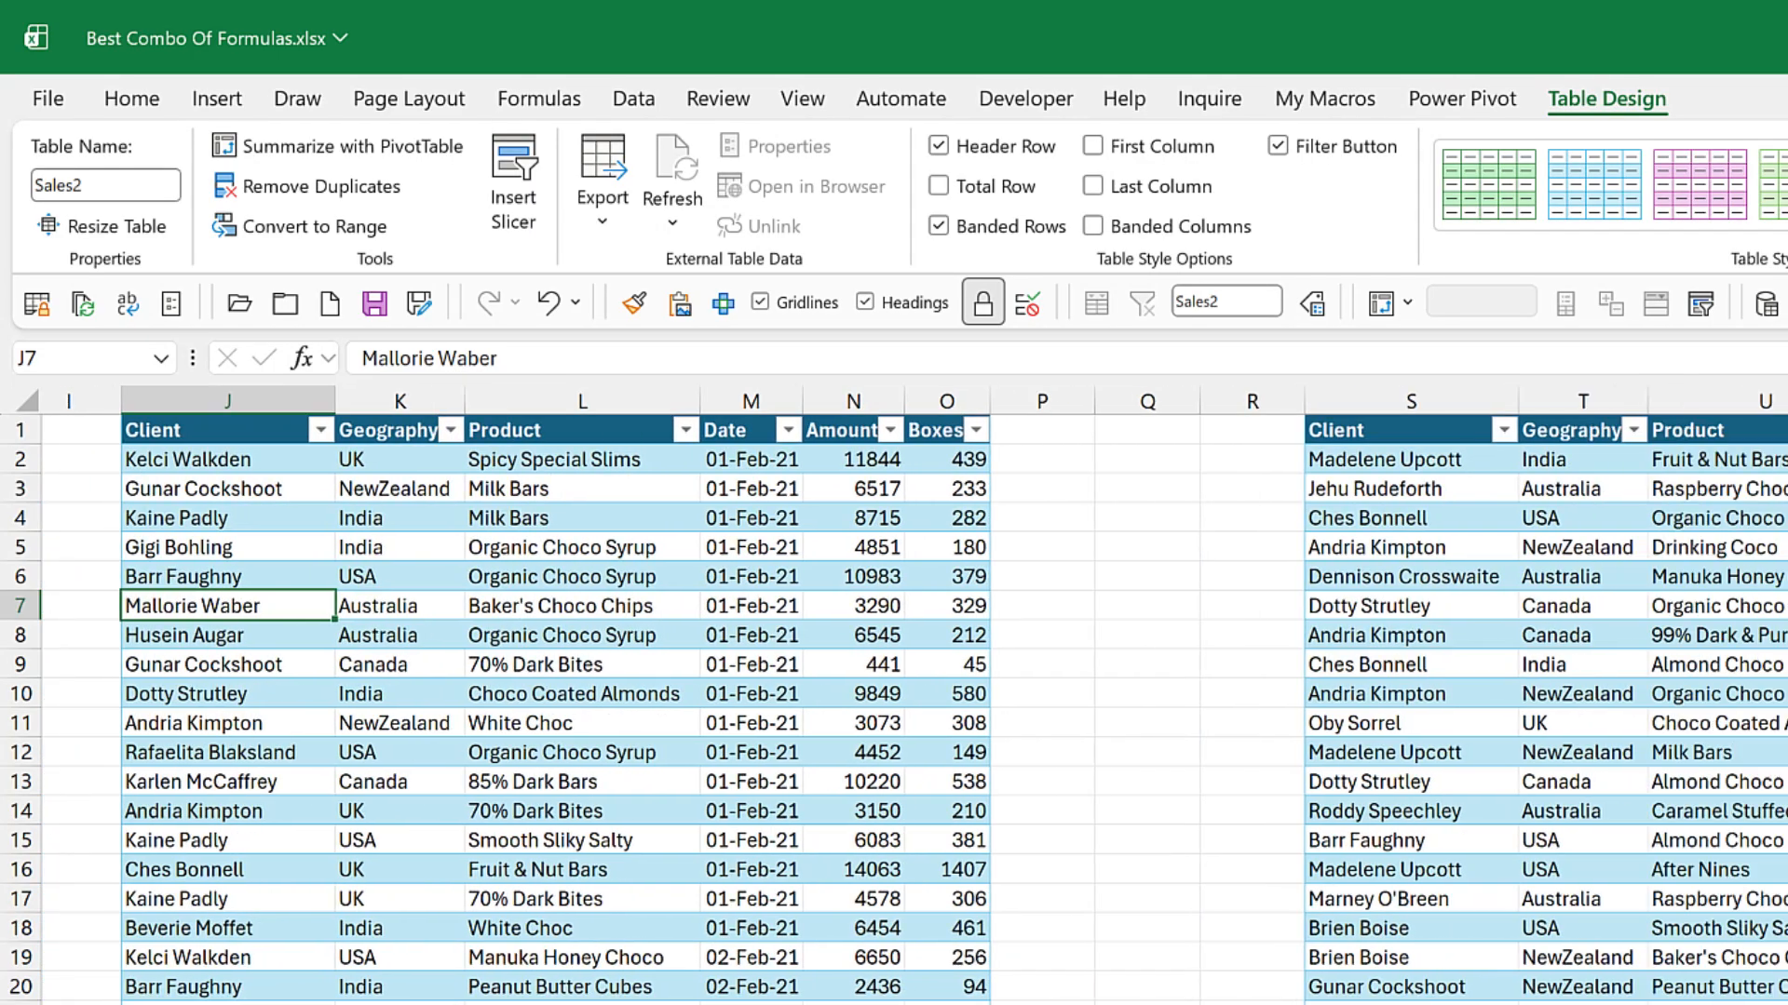
left_click(1476, 511)
left_click(122, 179)
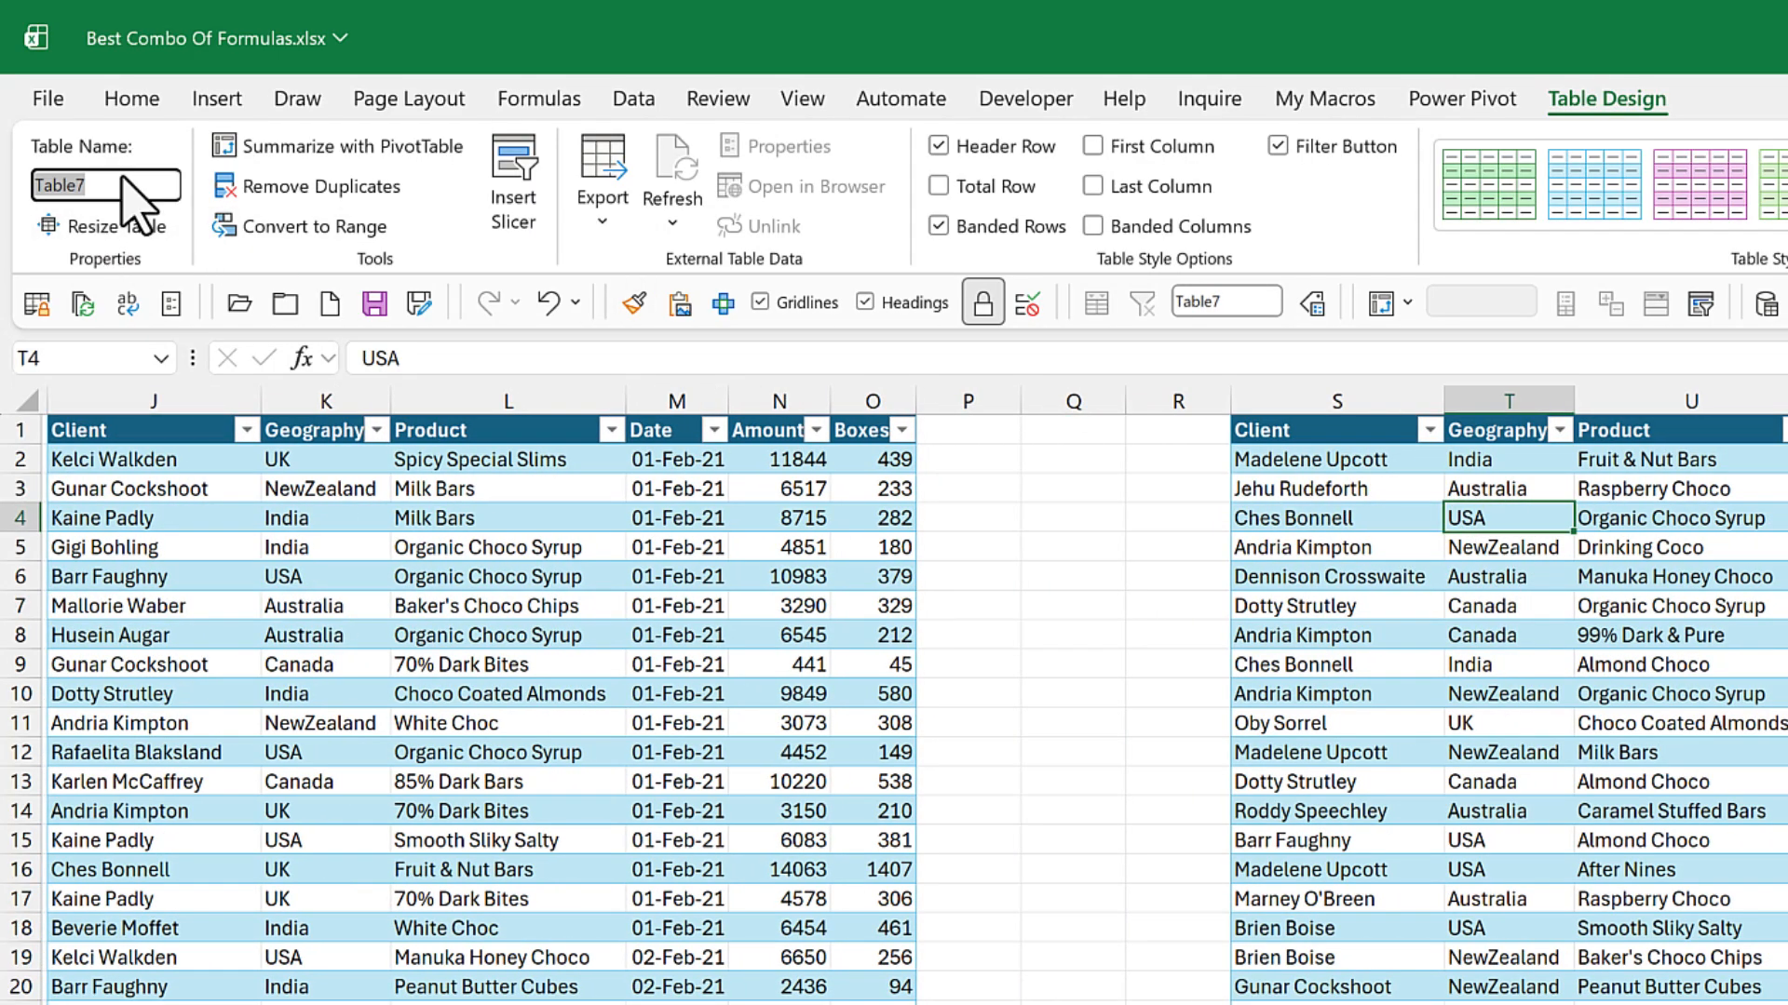
type("Sales3")
key("Return")
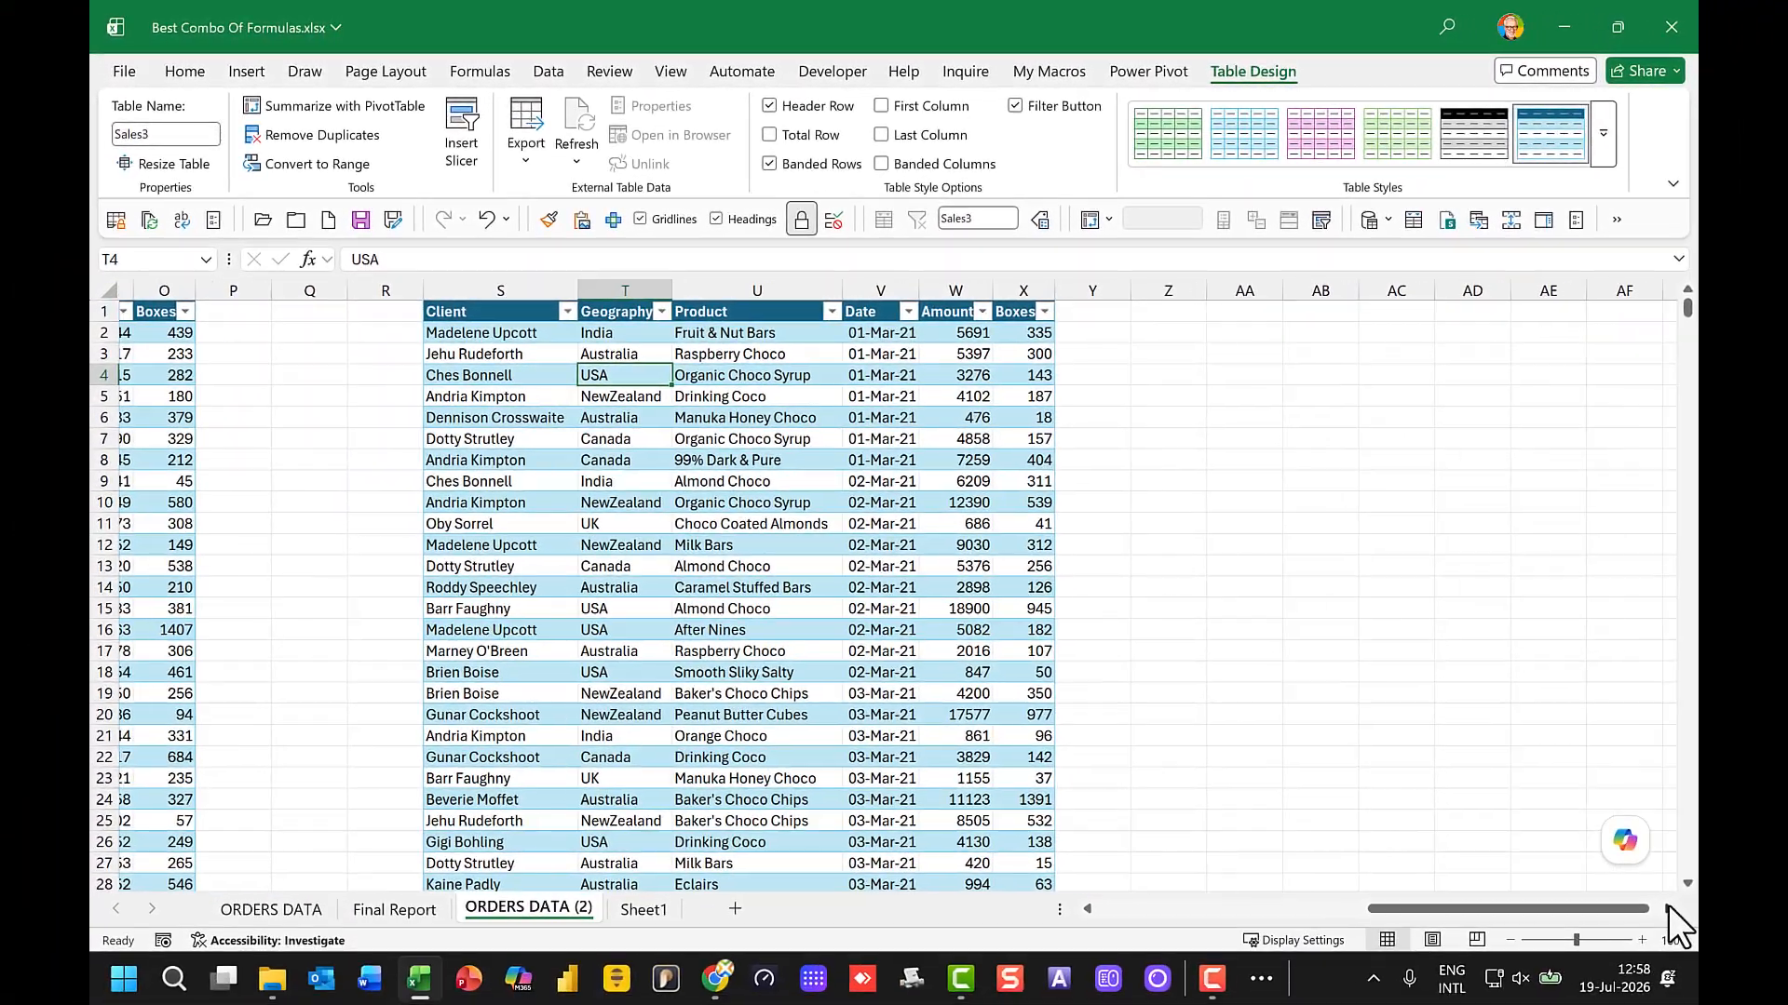
Step: Copy the March table's header row S1:X1 to AA4 as the headings of the combined report
left_click(1667, 908)
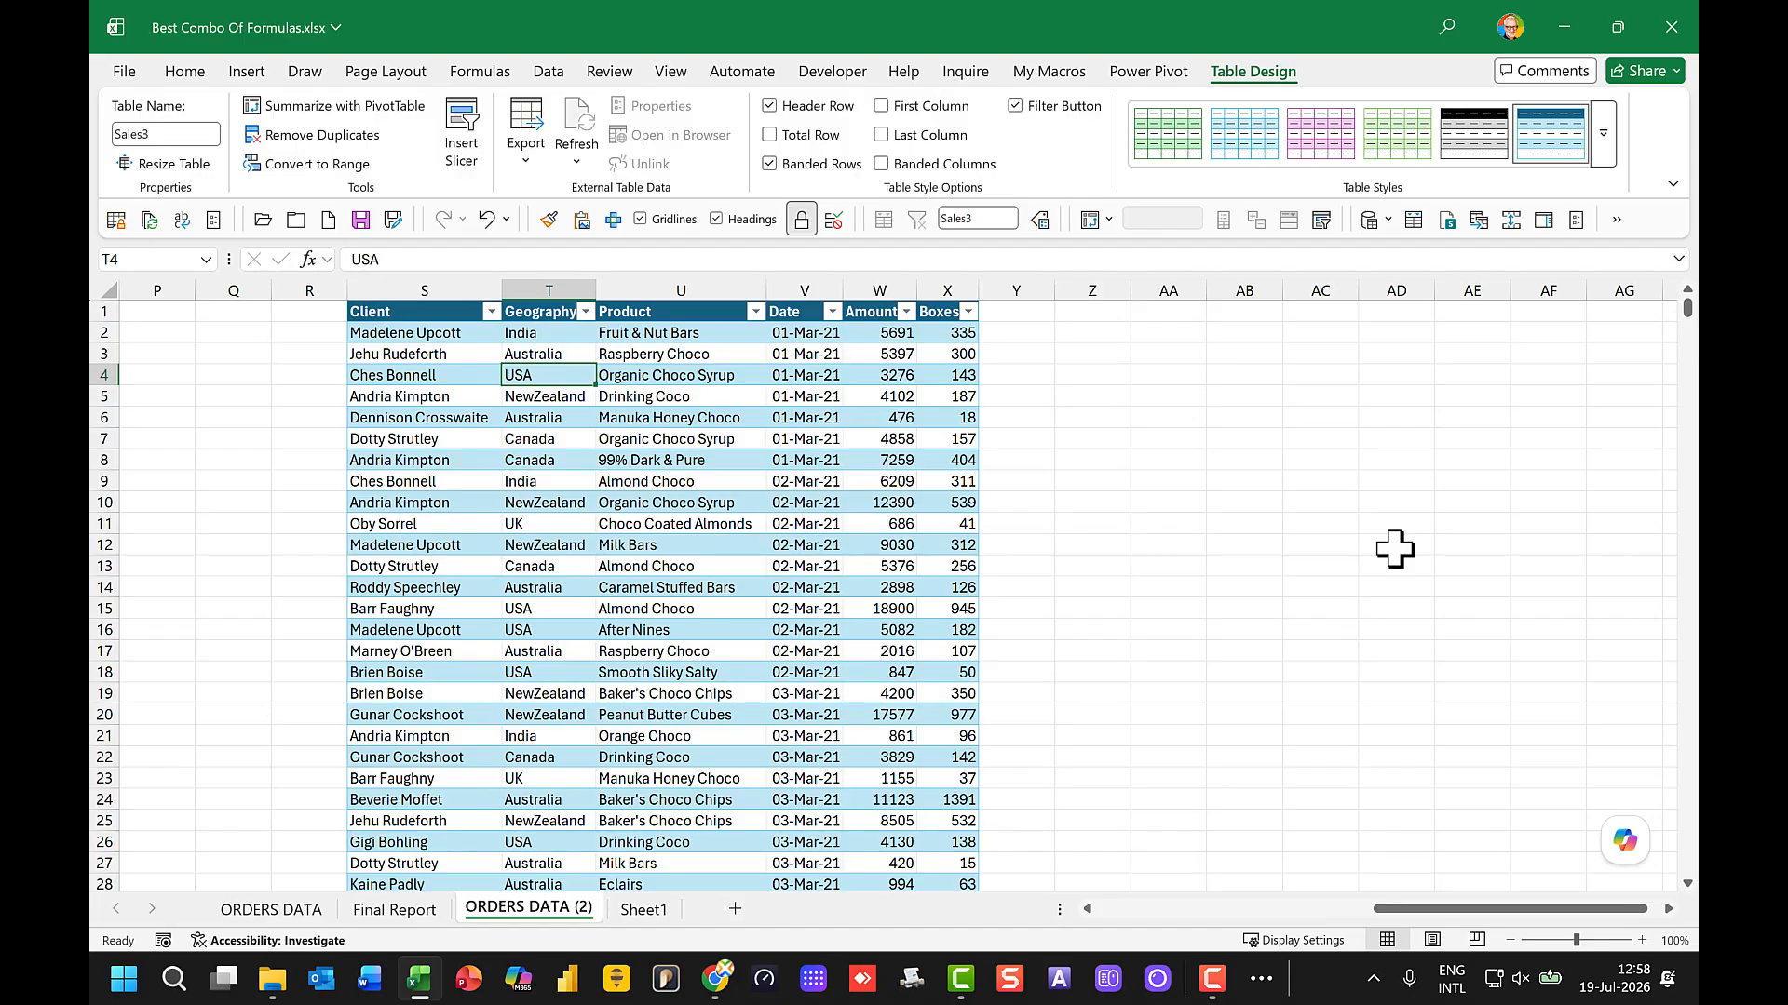
left_click(1169, 354)
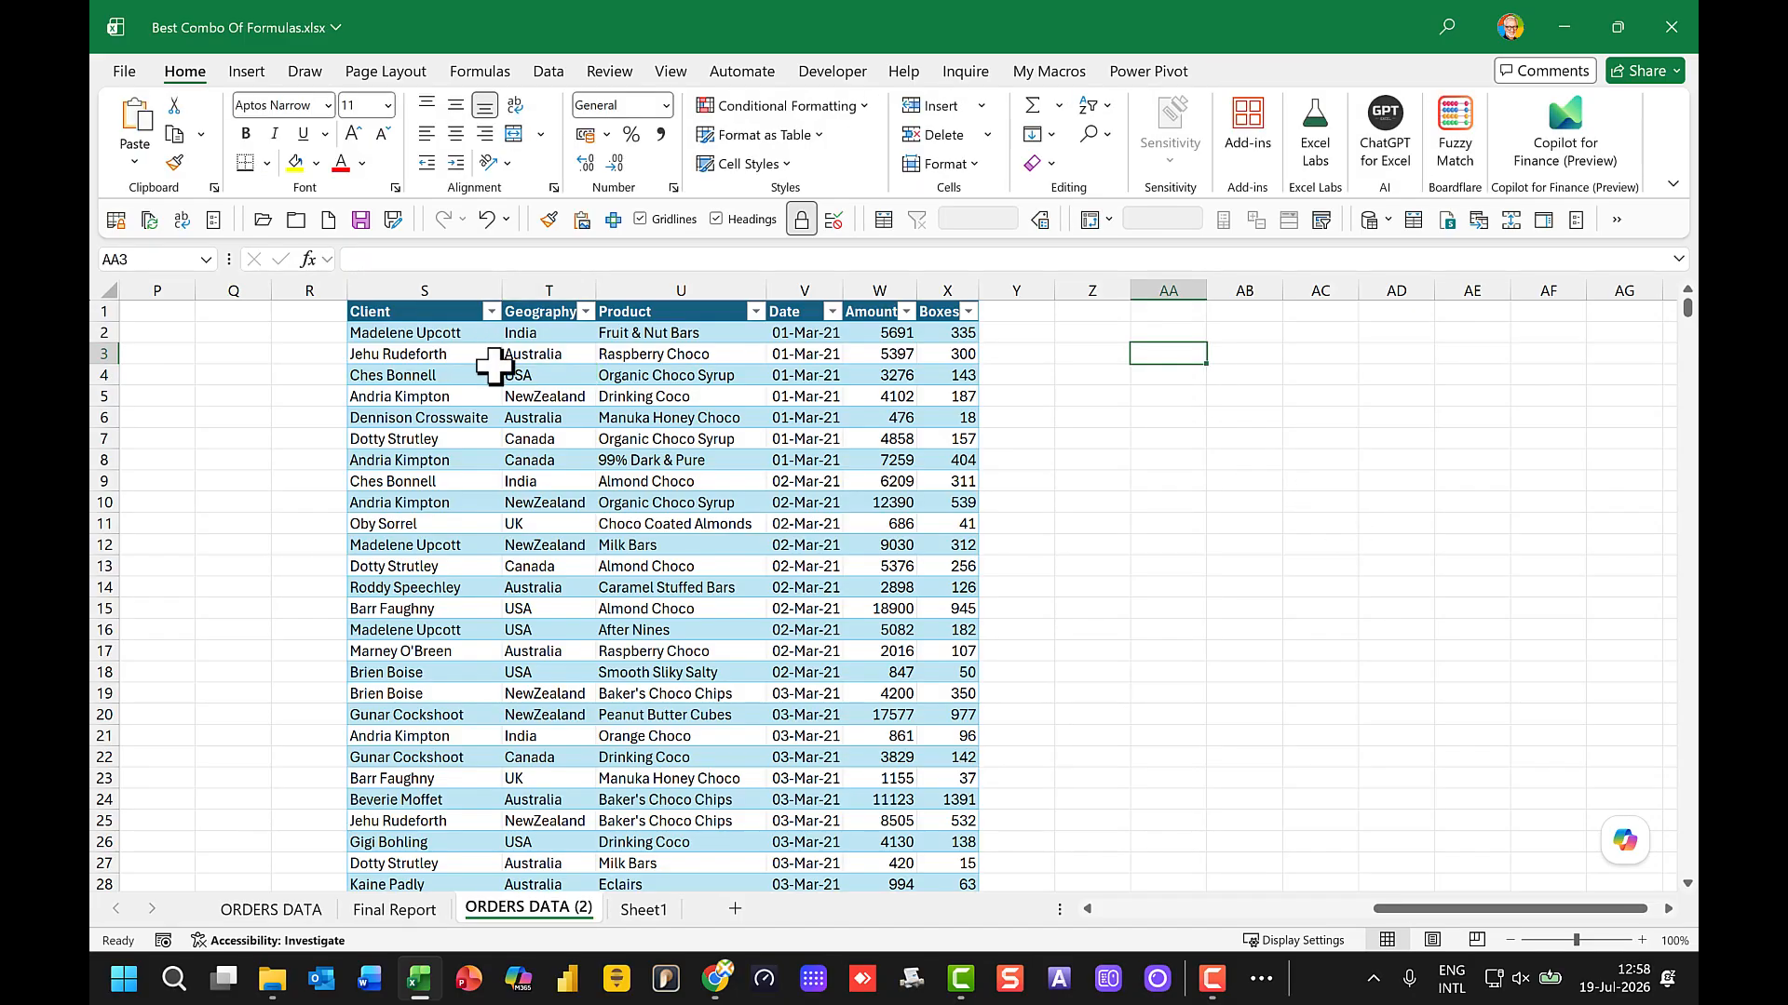
left_click_drag(427, 311, 921, 313)
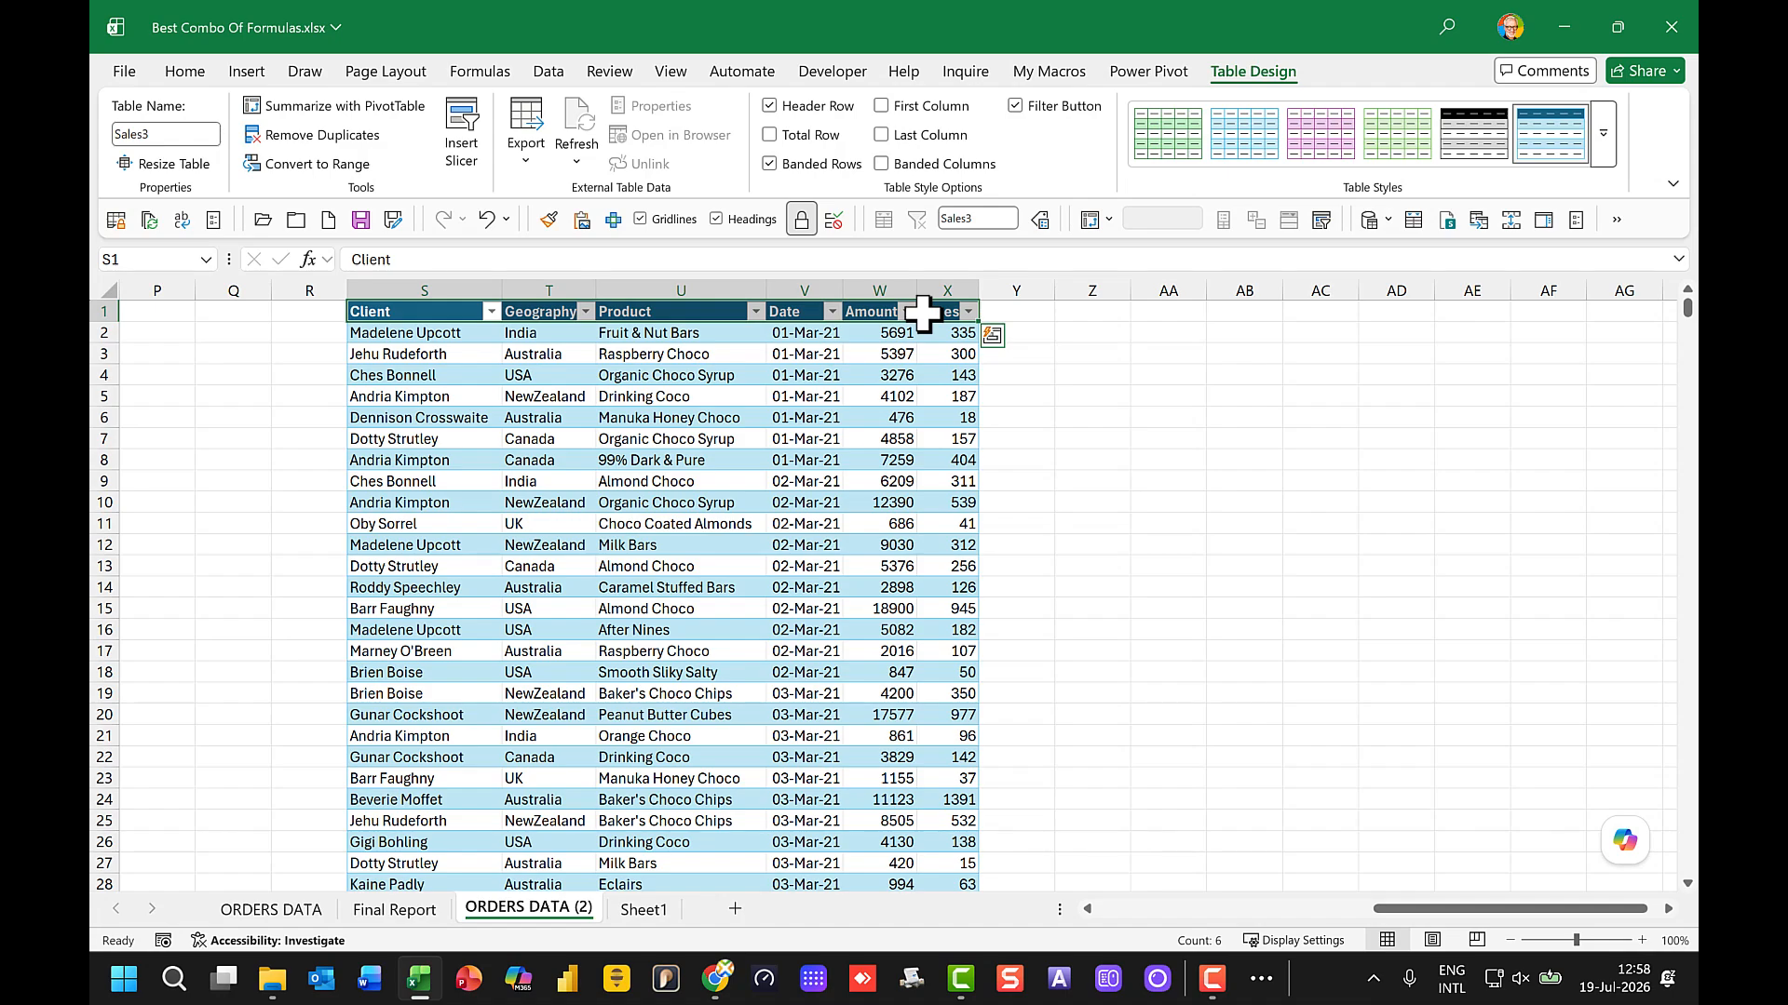
key("ctrl+c")
key("ctrl+v")
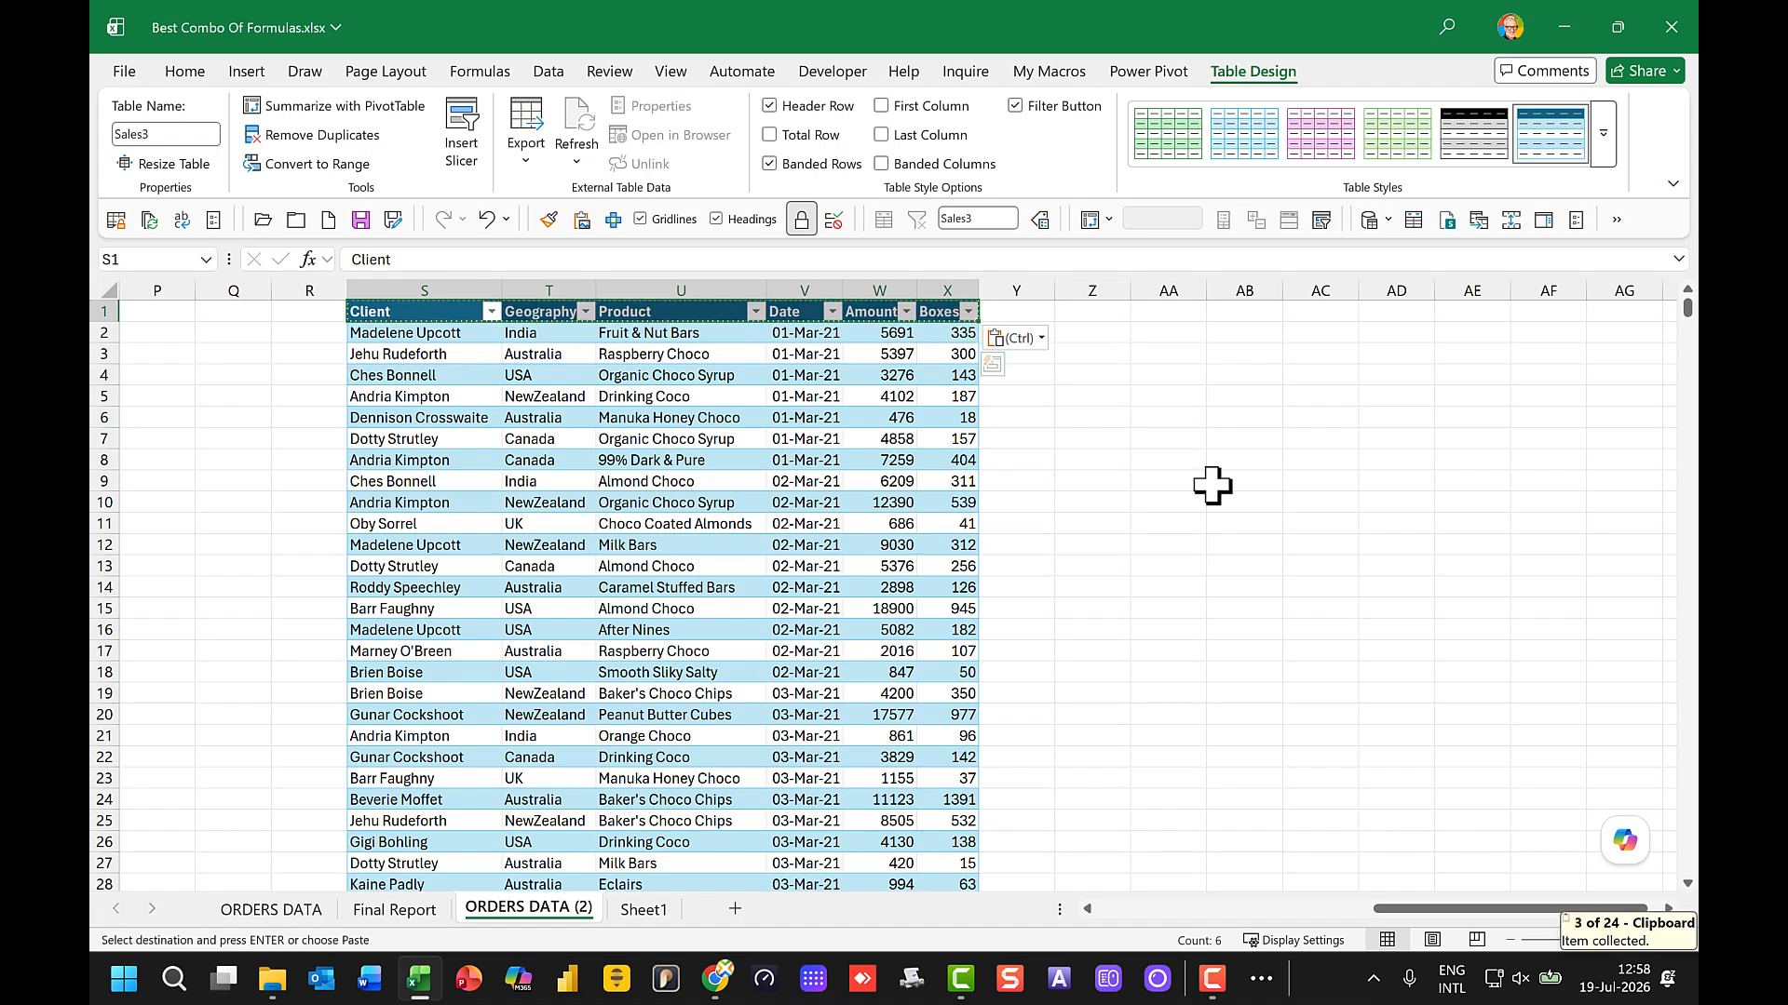
left_click(1164, 370)
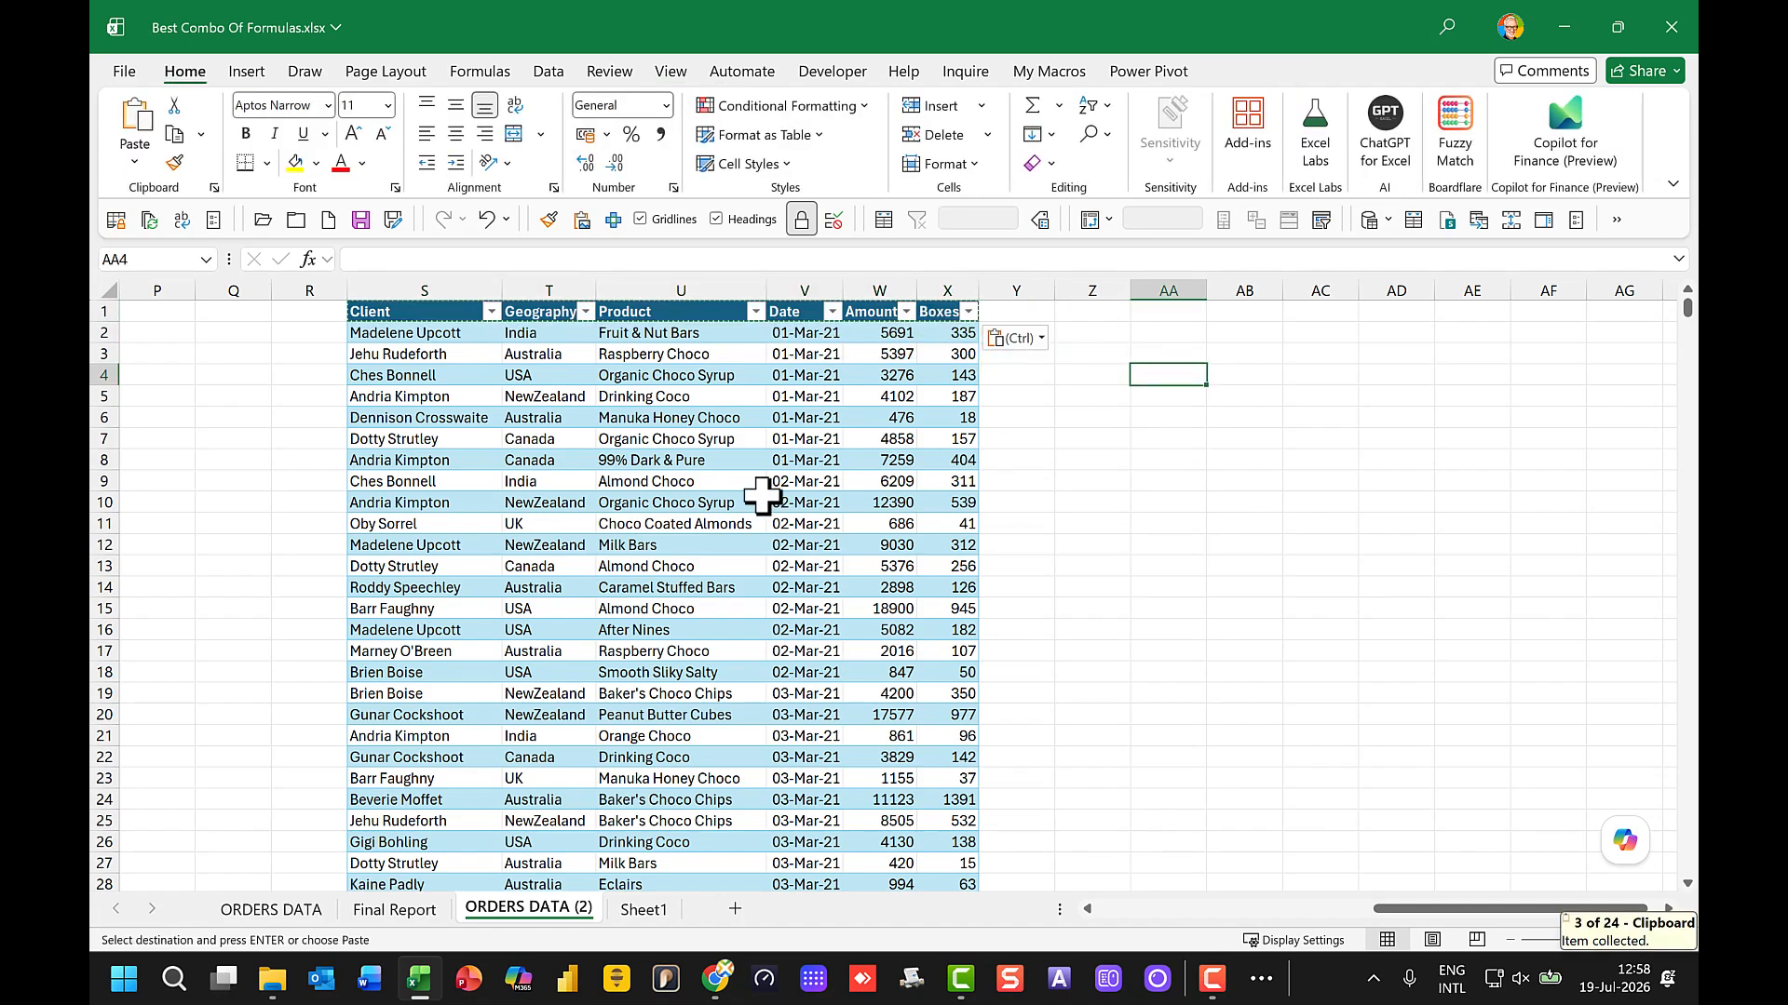
key("ctrl+v")
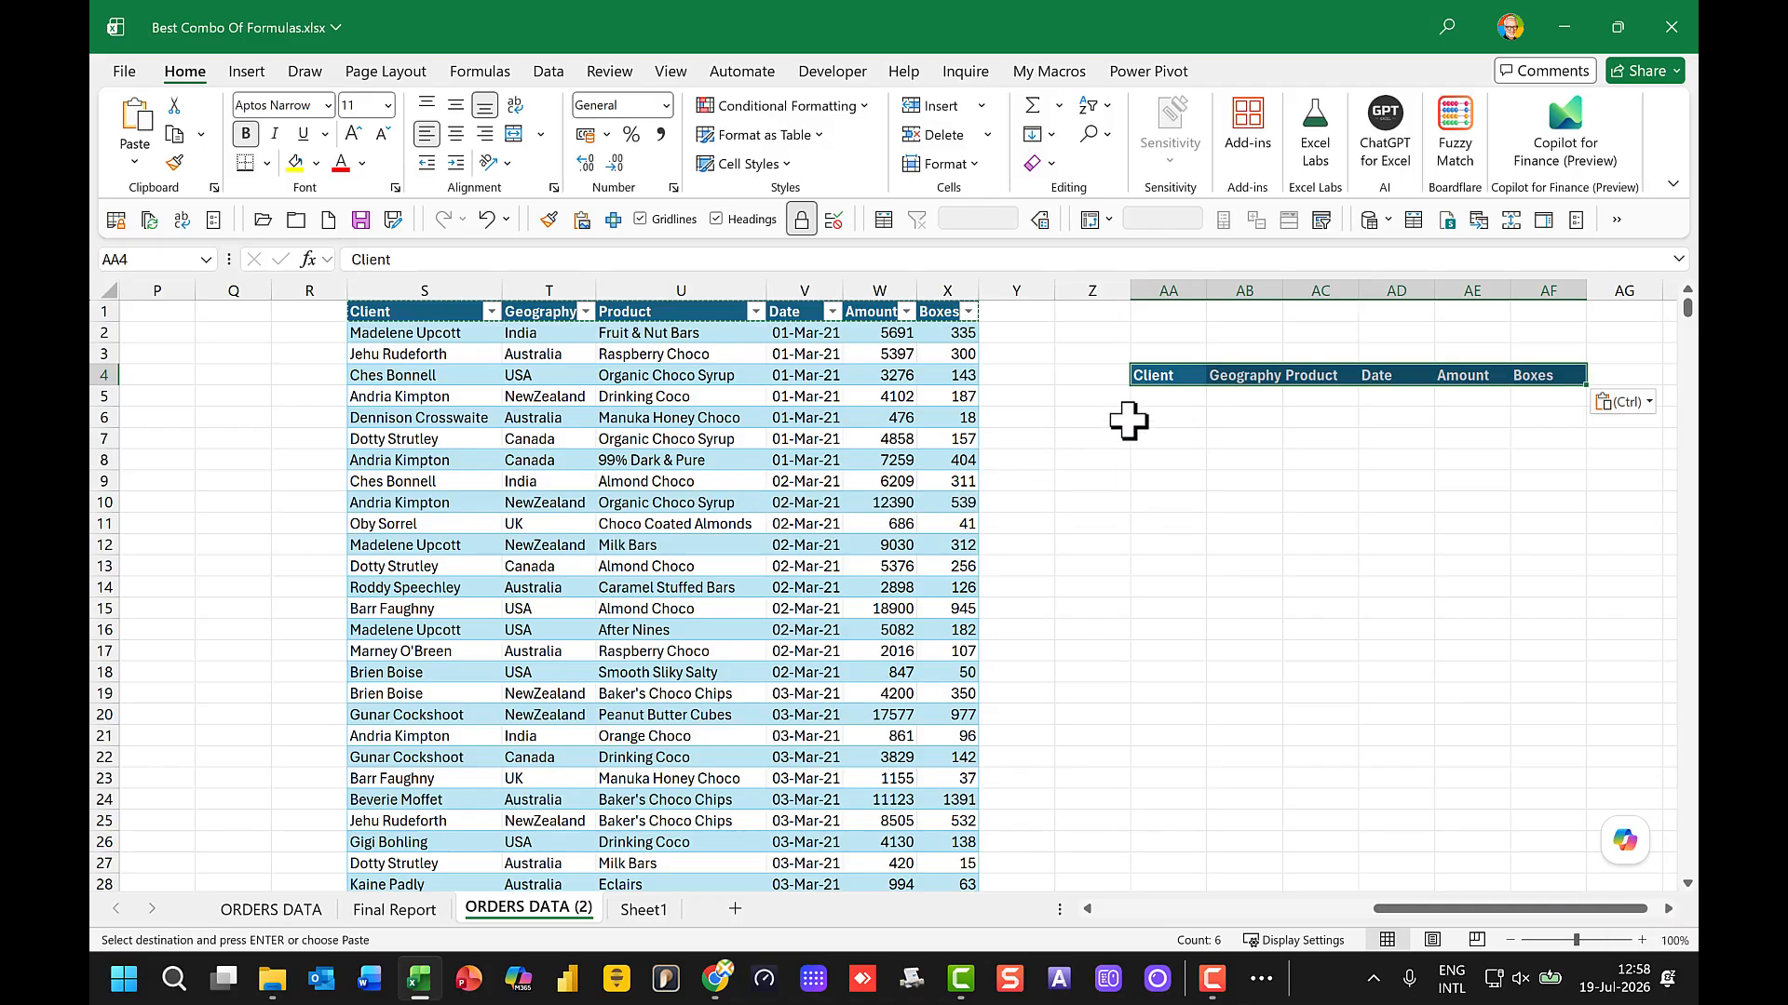
Step: Stack Sales1, Sales2 and Sales3 with a VSTACK formula in AA5, and widen column AA to fit the client names
left_click(1148, 401)
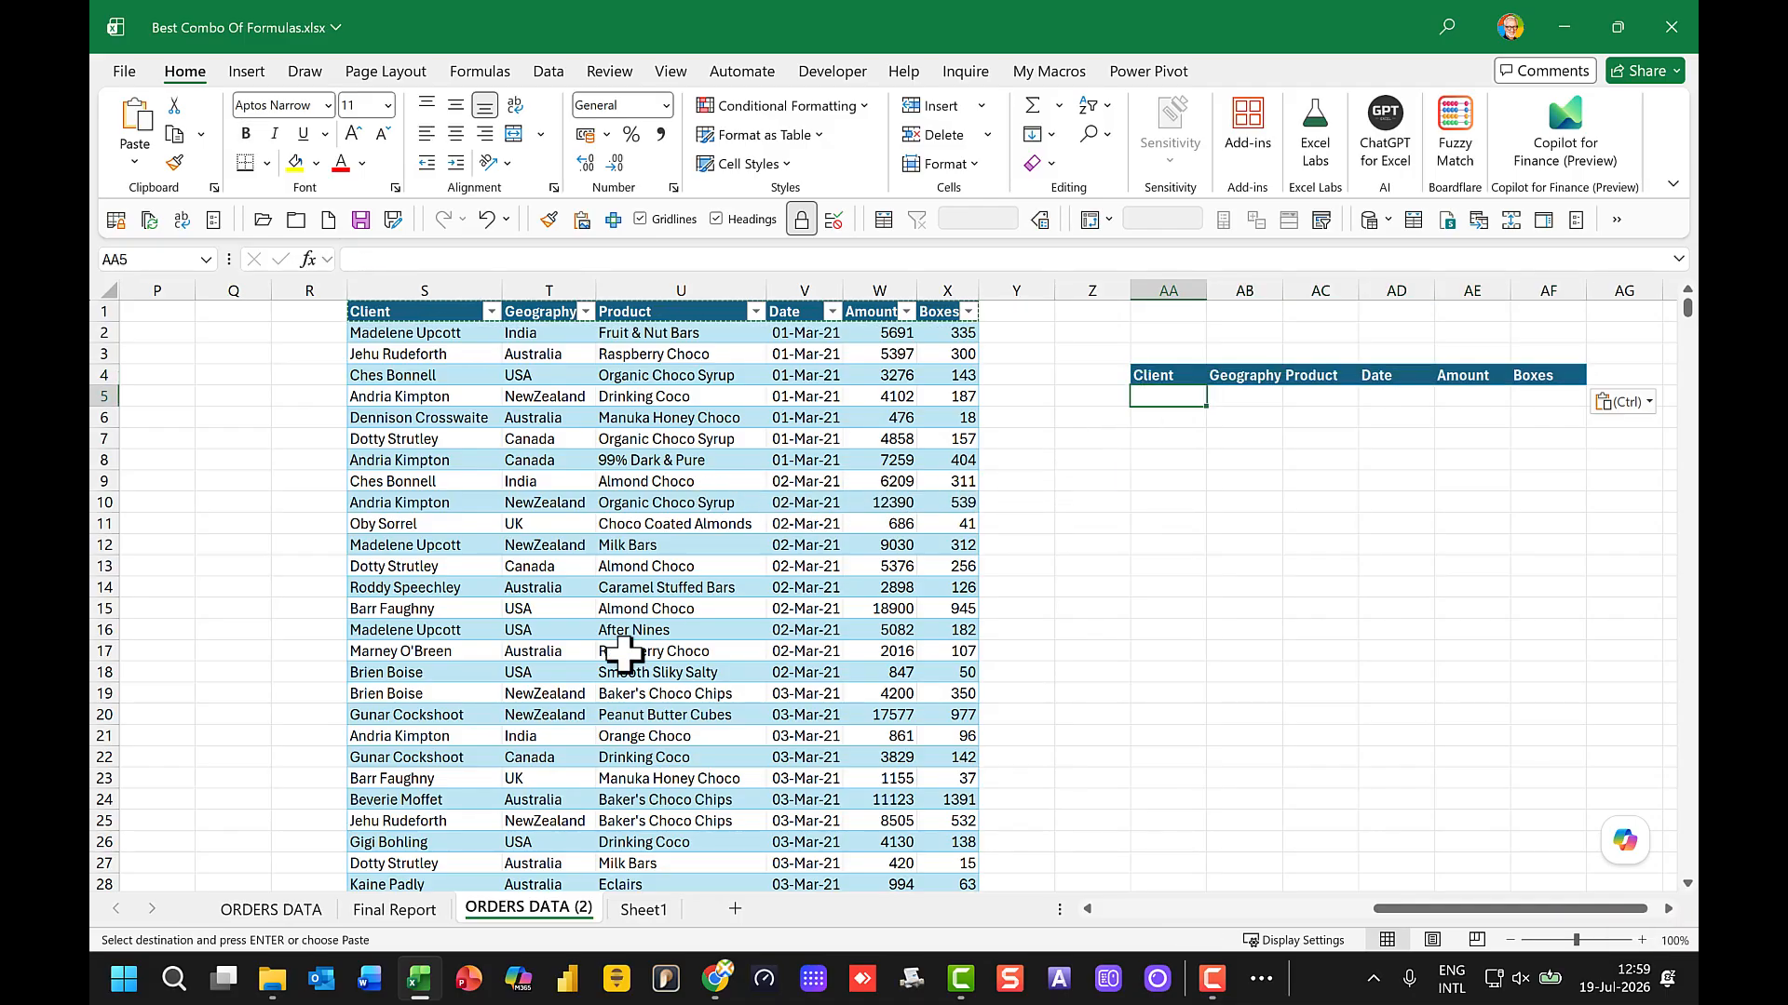
type("=vst")
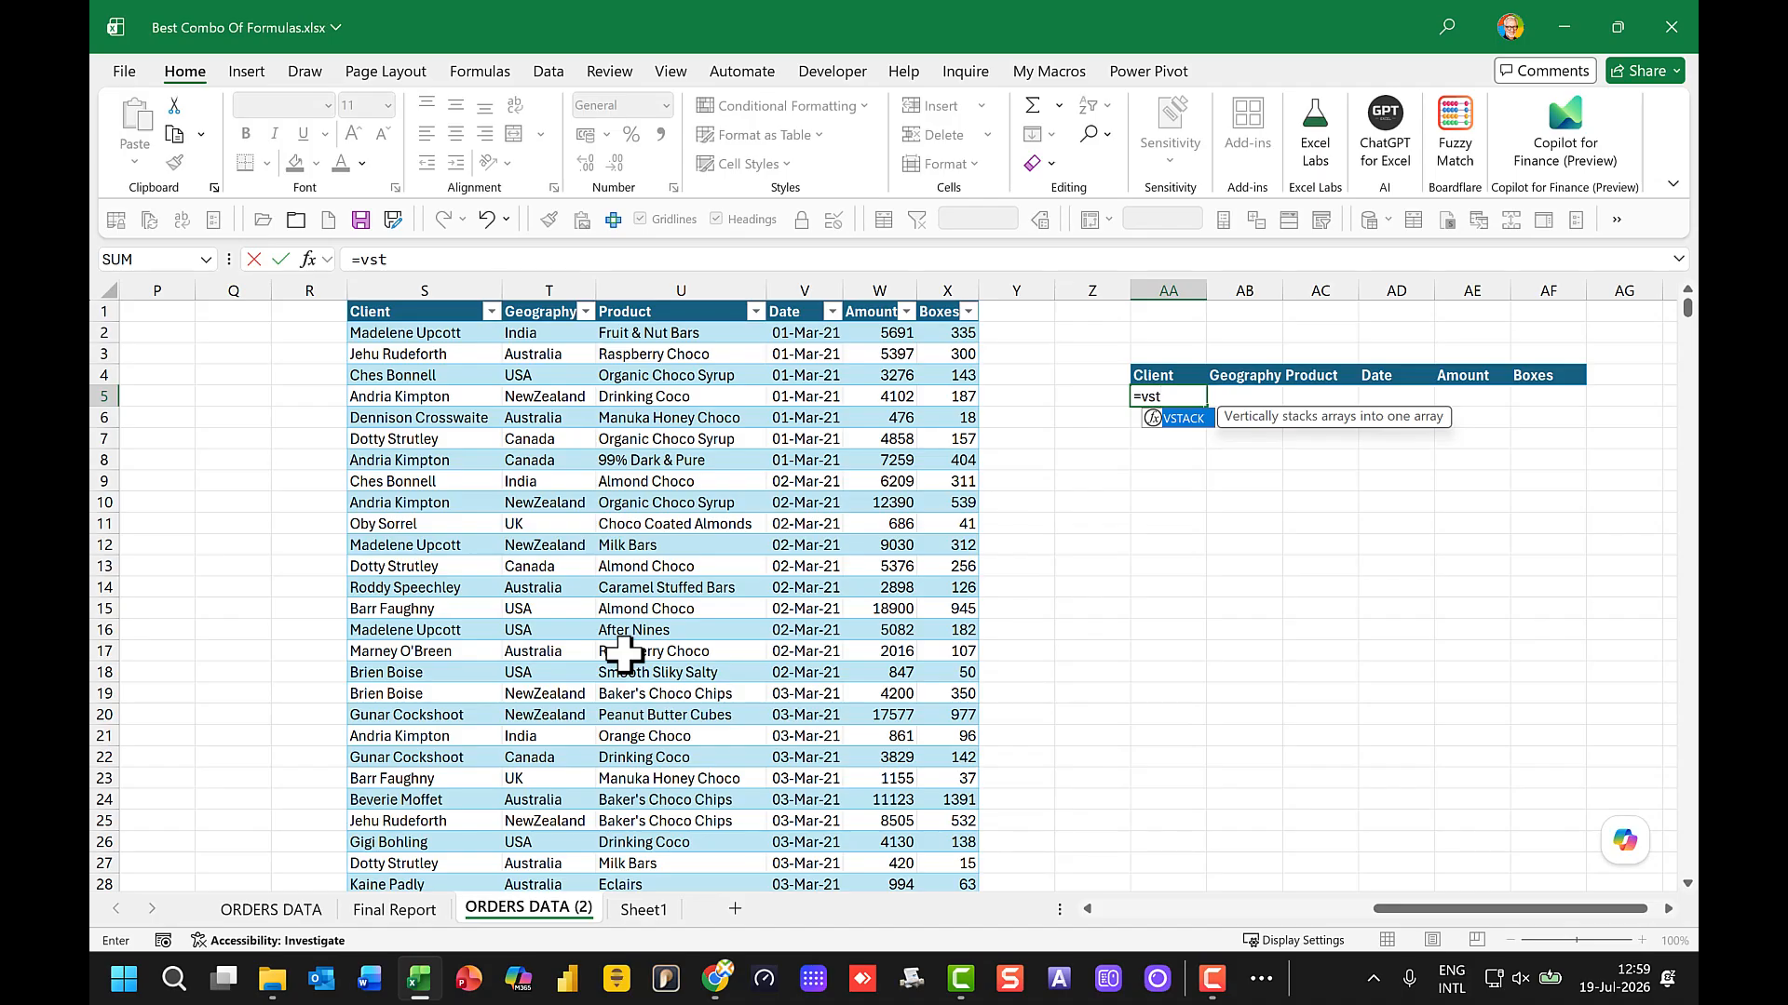
type("ack(")
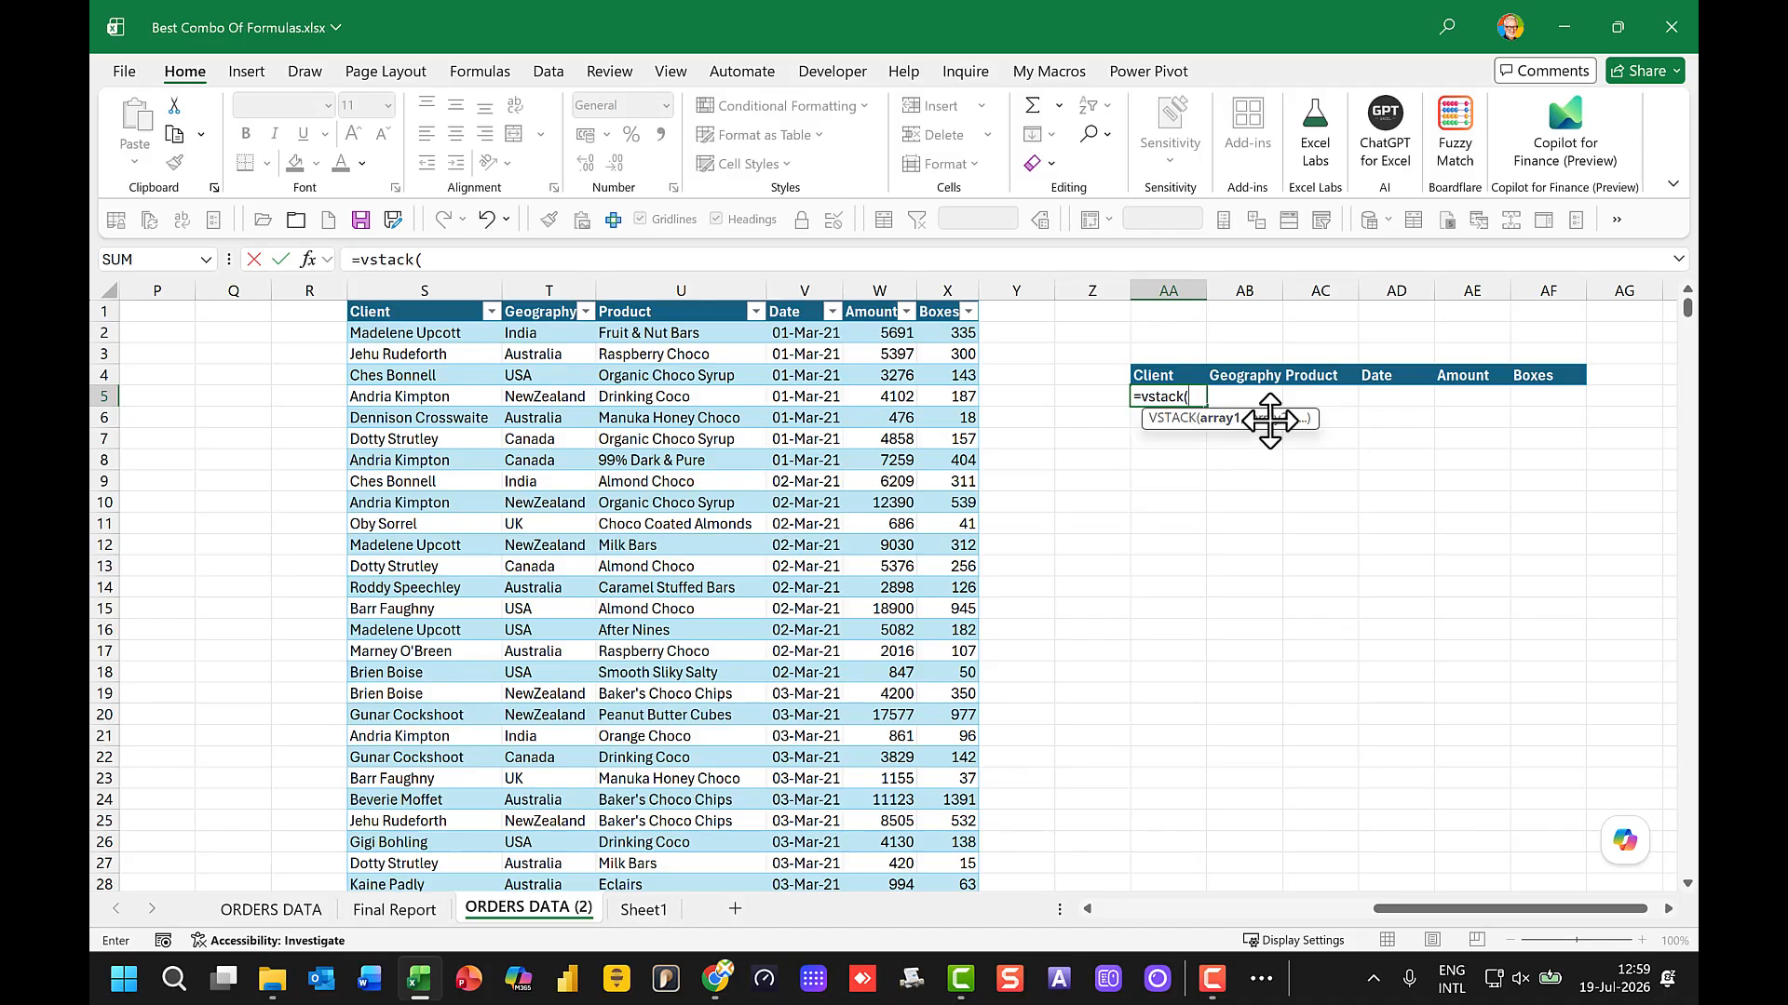
left_click_drag(1400, 908, 1021, 933)
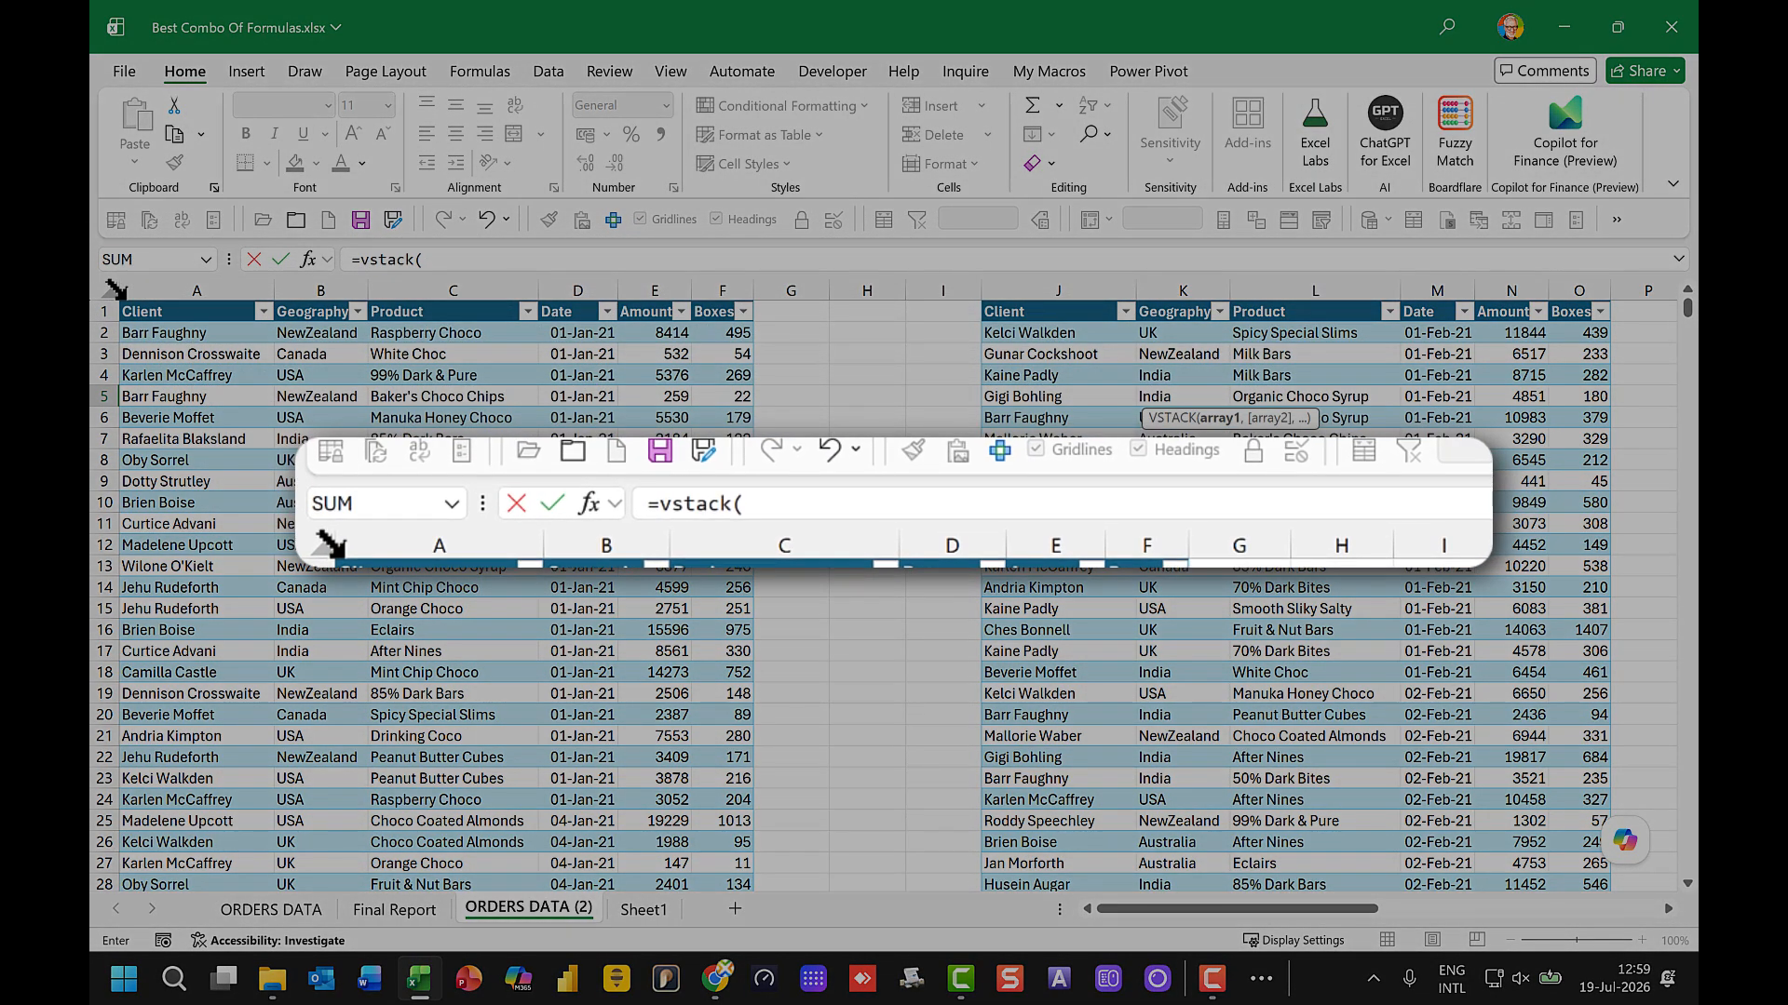
left_click(119, 290)
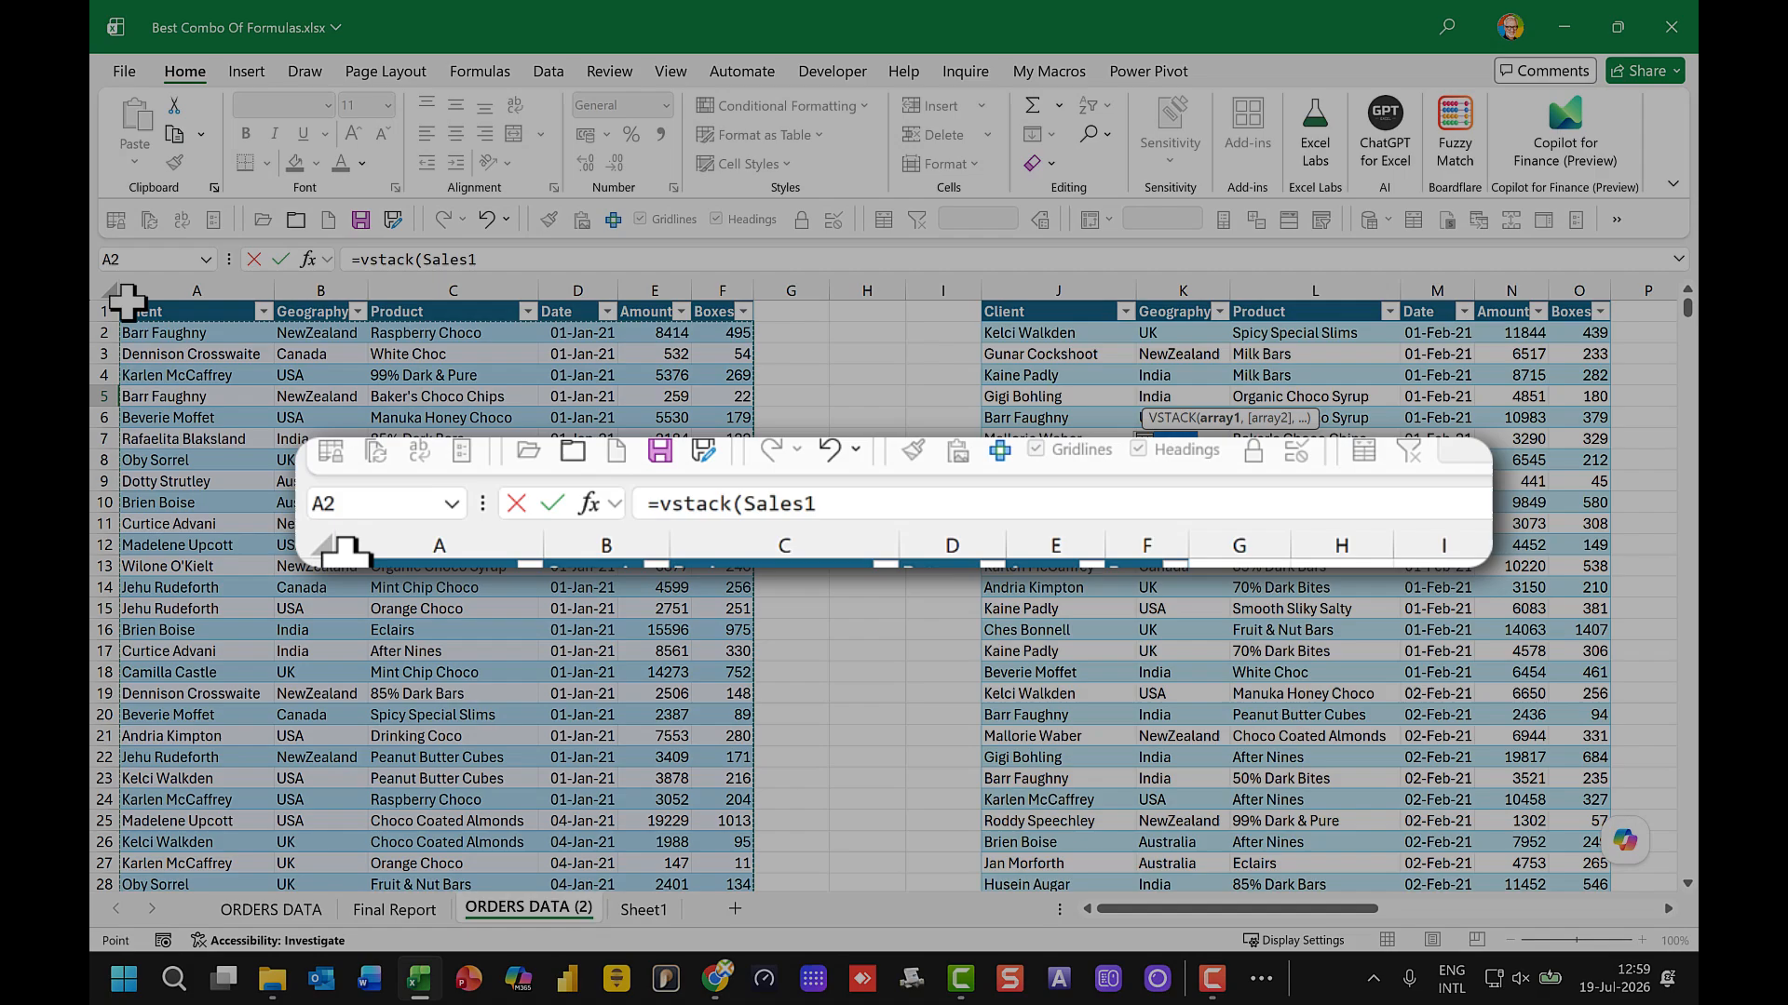
left_click(500, 264)
type(",")
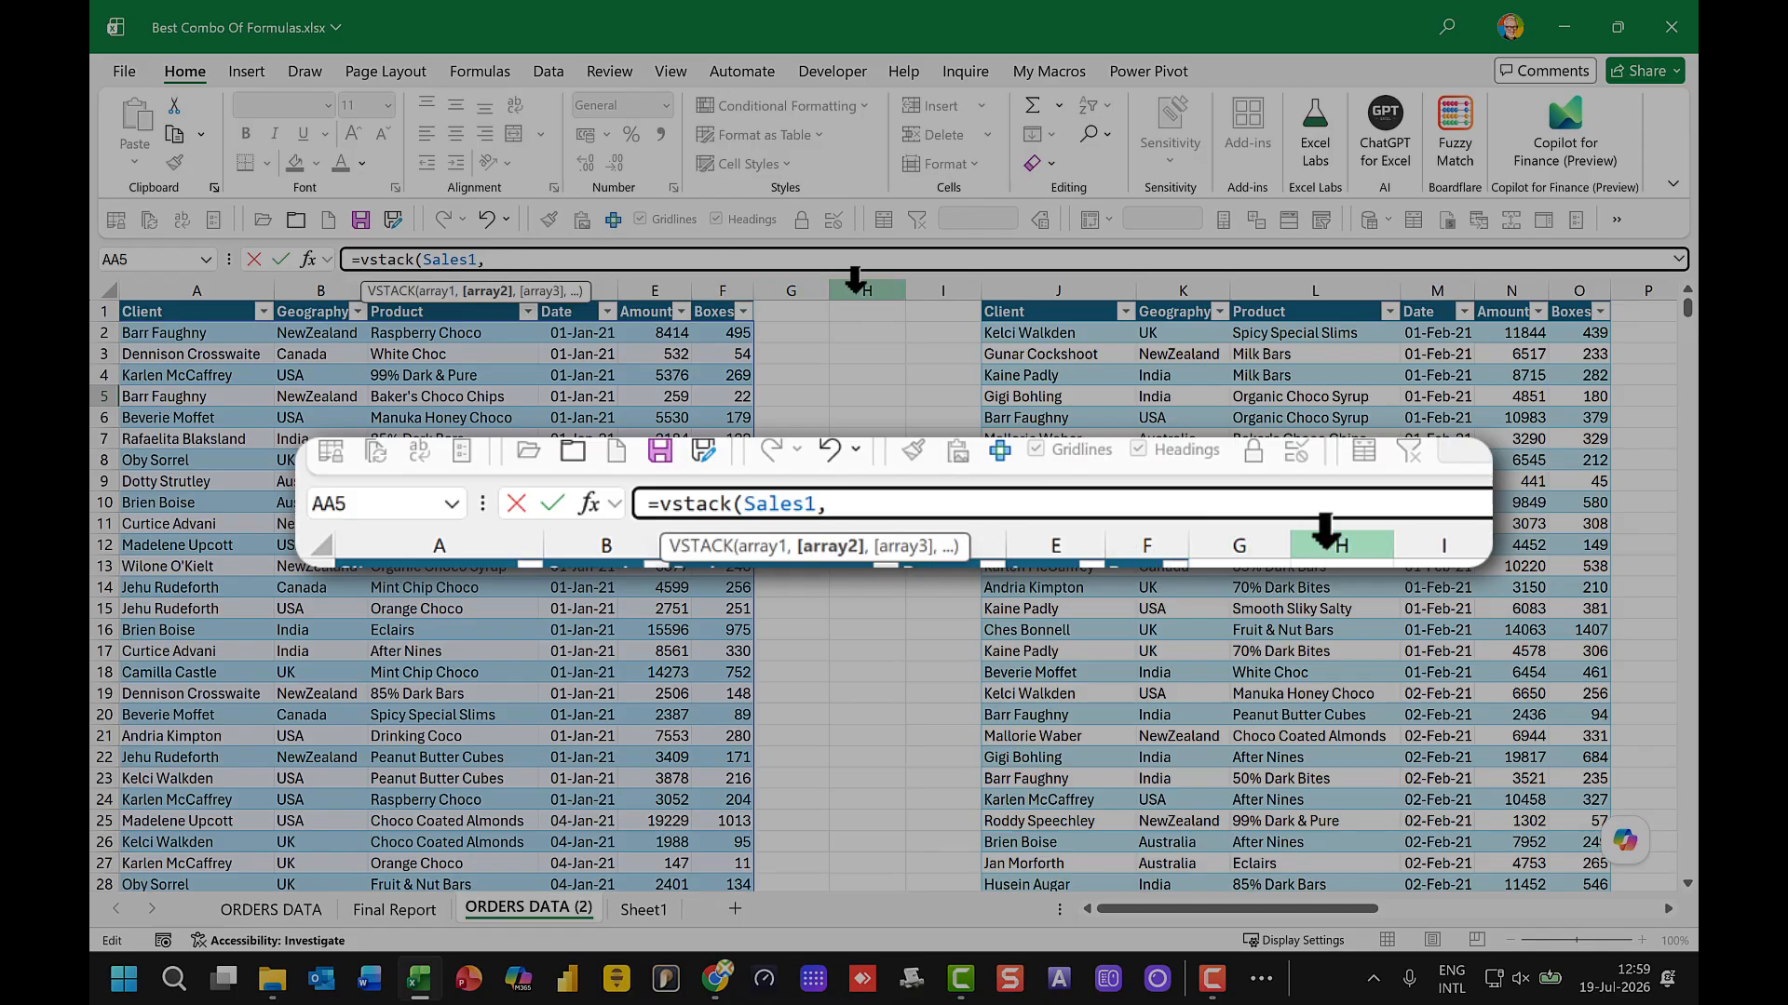
left_click(984, 301)
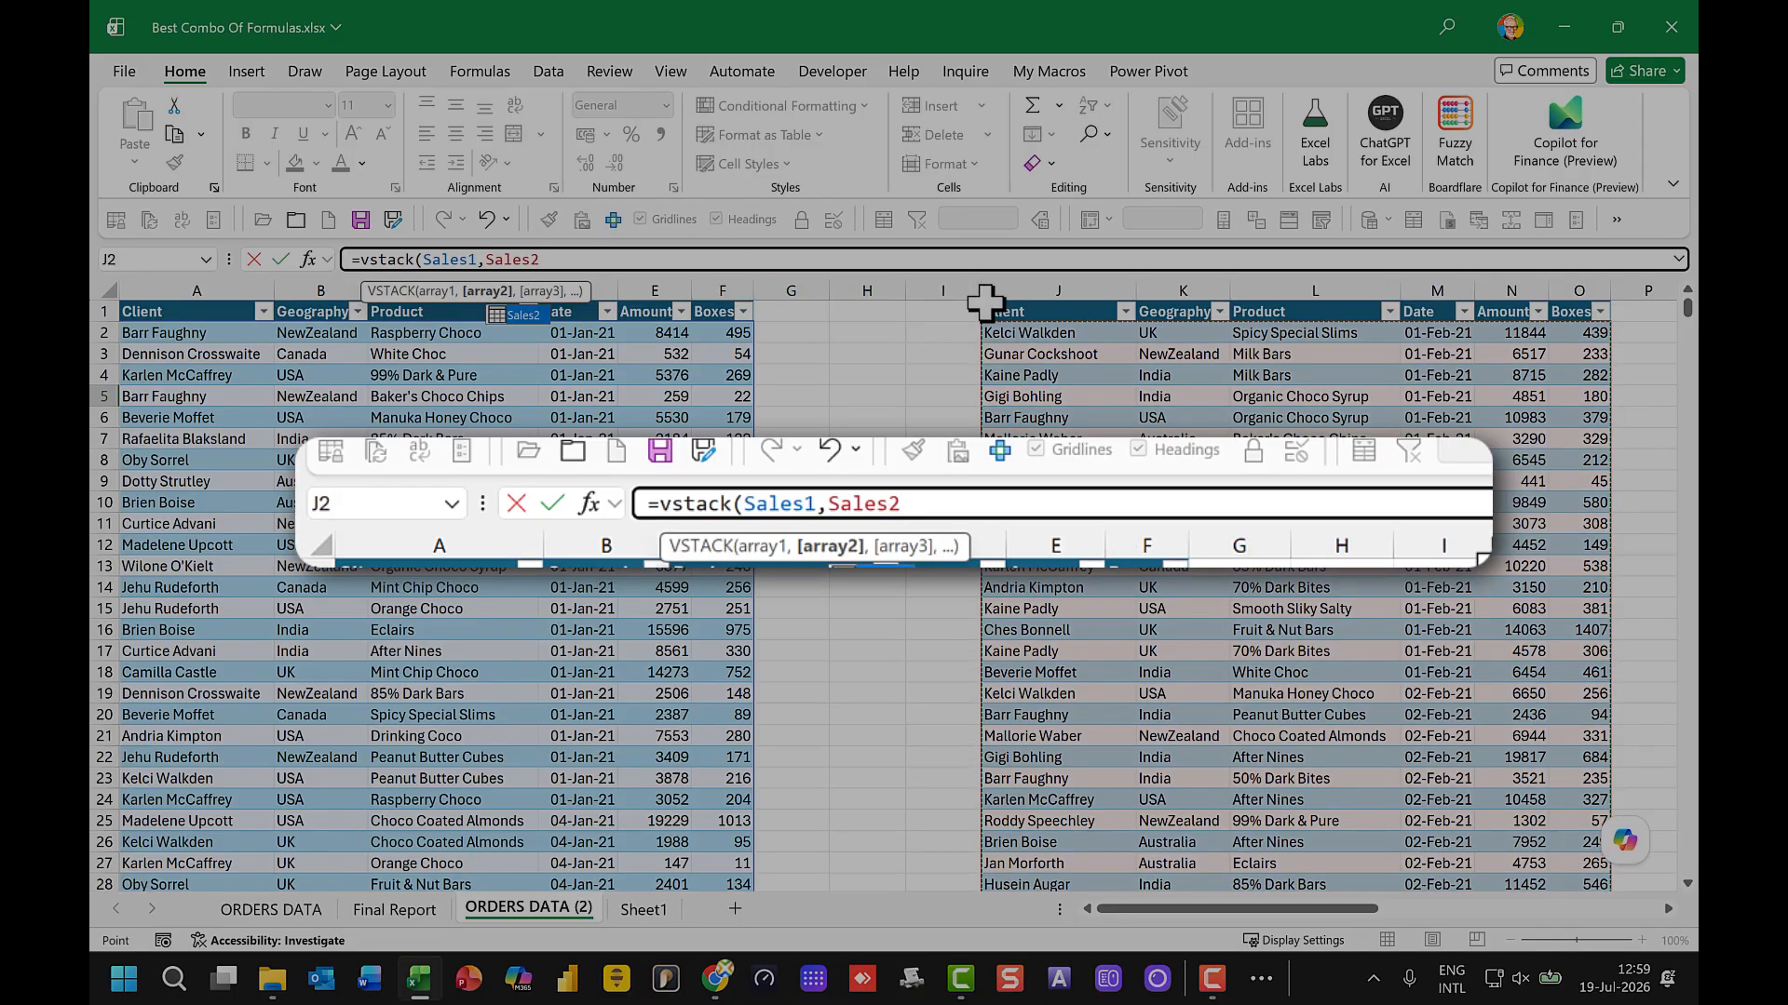
type(",")
left_click_drag(1272, 910, 1460, 917)
left_click(861, 300)
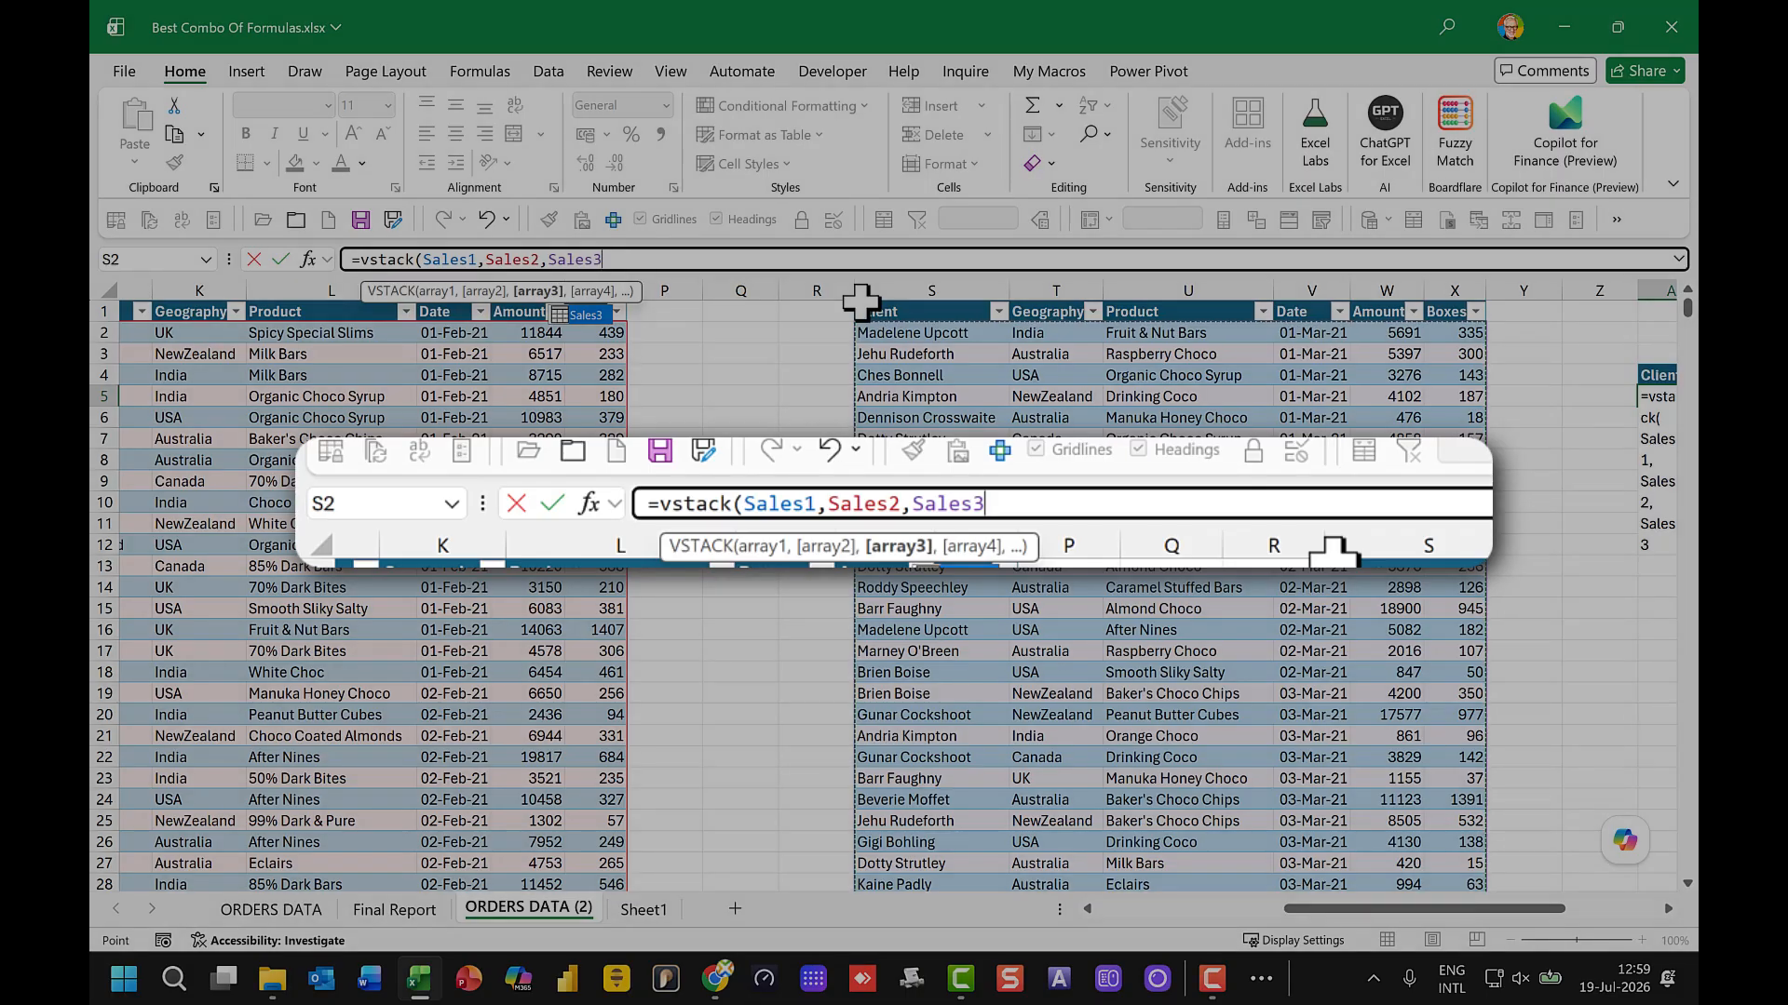
key("Return")
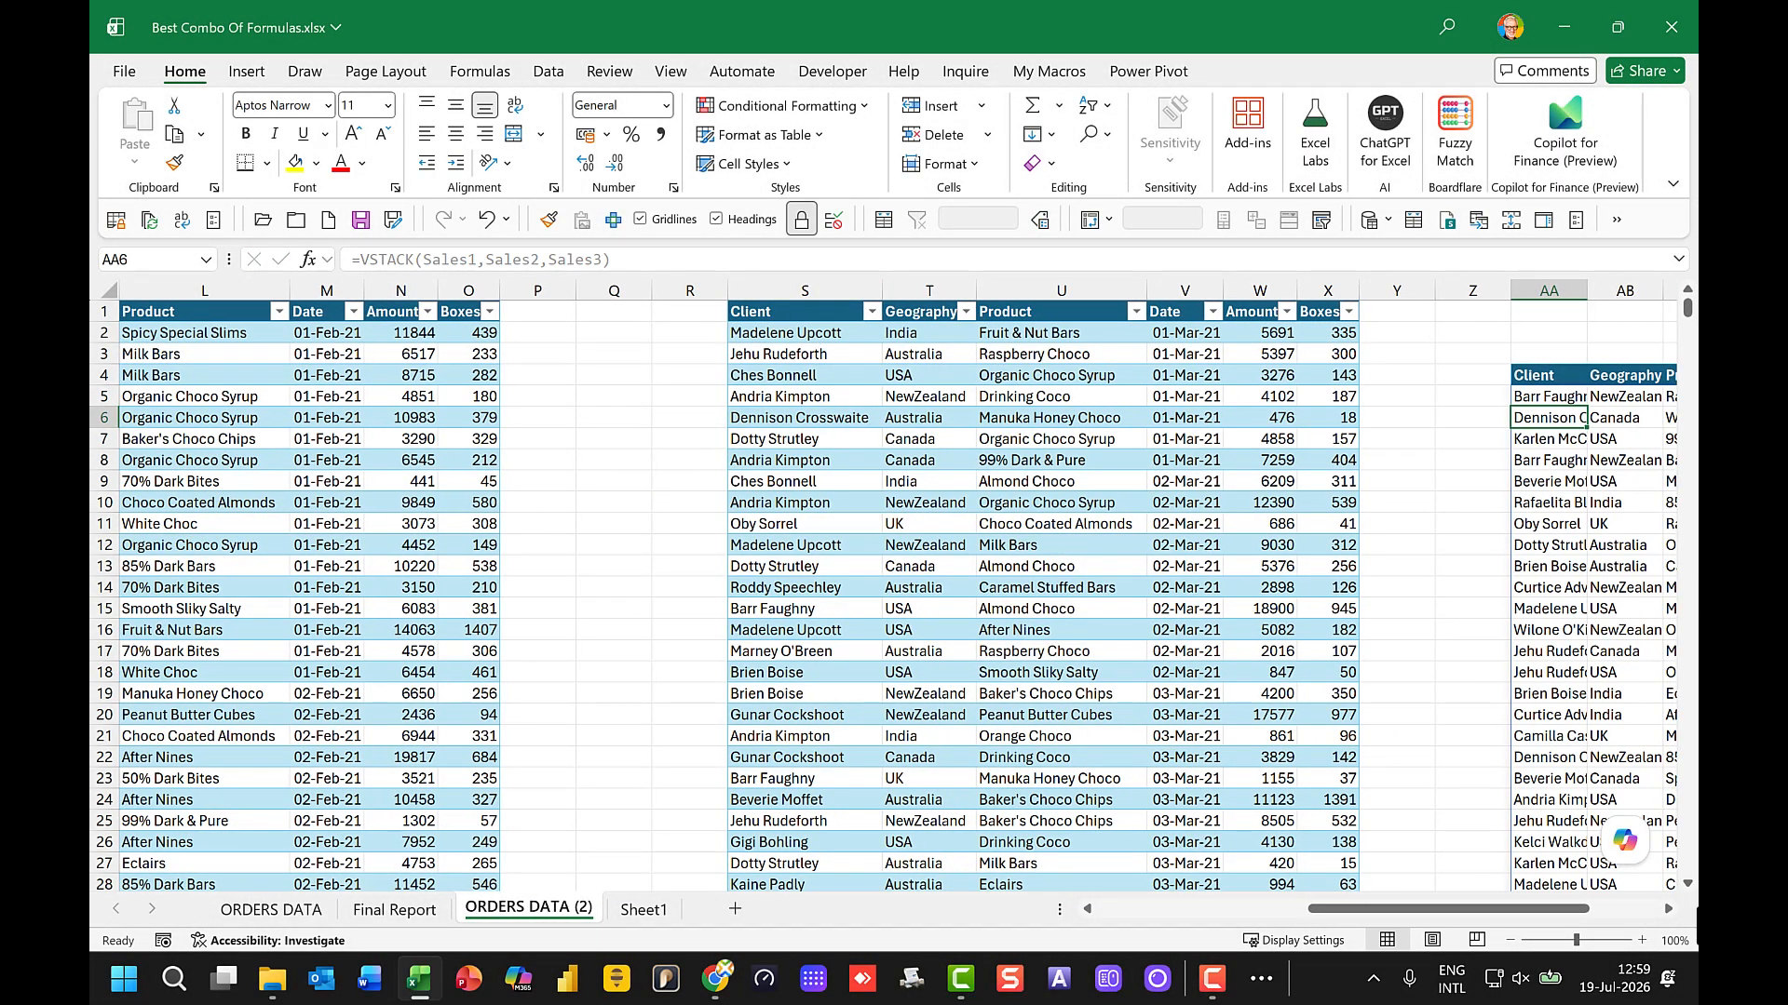
left_click_drag(1516, 912, 1656, 909)
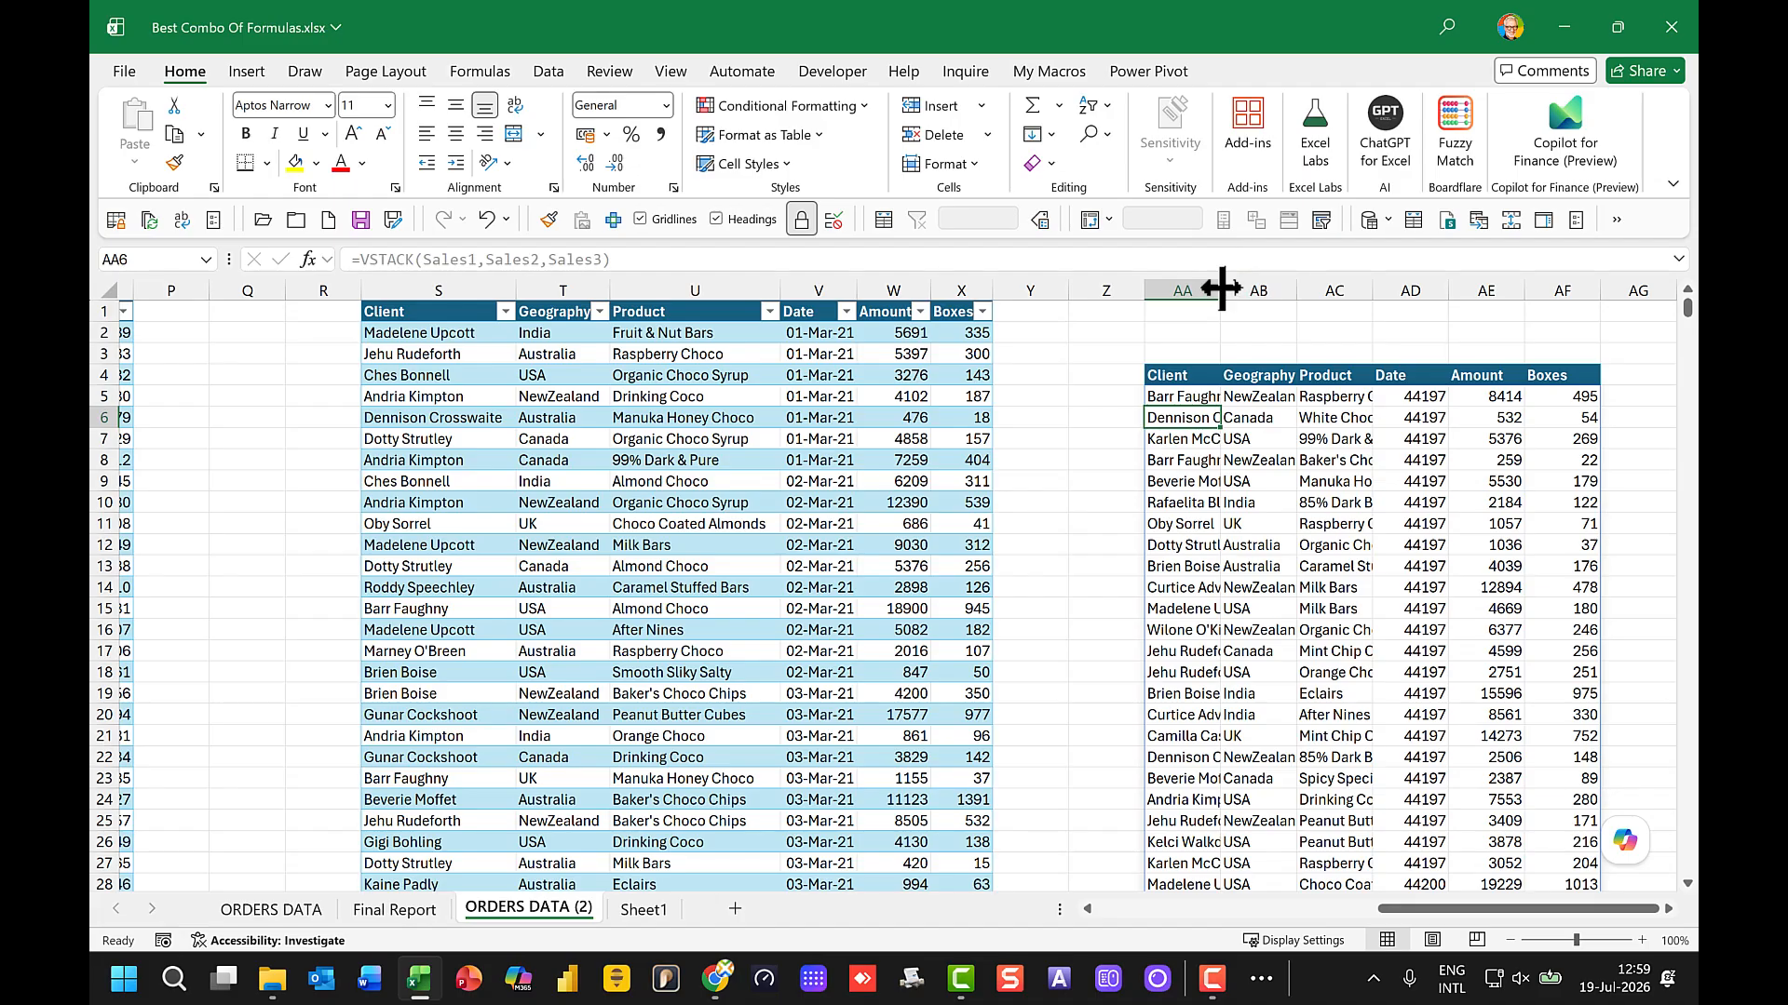
left_click_drag(1220, 289, 1267, 290)
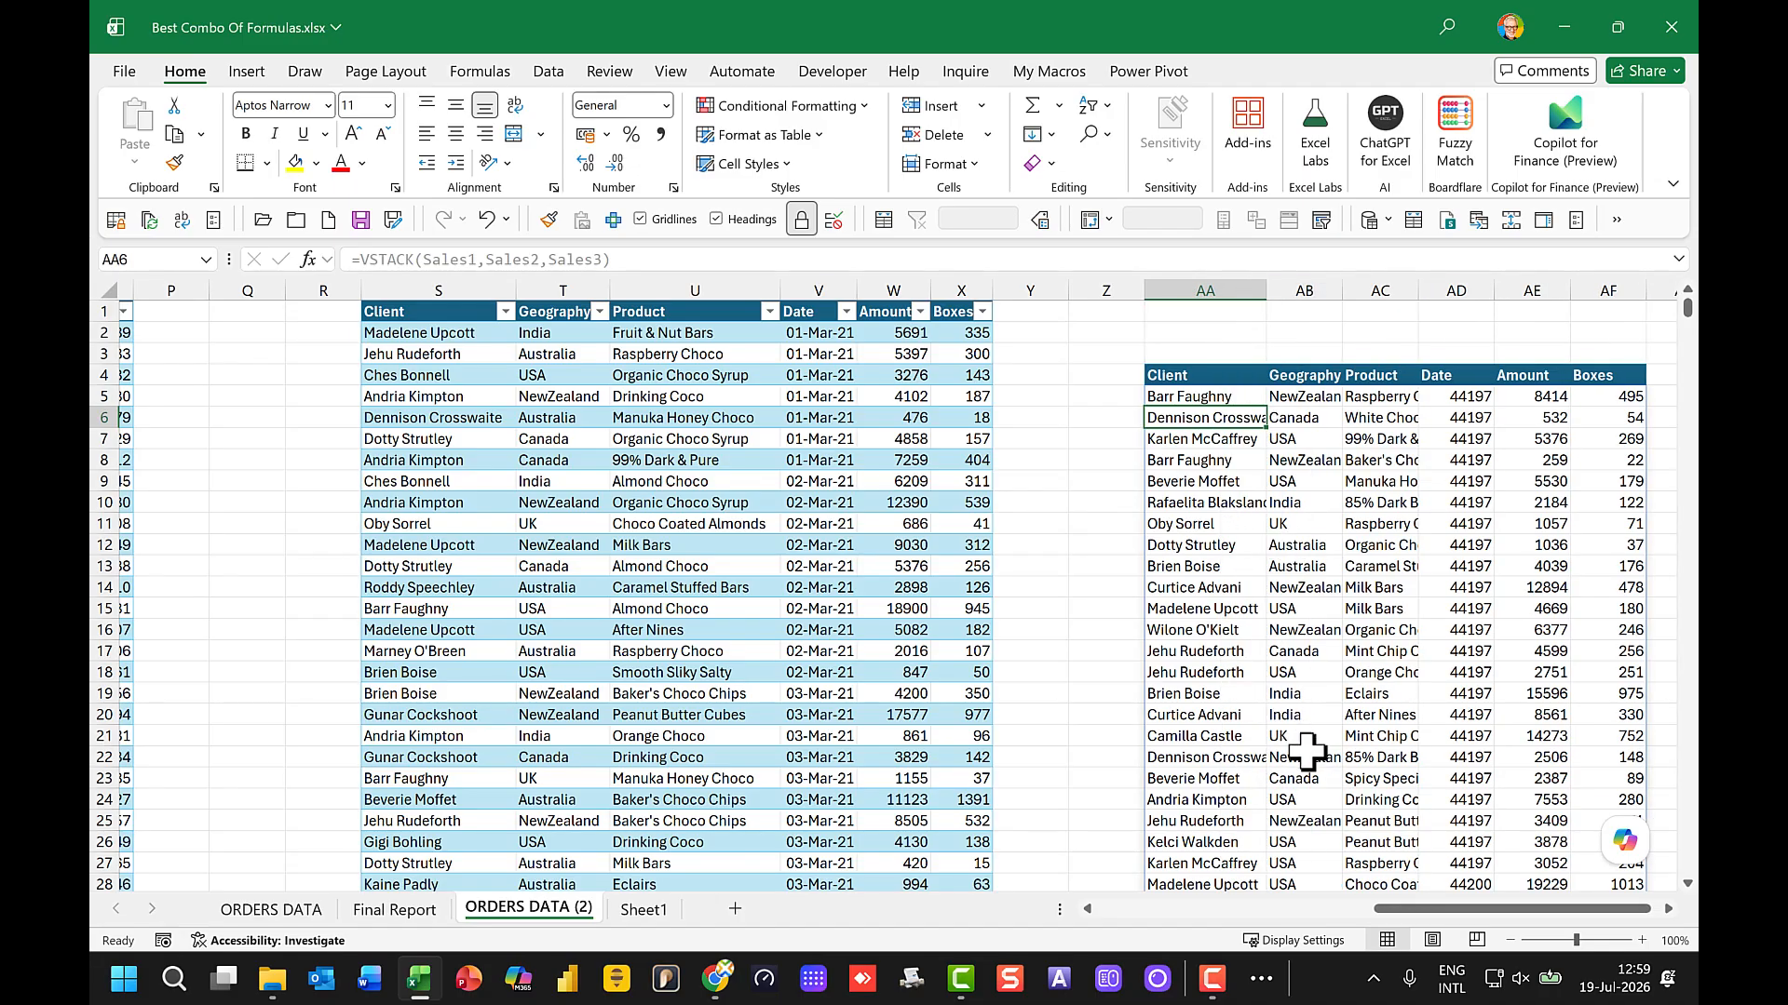
Step: Start a new record in row 31 of the January table with AAA as client, geography and product
left_click_drag(1429, 914, 1001, 926)
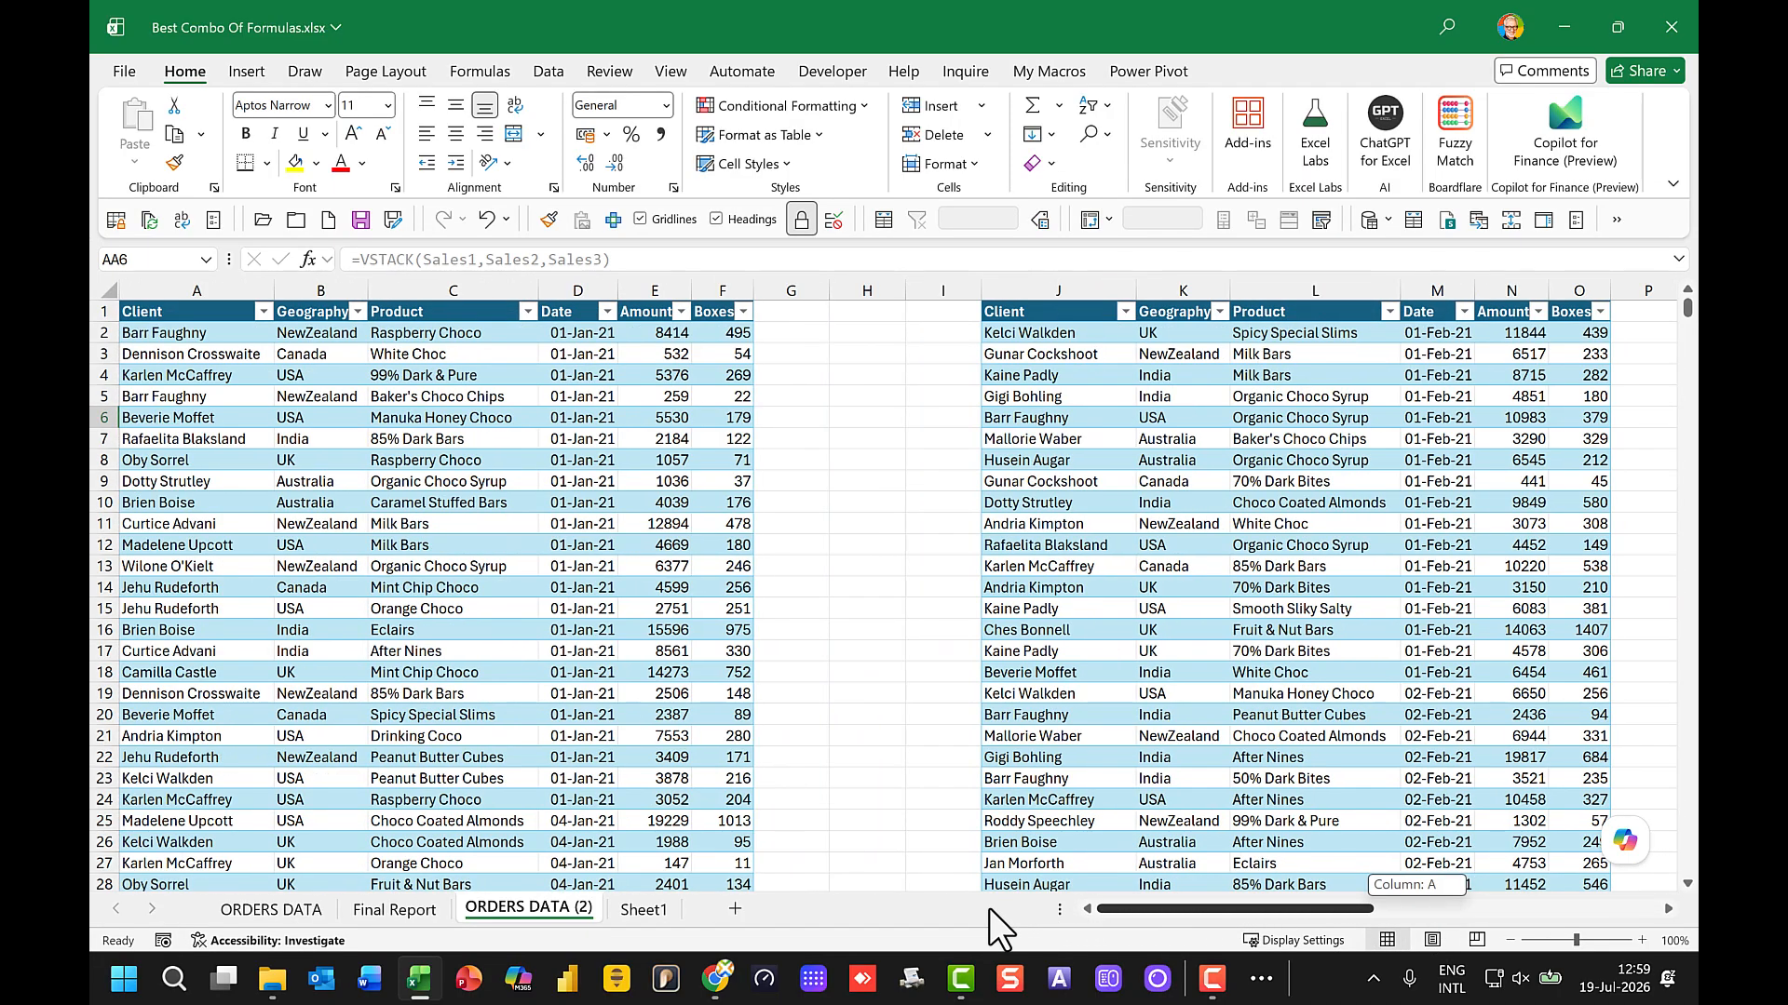
scroll(532, 674, "down", 3)
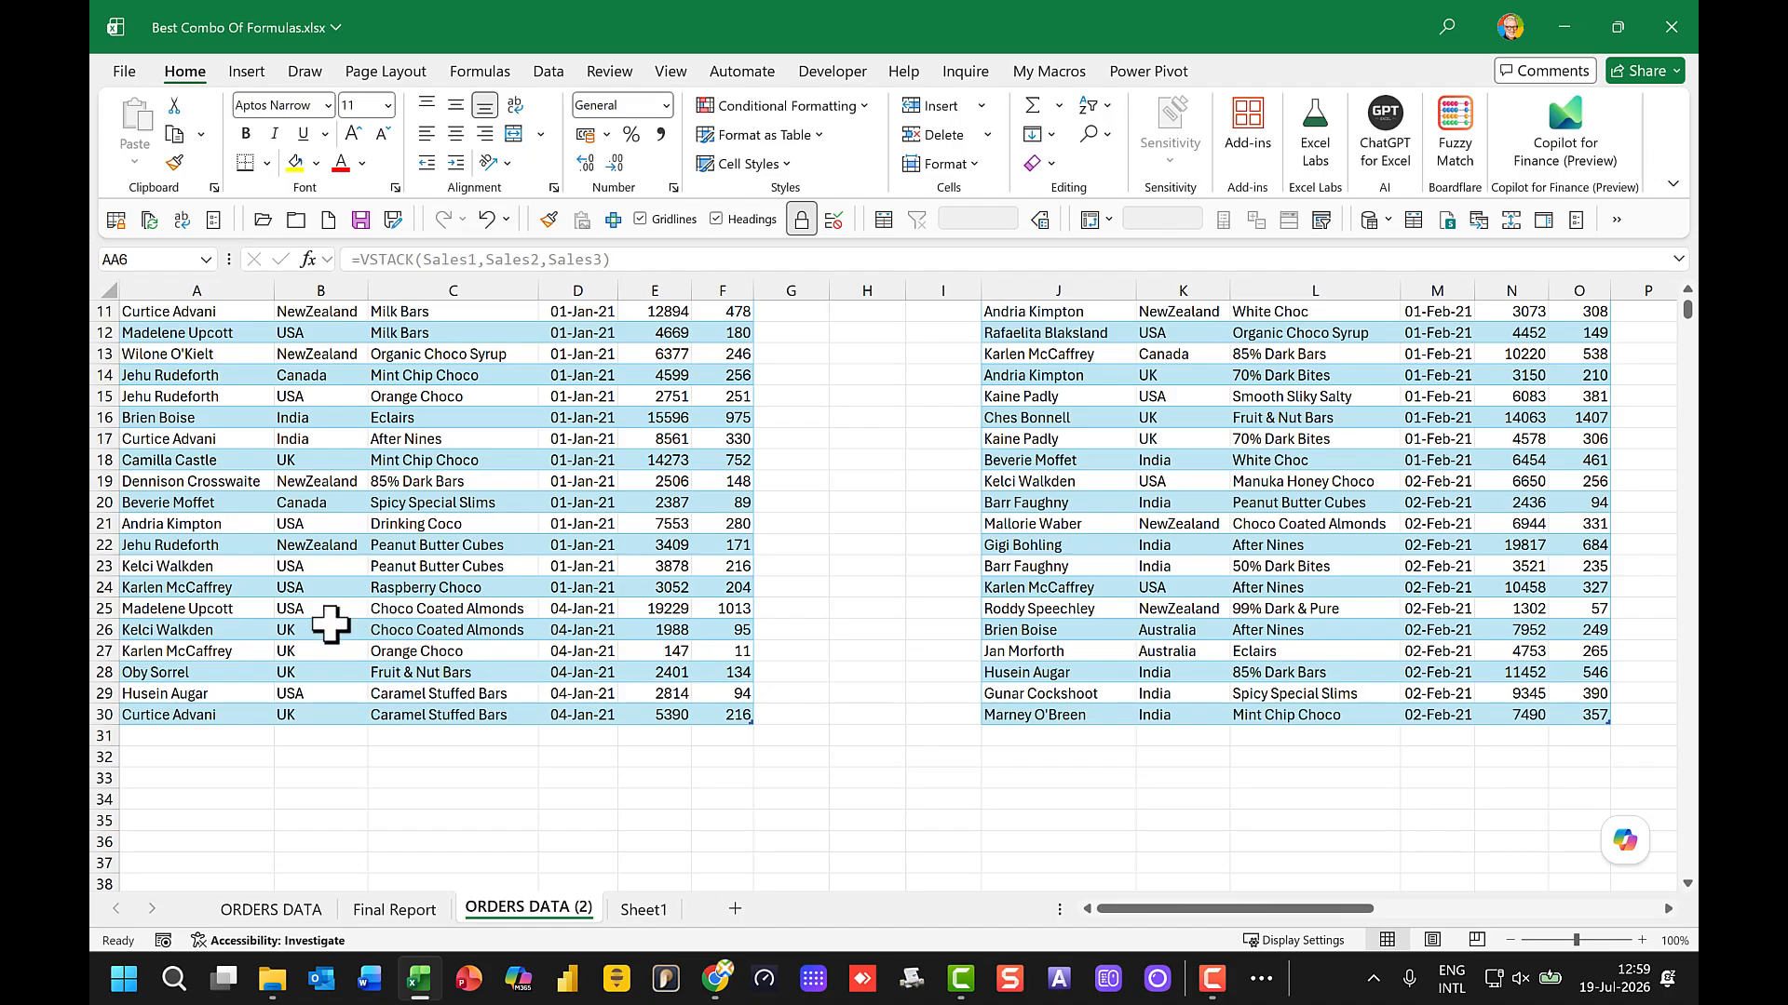
left_click(130, 737)
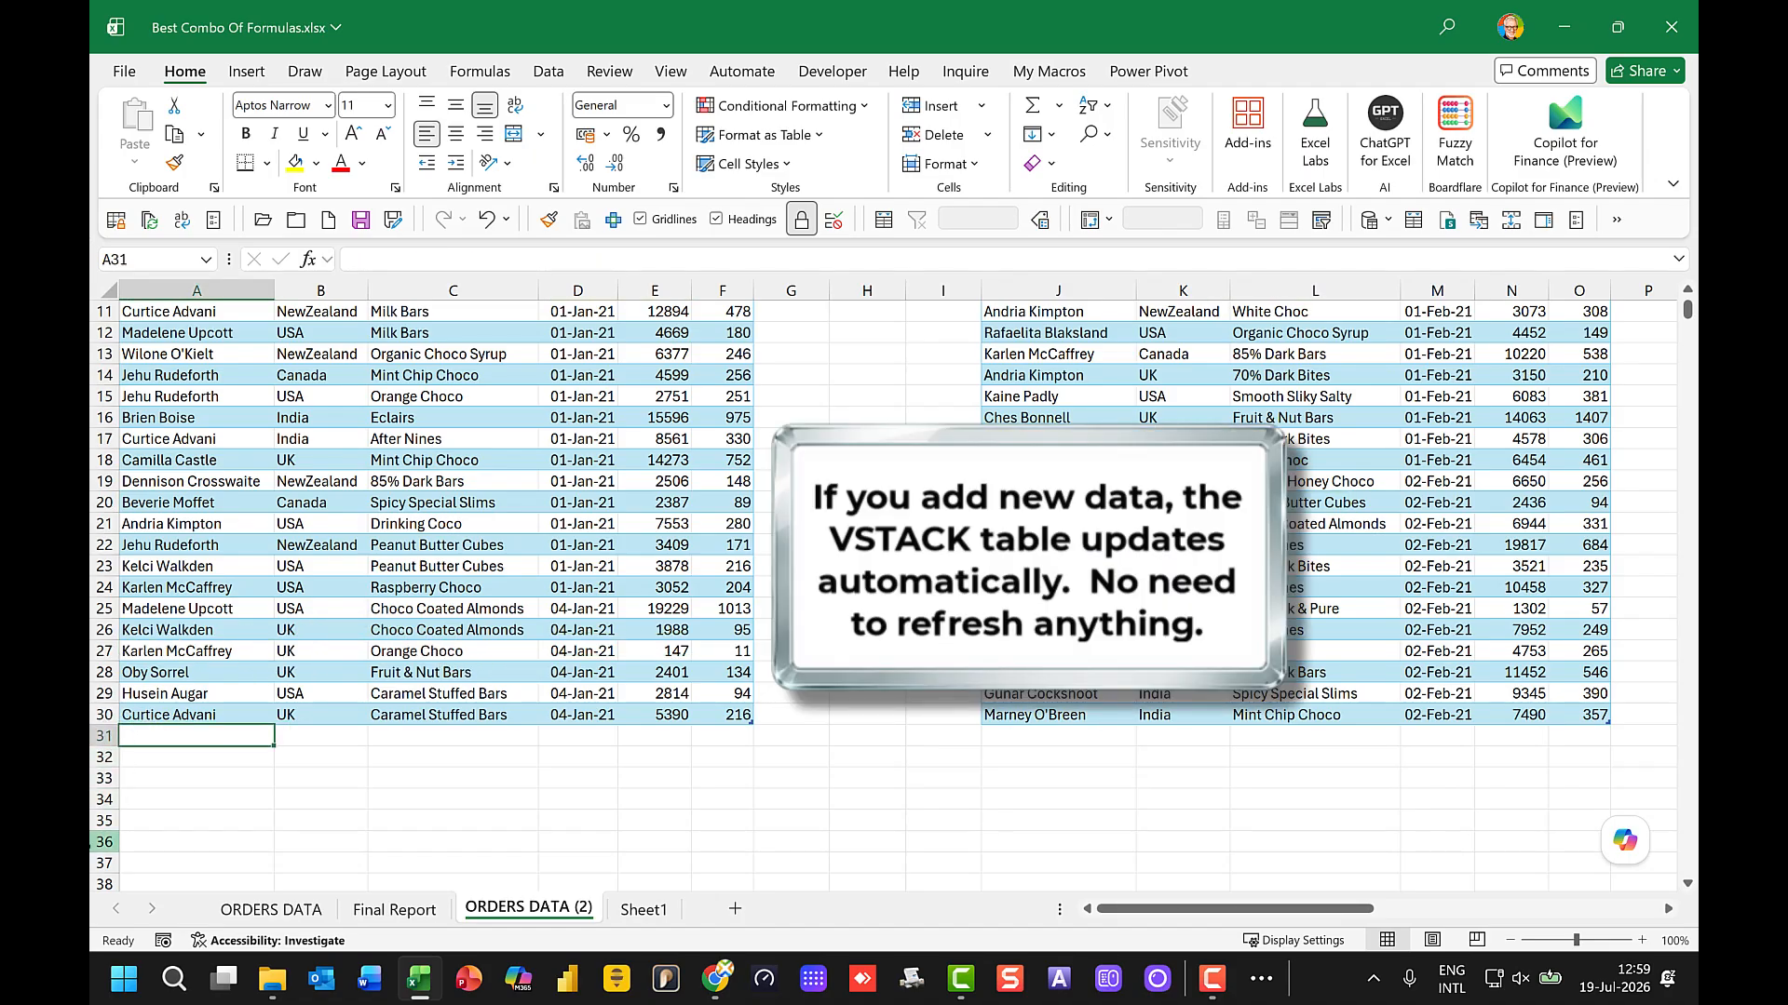
type("AAA")
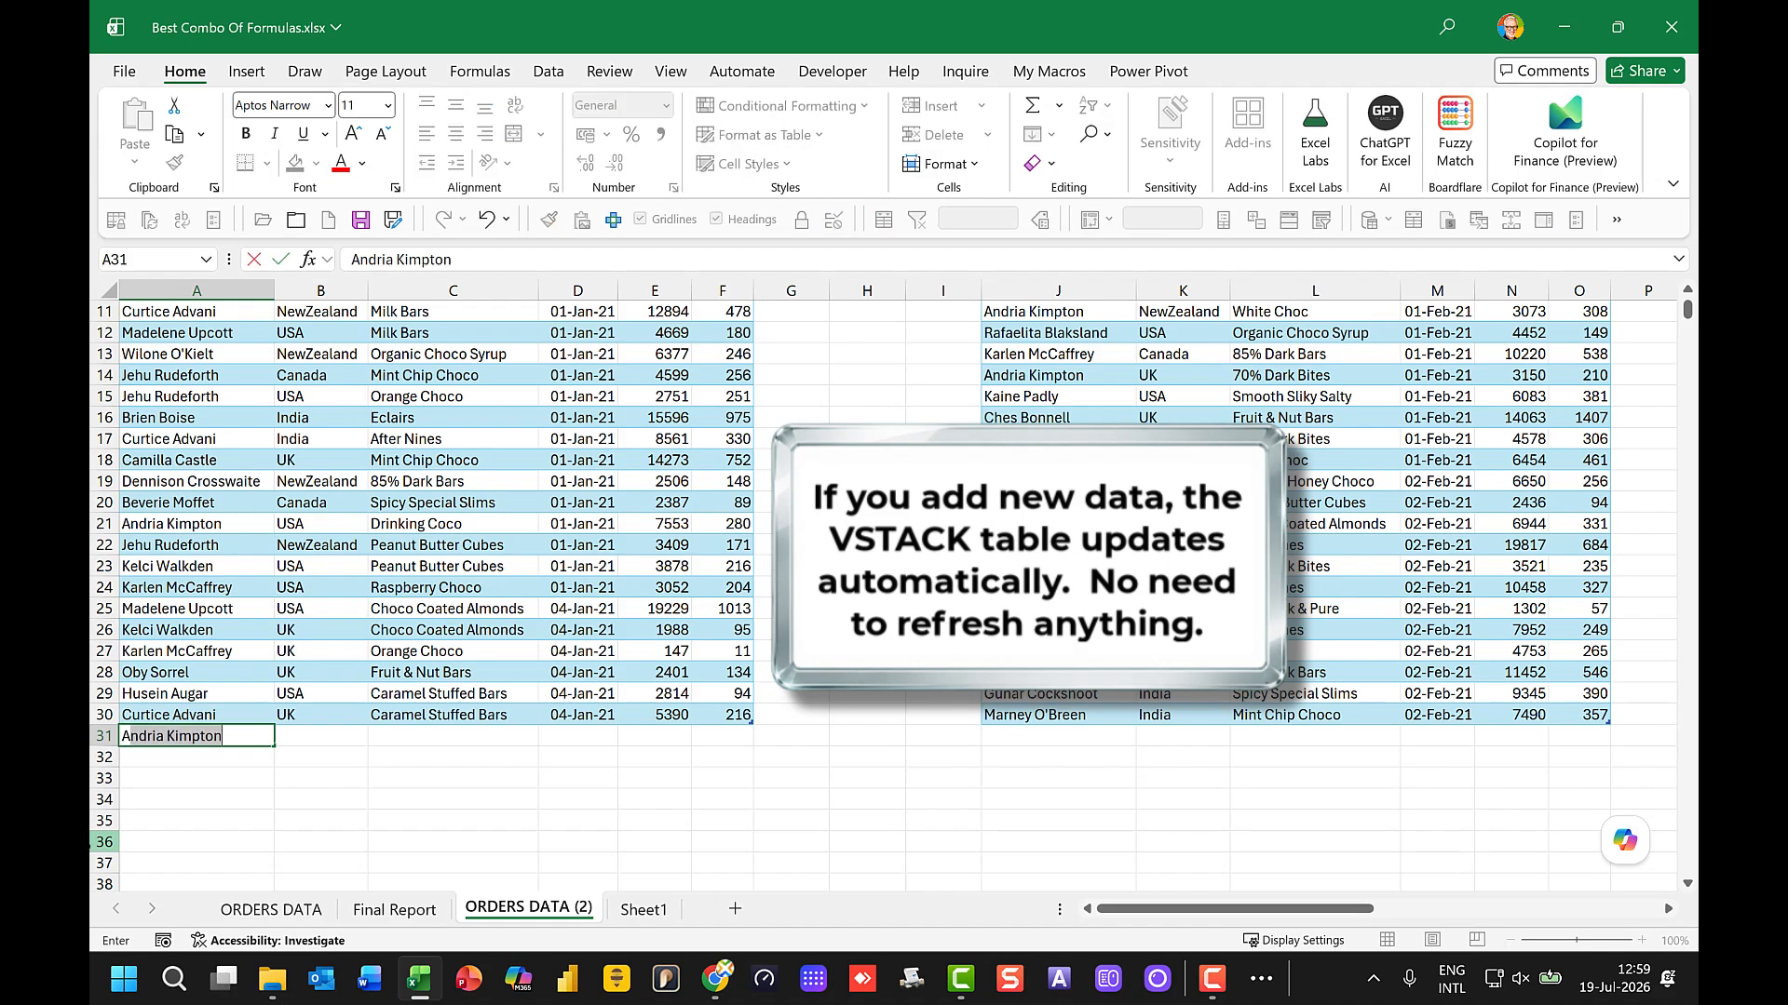
key("Tab")
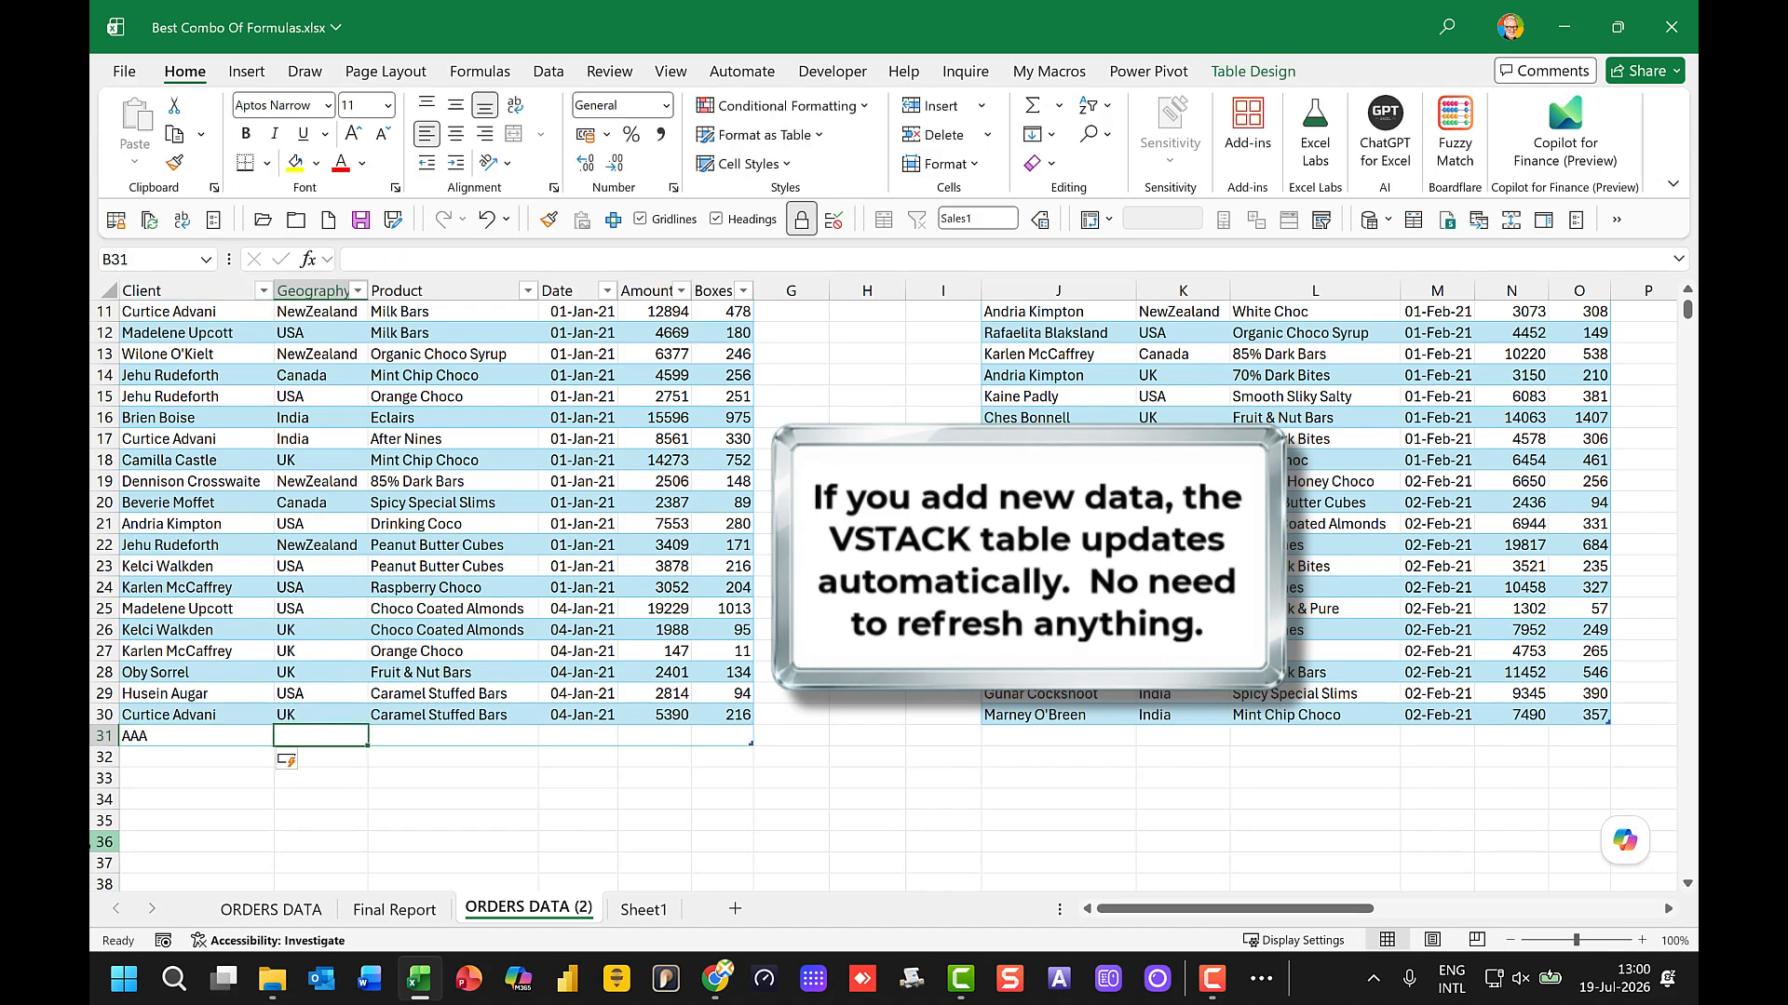
type("AAA")
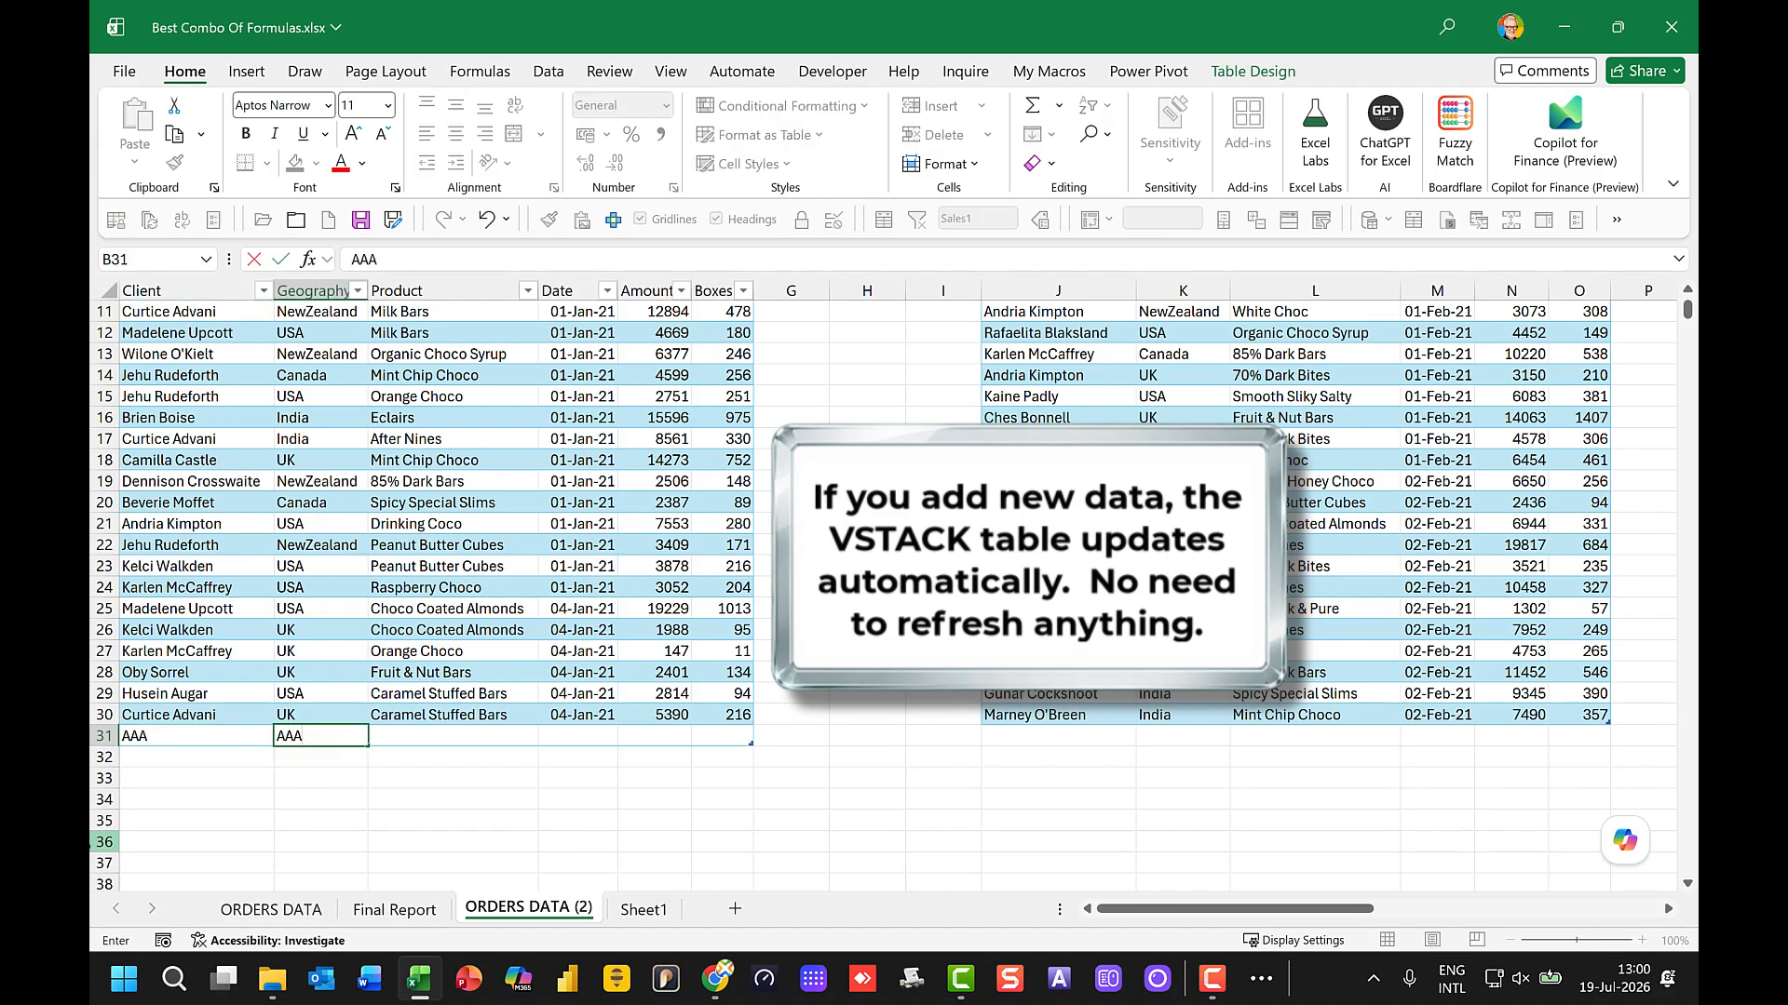
key("Tab")
type("AA")
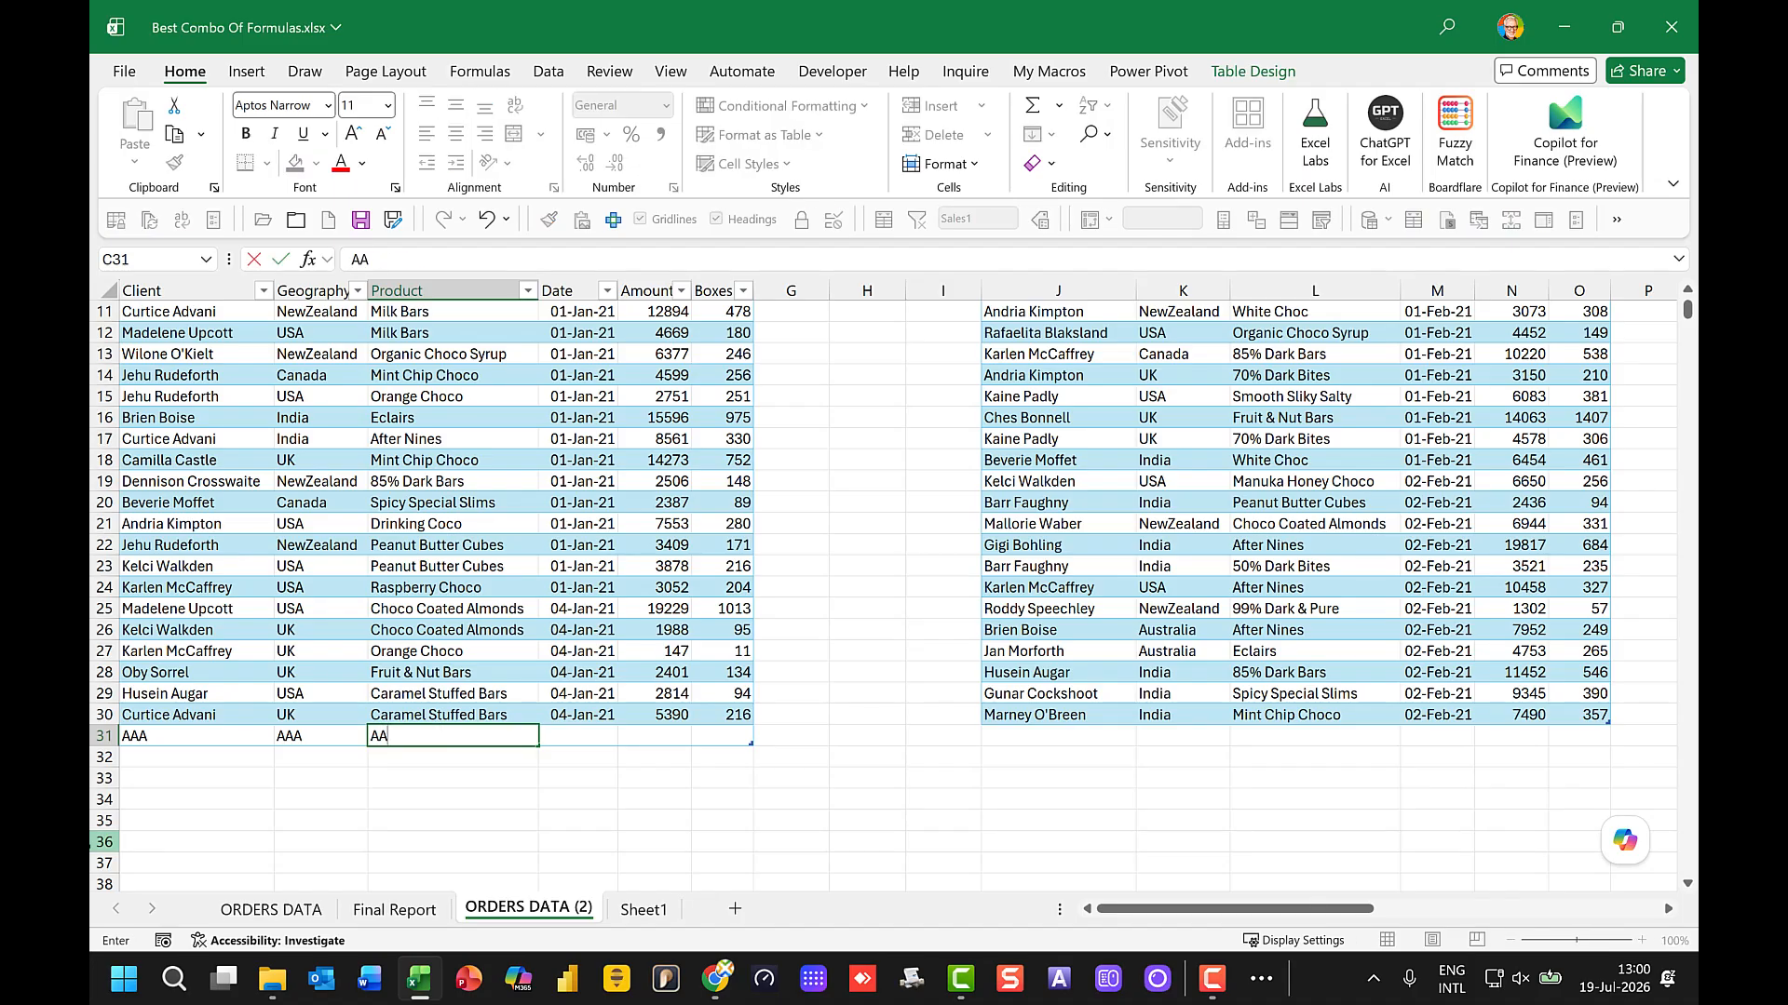
key("Tab")
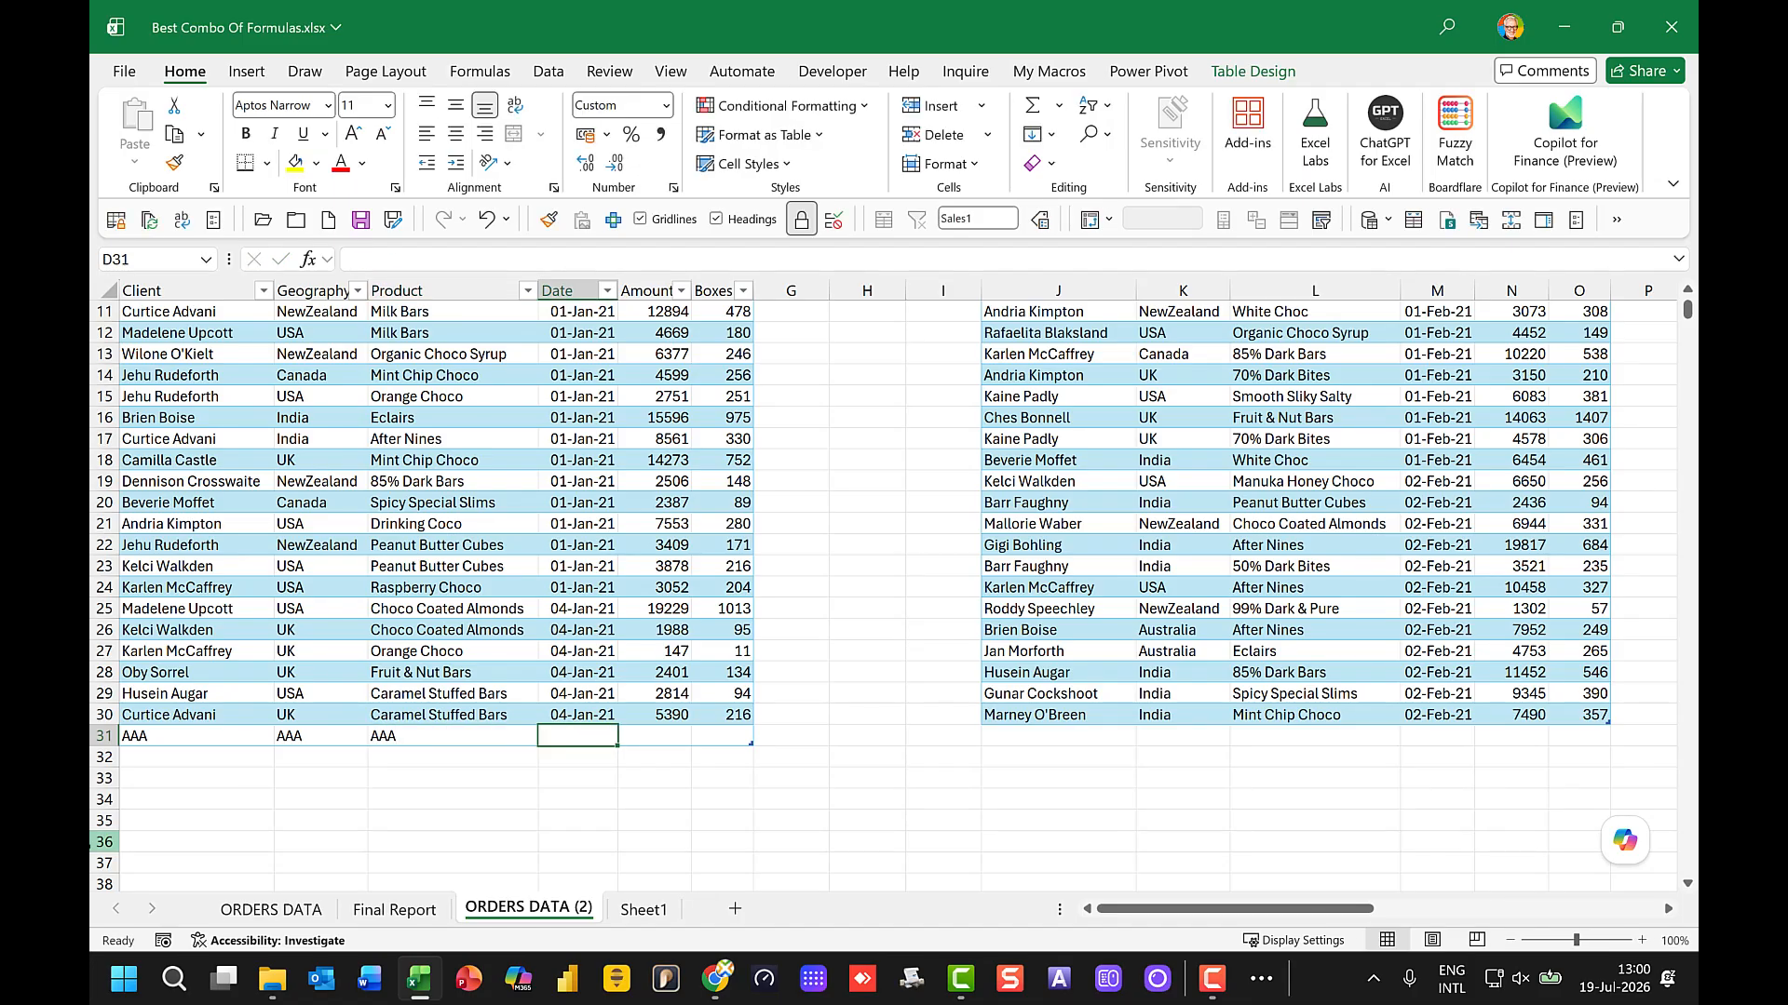
Step: Complete the new January record in row 31 with the date 04-Jan-21, amount 100 and boxes 100
type("4")
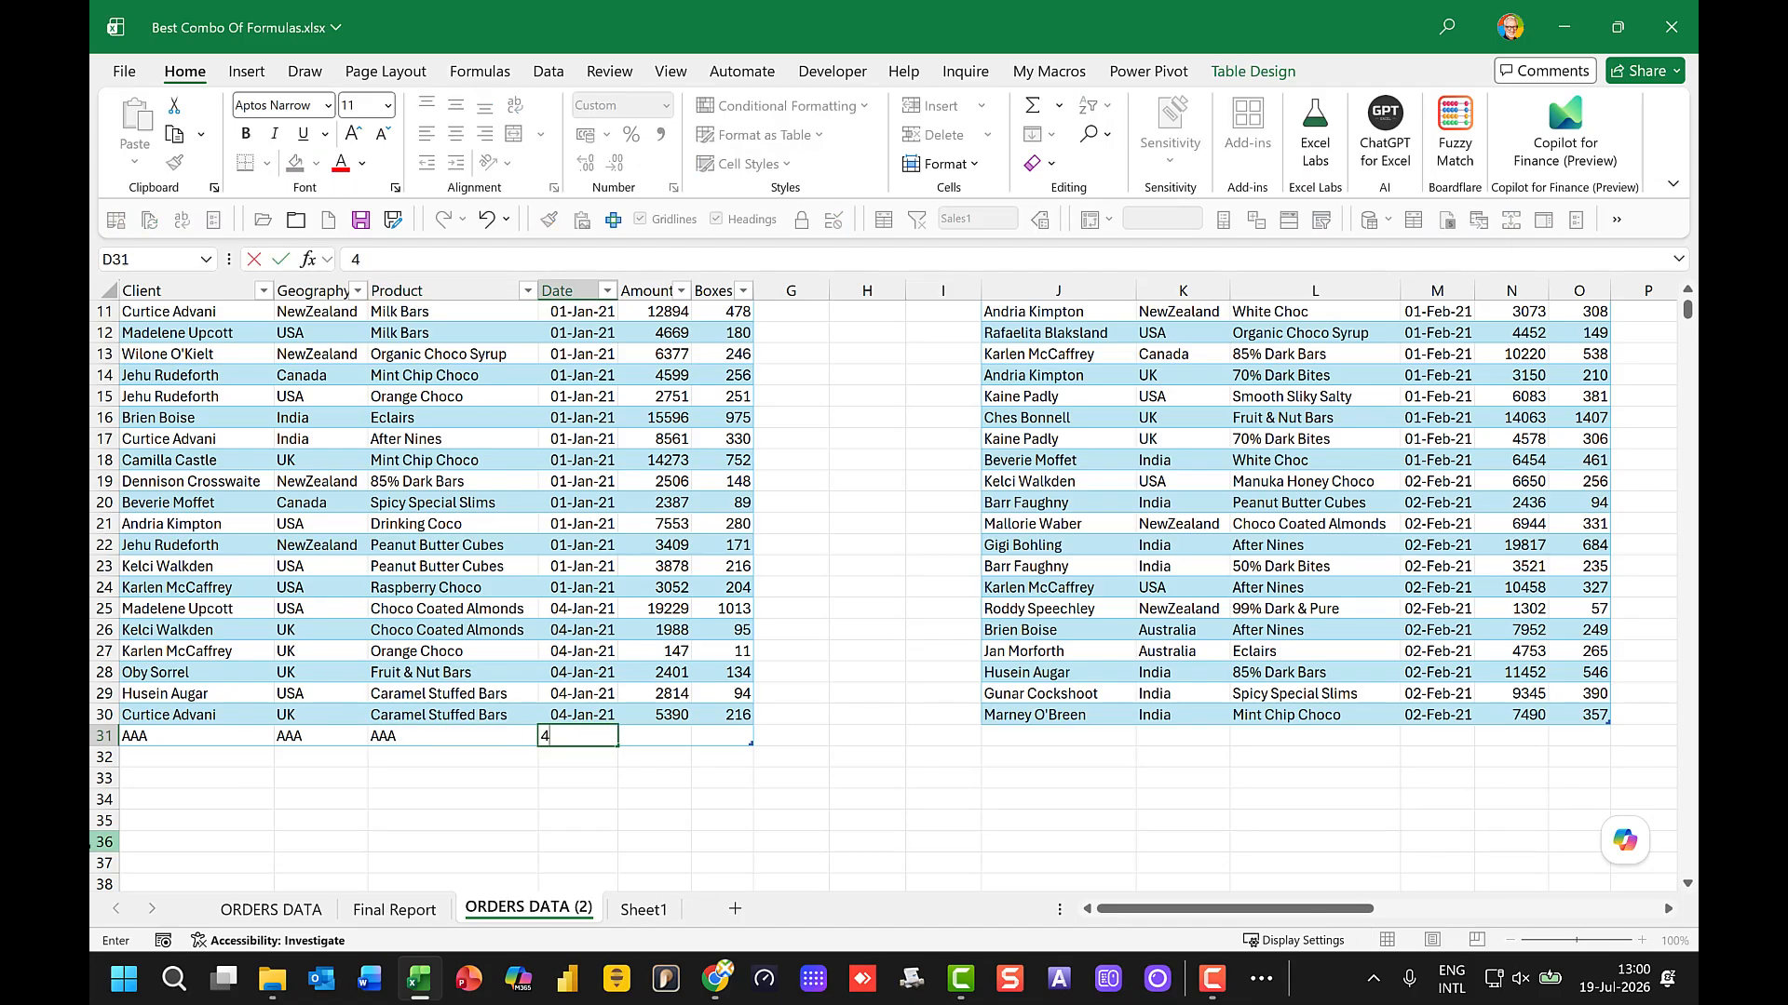
type(" jan 2021")
key("Tab")
type("1")
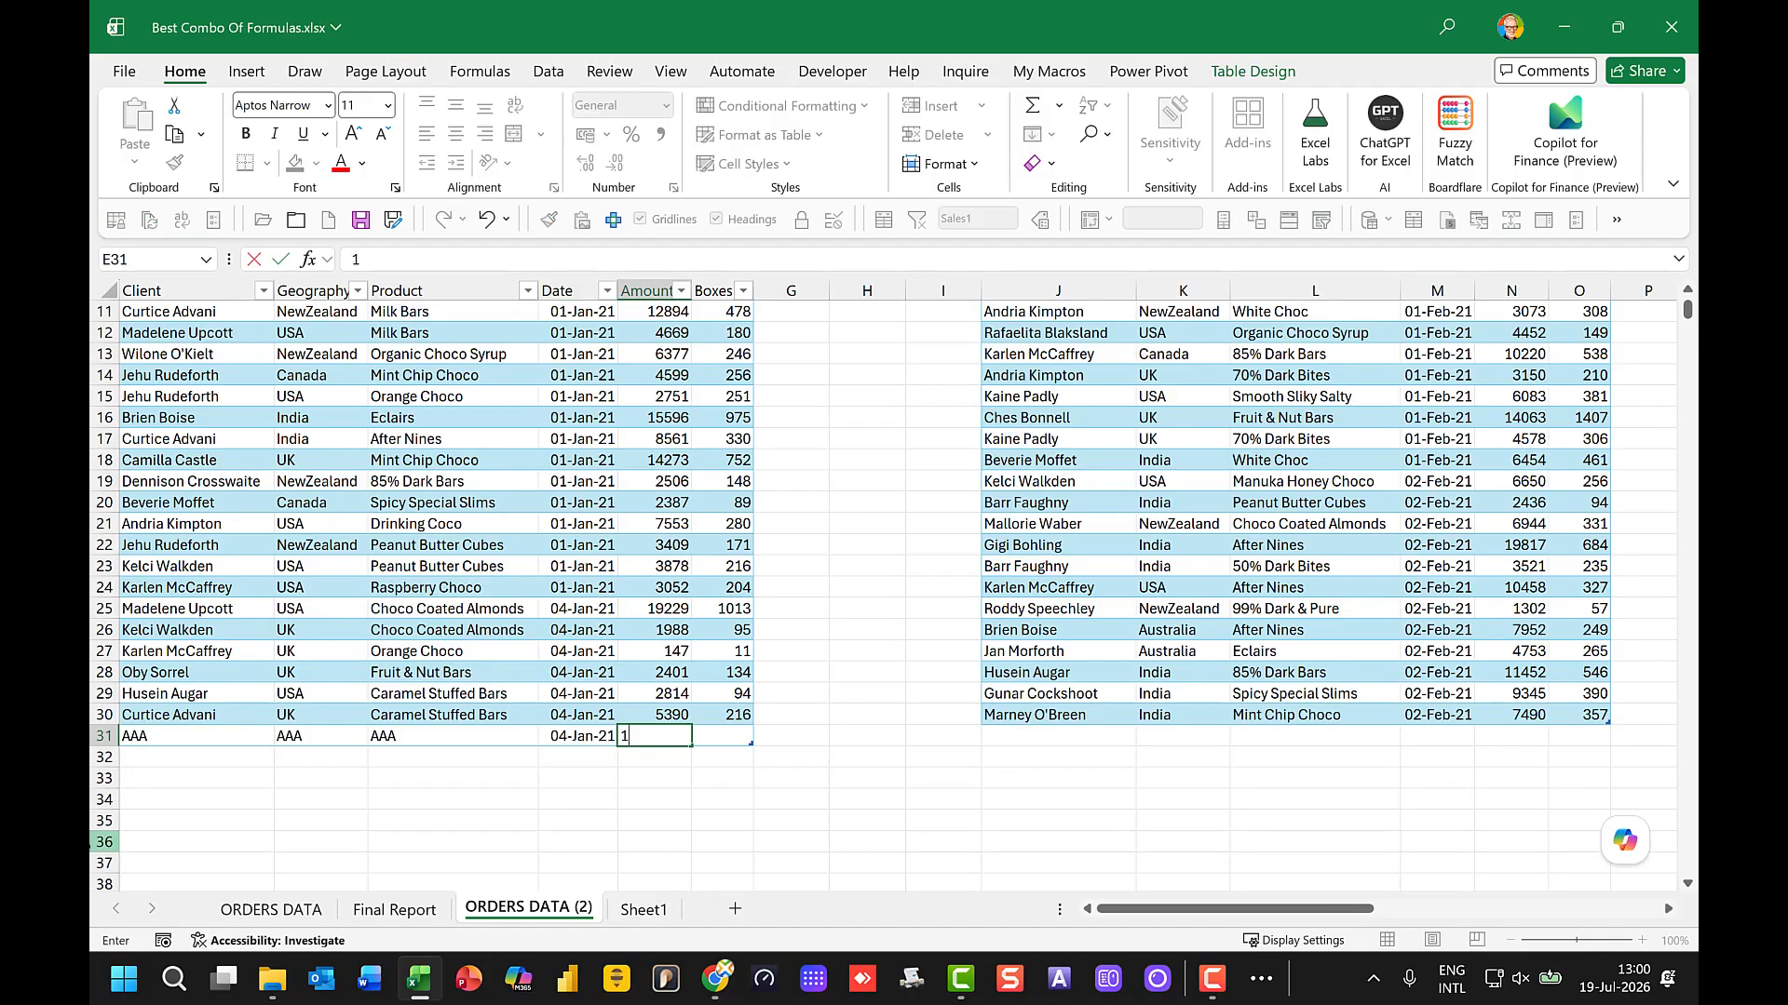
type("00")
key("Tab")
type("100")
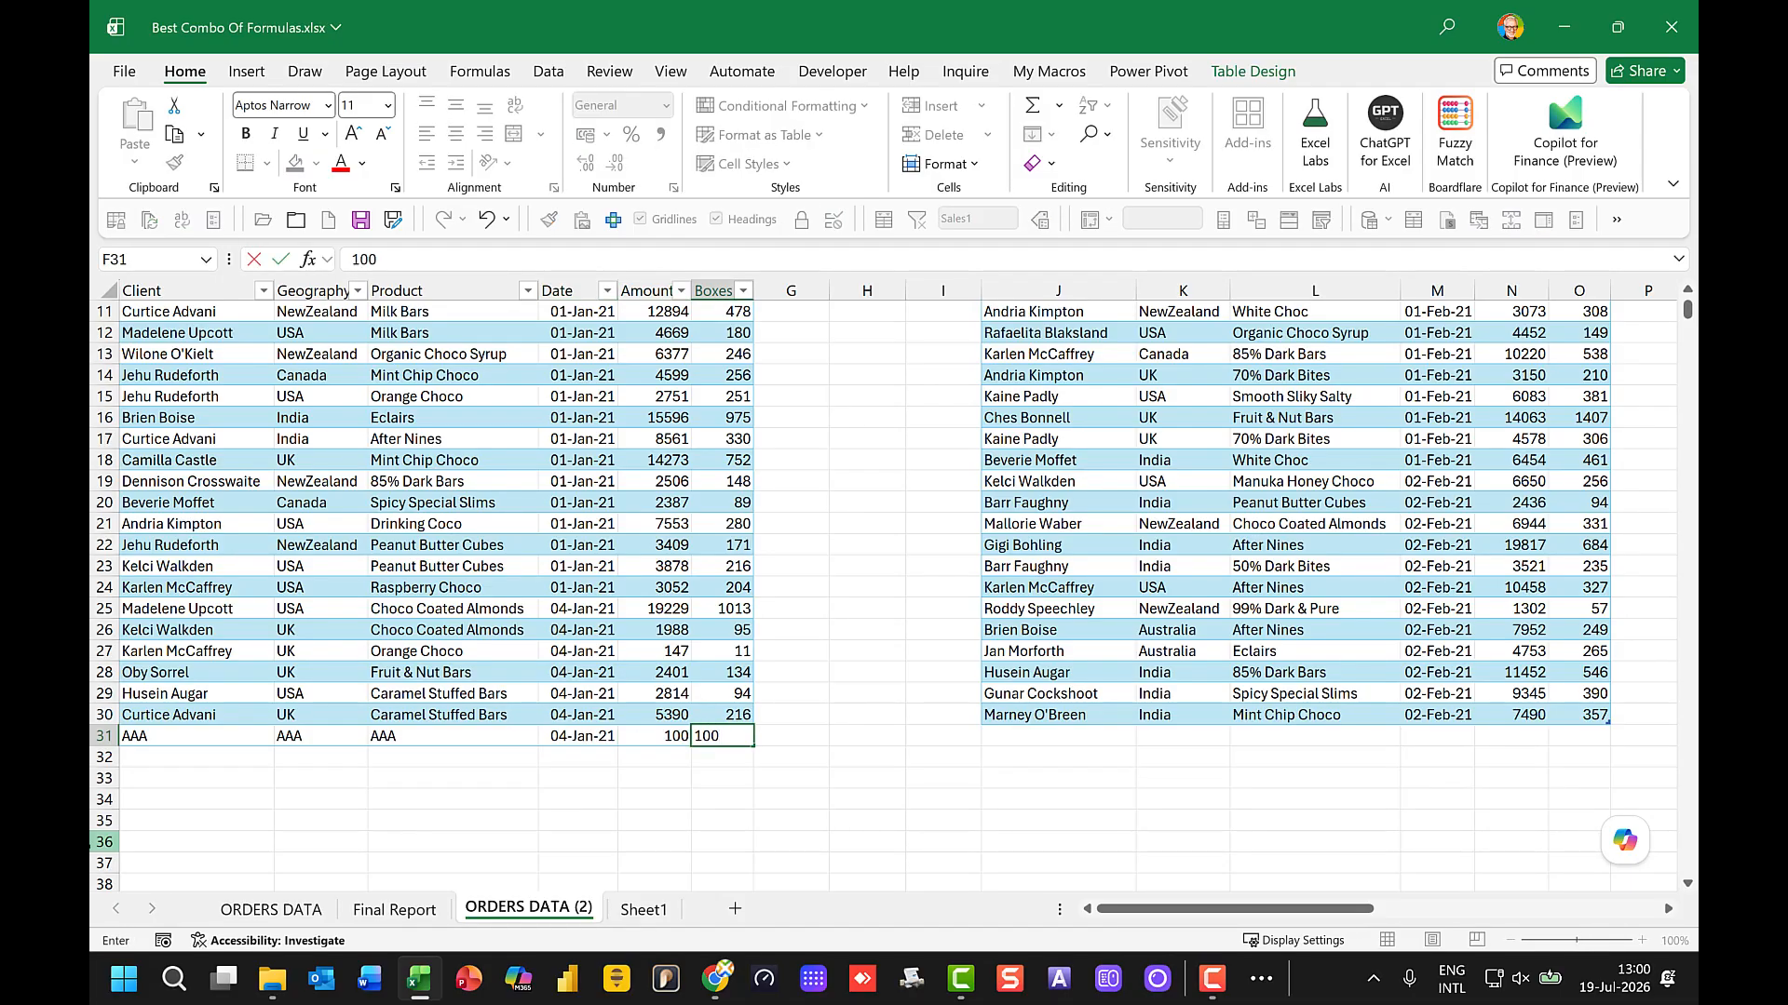
key("Return")
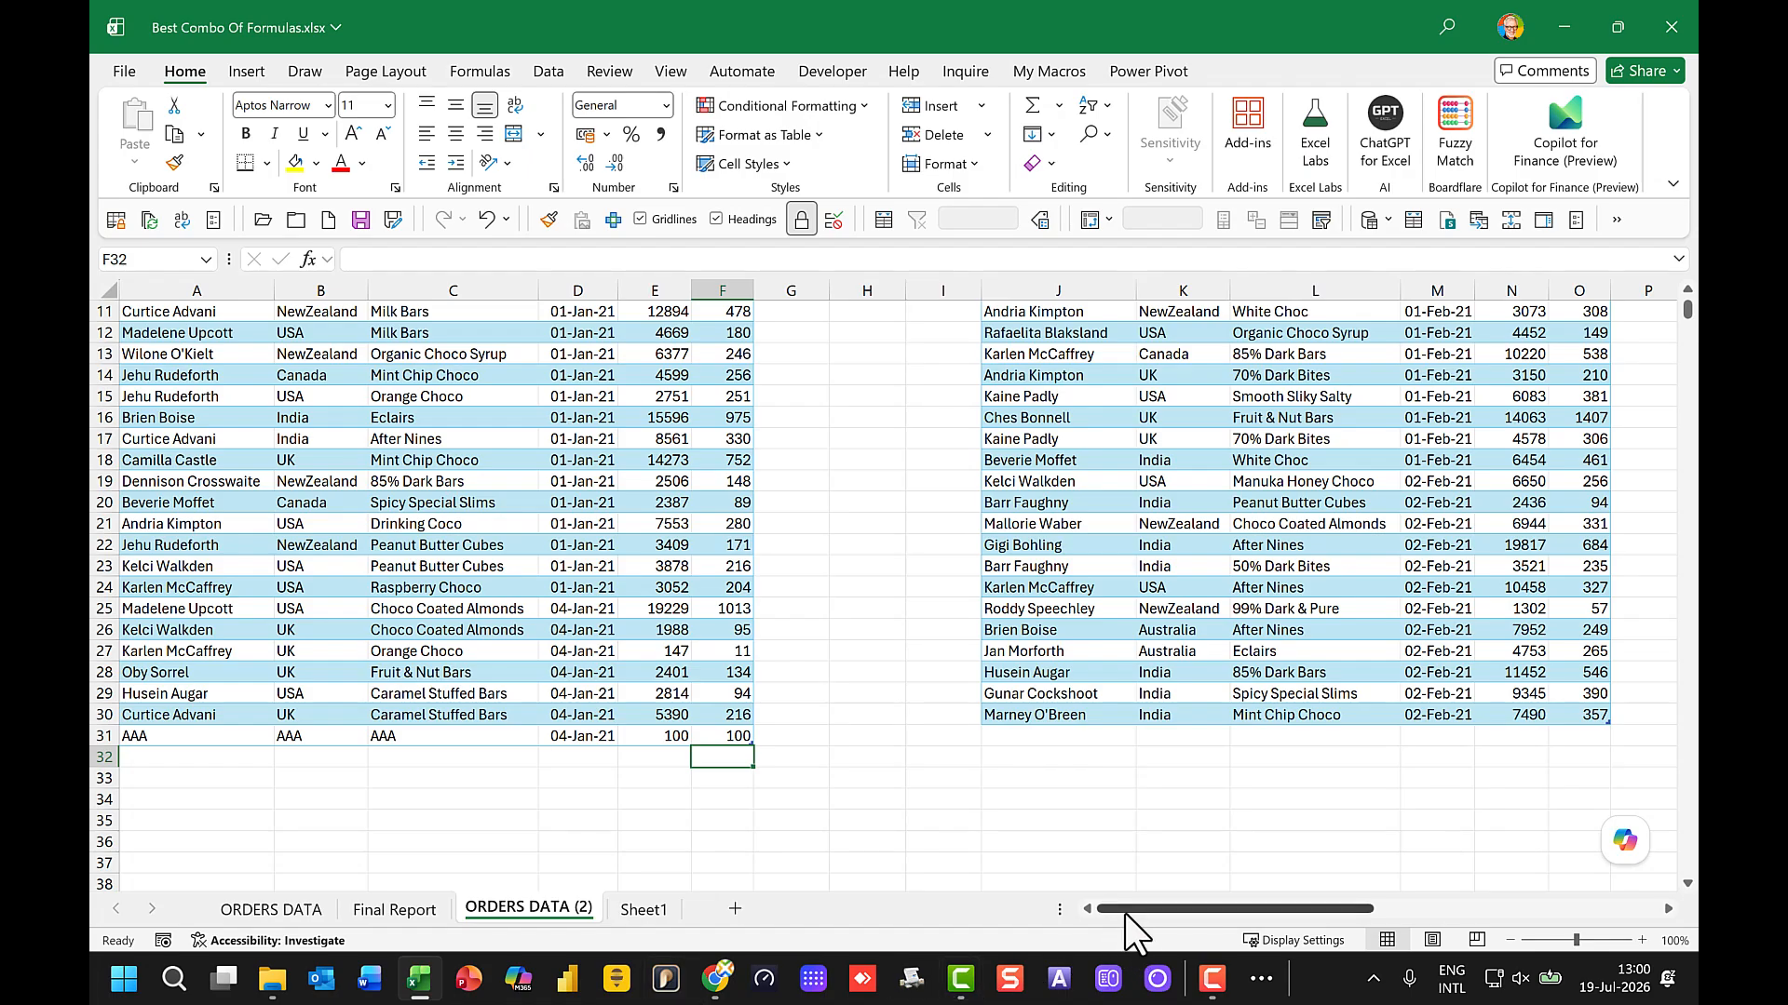
Step: Check the combined VSTACK report for the new AAA record from the January table
left_click_drag(1125, 910, 1291, 910)
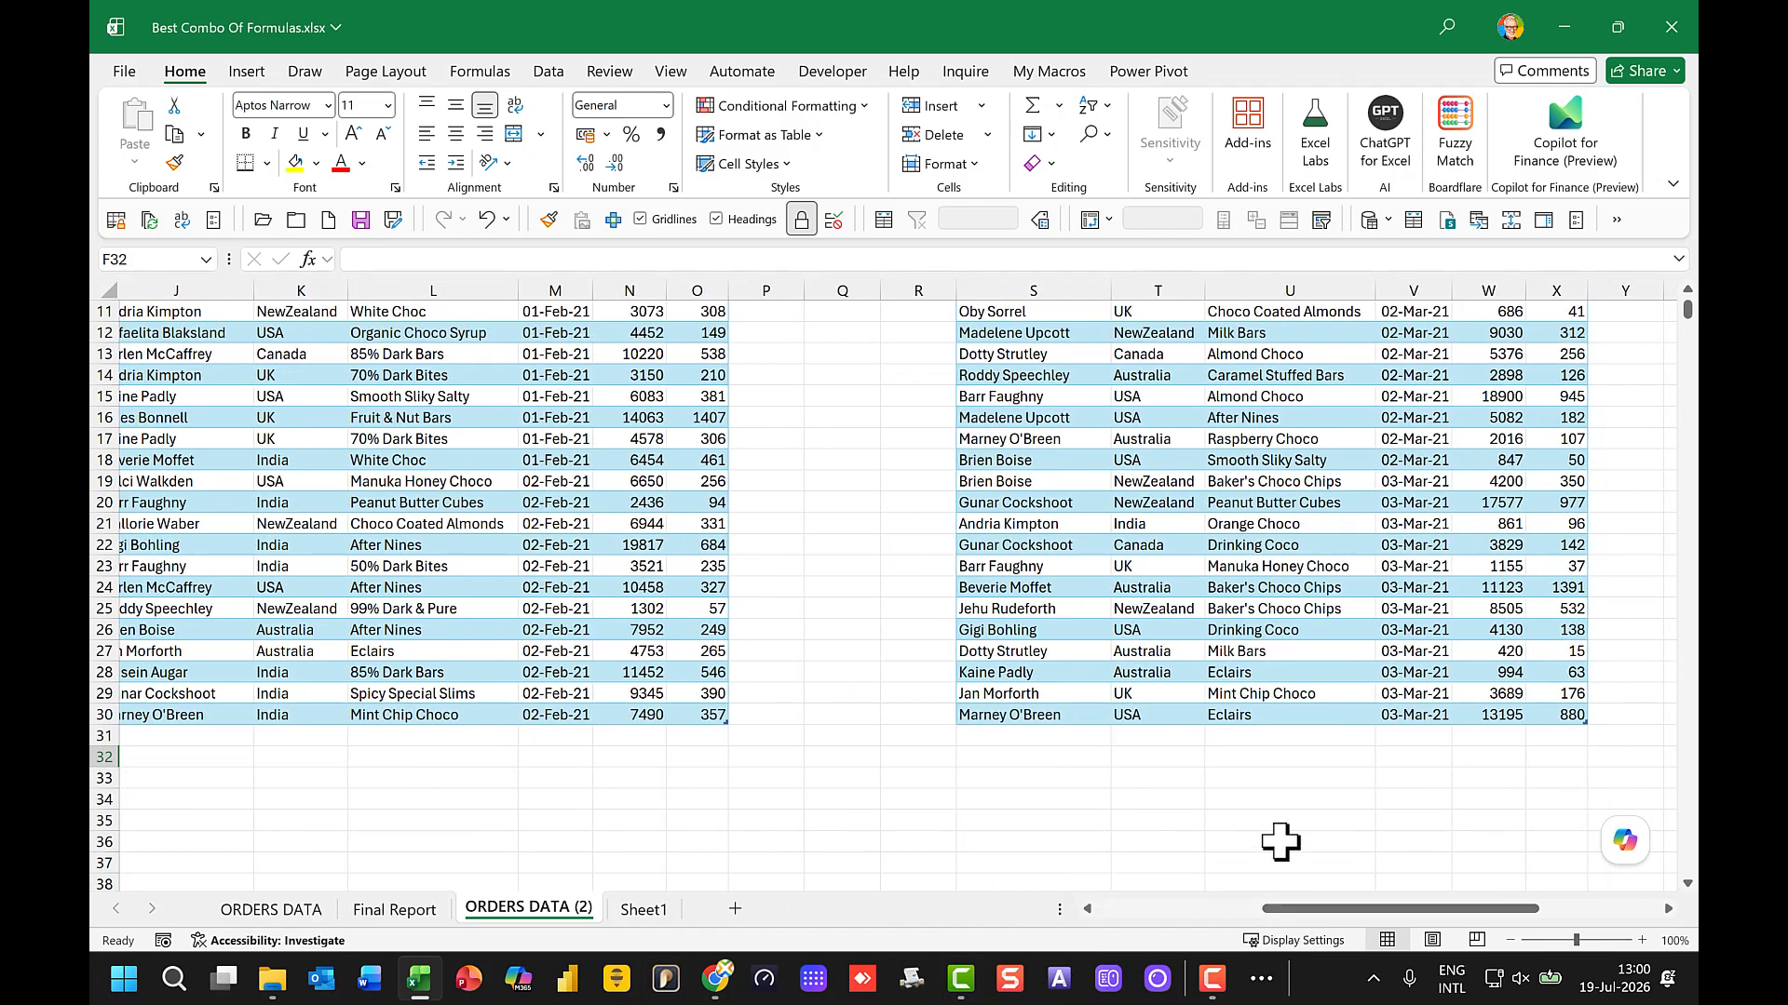
scroll(1277, 810, "up", 3)
scroll(1278, 809, "right", 3)
scroll(1211, 828, "down", 2)
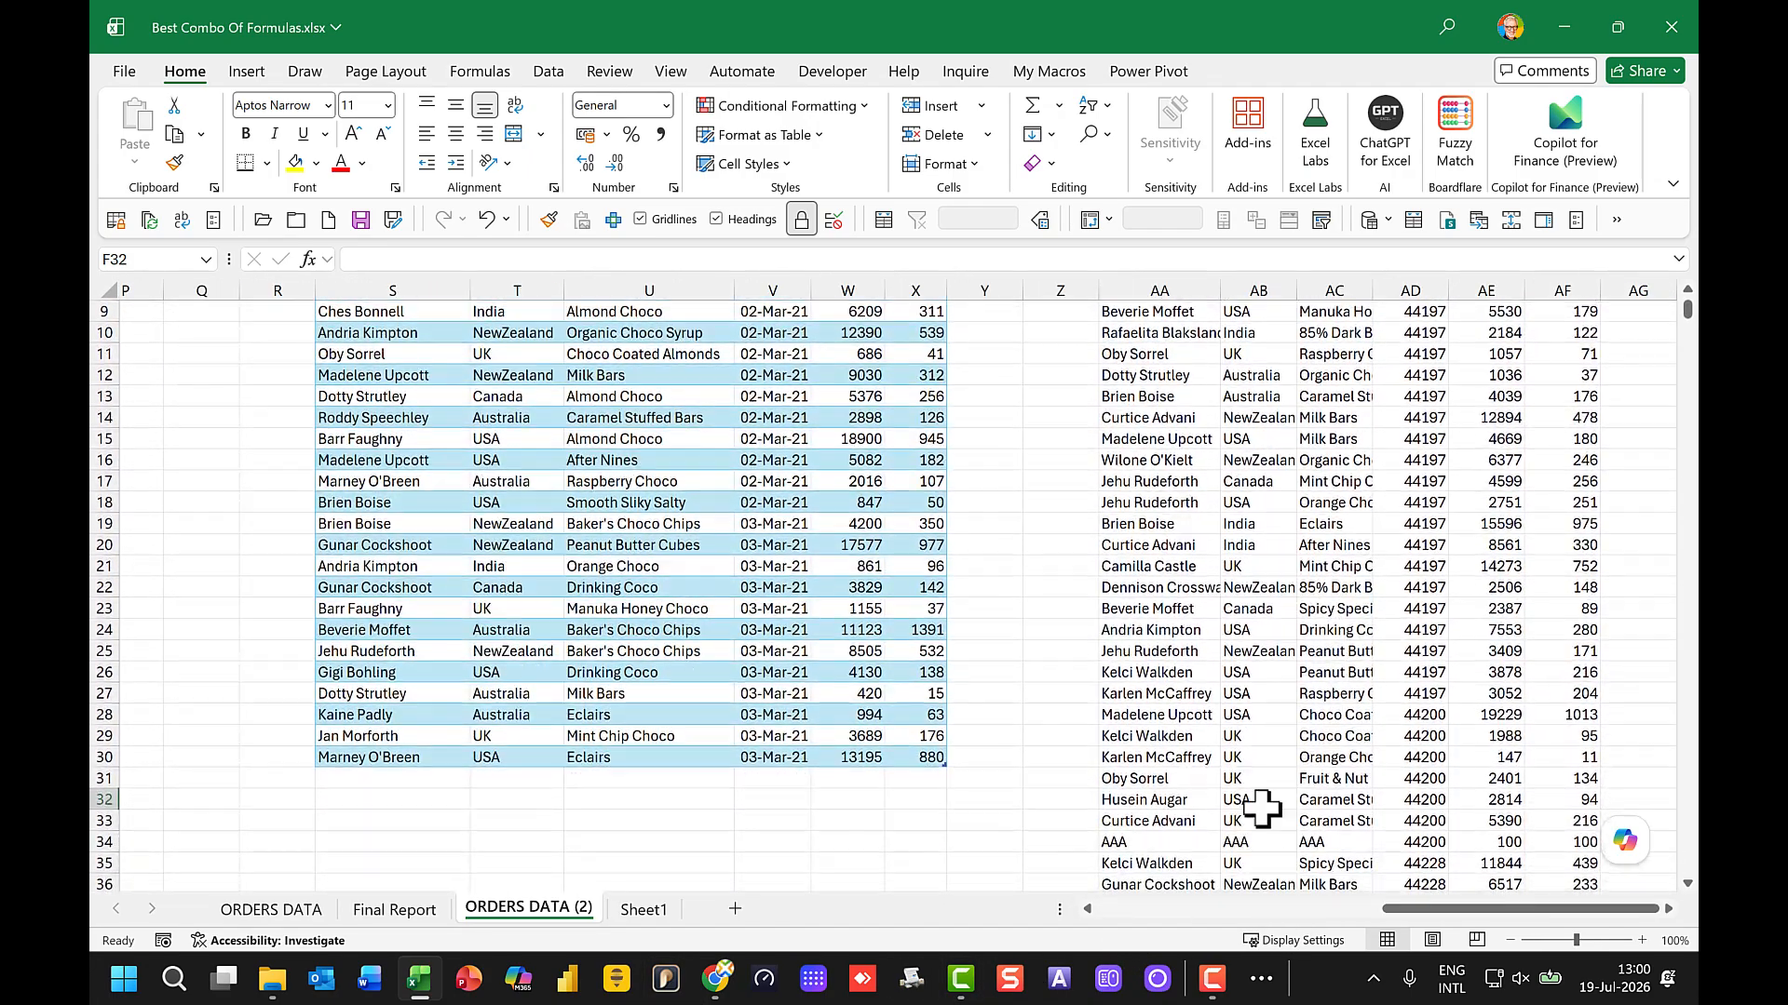
left_click(1153, 847)
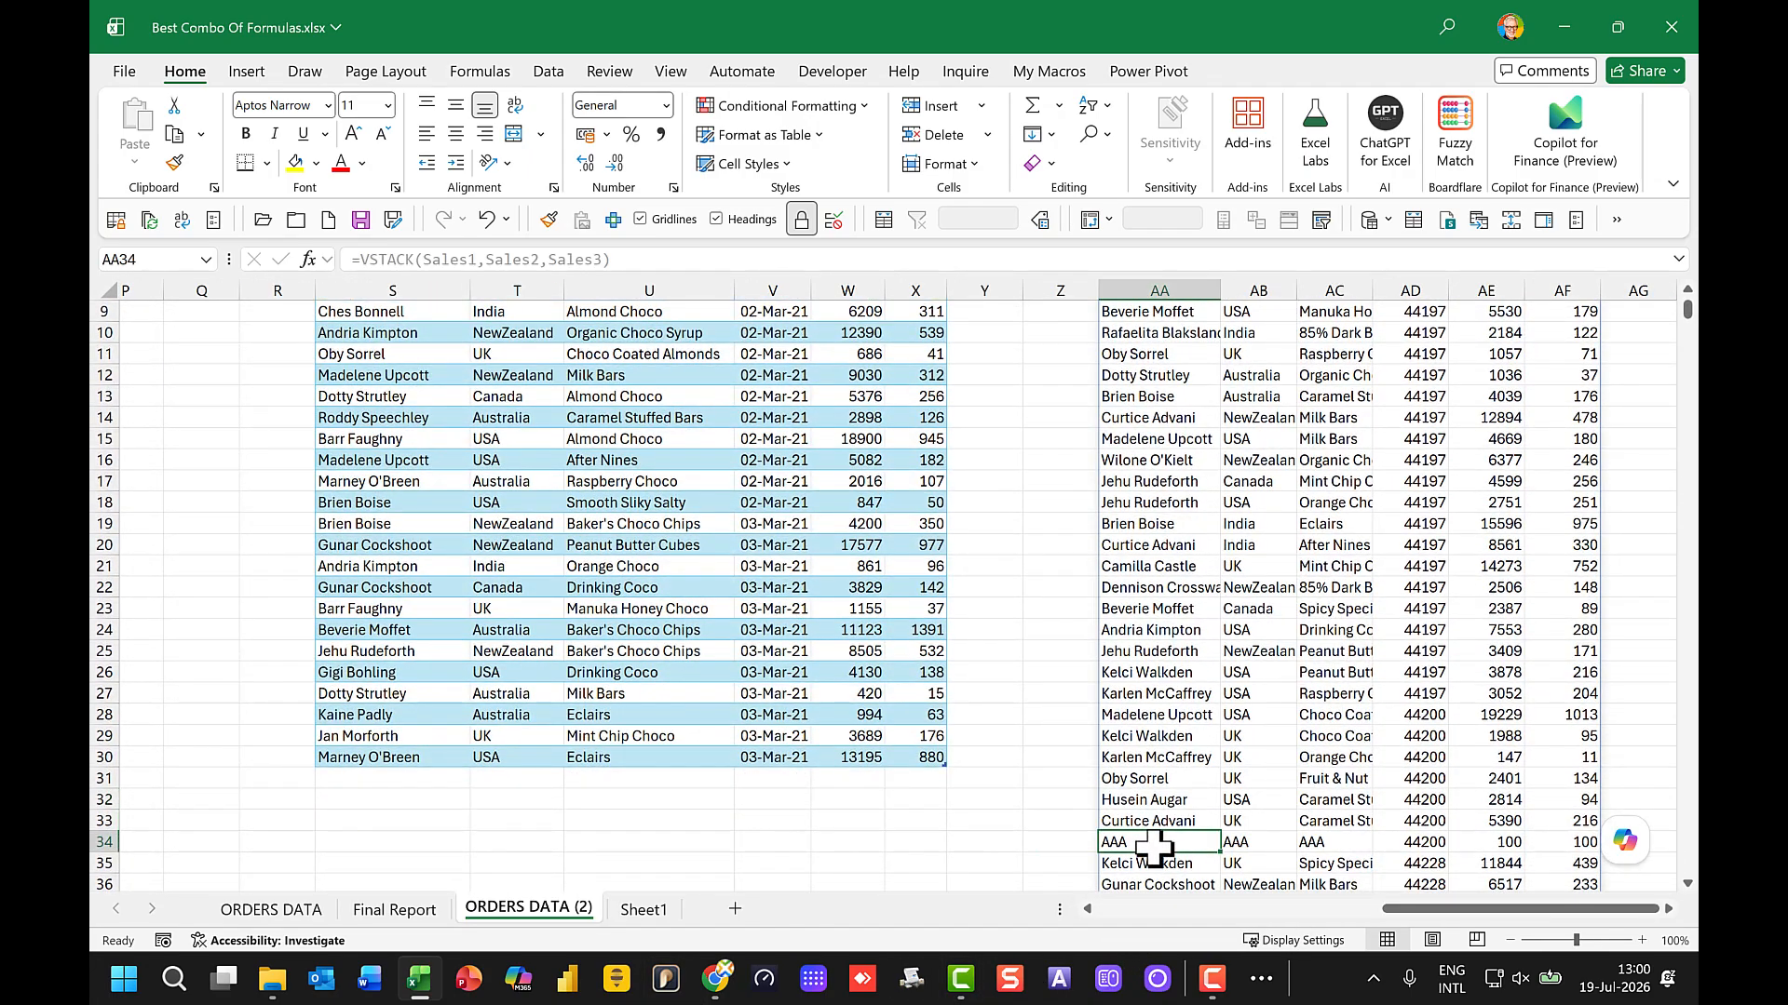
left_click(1032, 841)
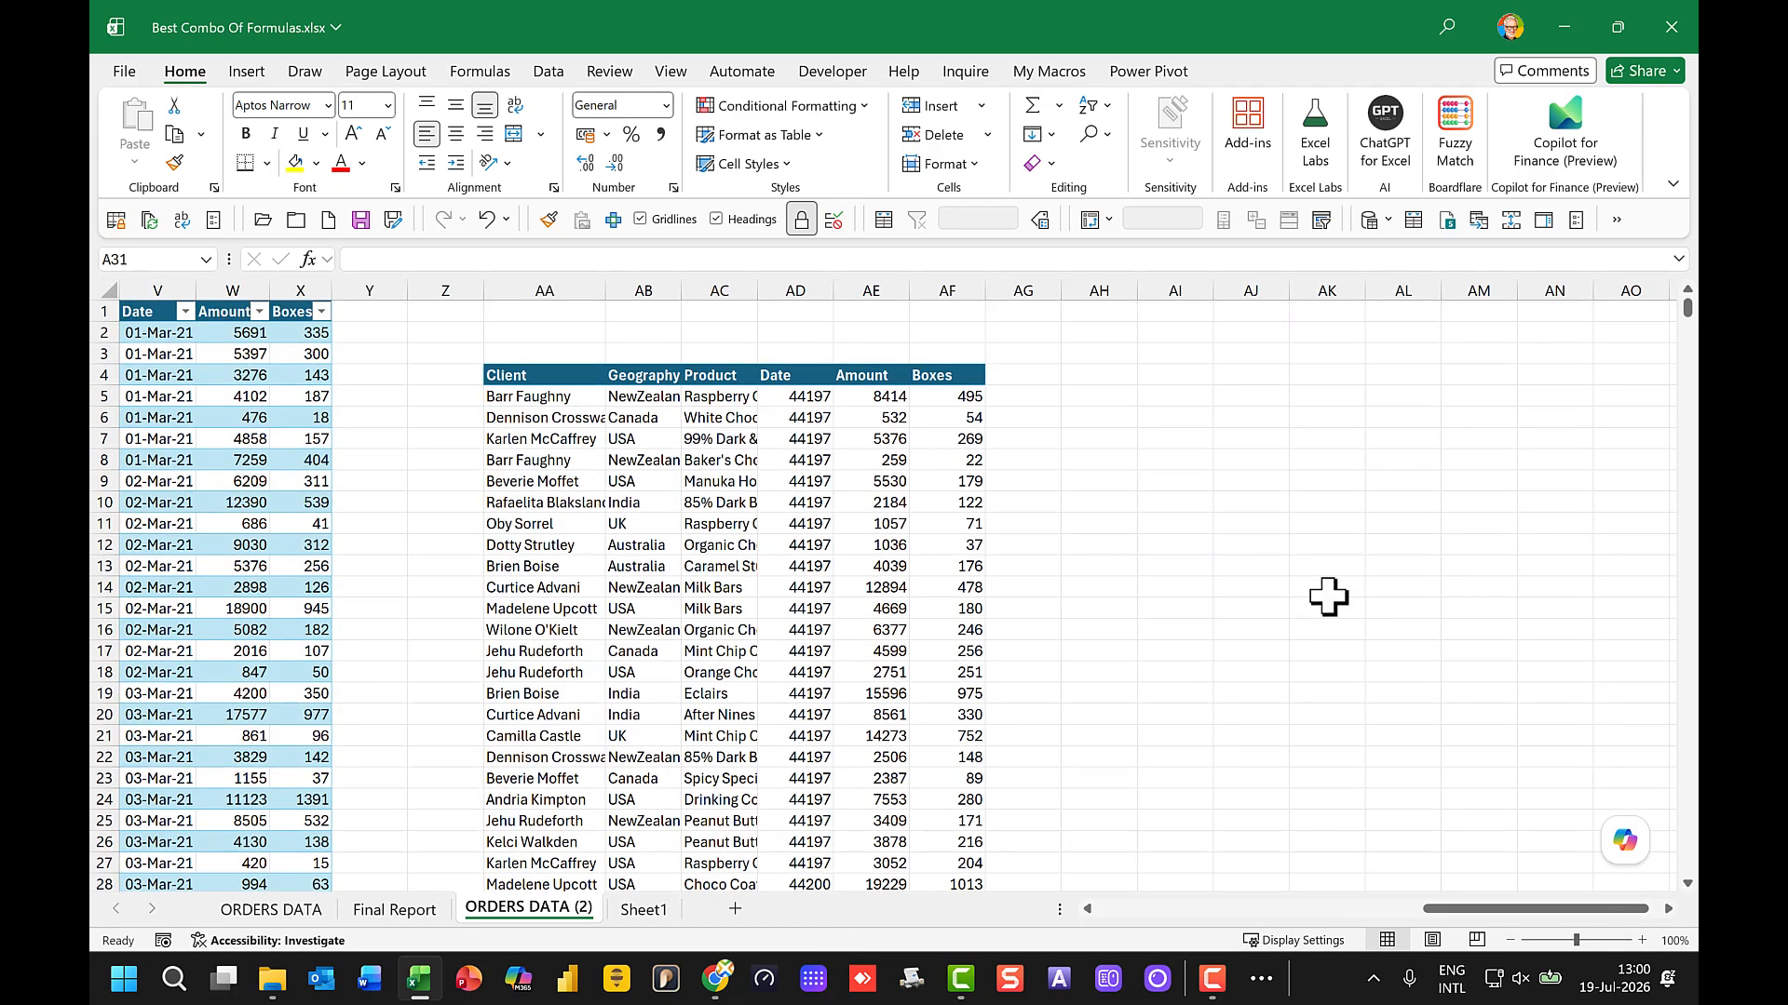
Step: Enter the heading UNIQUE in AI3, beside the combined report
left_click(1141, 352)
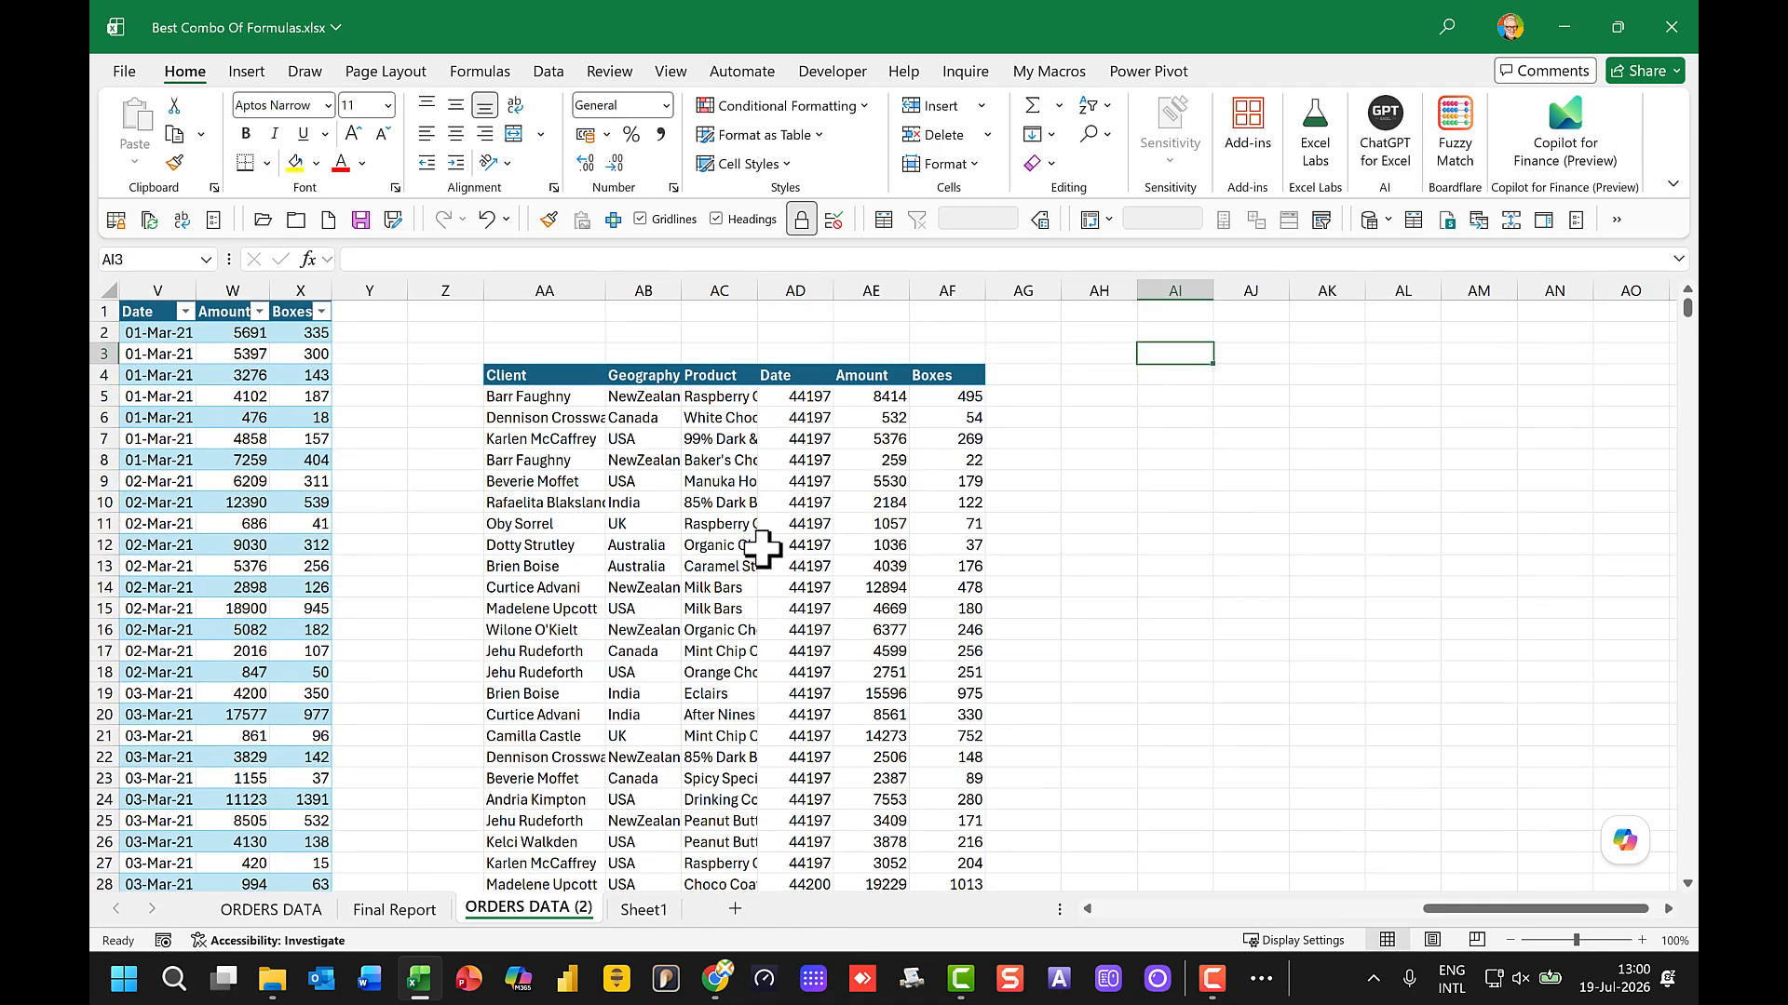
type("UNIQUE")
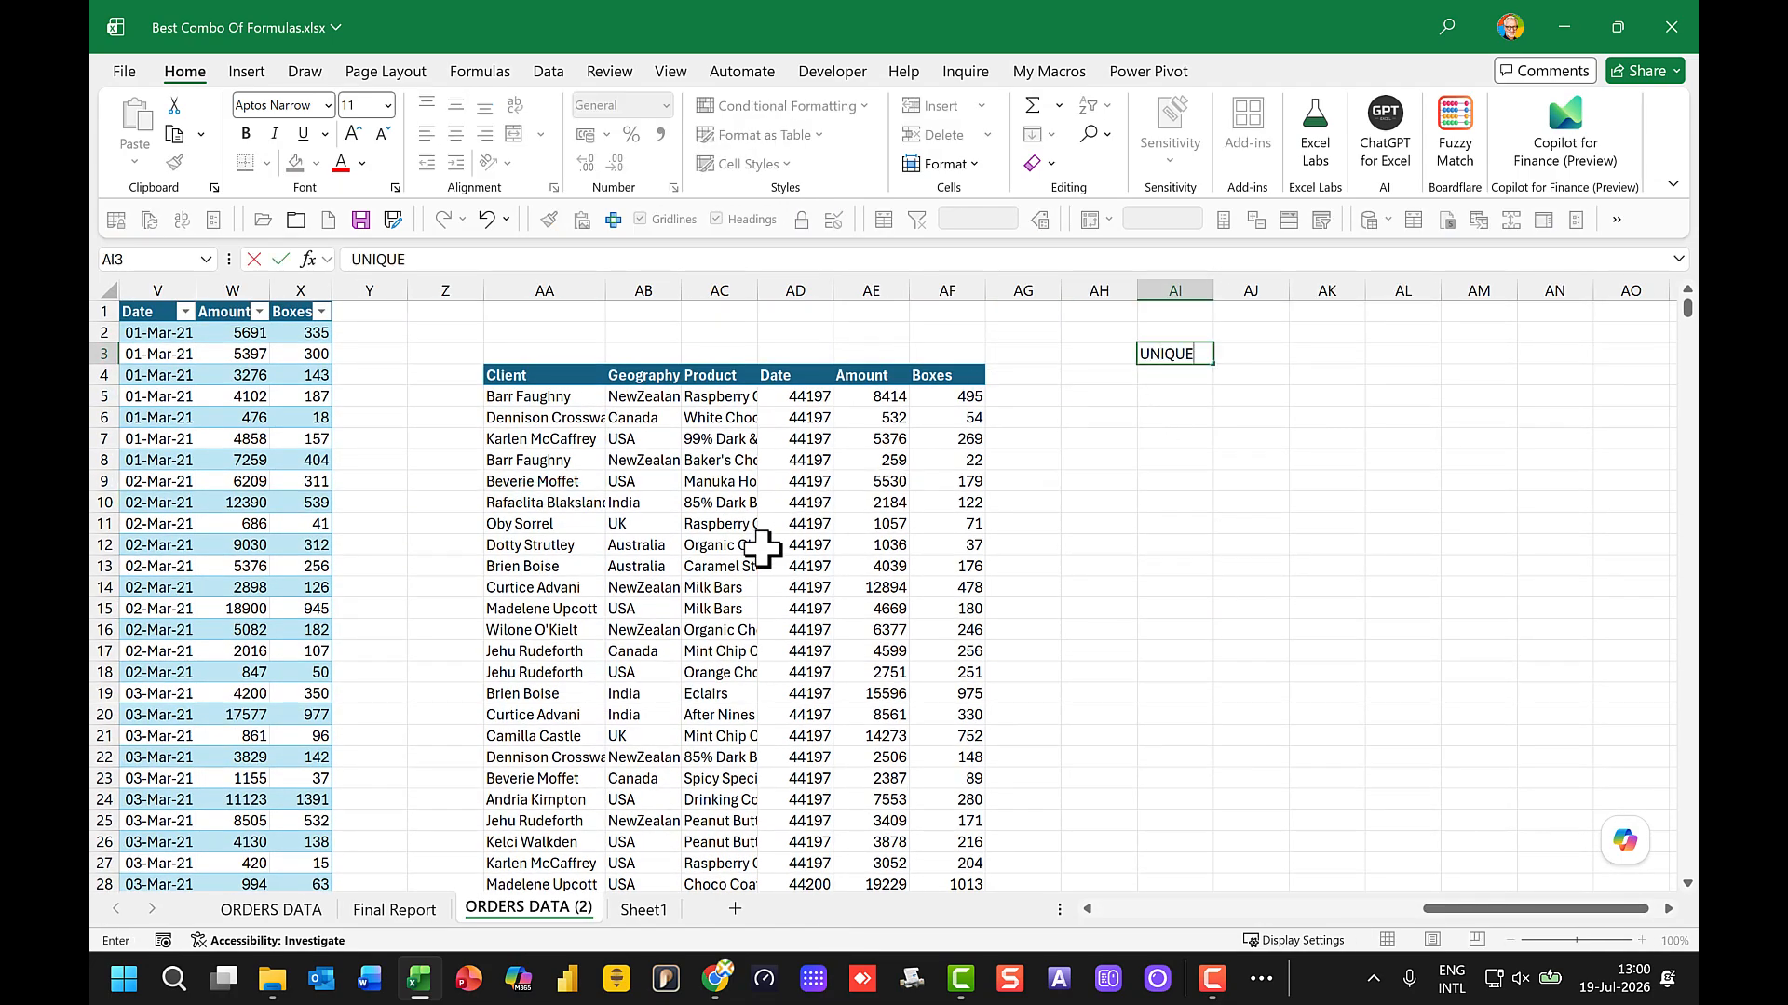
key("Return")
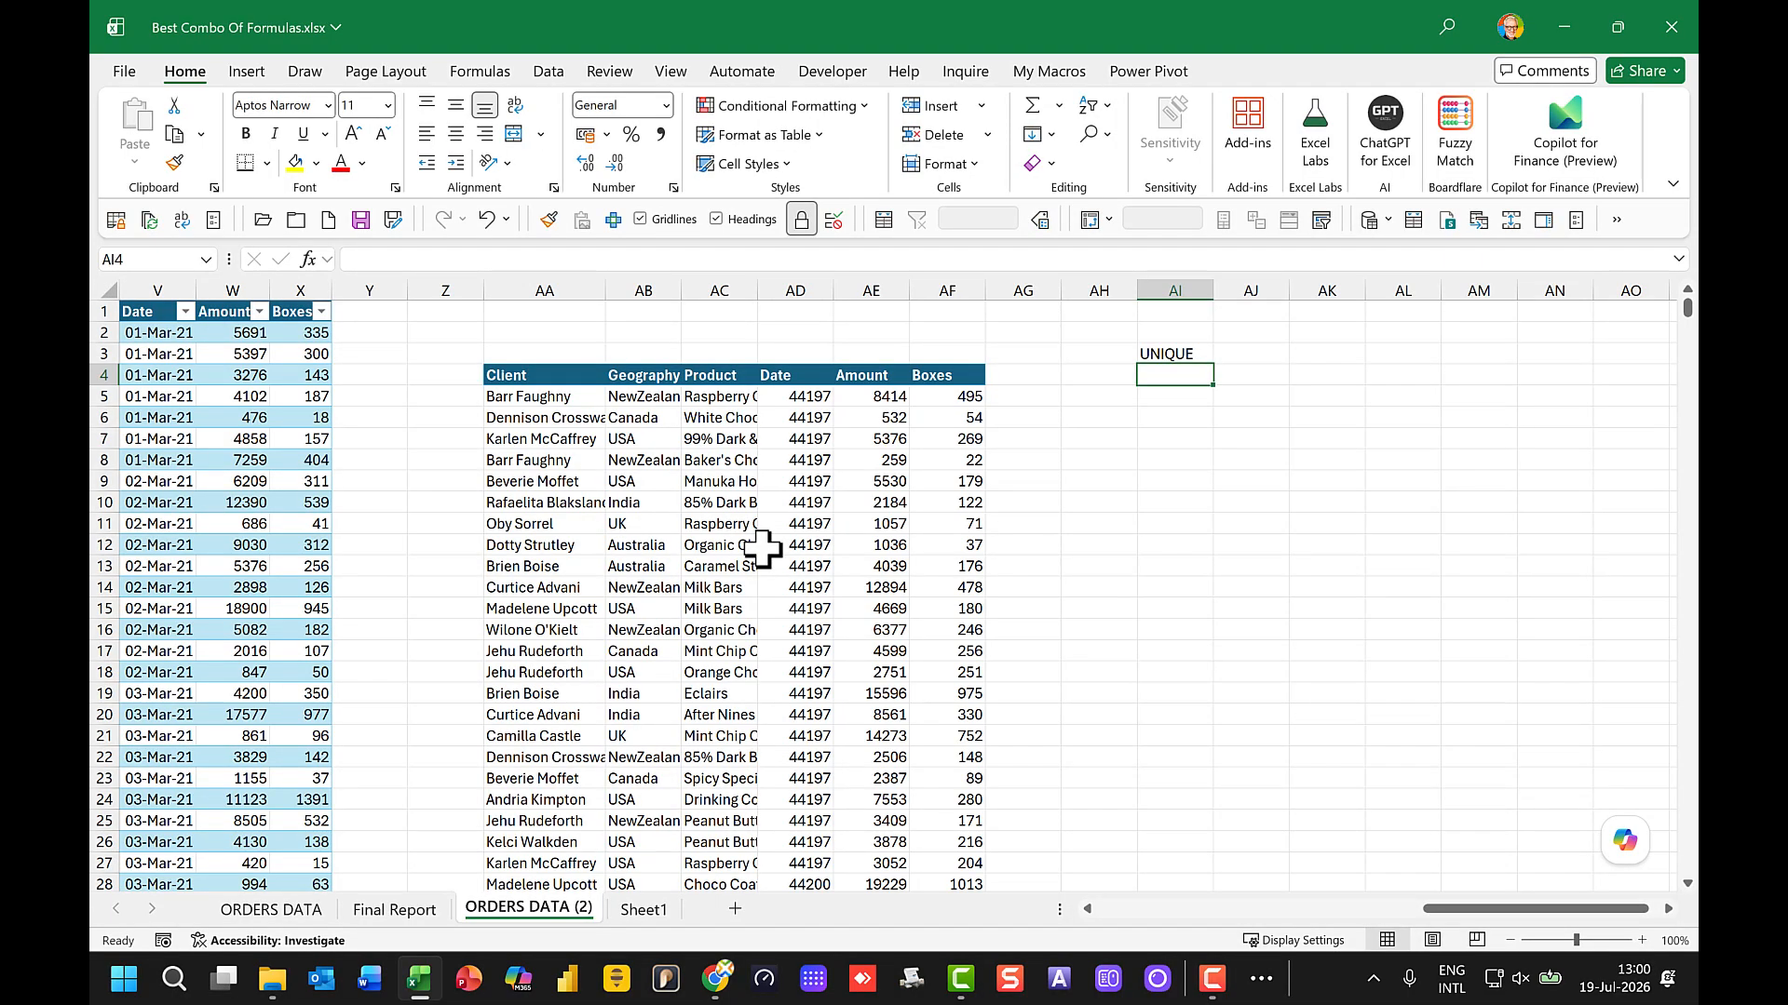
Step: List the distinct countries in AI4 with a UNIQUE formula over the Geography column, AB5:AB1048576
type("=")
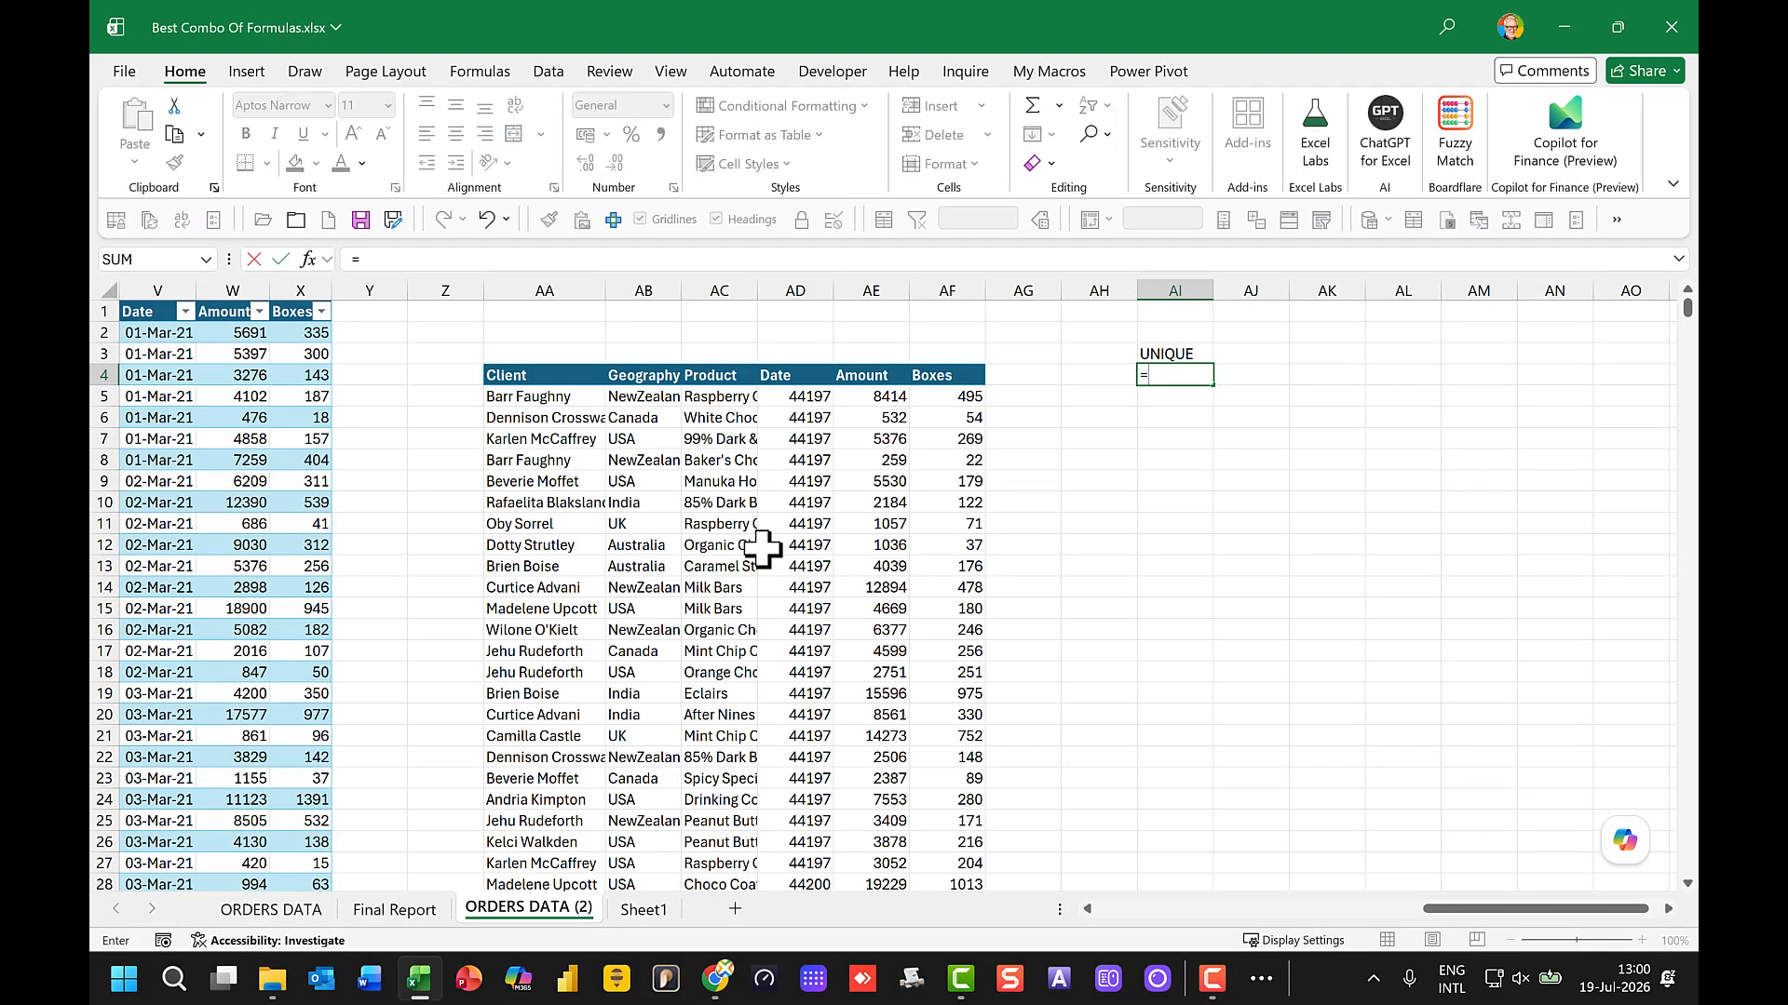
type("unique(")
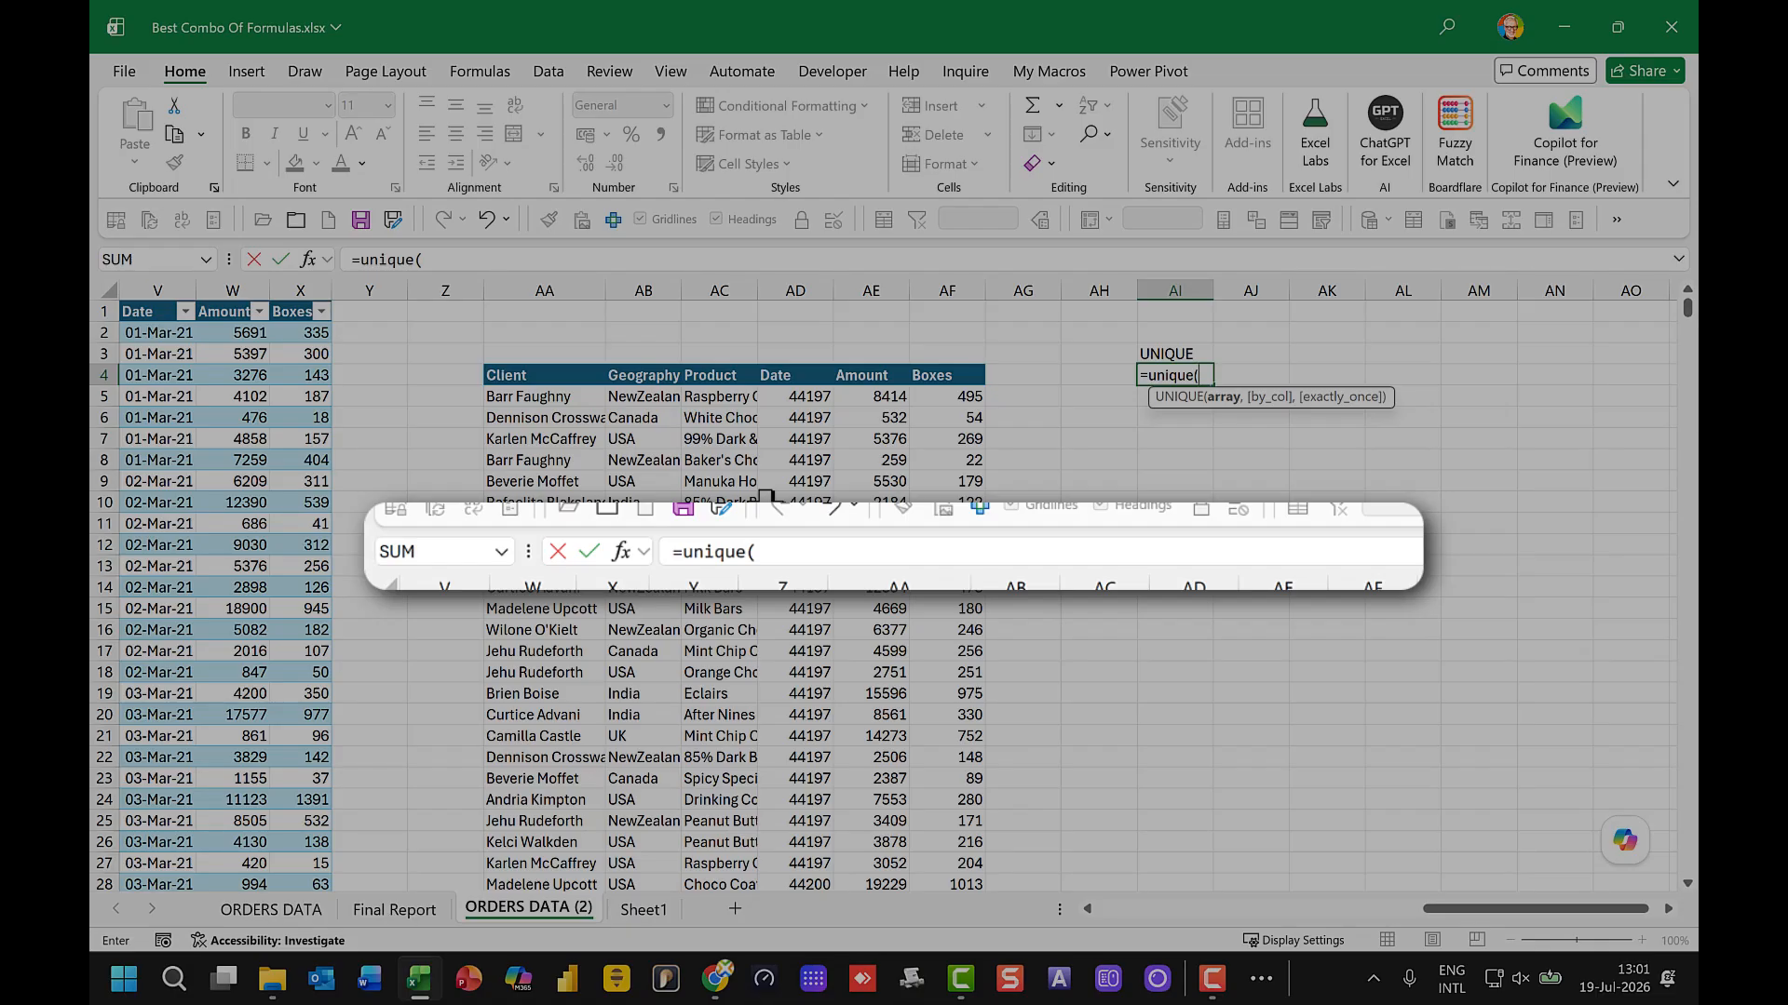
left_click(645, 398)
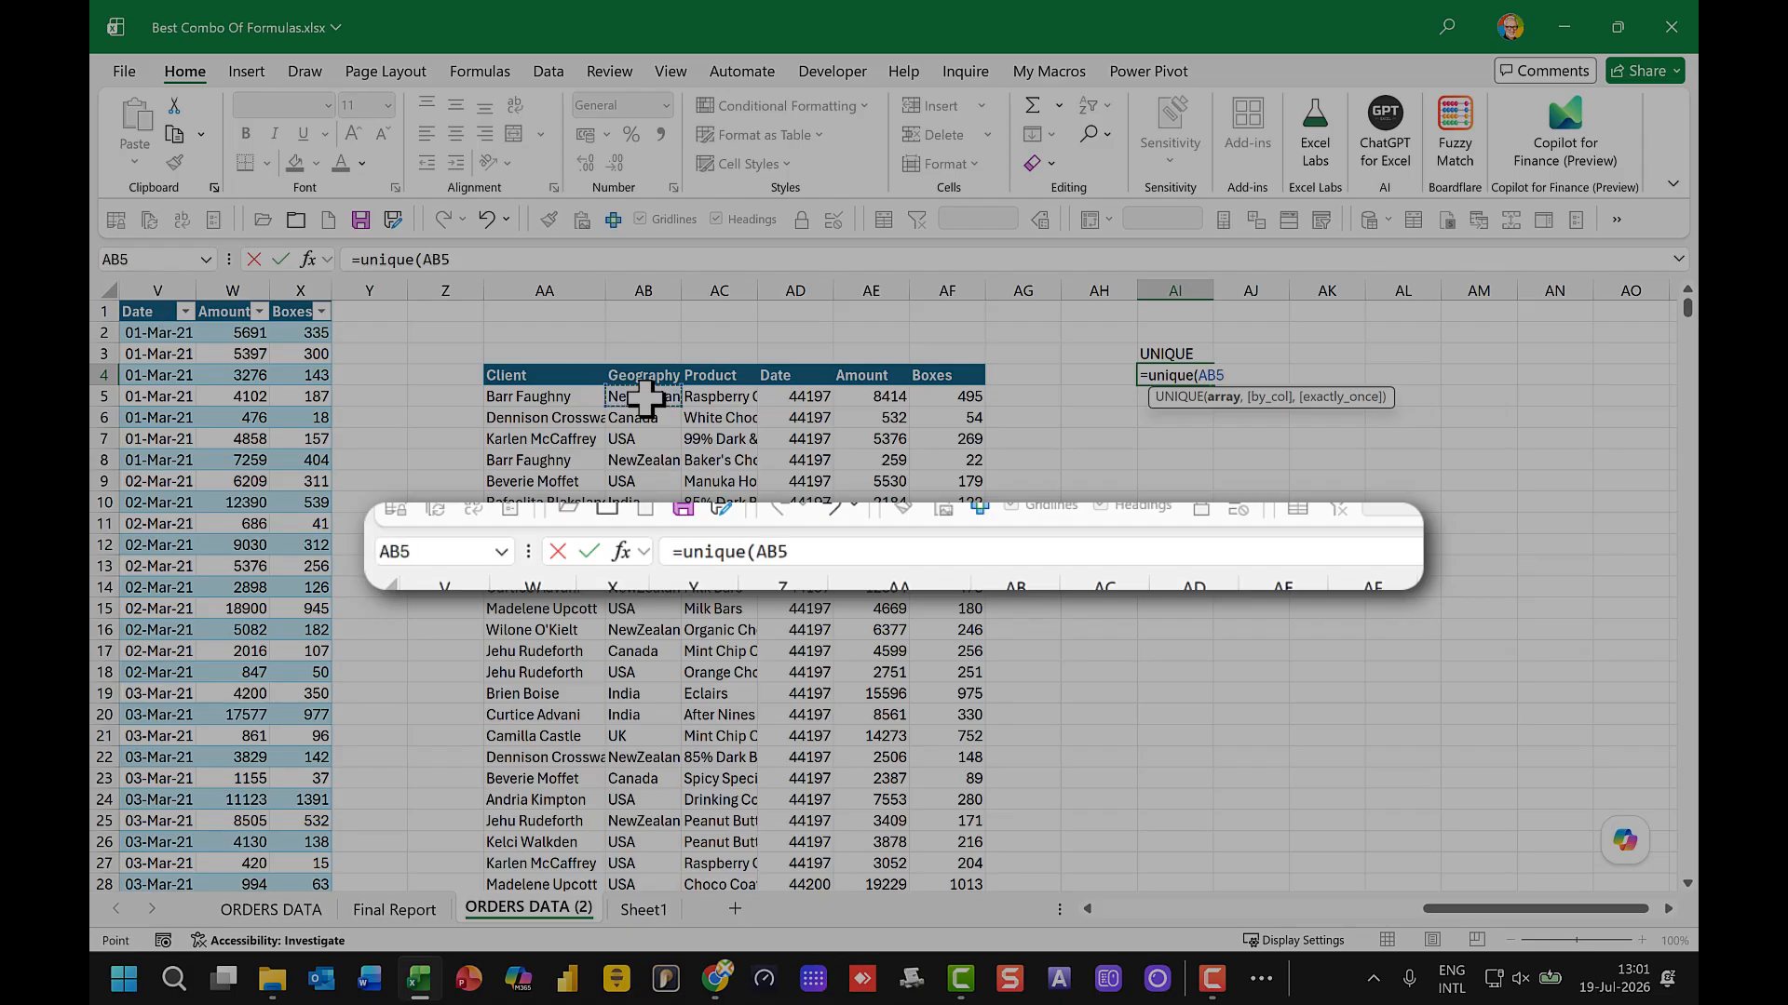
key("ctrl+shift+Down")
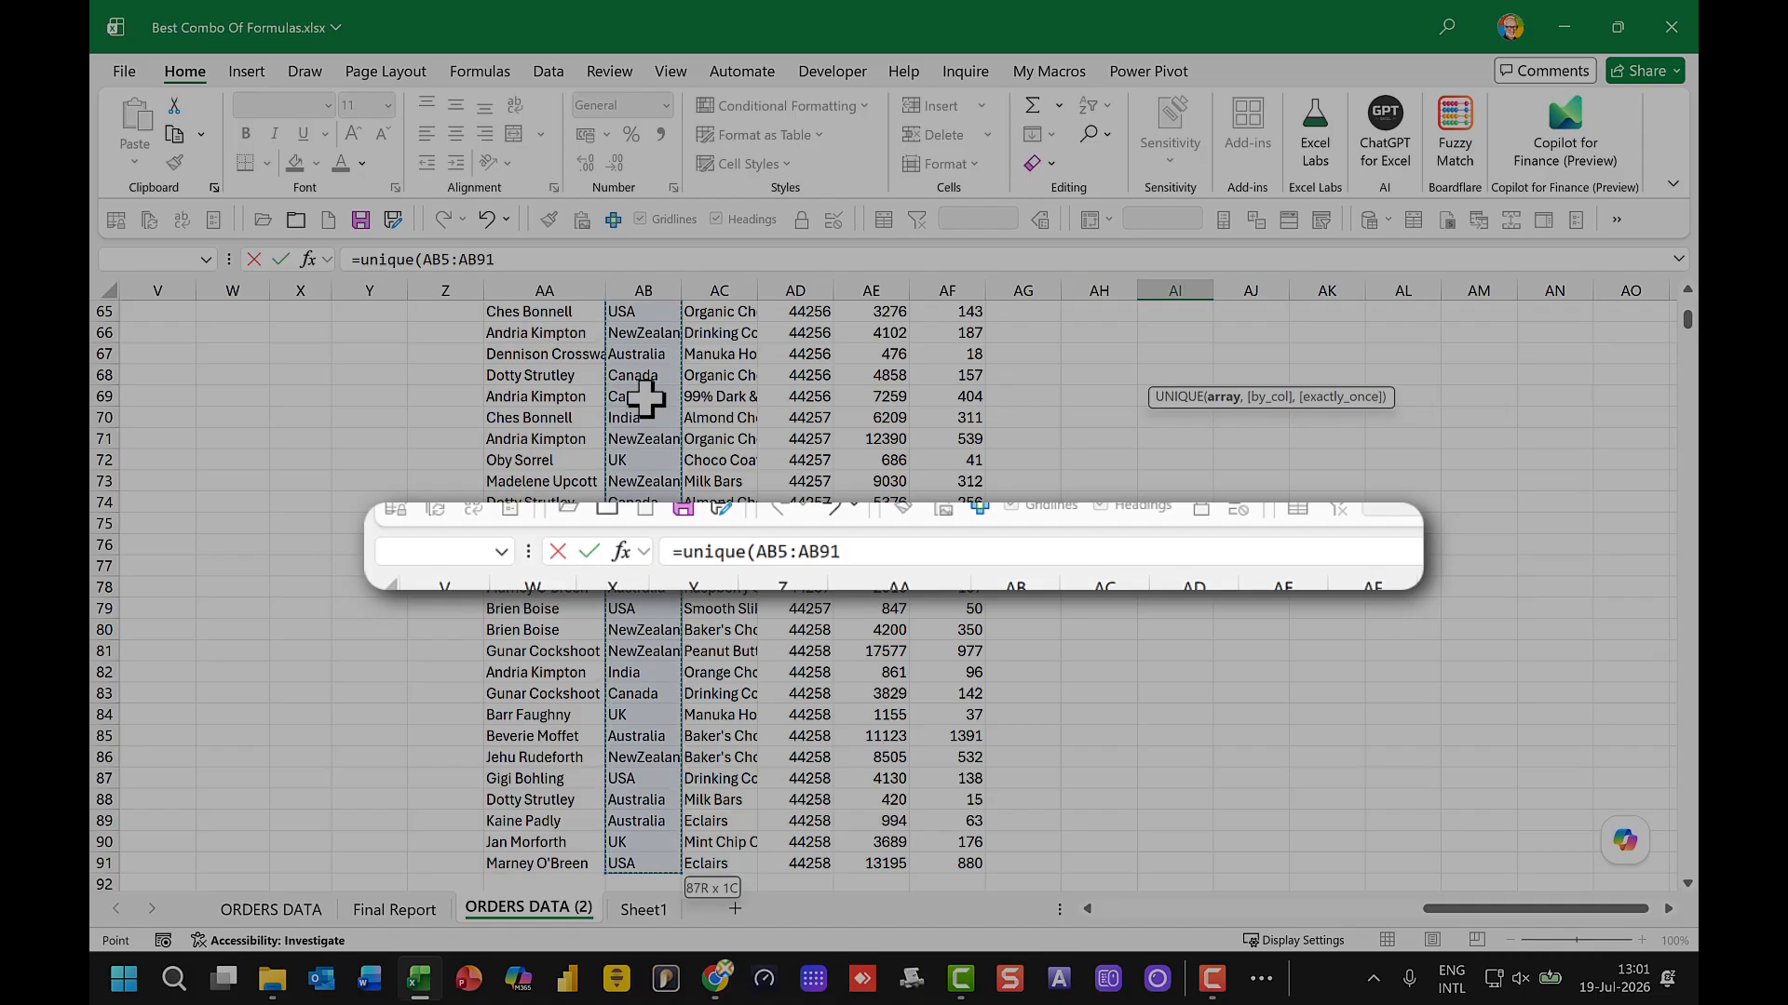
key("ctrl+shift+Down")
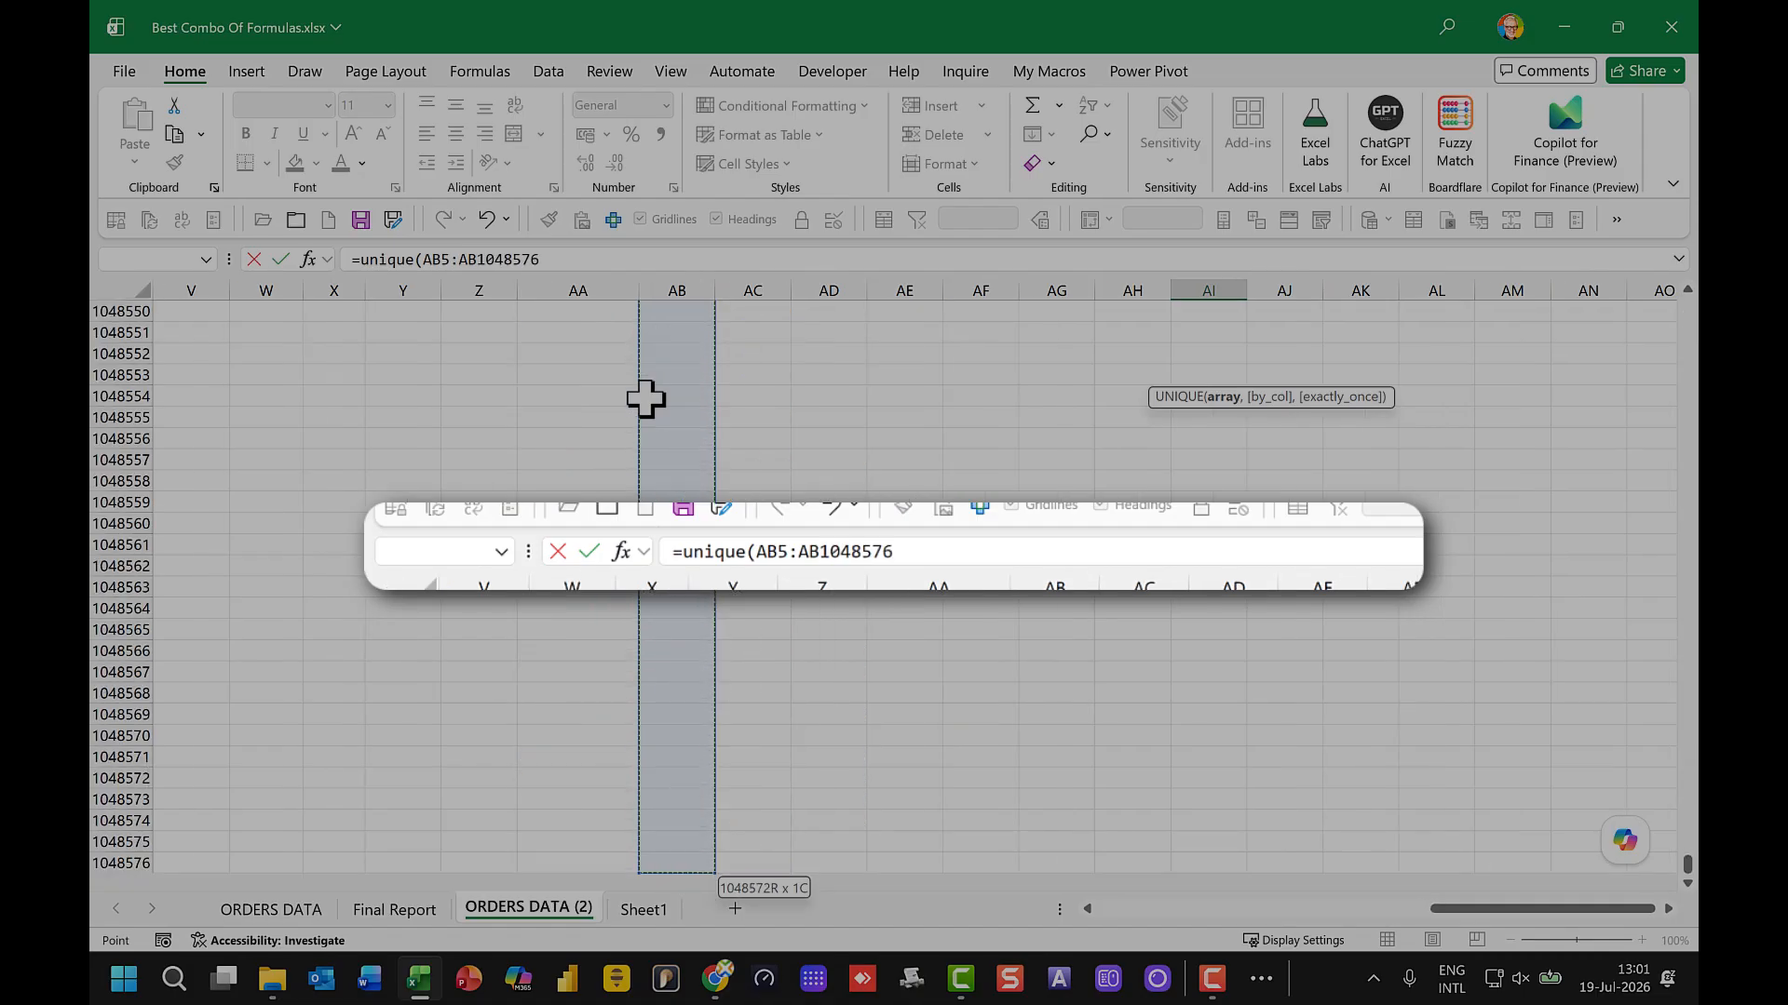
left_click(583, 259)
type(")")
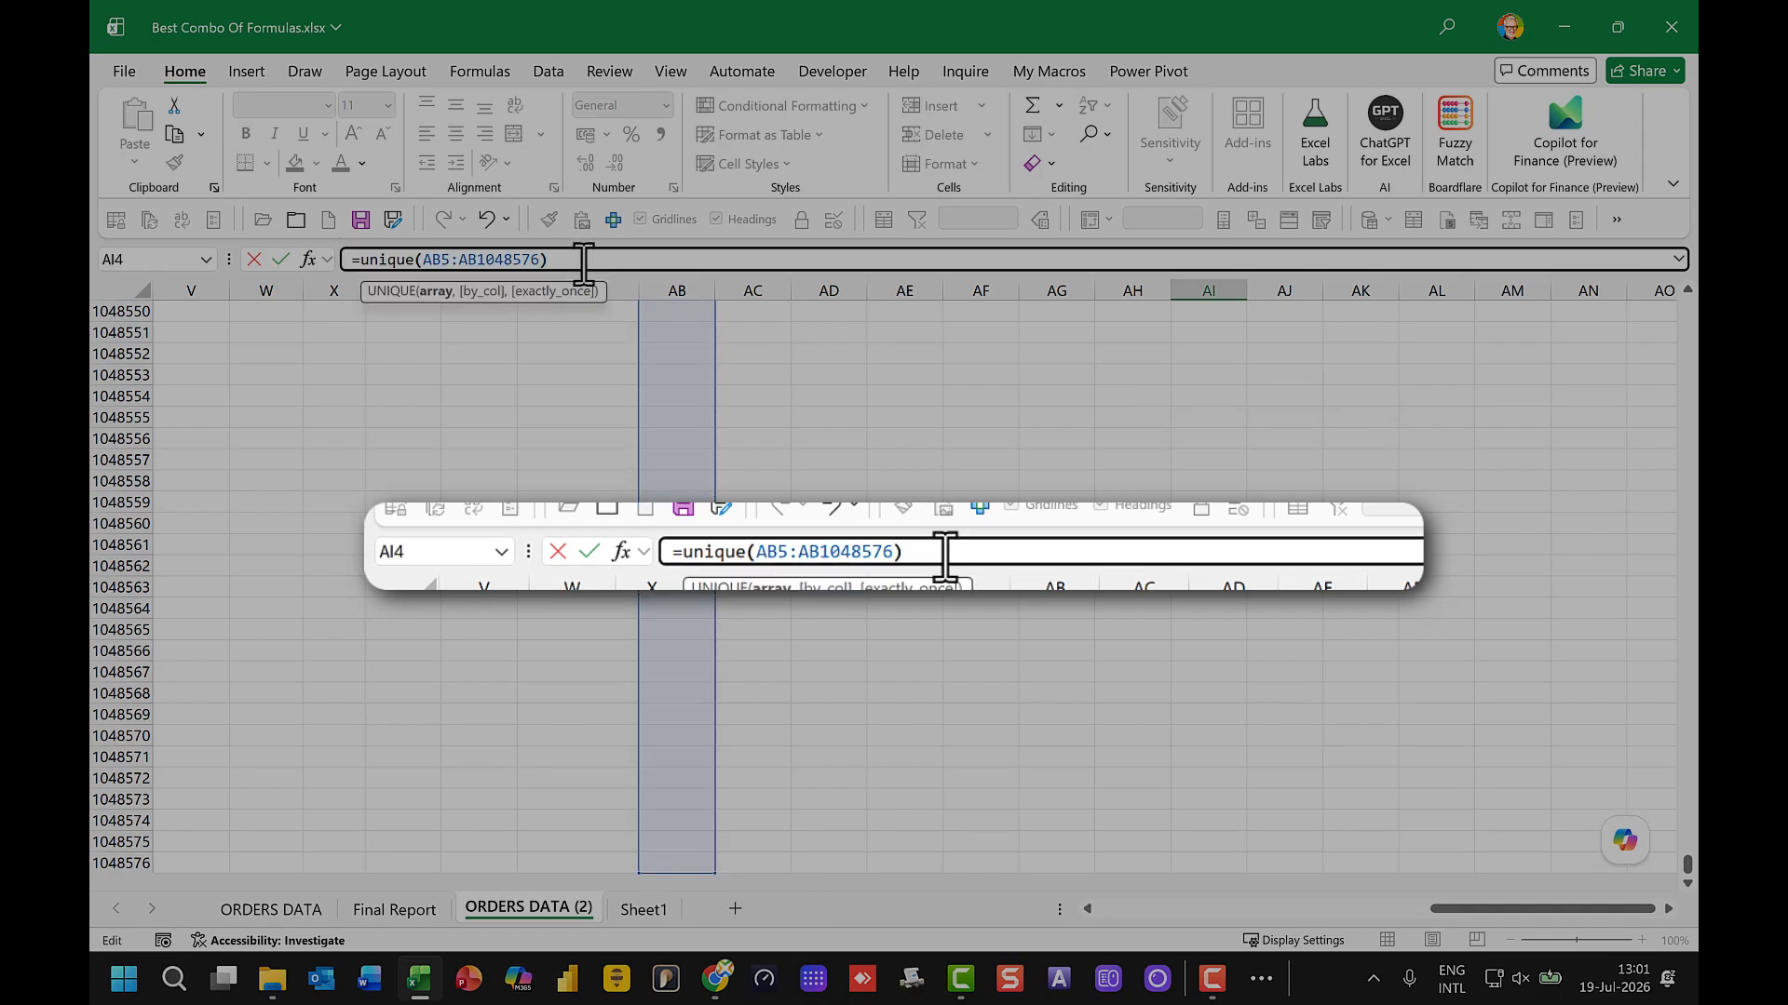
key("Return")
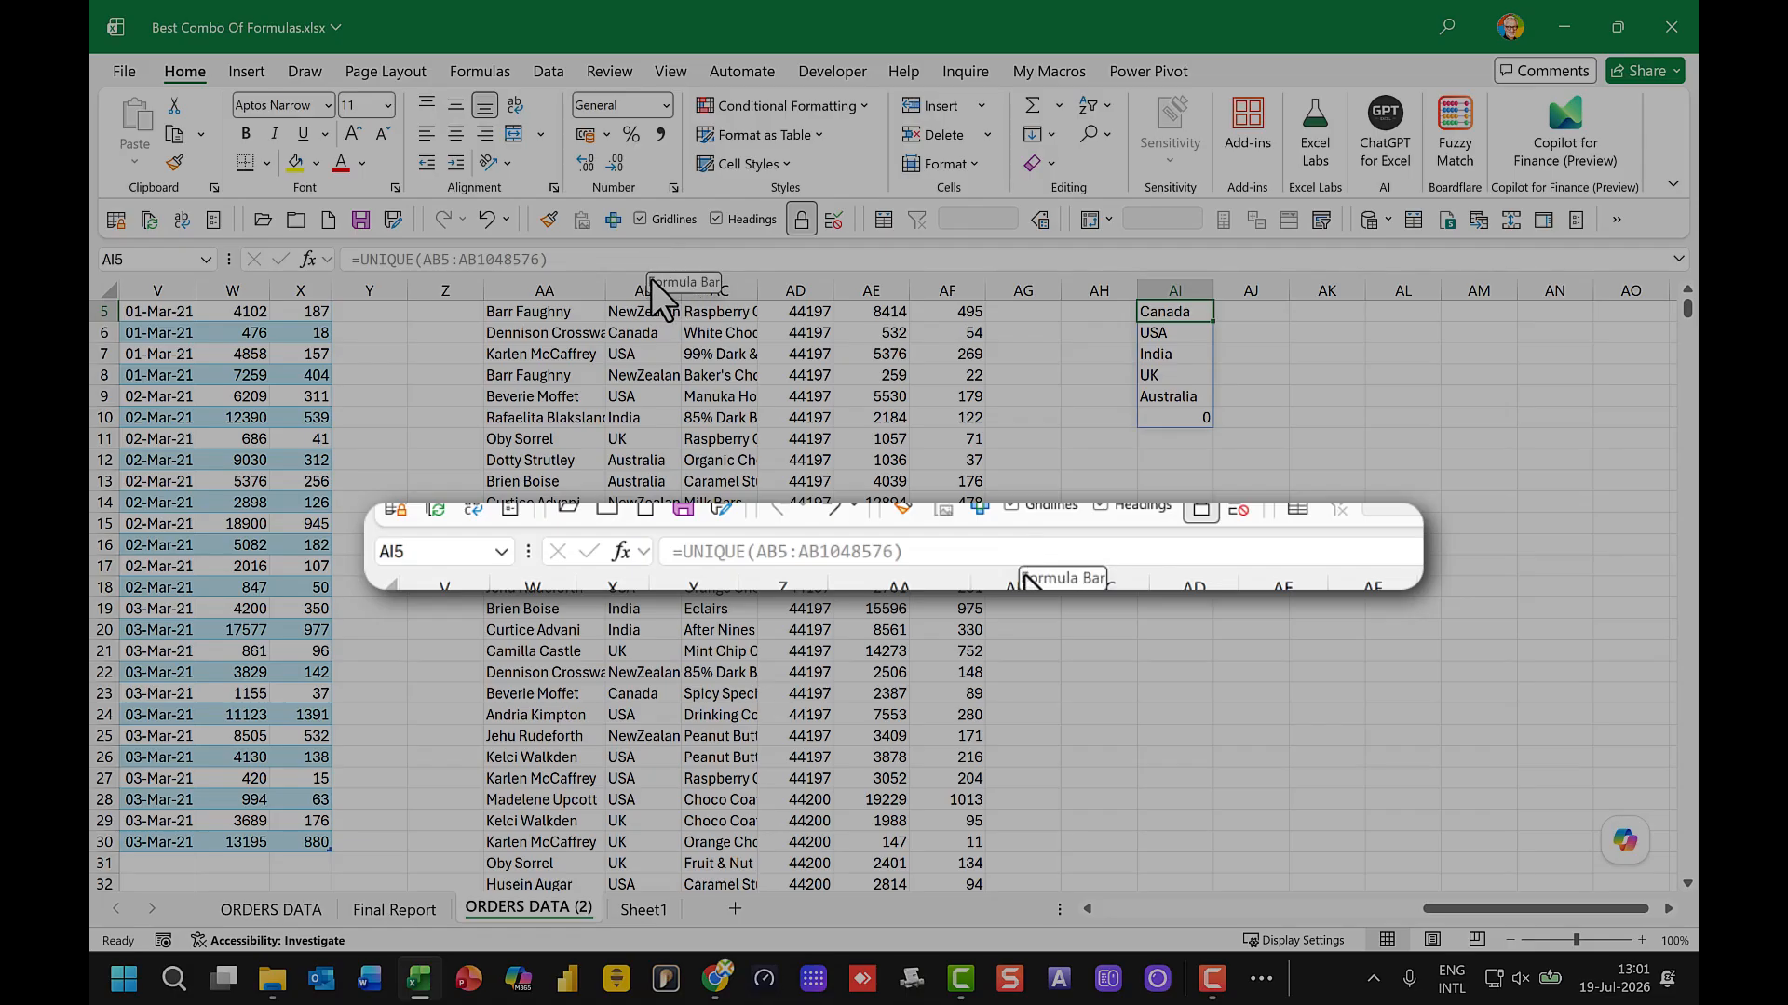
Step: Change the range in the AI4 UNIQUE formula to AB5:.AB1048576 so trailing blank cells are trimmed
scroll(1132, 430, "up", 2)
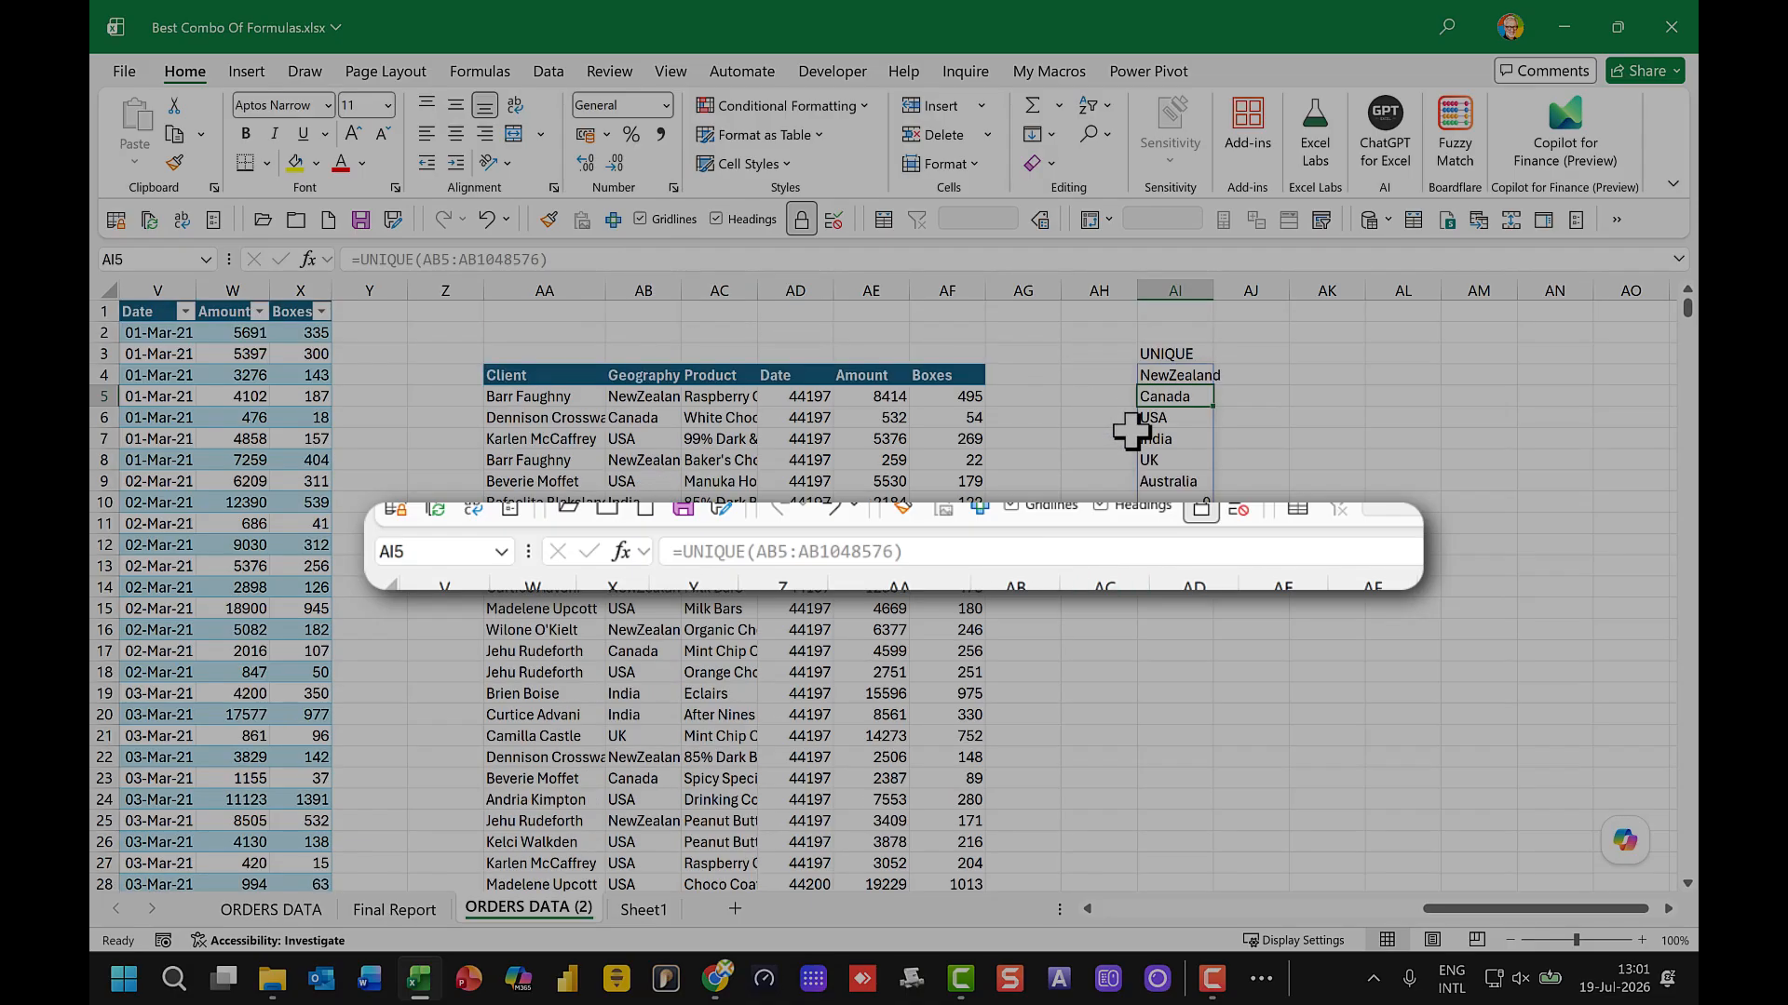
double_click(1157, 373)
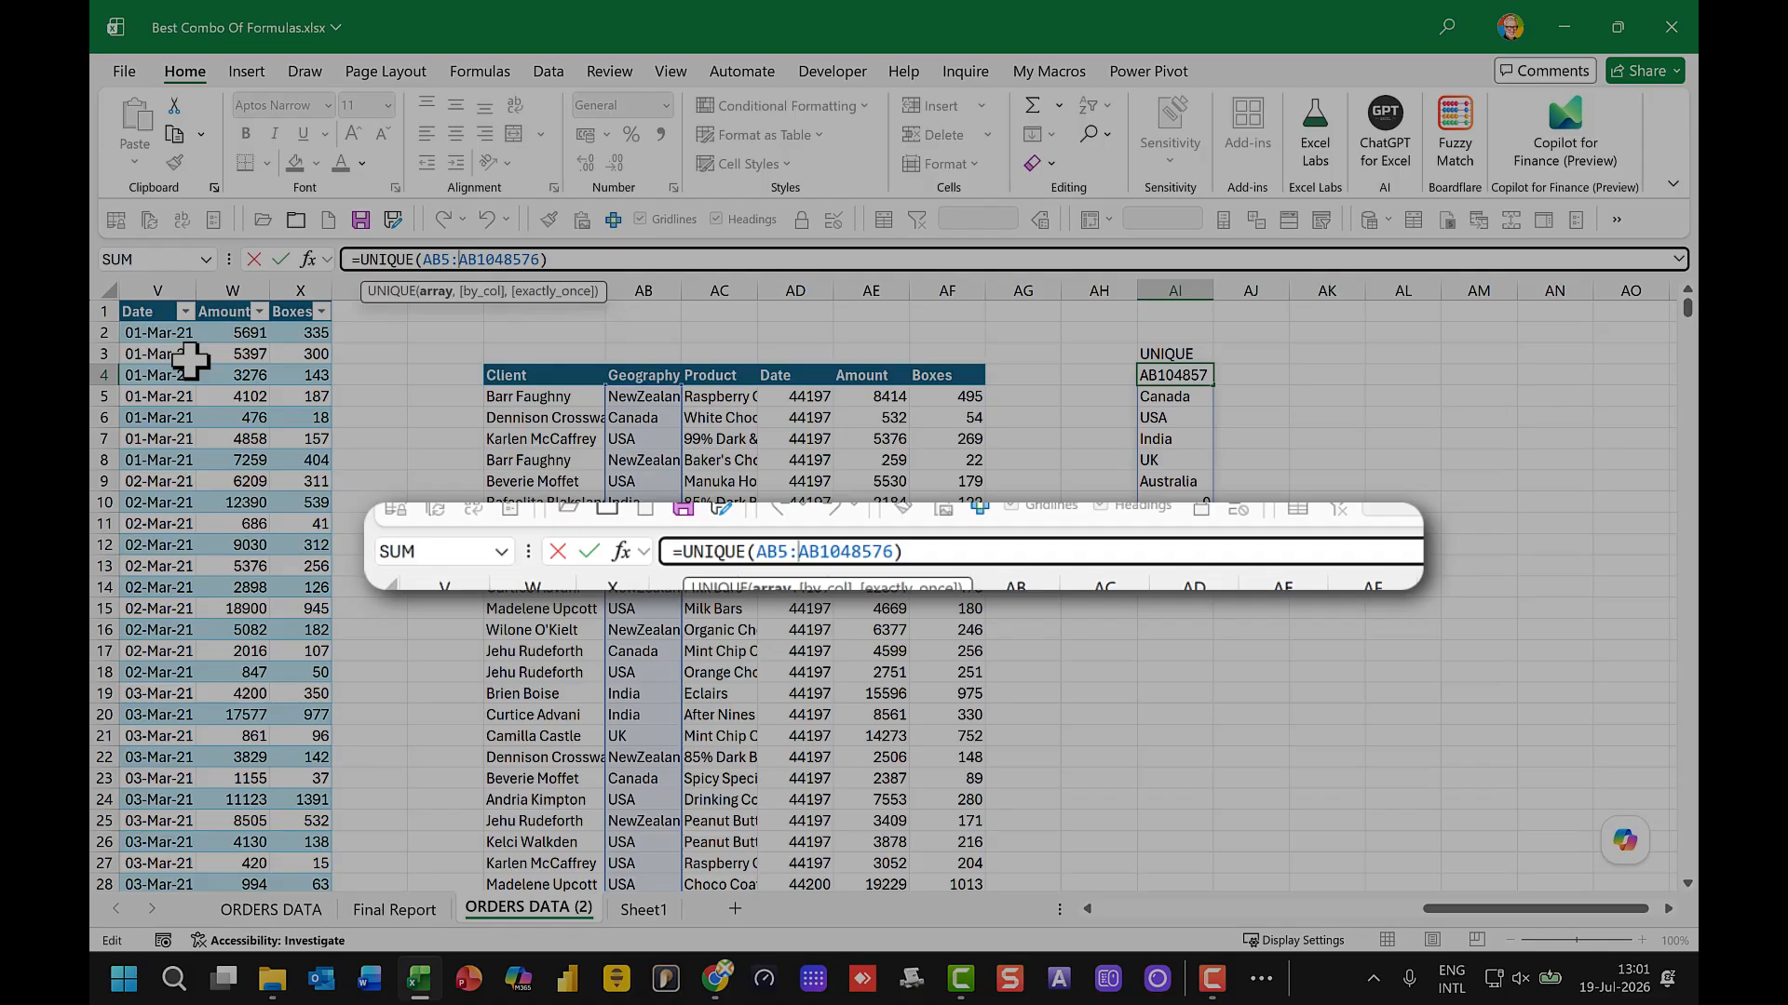
type(".")
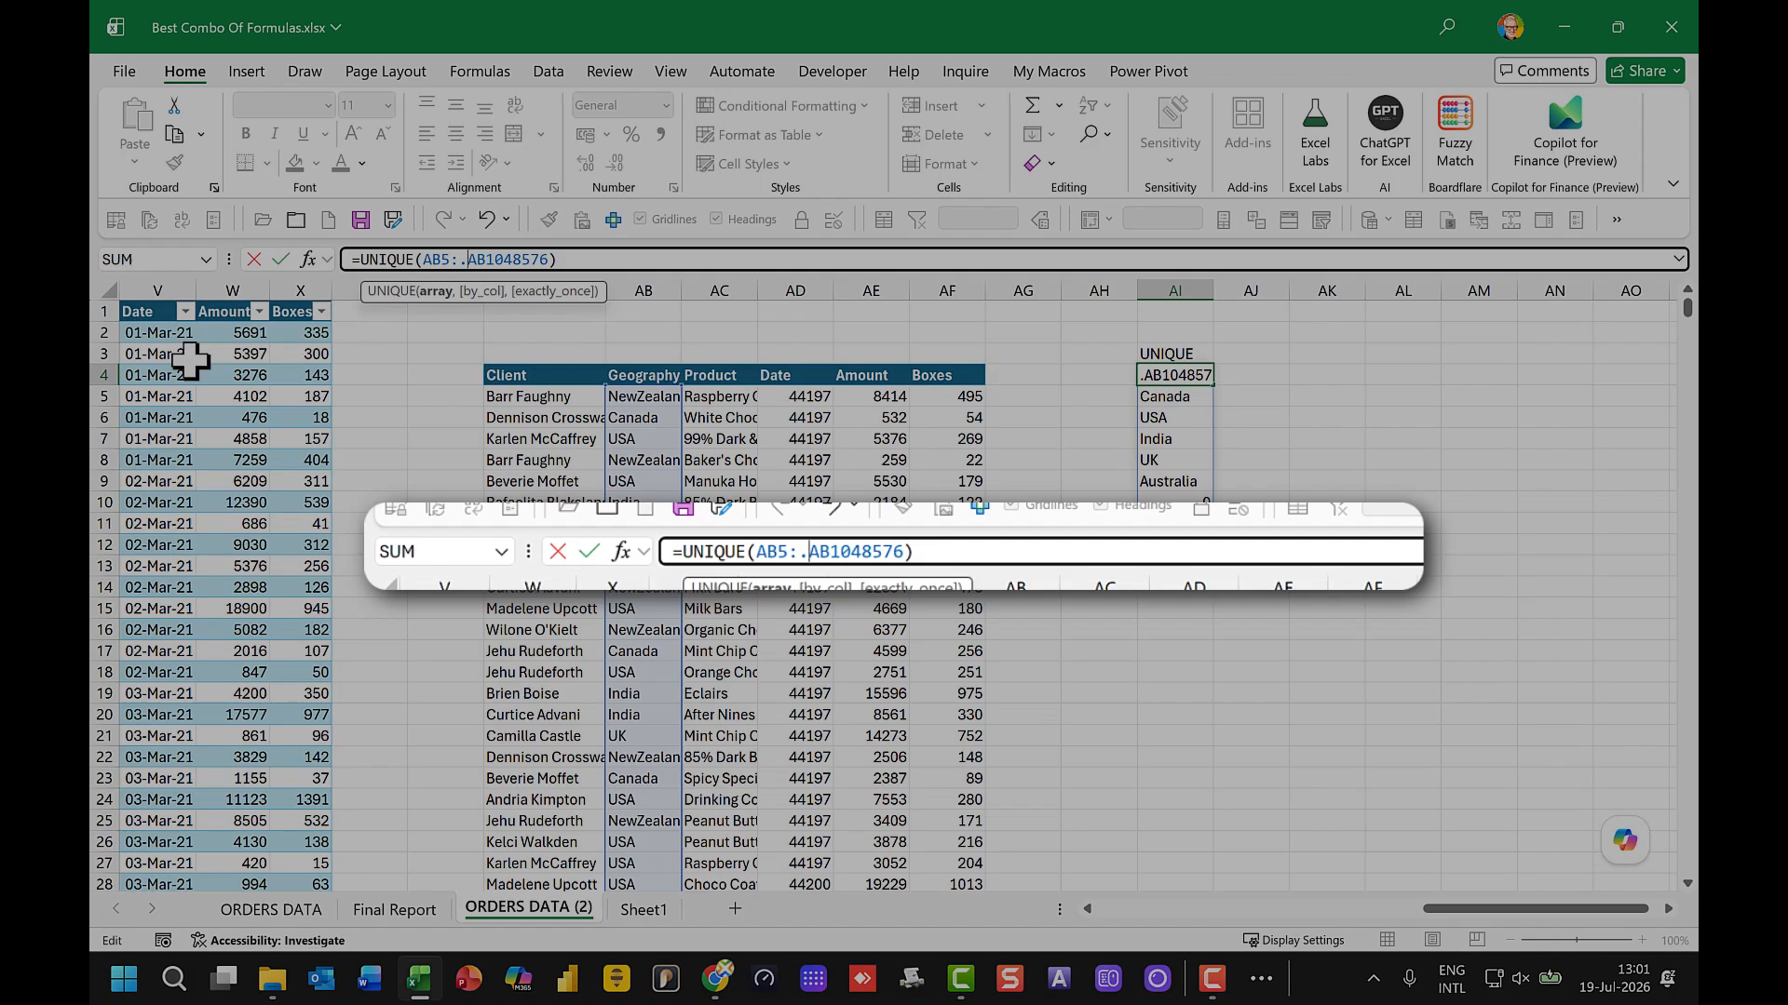
key("Return")
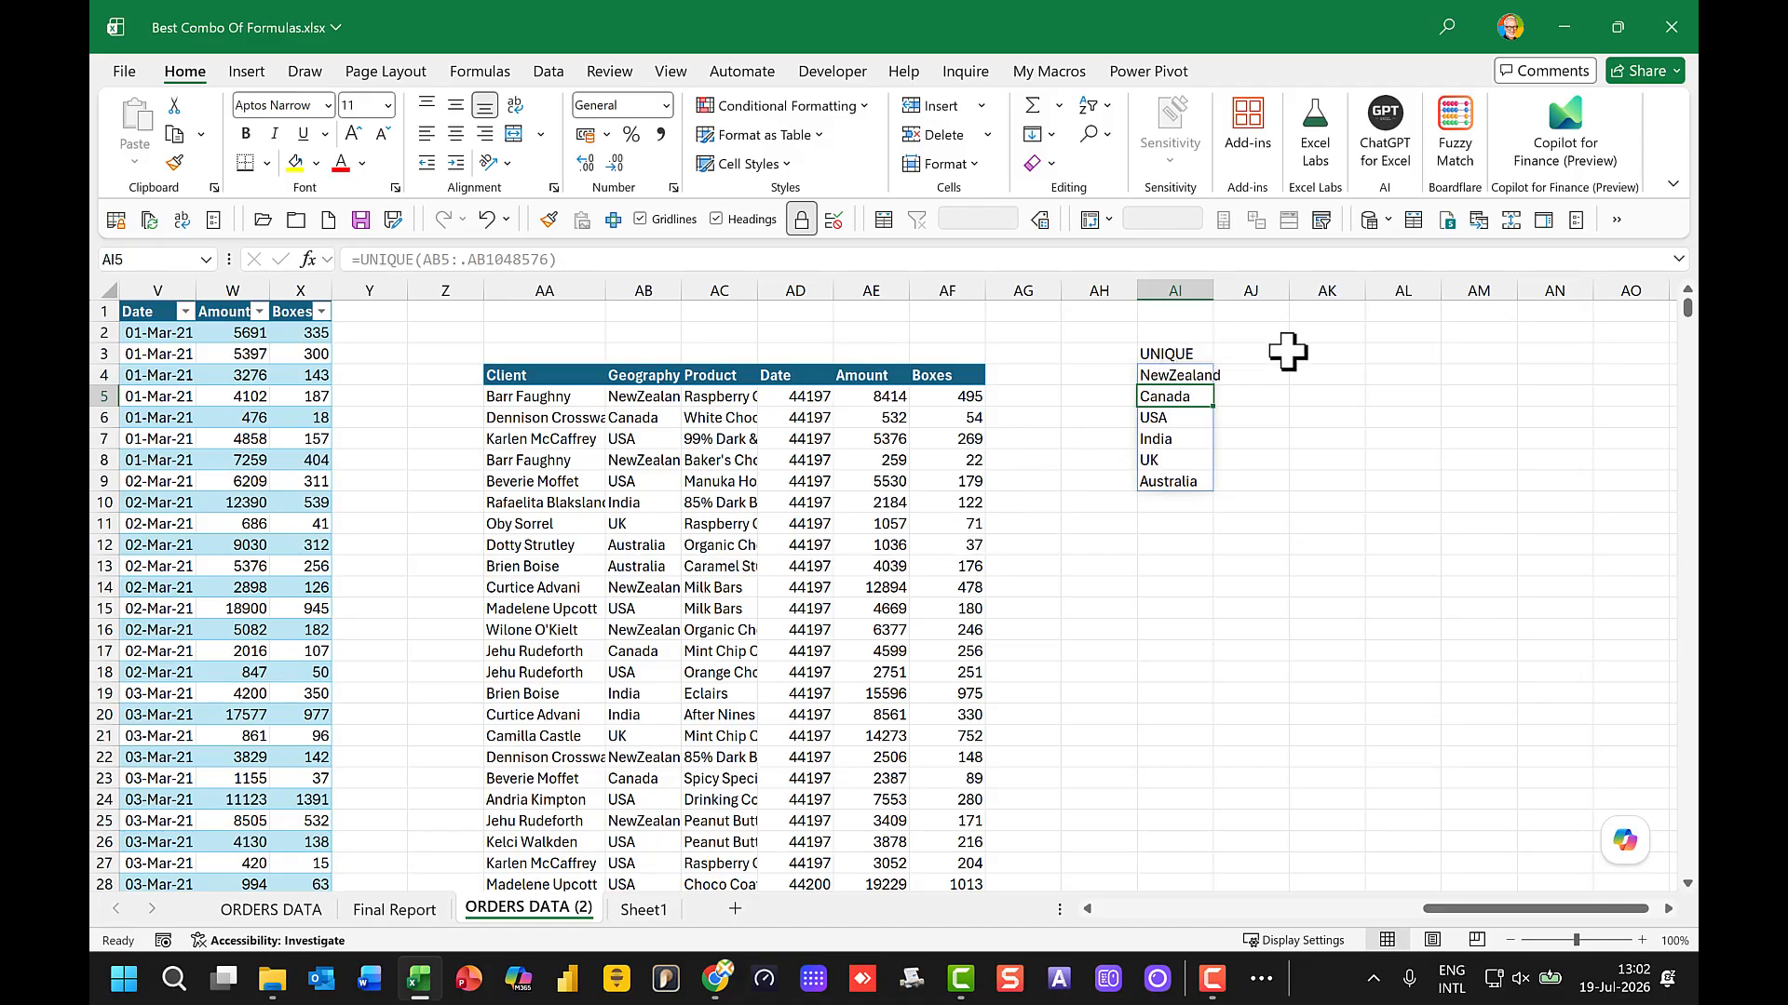
Step: Enter the heading DROP DOWN in AK3
left_click(1322, 355)
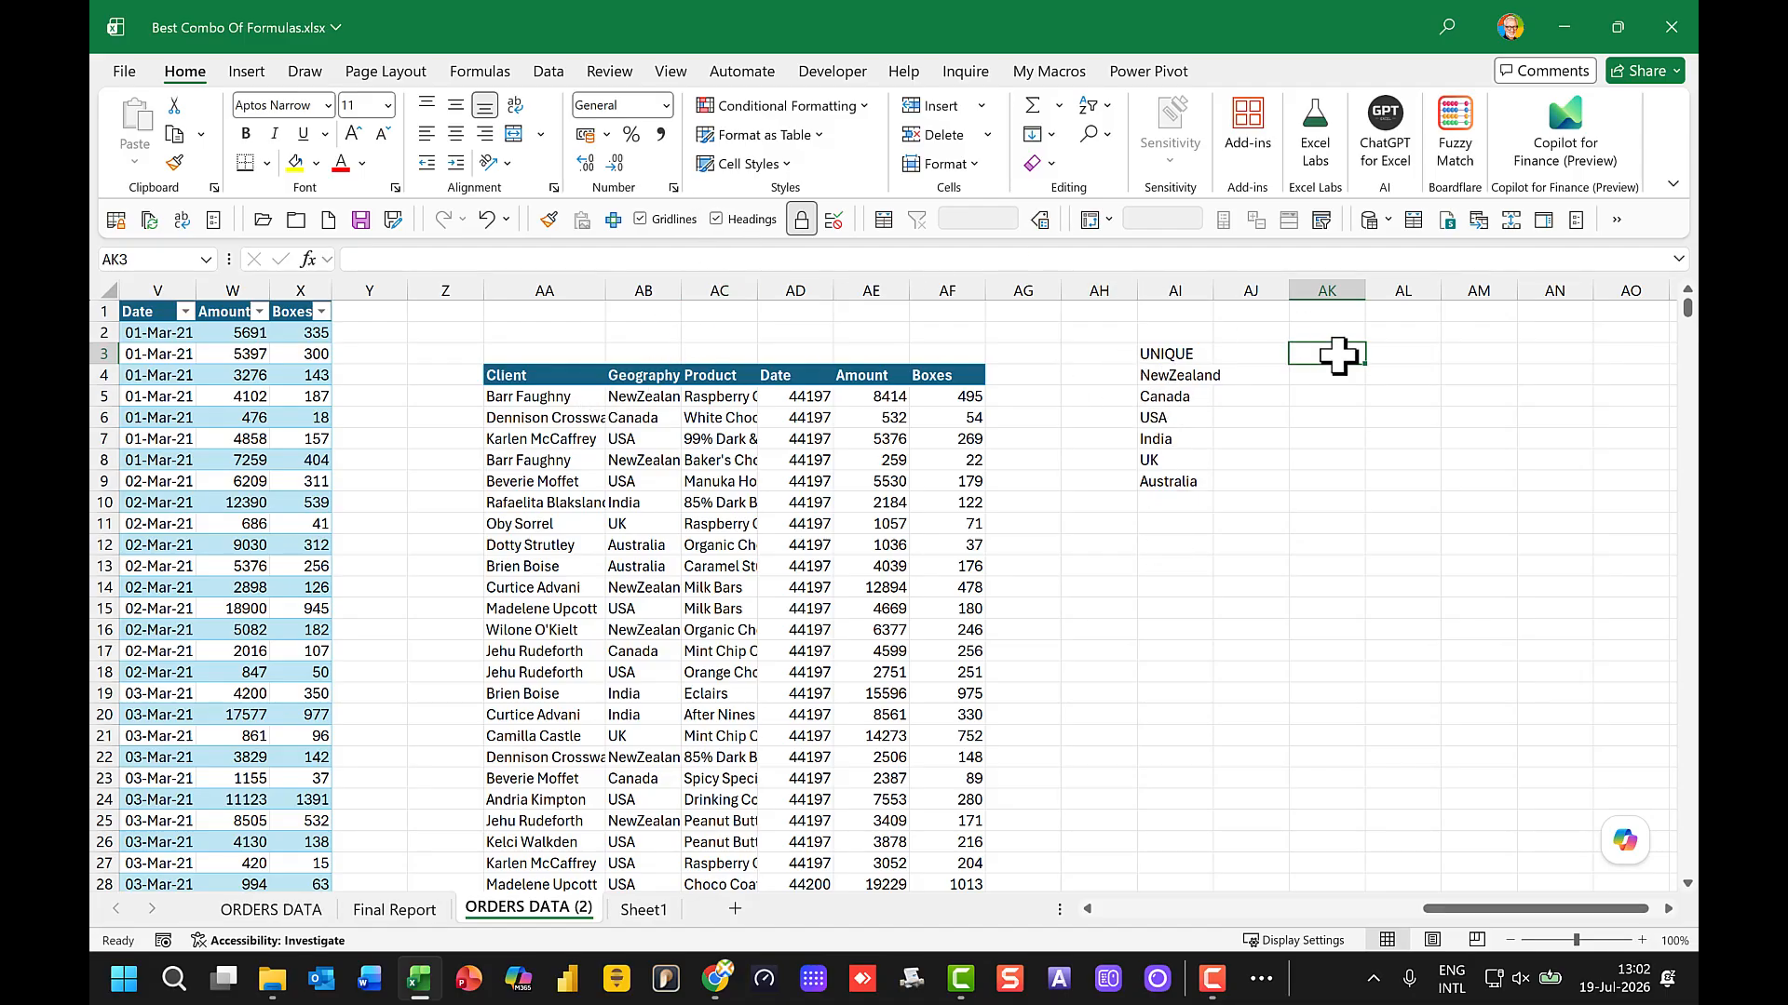
type("DRO")
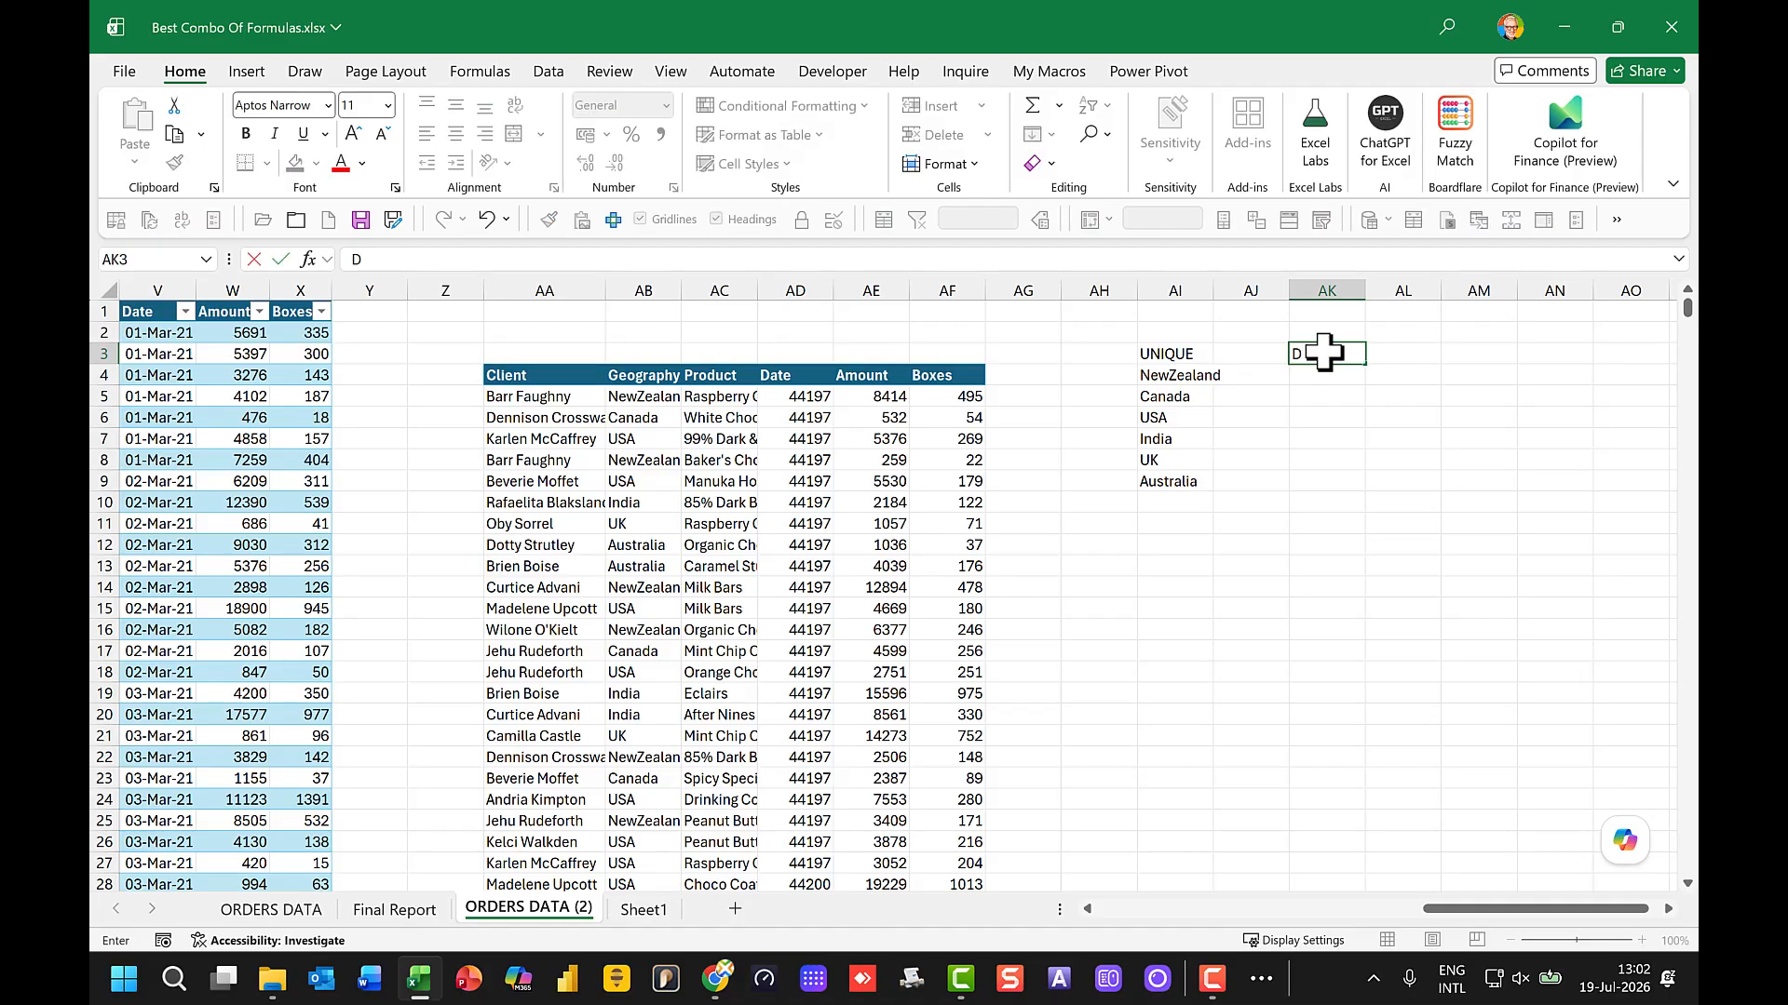
type("P DOWN")
key("Return")
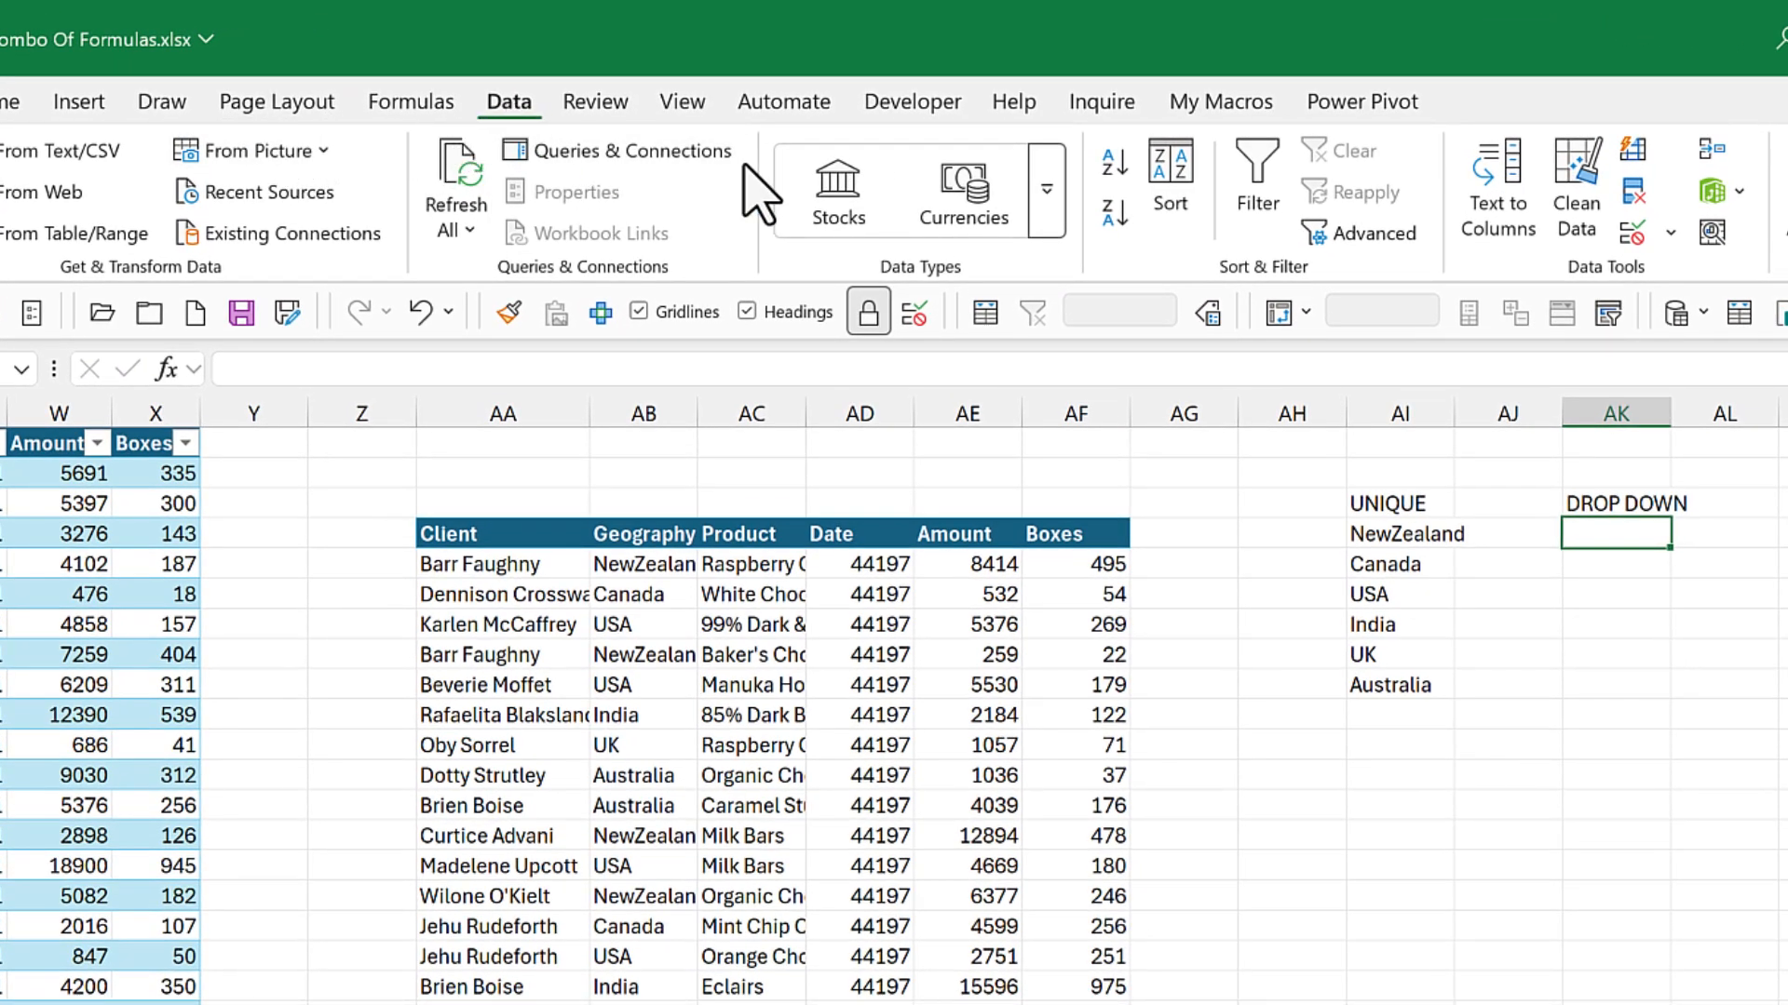
Step: Add a List data validation to AK4 with the spilled country list =$AI$4# as its source
left_click(1631, 231)
left_click(689, 538)
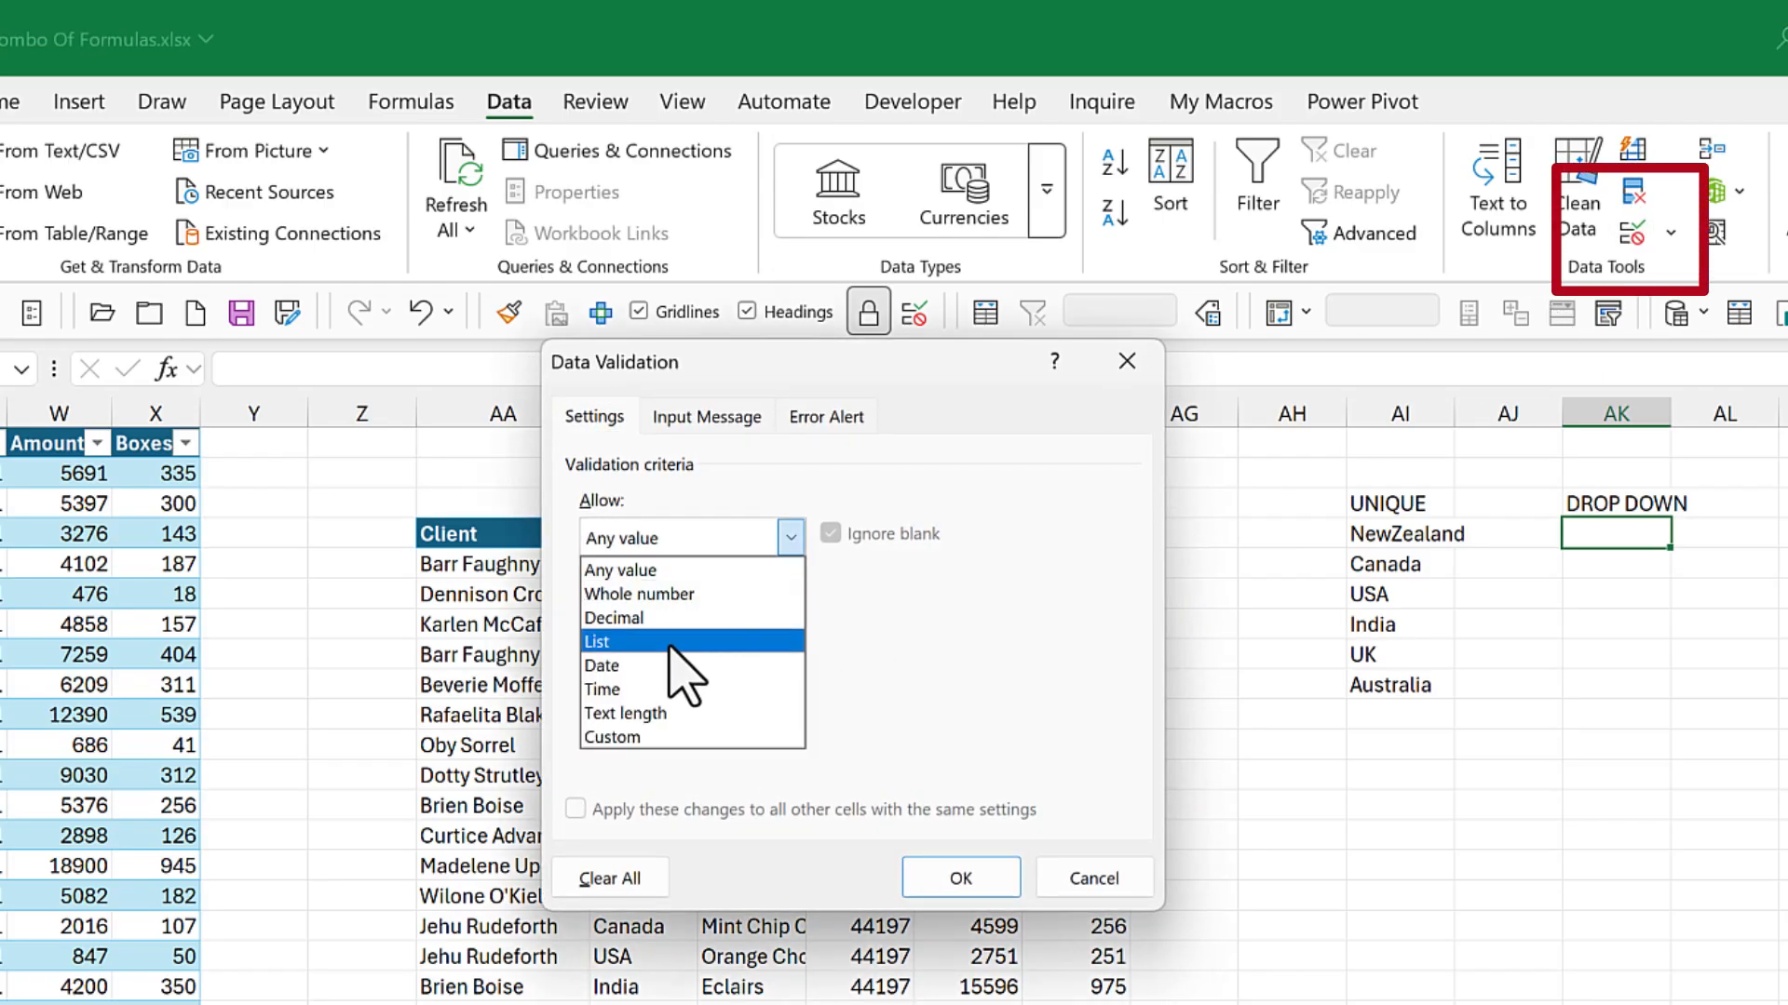
left_click(684, 641)
left_click(668, 693)
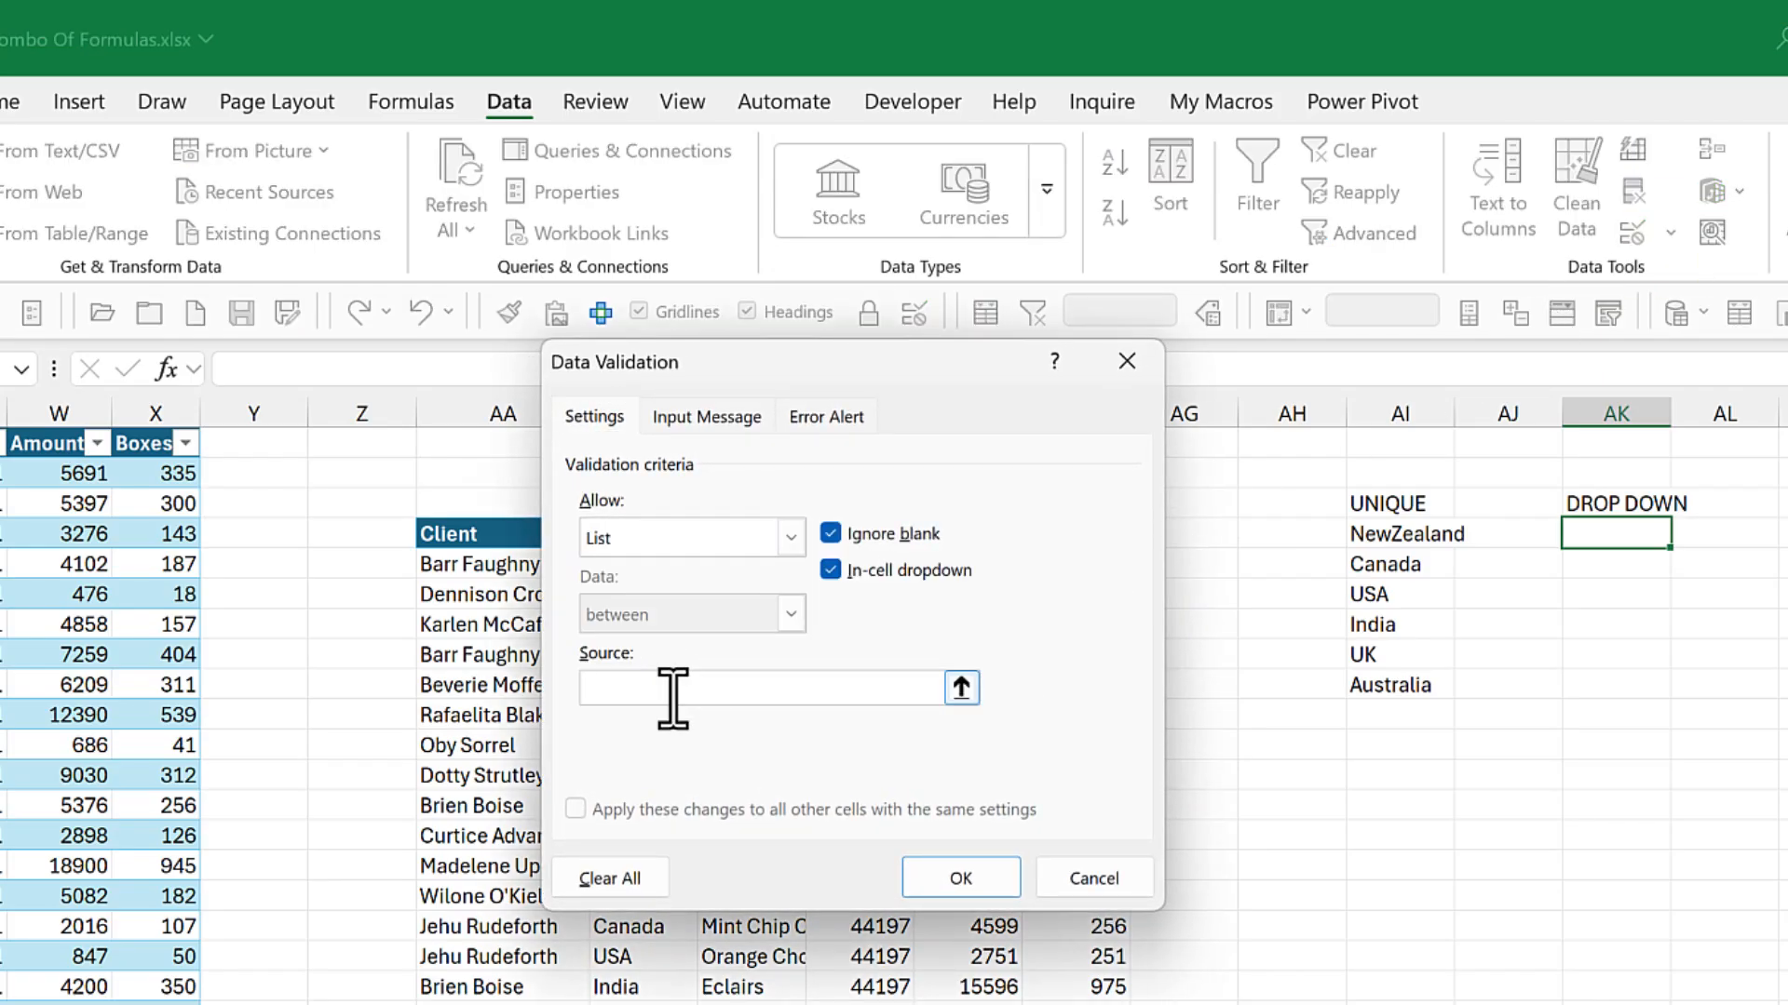
type("=")
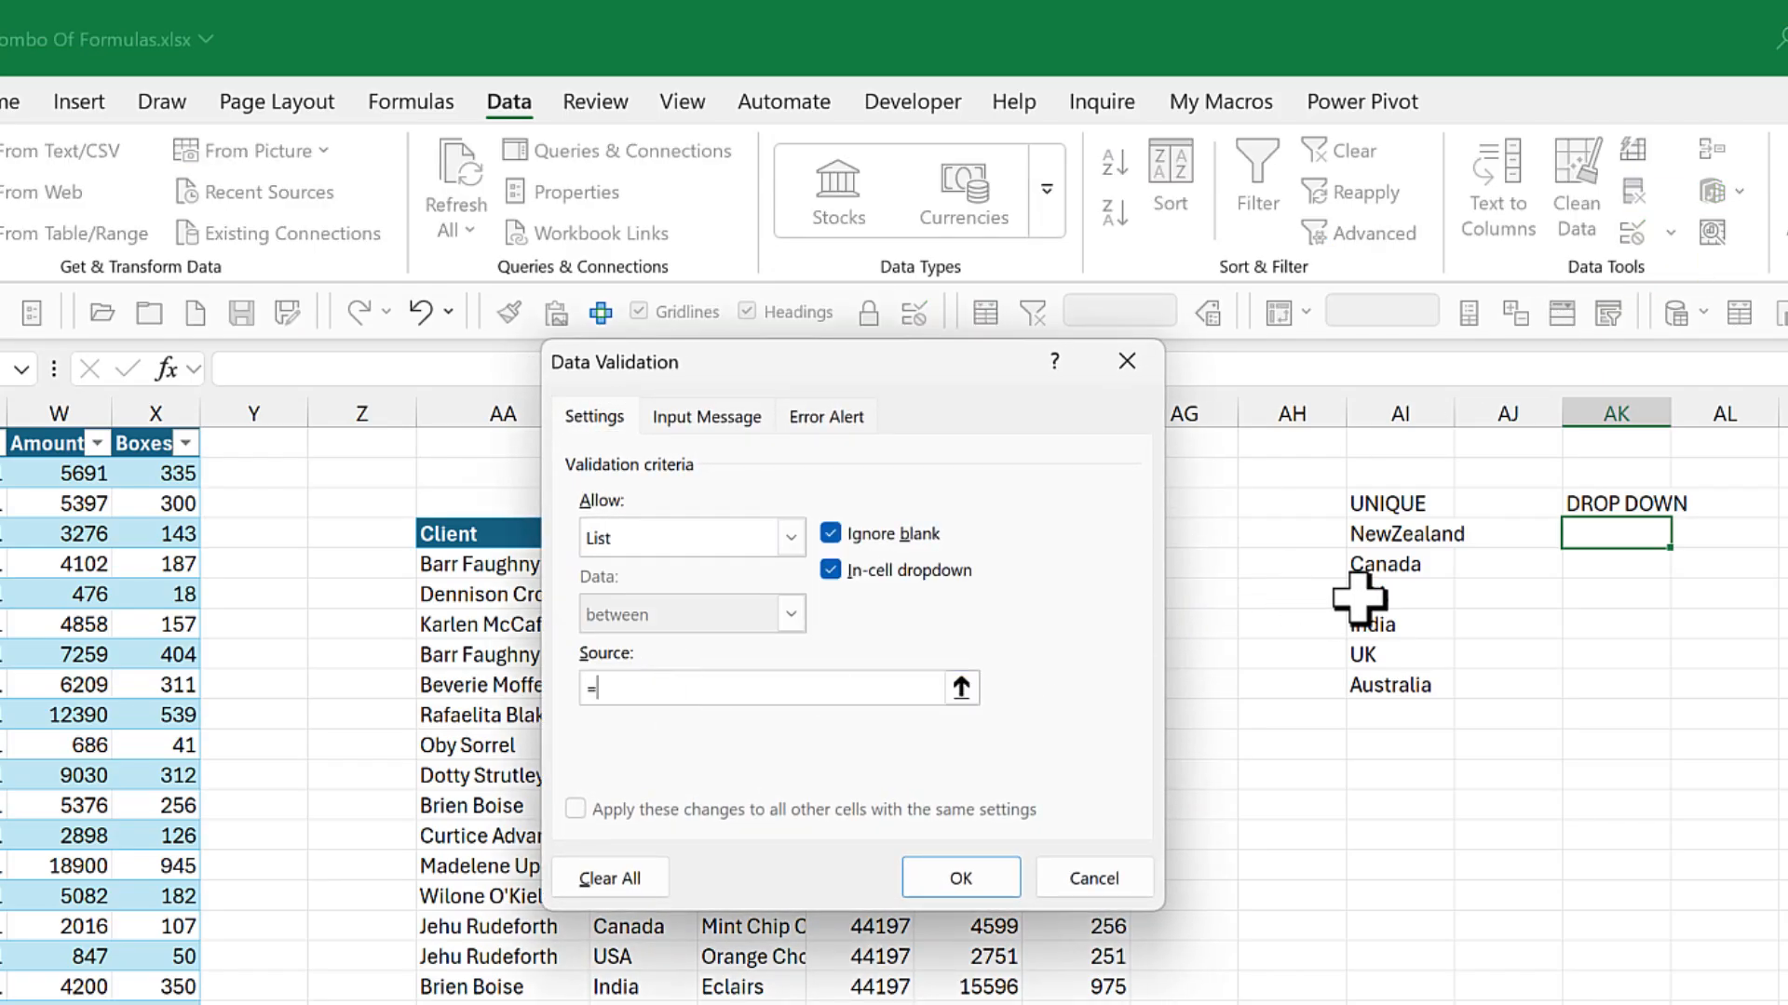
left_click(1394, 537)
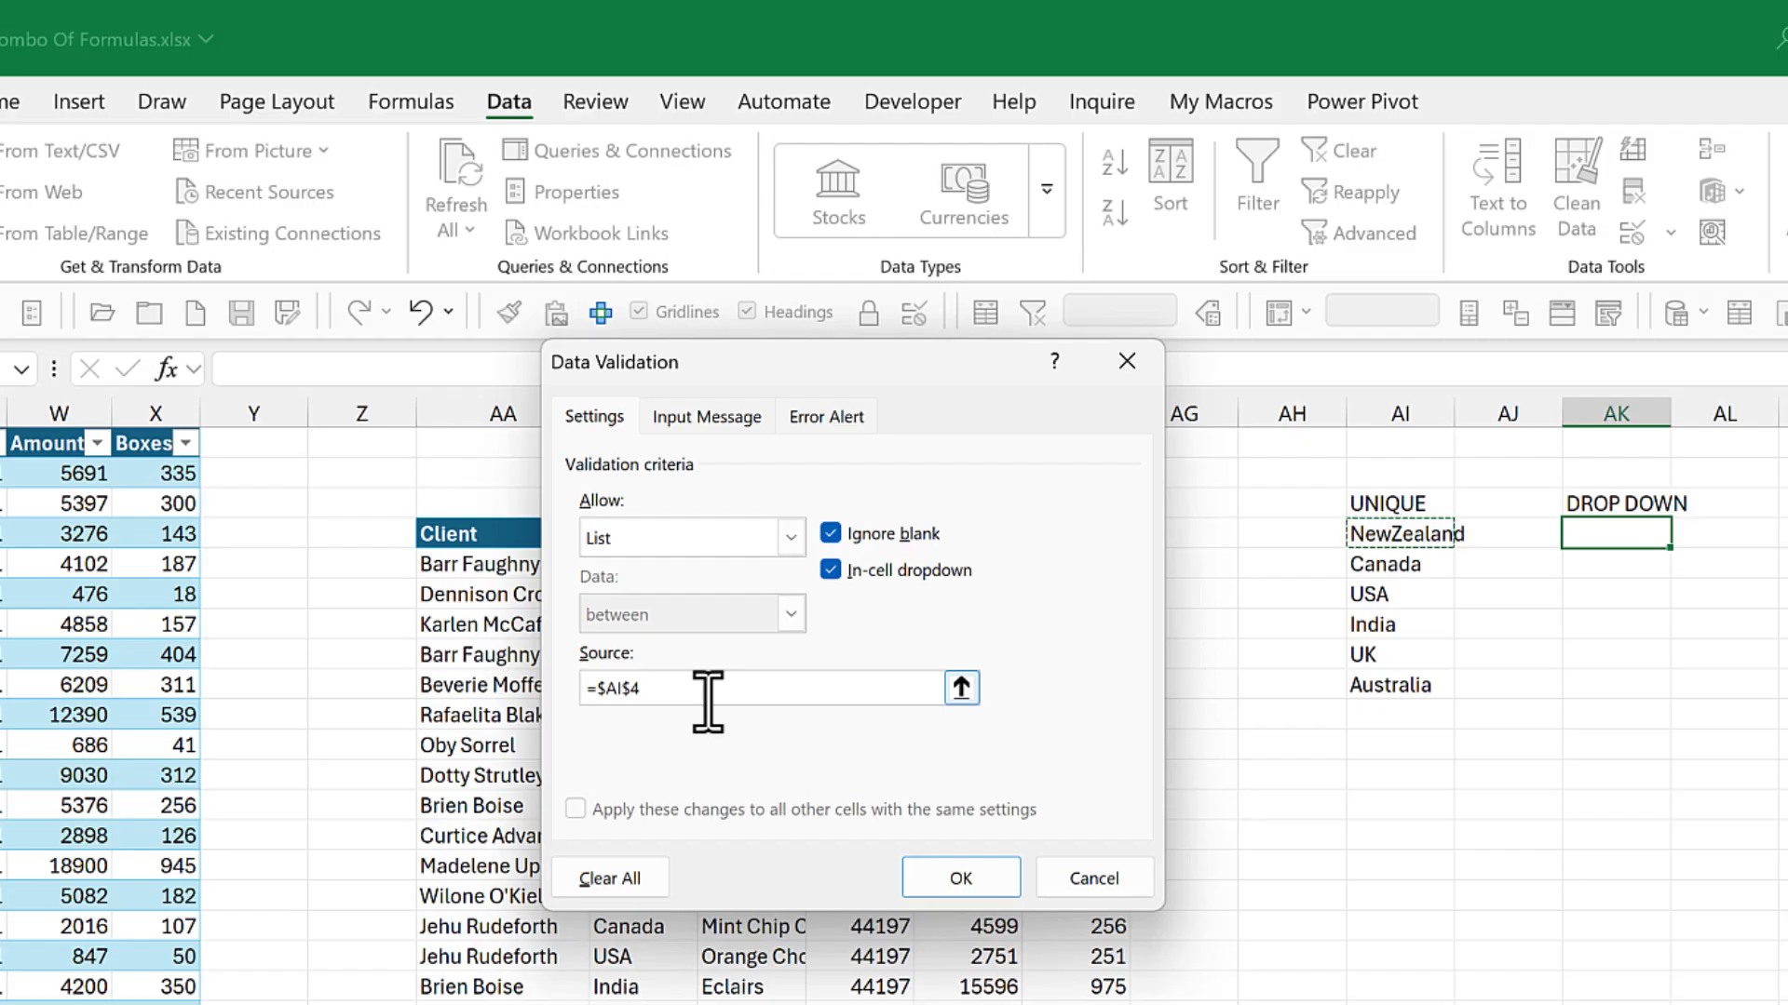
type("#")
key("Return")
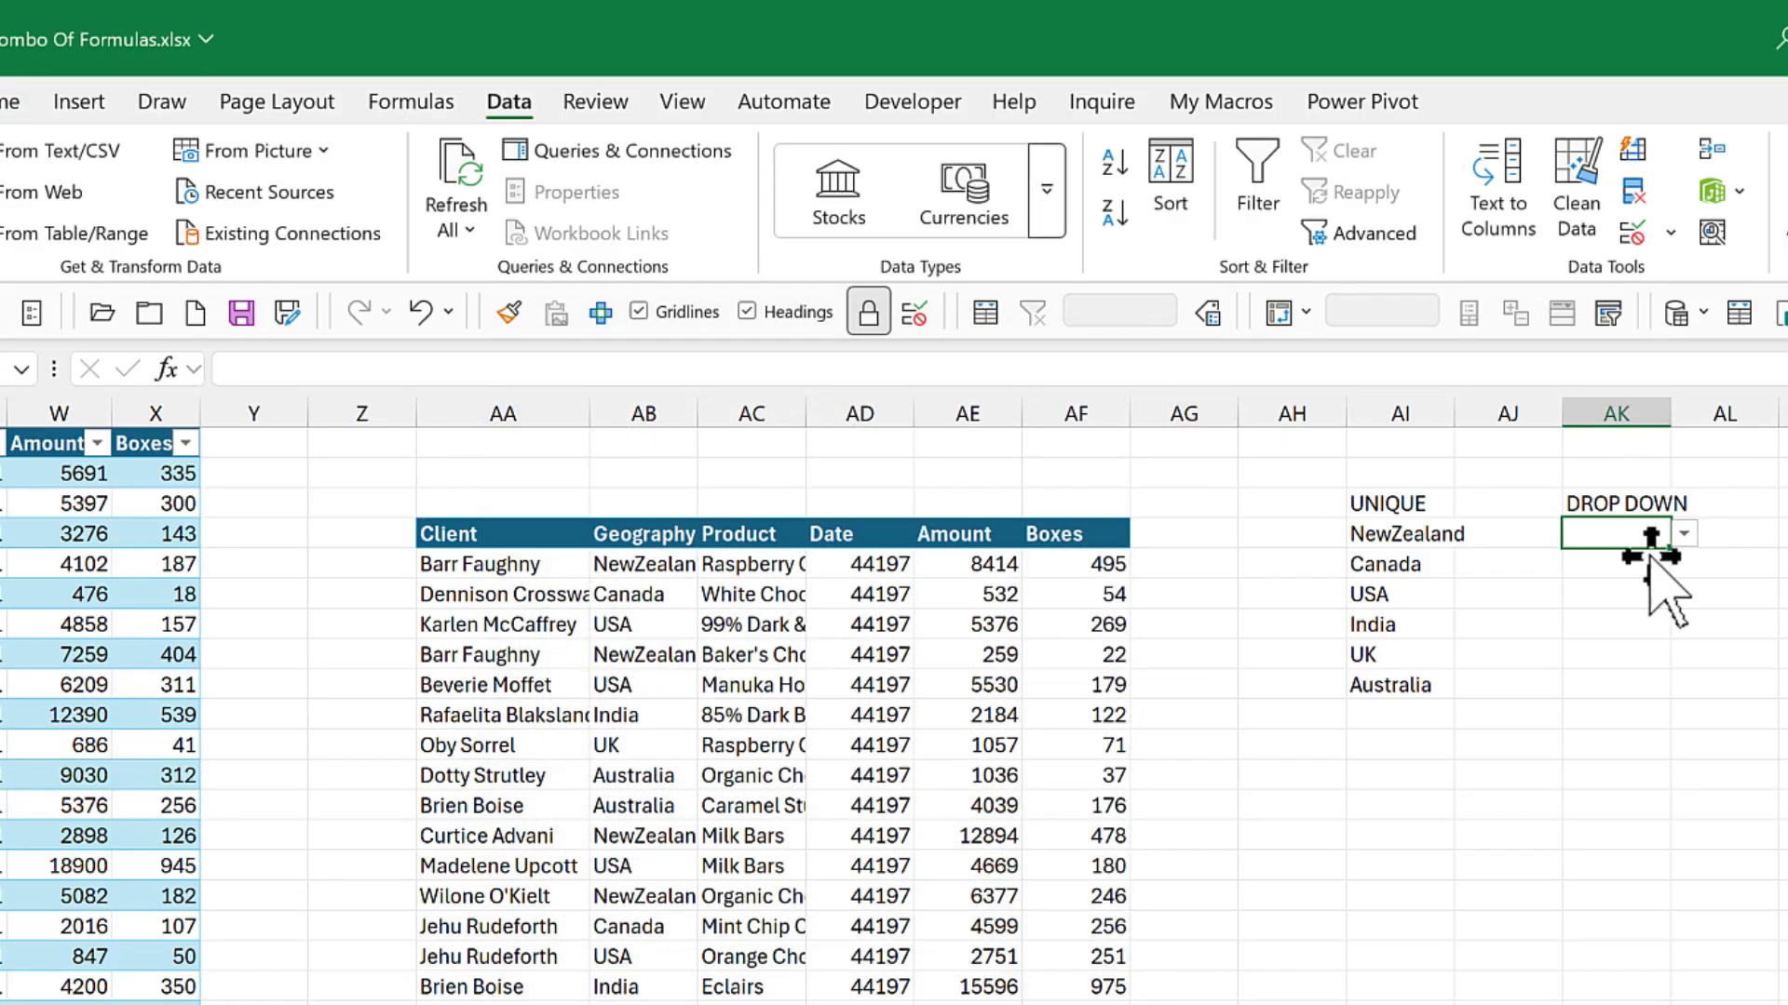
Step: Check the country choices offered by the dropdown in AK4, leaving the cell empty
left_click(1684, 534)
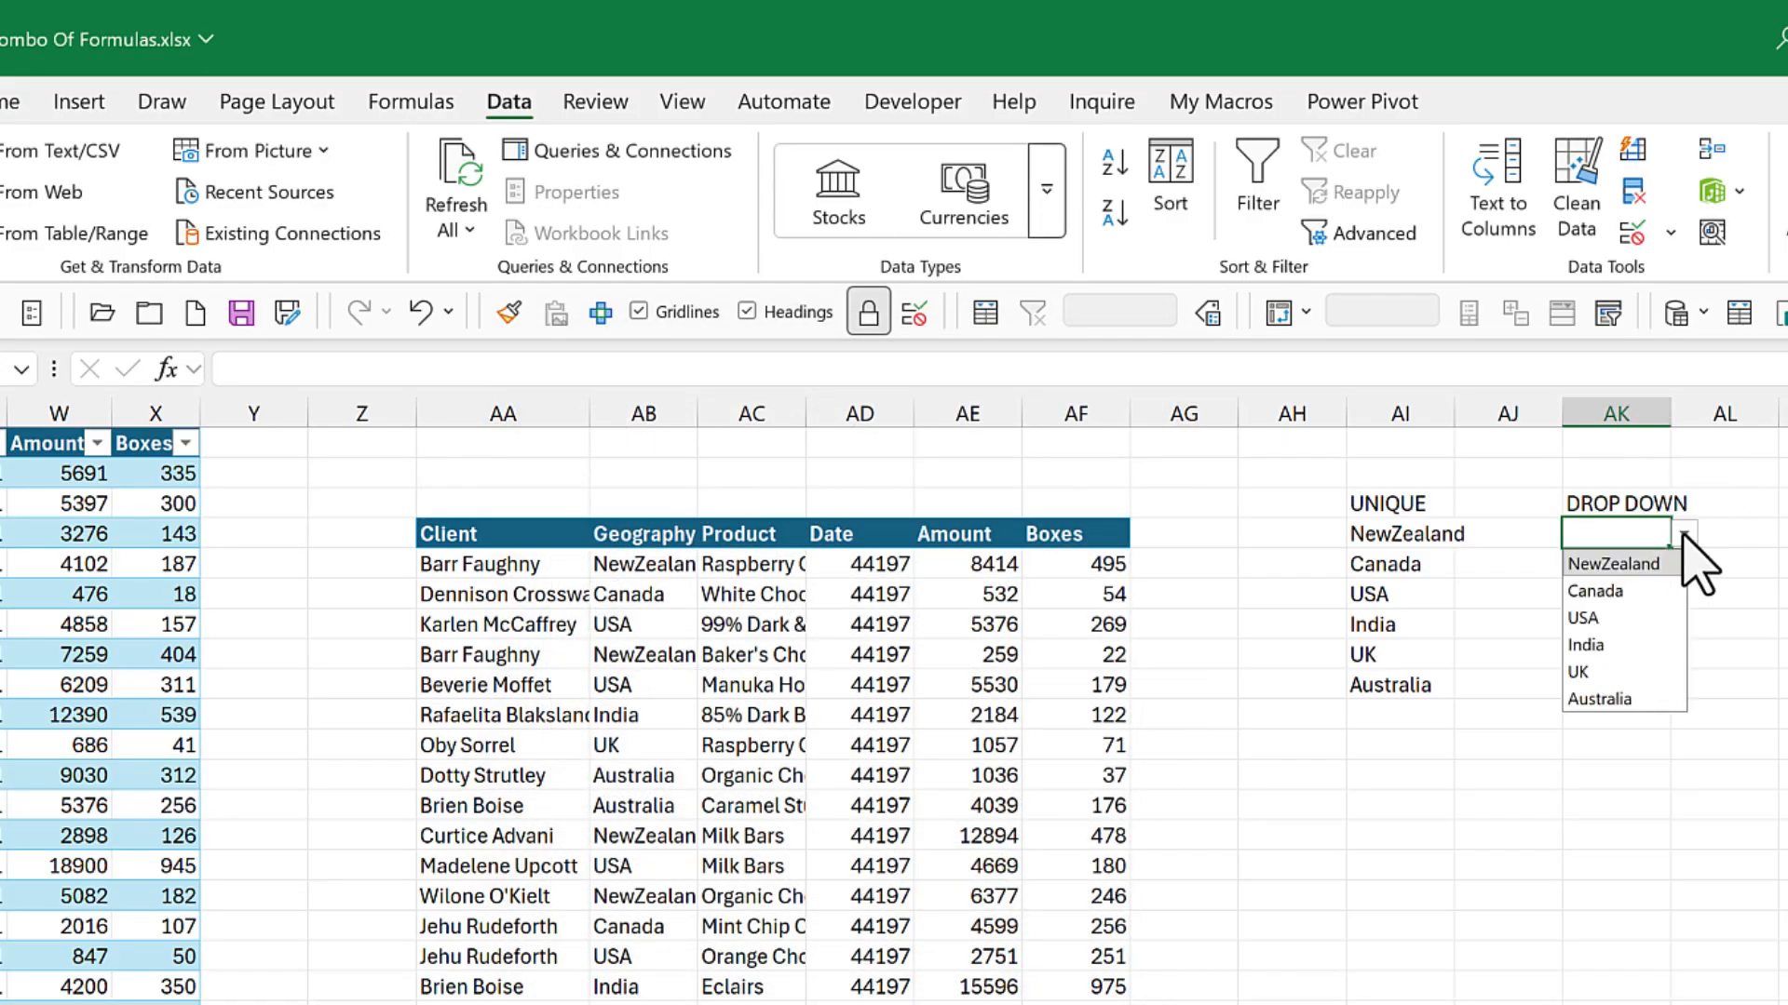
left_click(1696, 558)
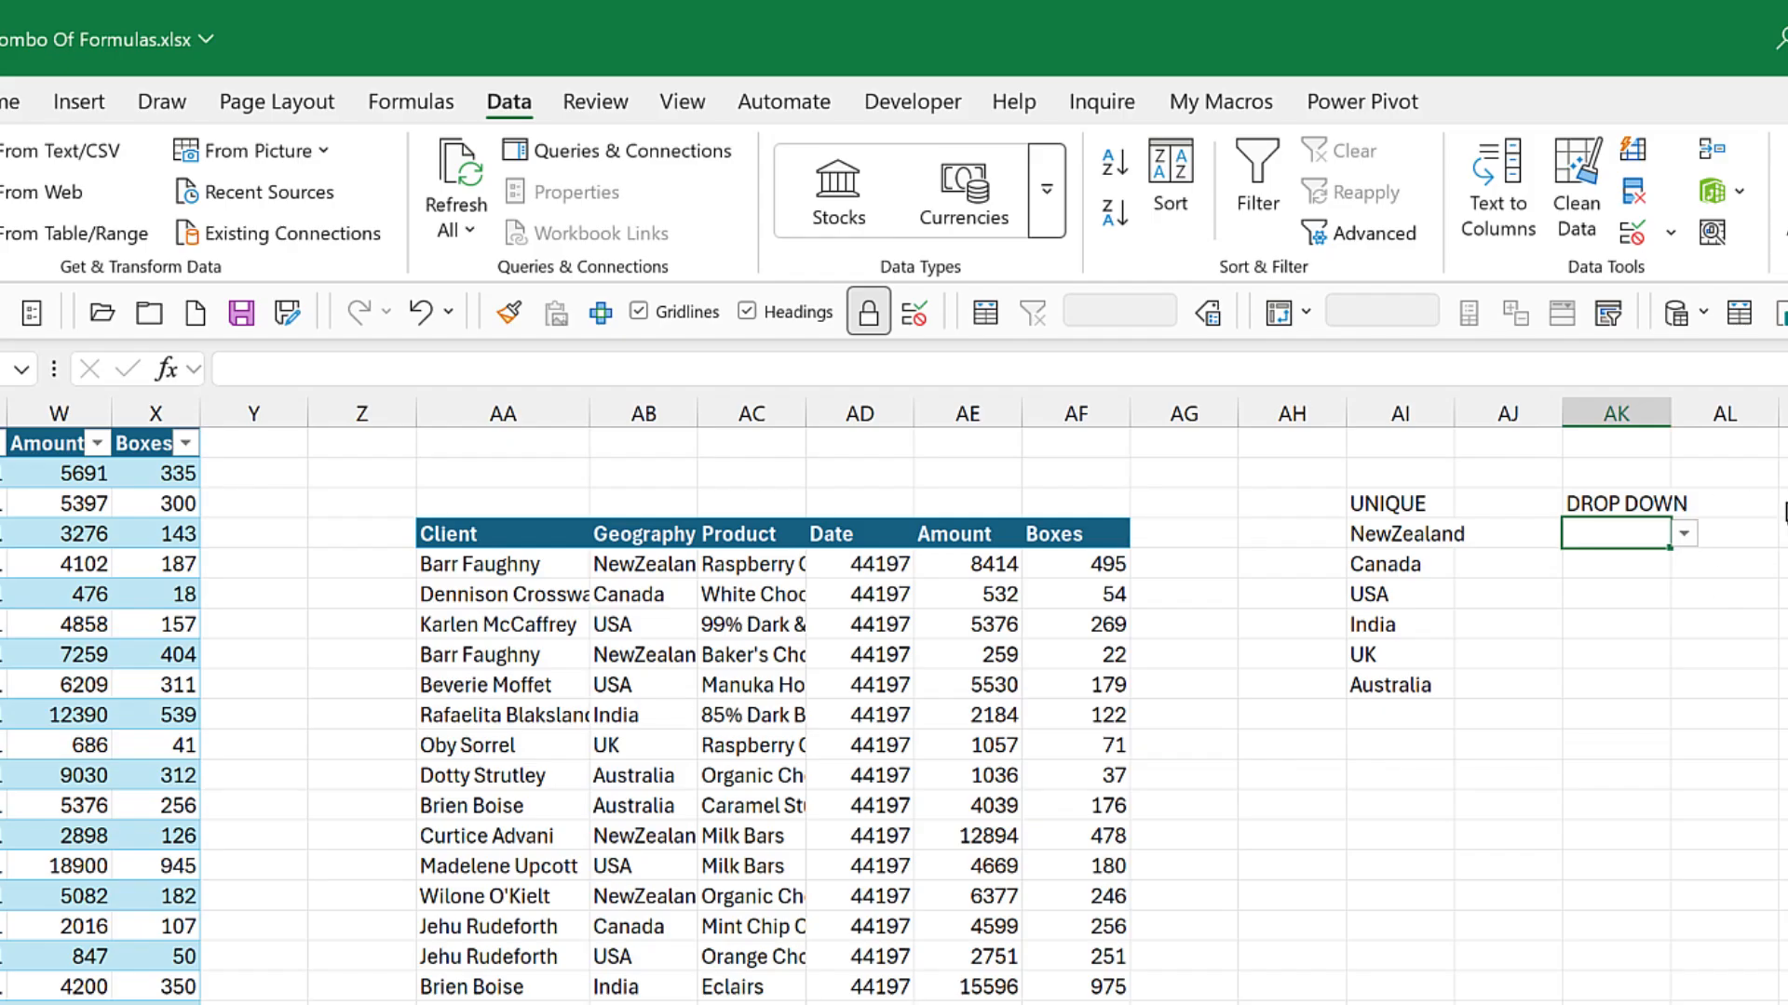
left_click(1787, 503)
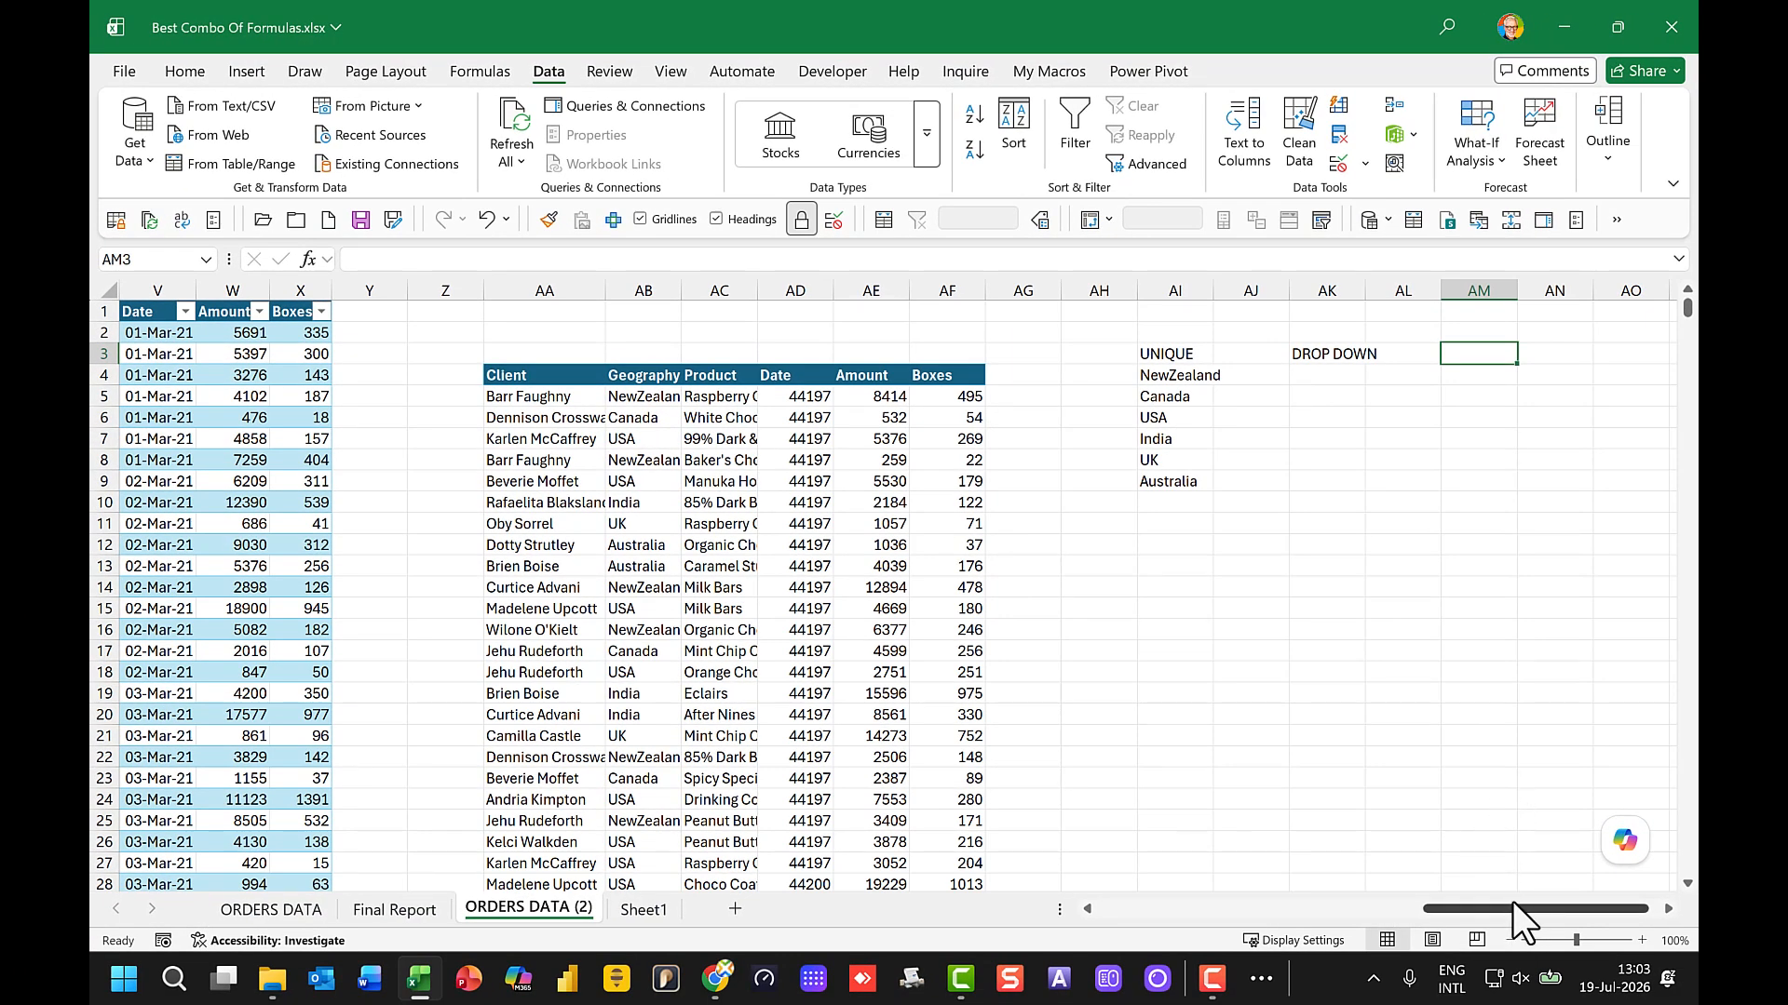
Step: Choose Canada from the country dropdown in AK4
left_click_drag(1515, 907, 1558, 909)
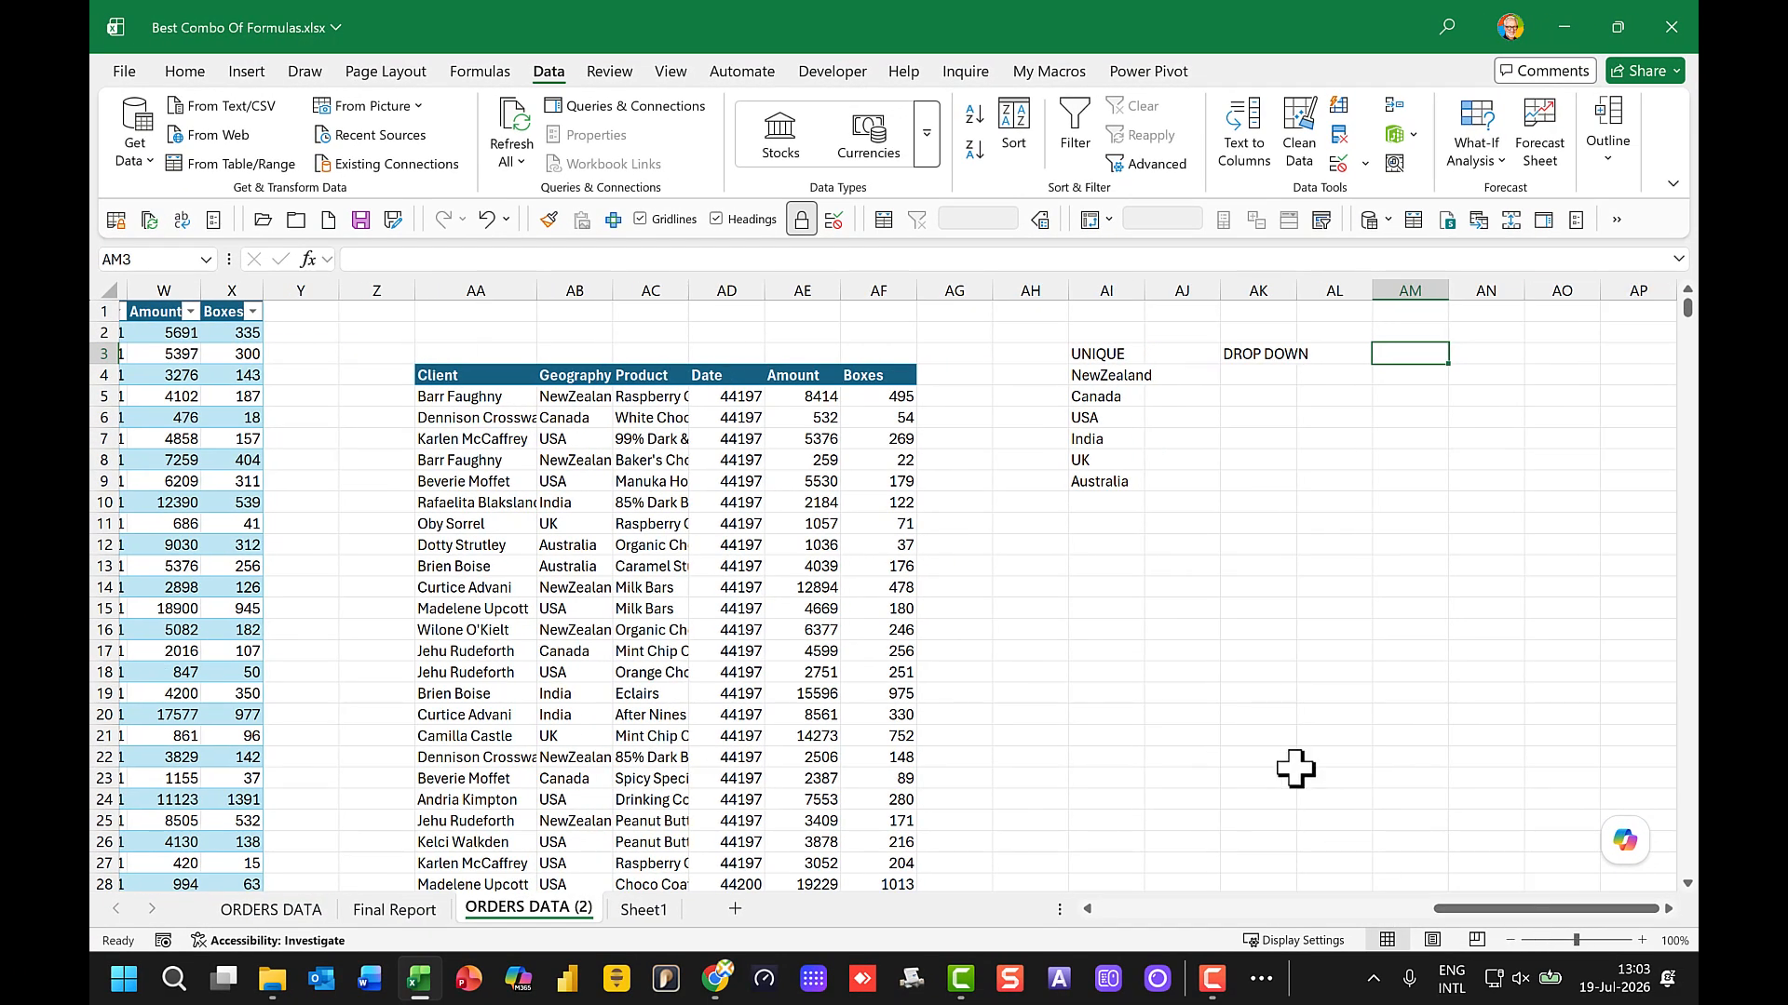
left_click(1257, 375)
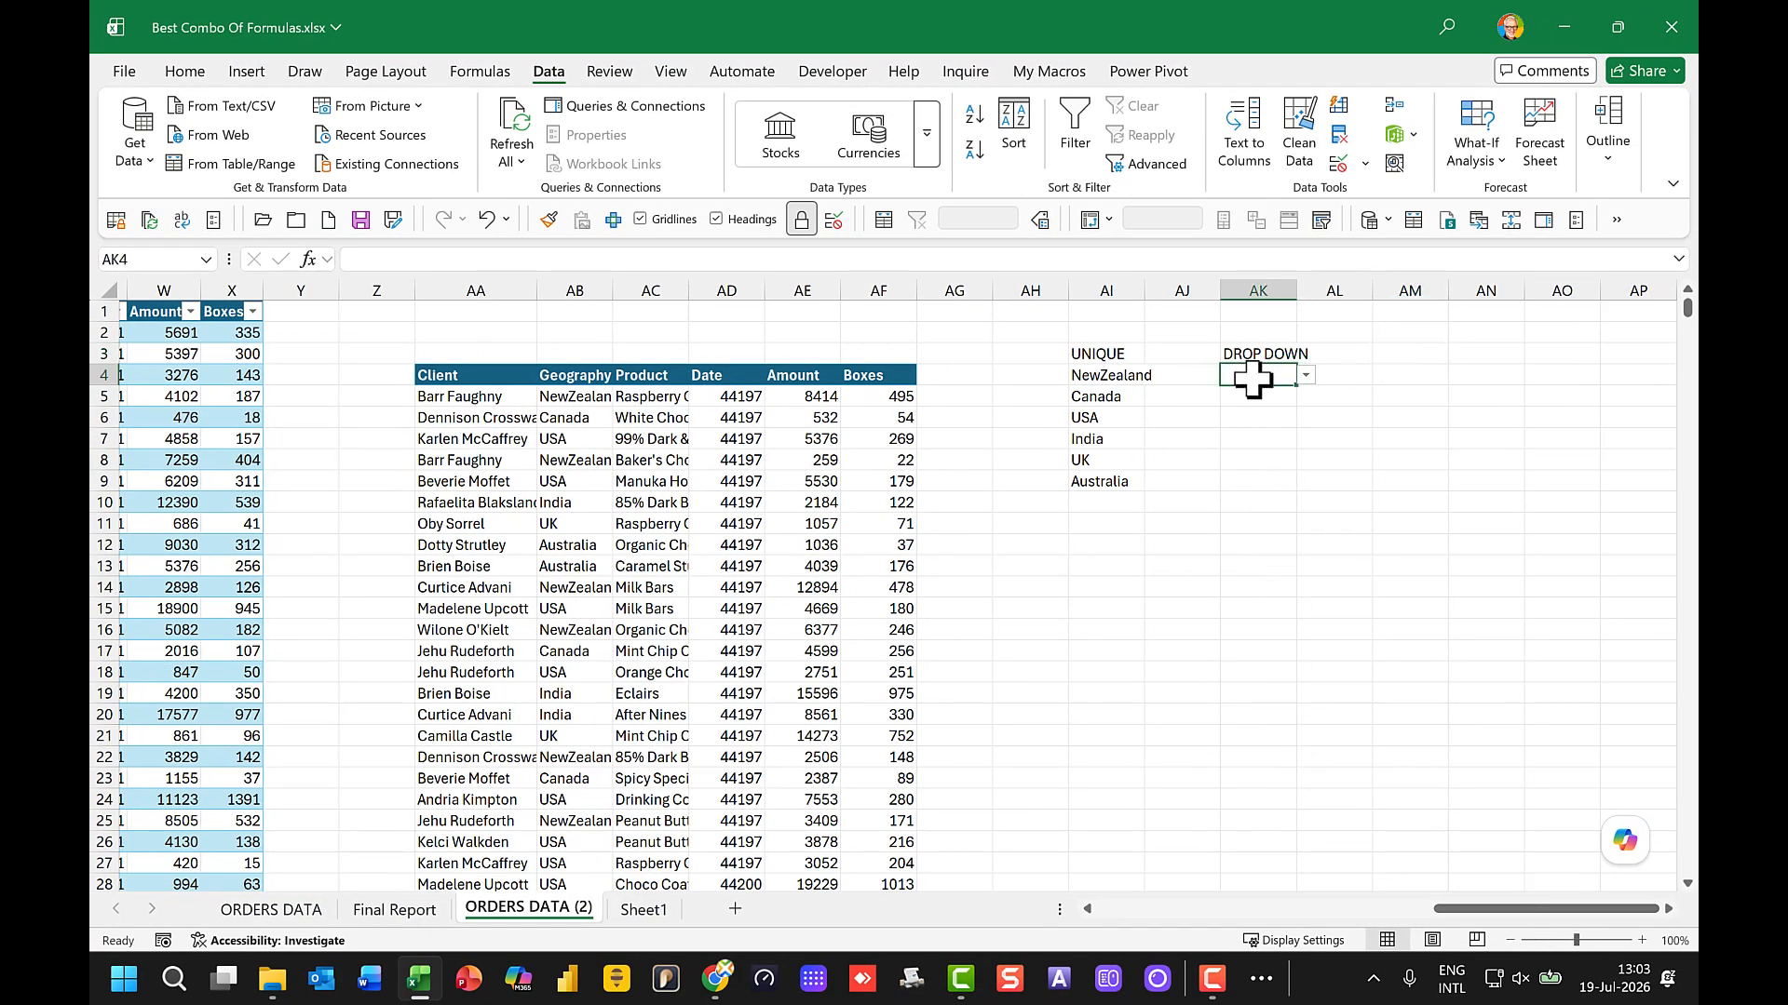
left_click(1305, 376)
left_click(1223, 416)
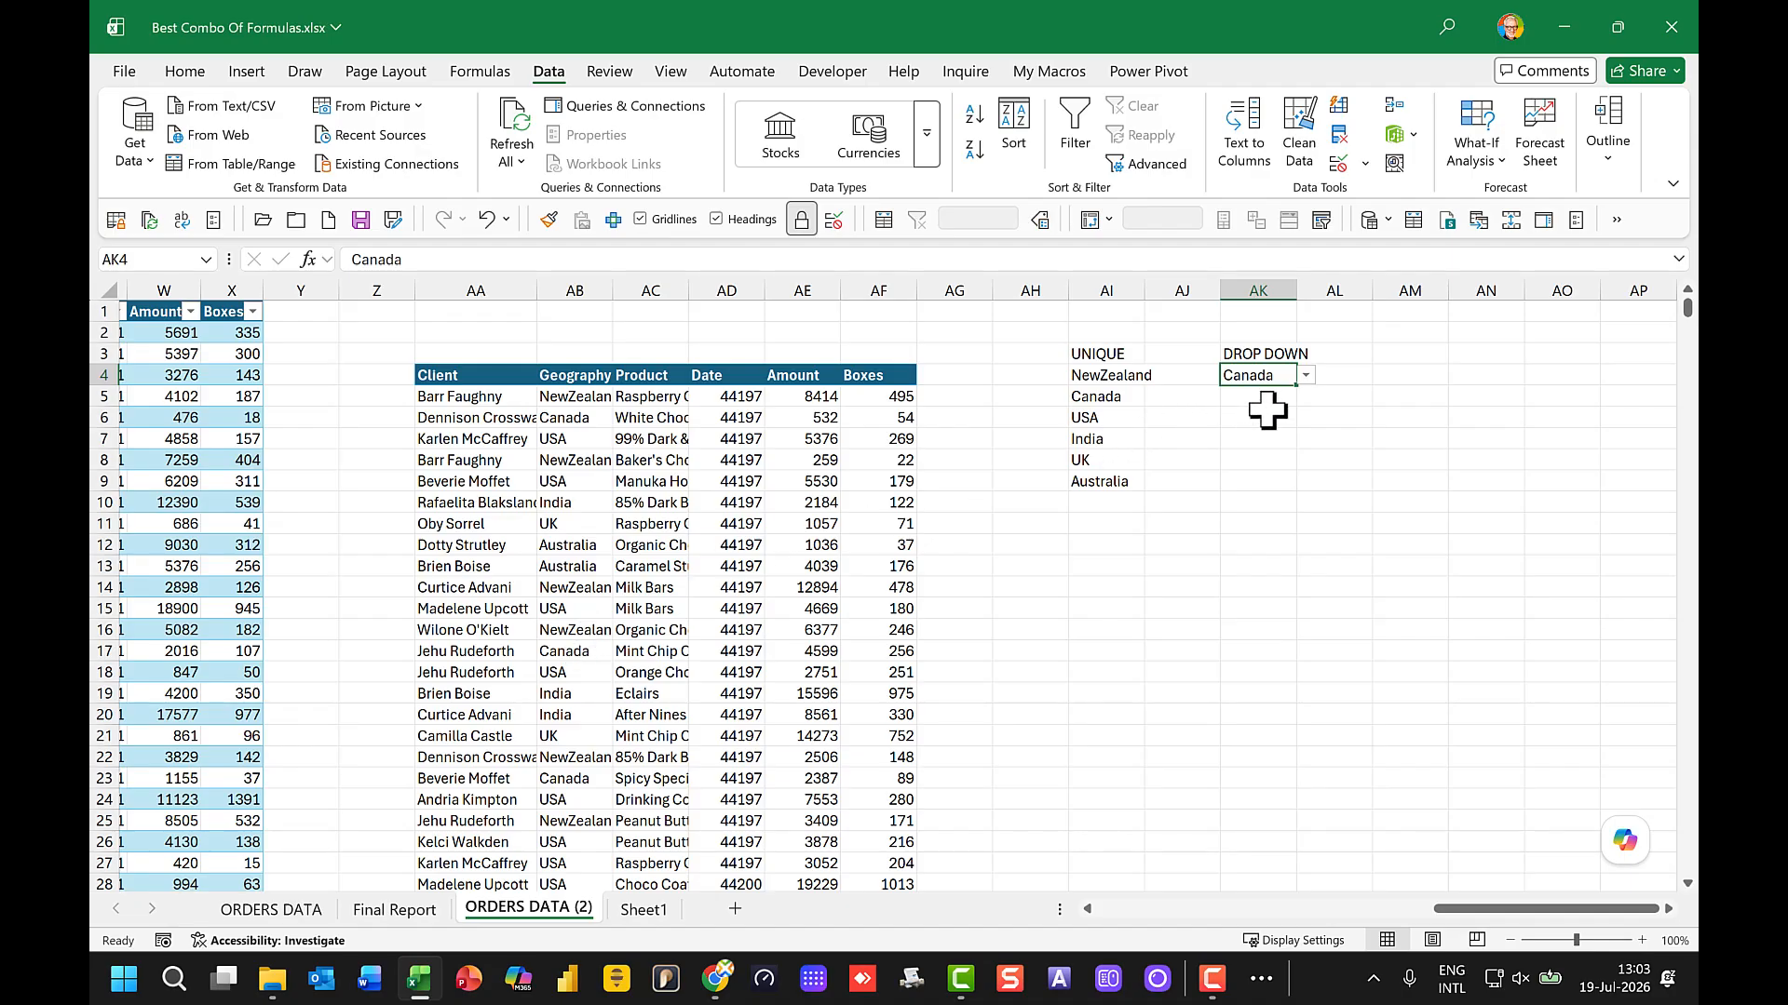
Step: Start a FILTER formula in AM4 with the spilled sales report AA5# as its array
left_click(1431, 375)
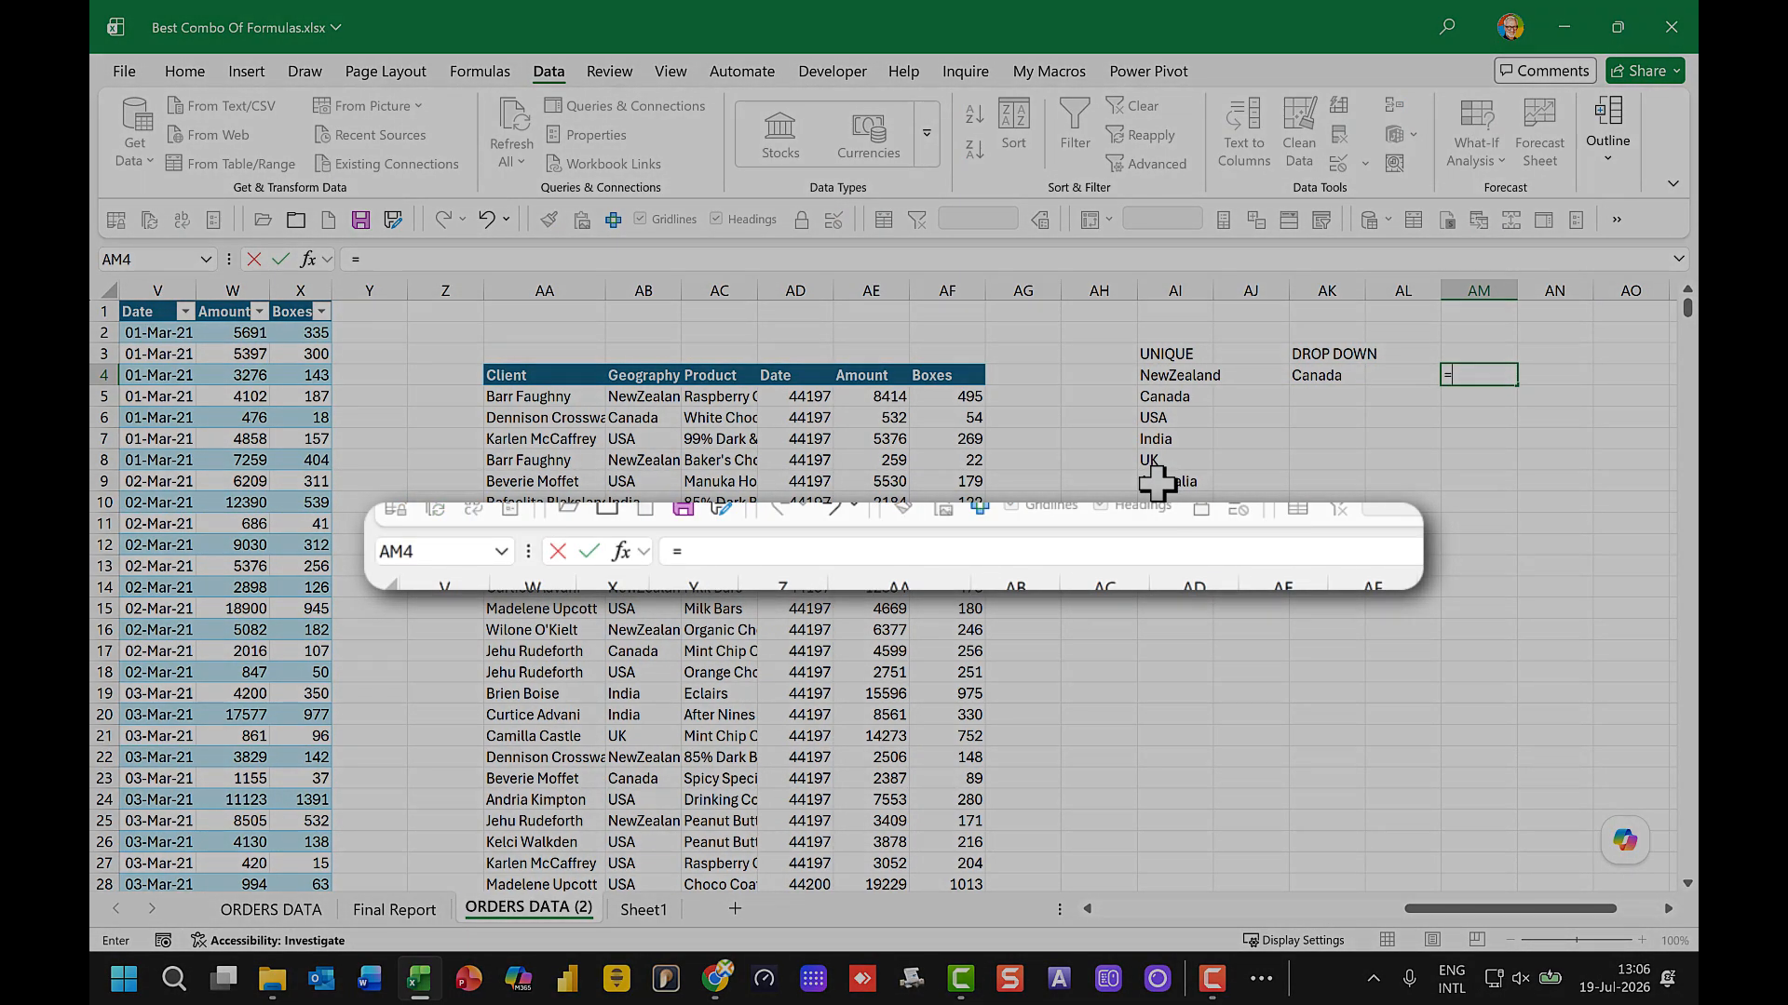
type("=filter")
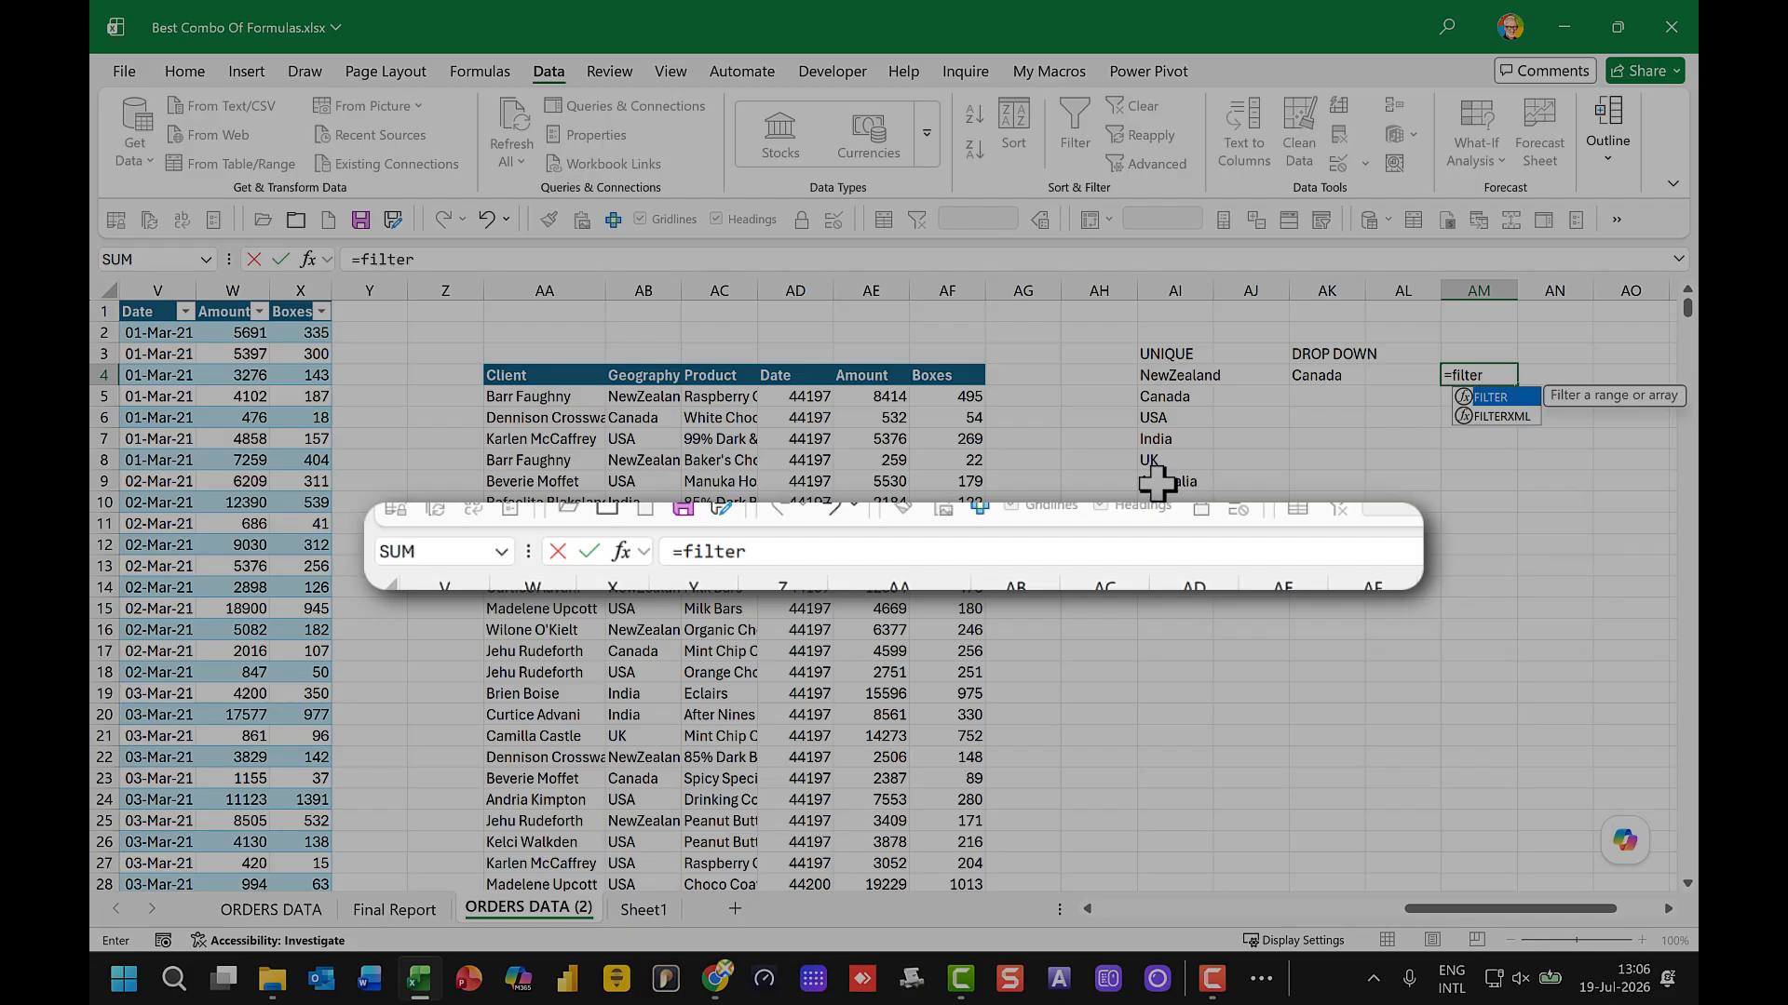
type("(")
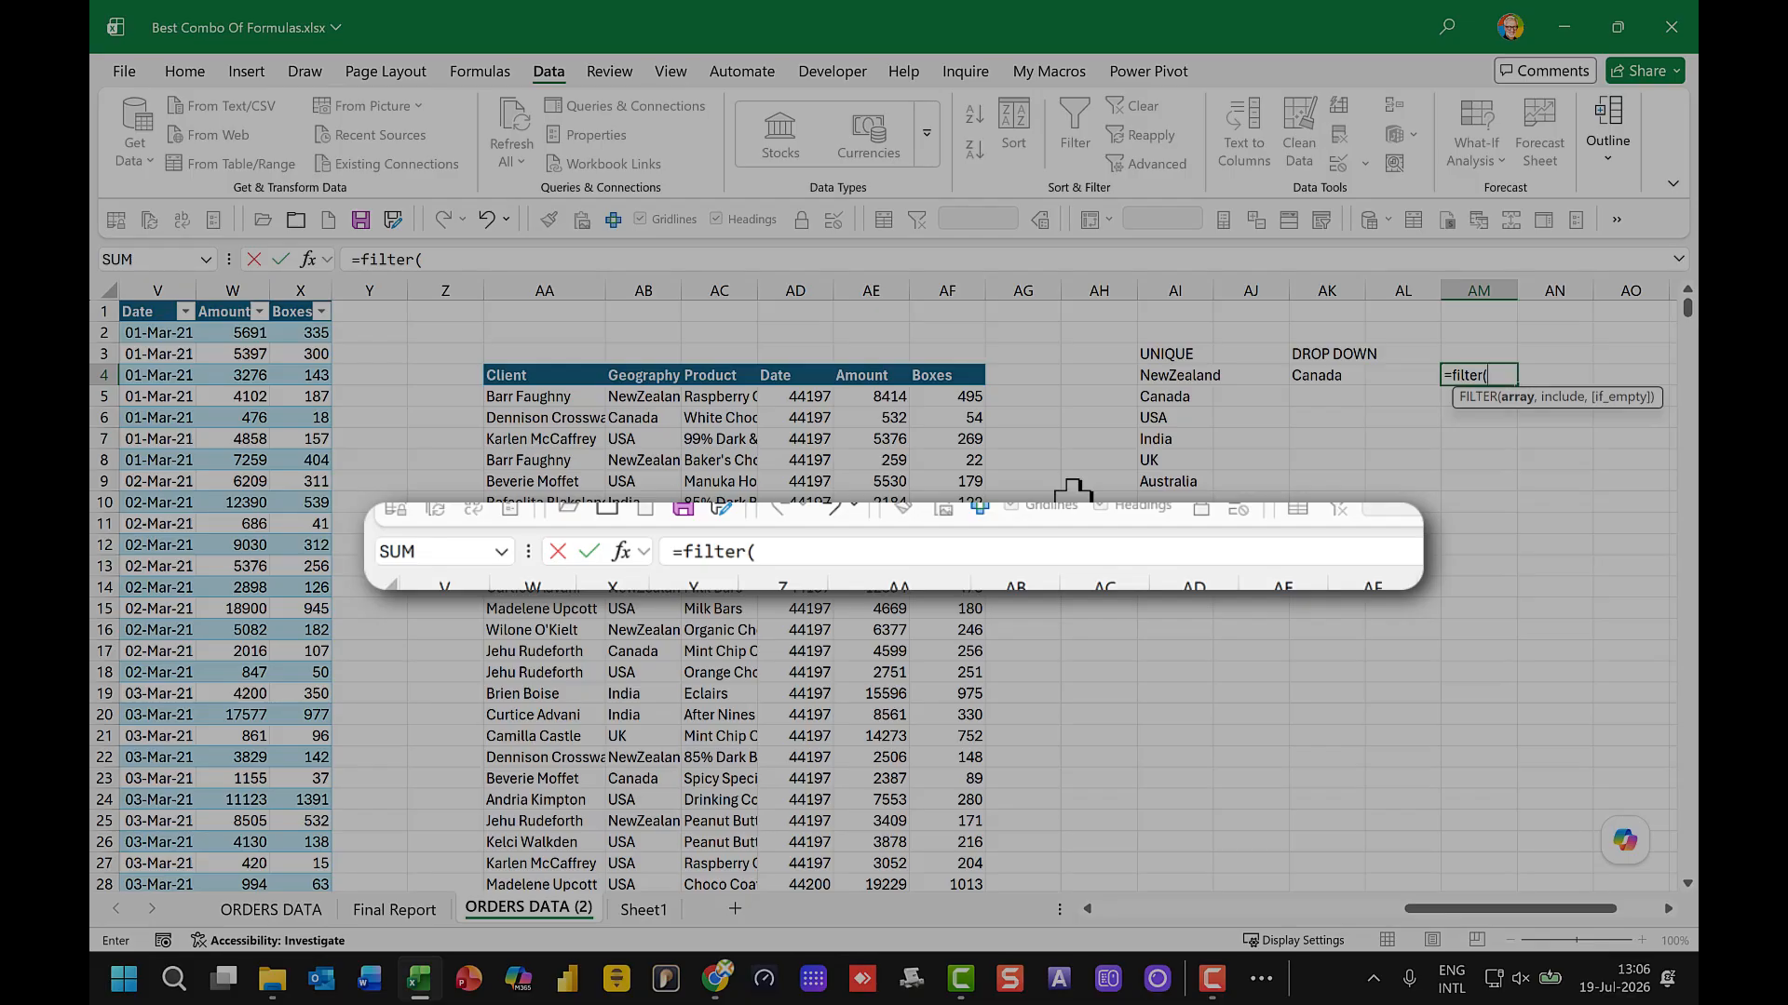
left_click(547, 397)
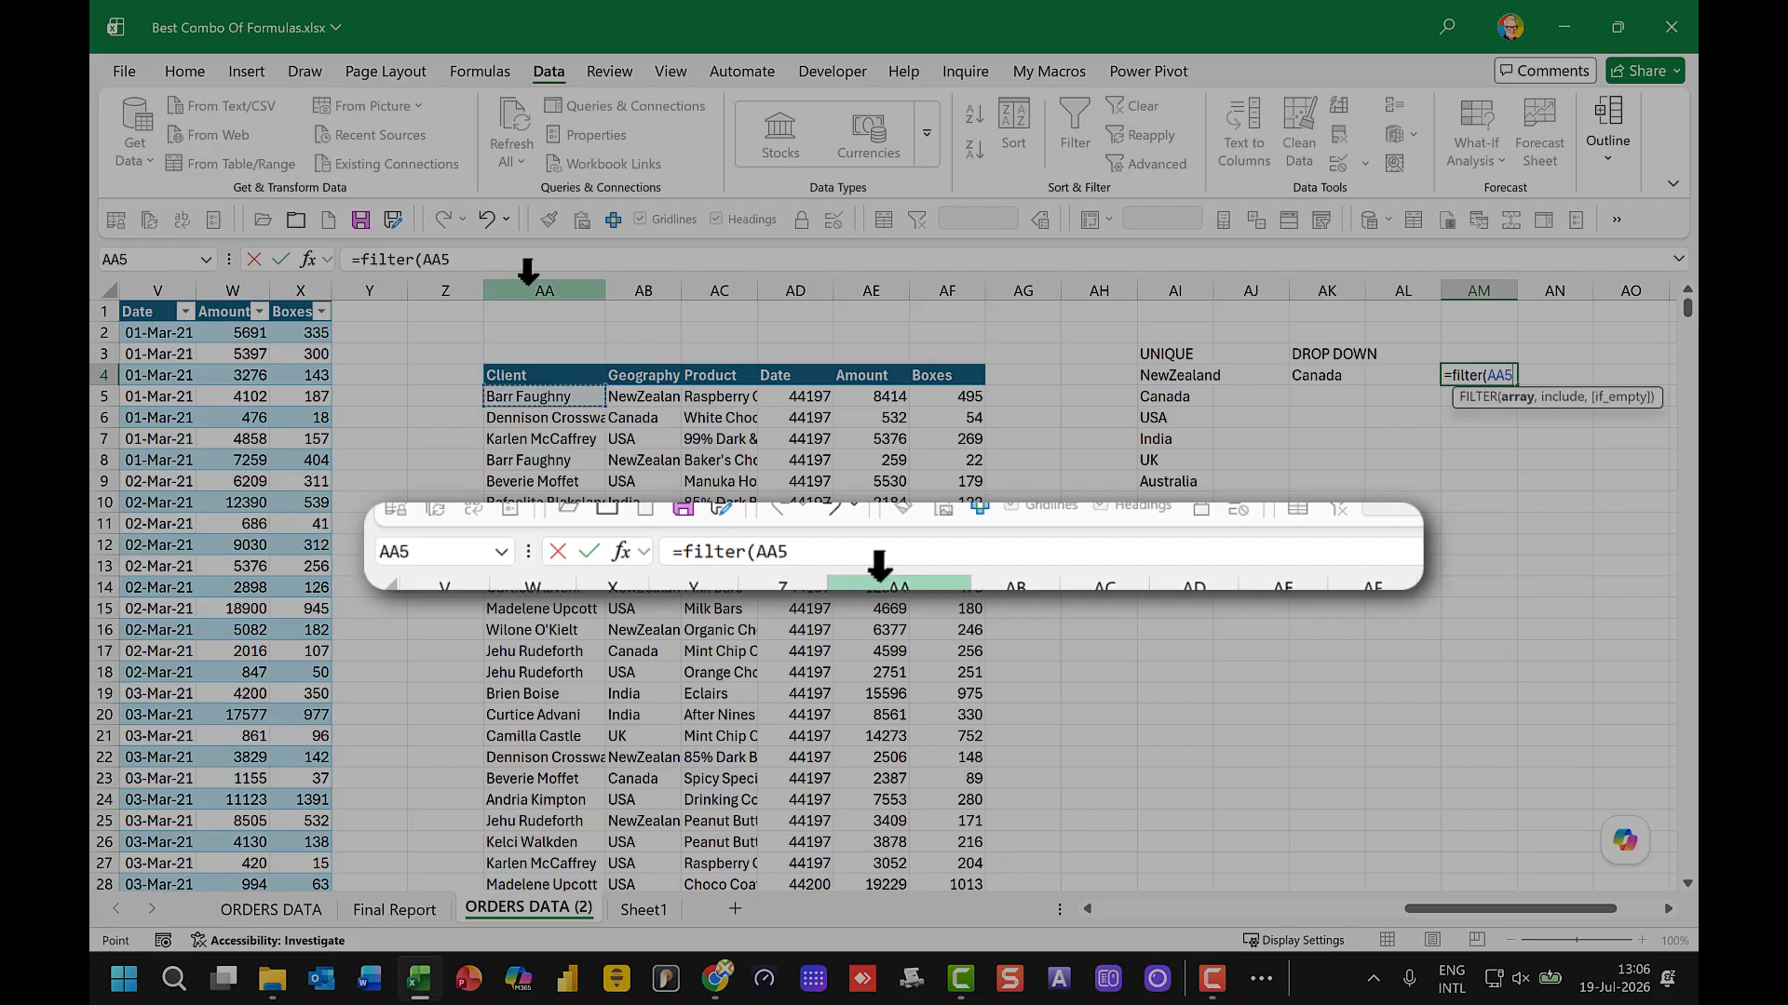
left_click(470, 261)
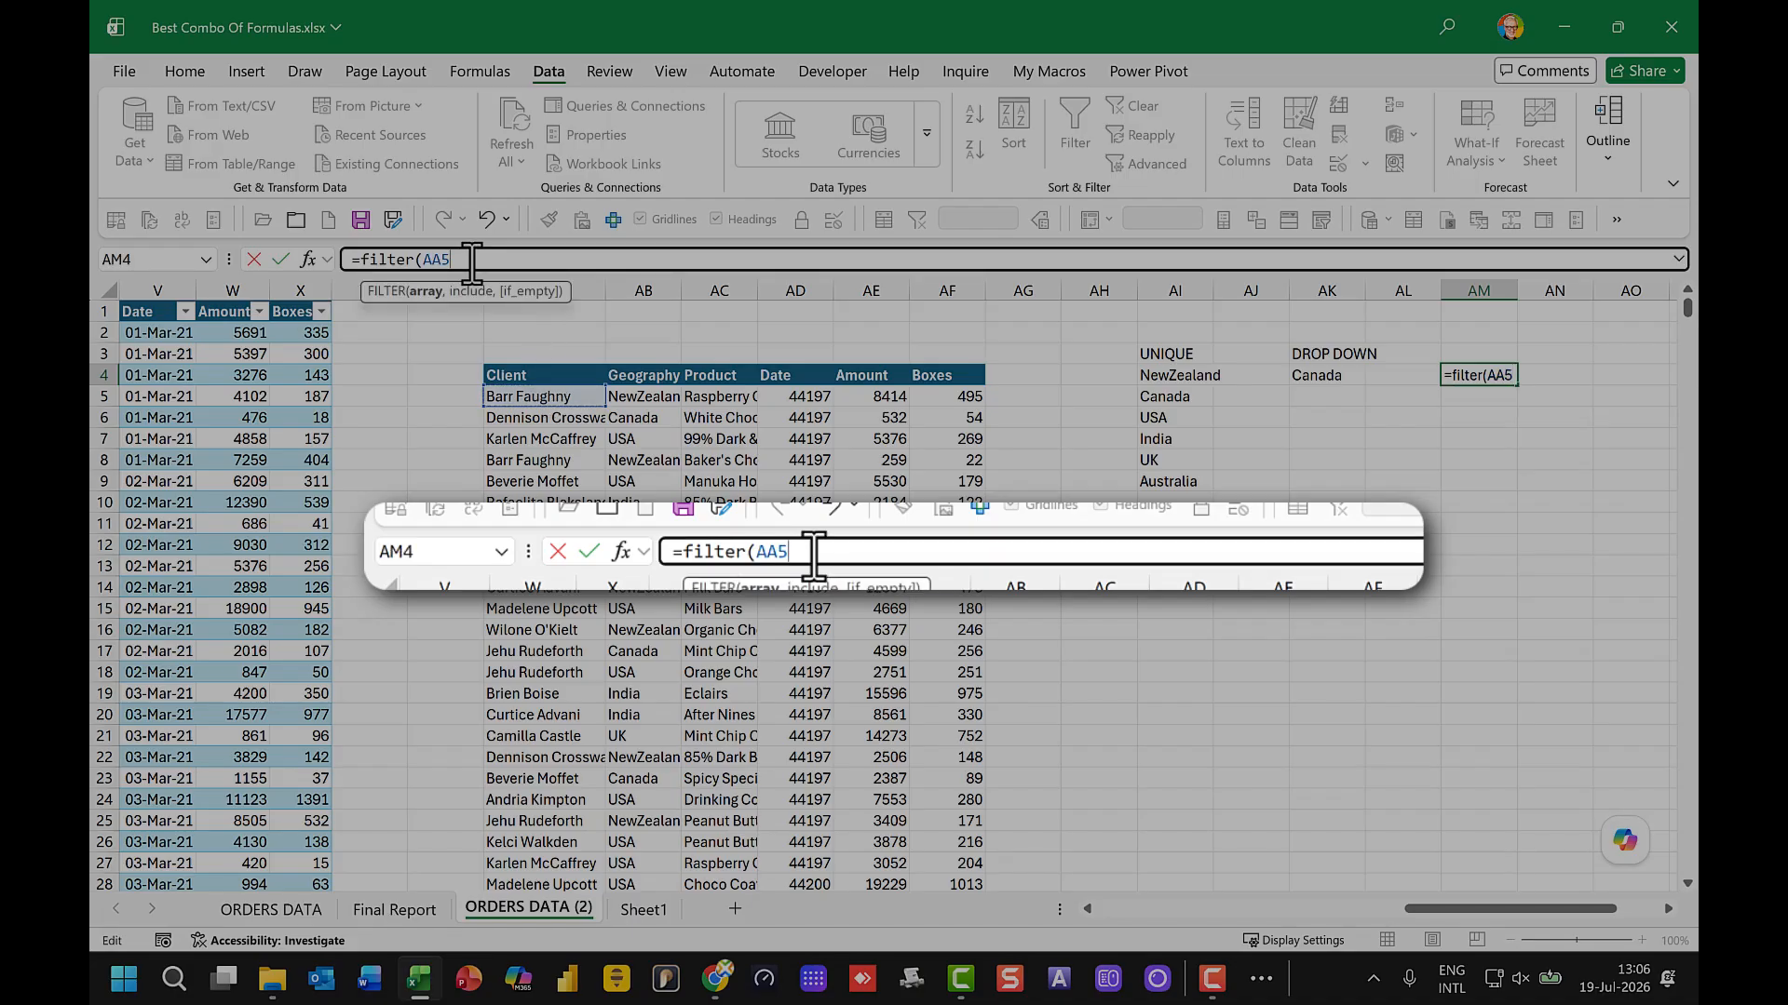
type("#")
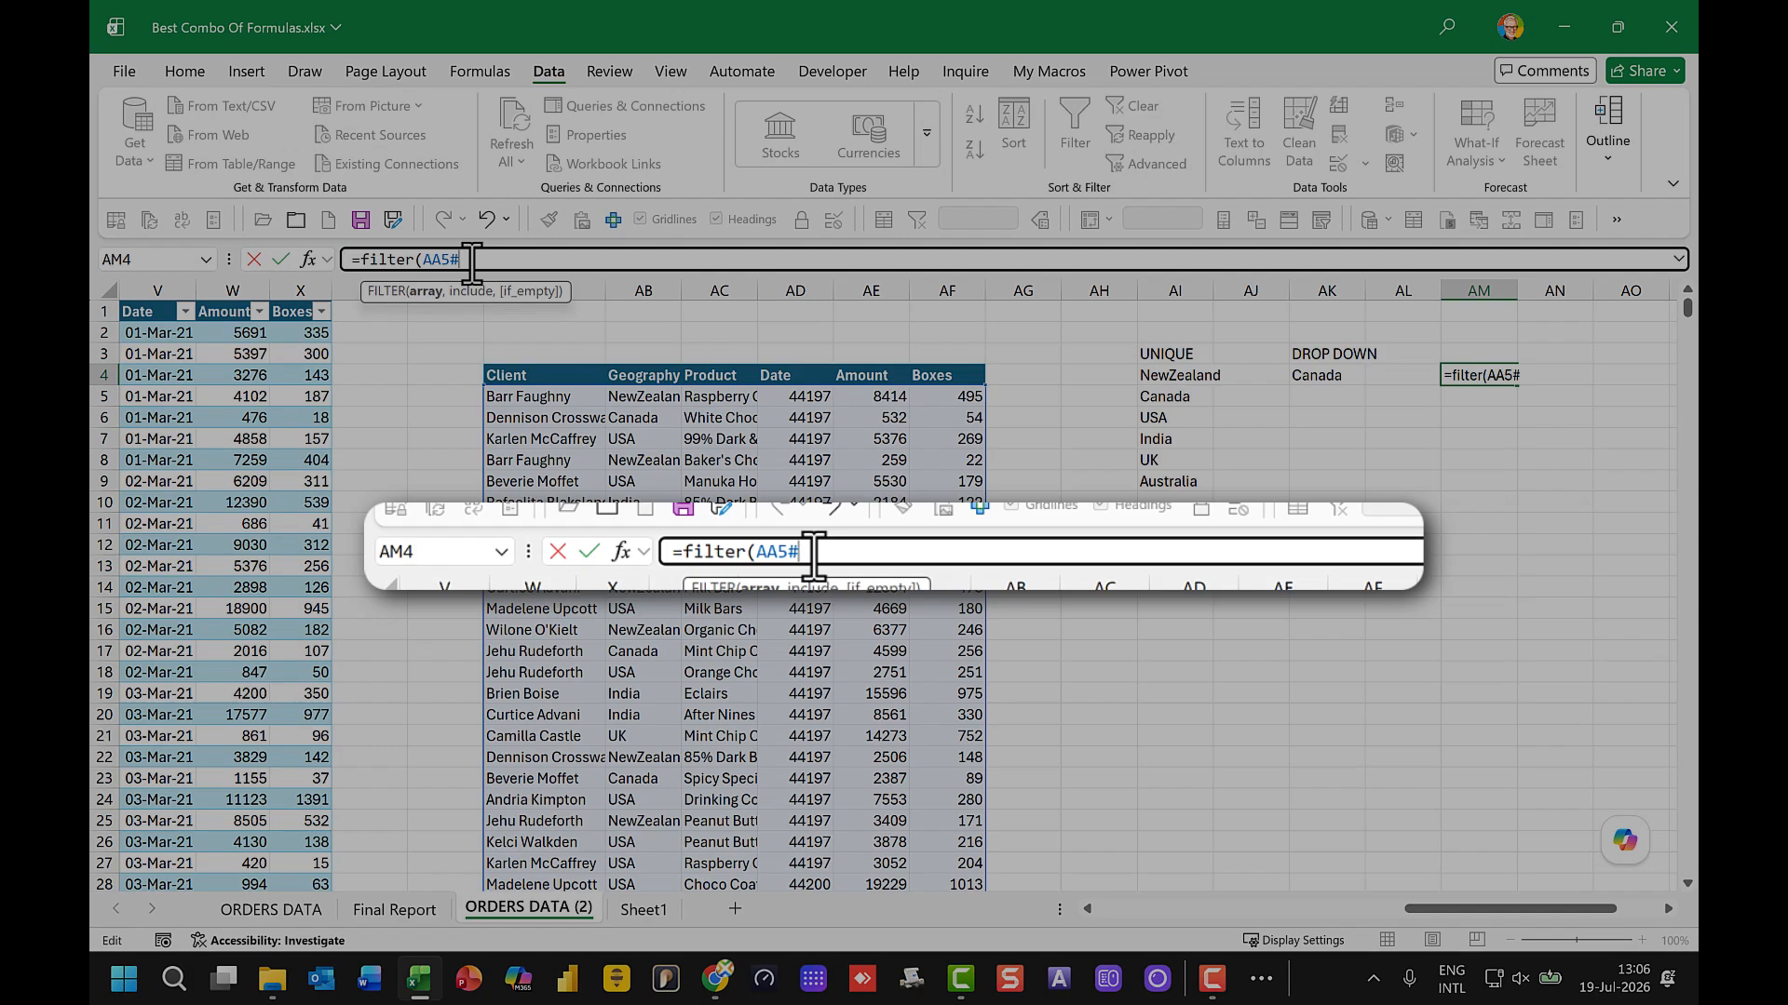
type(",")
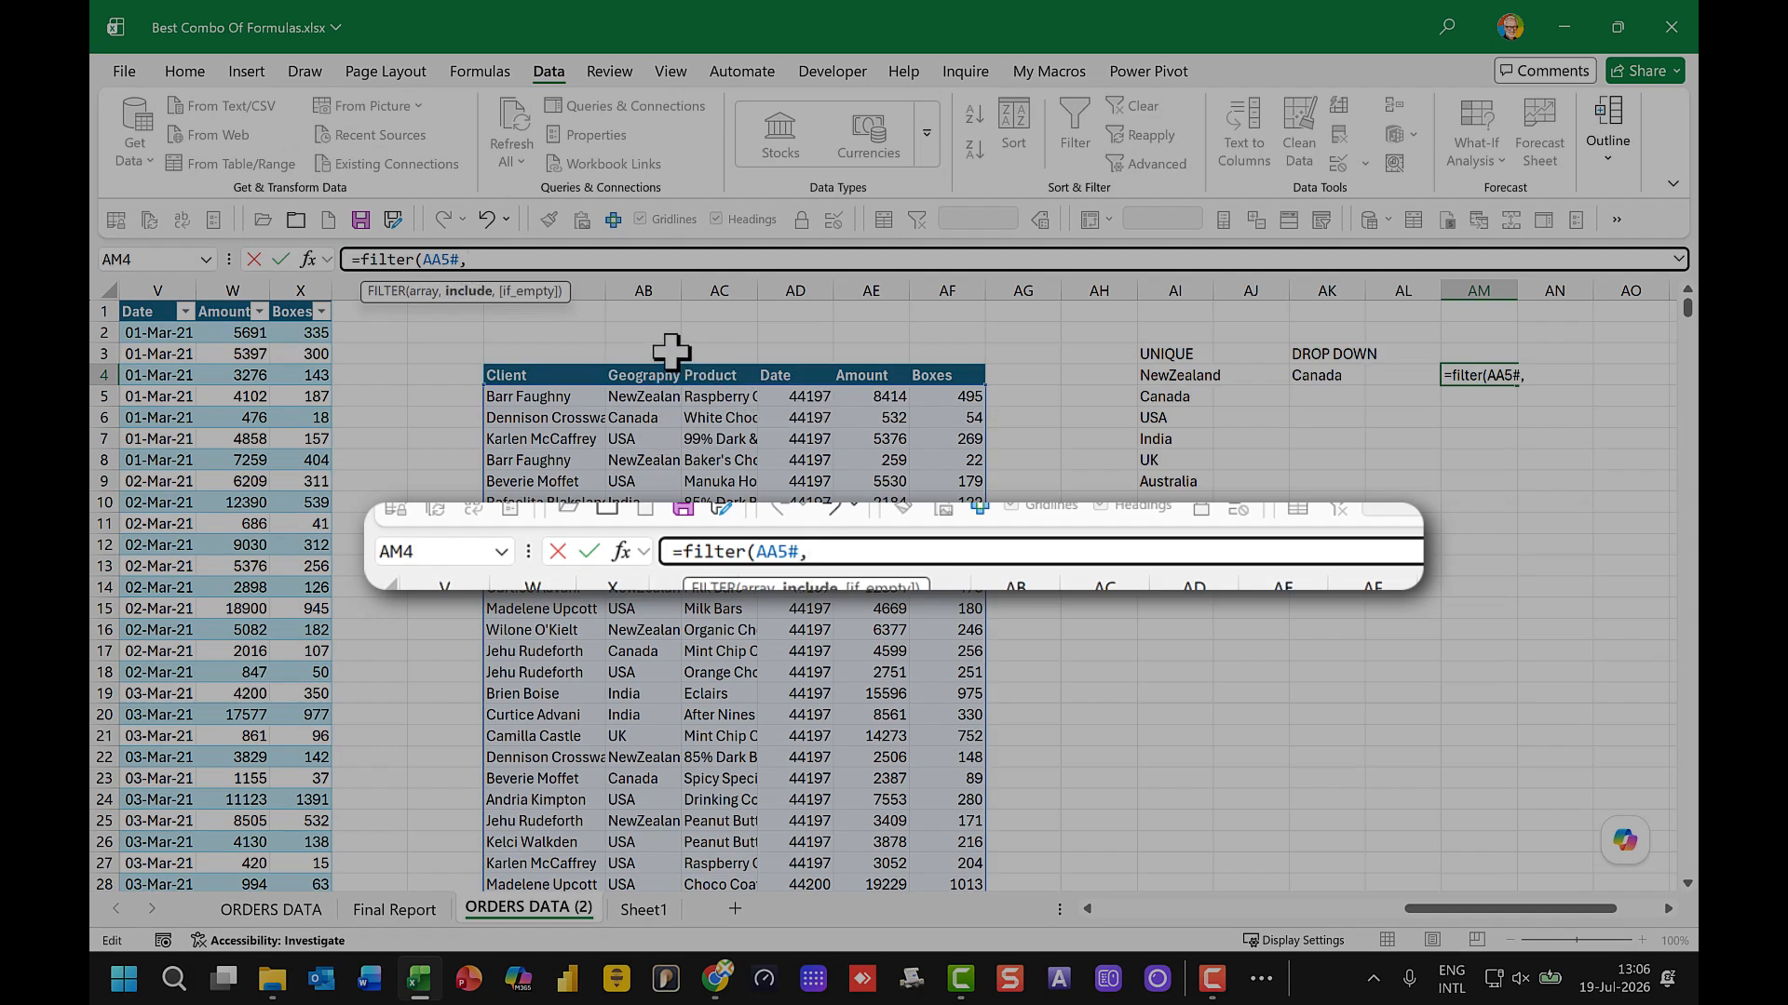
Step: Complete the FILTER formula in AM4 with the condition that Geography AB5:AB91 equals the dropdown cell AK4
left_click(642, 396)
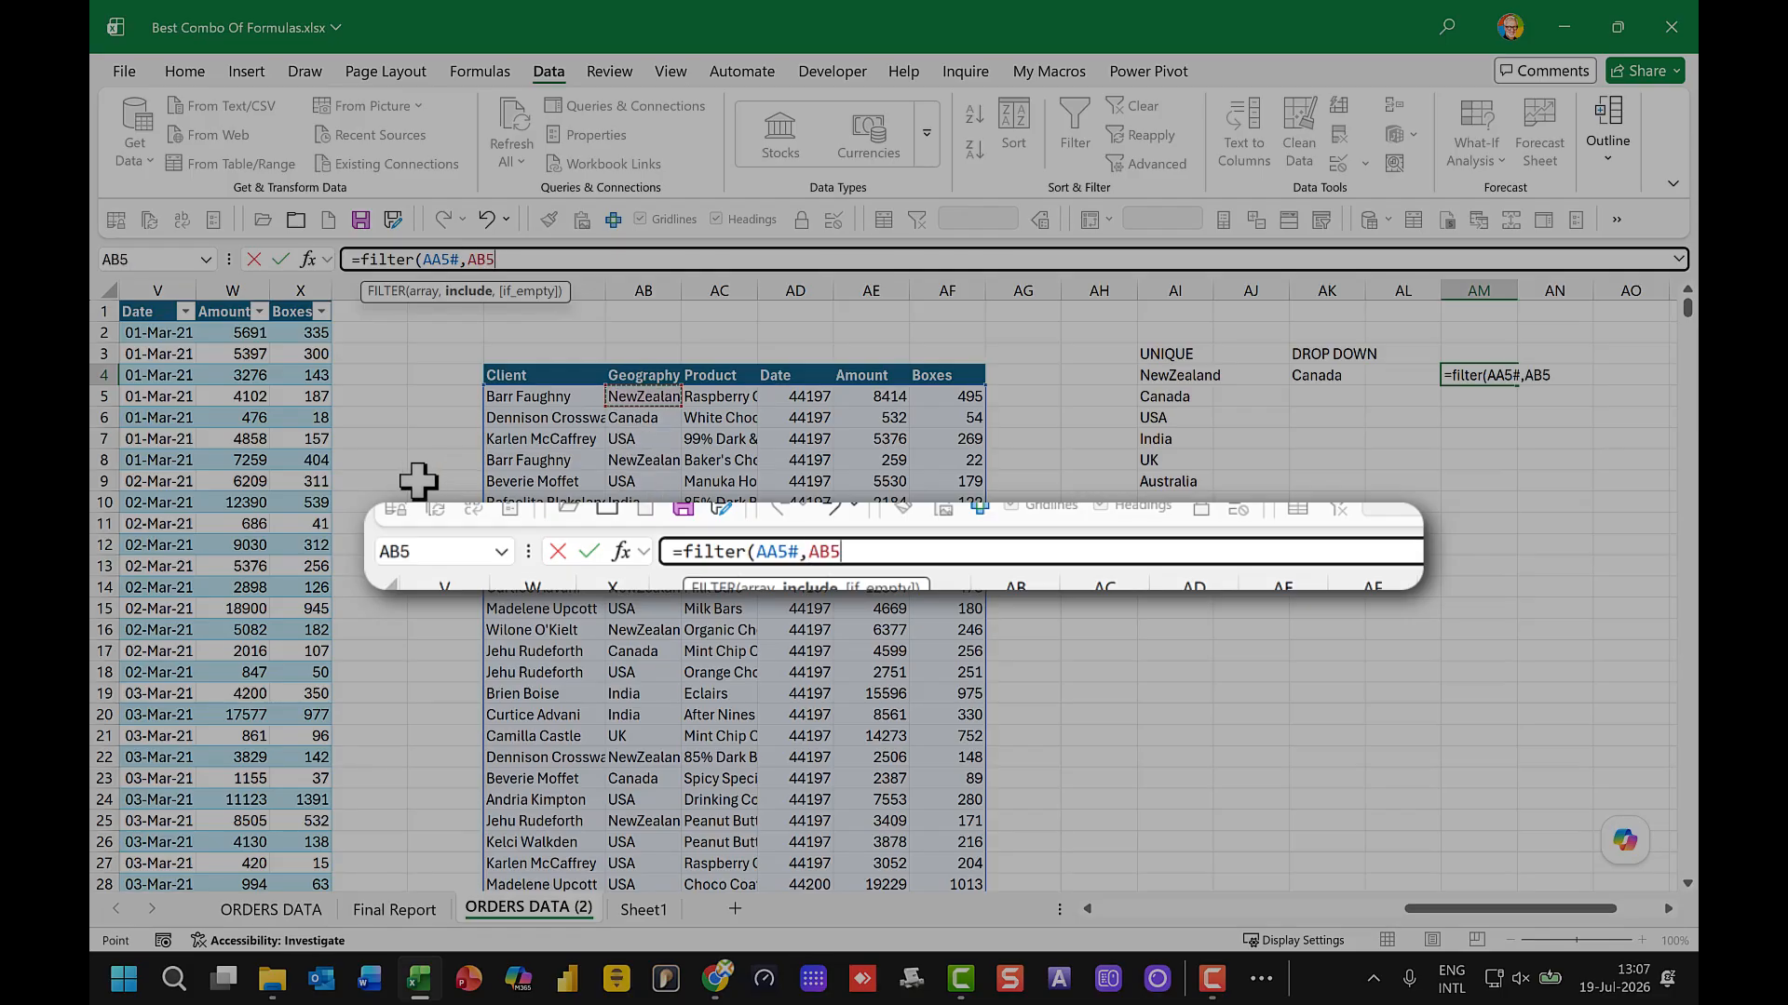
key("ctrl+shift+Down")
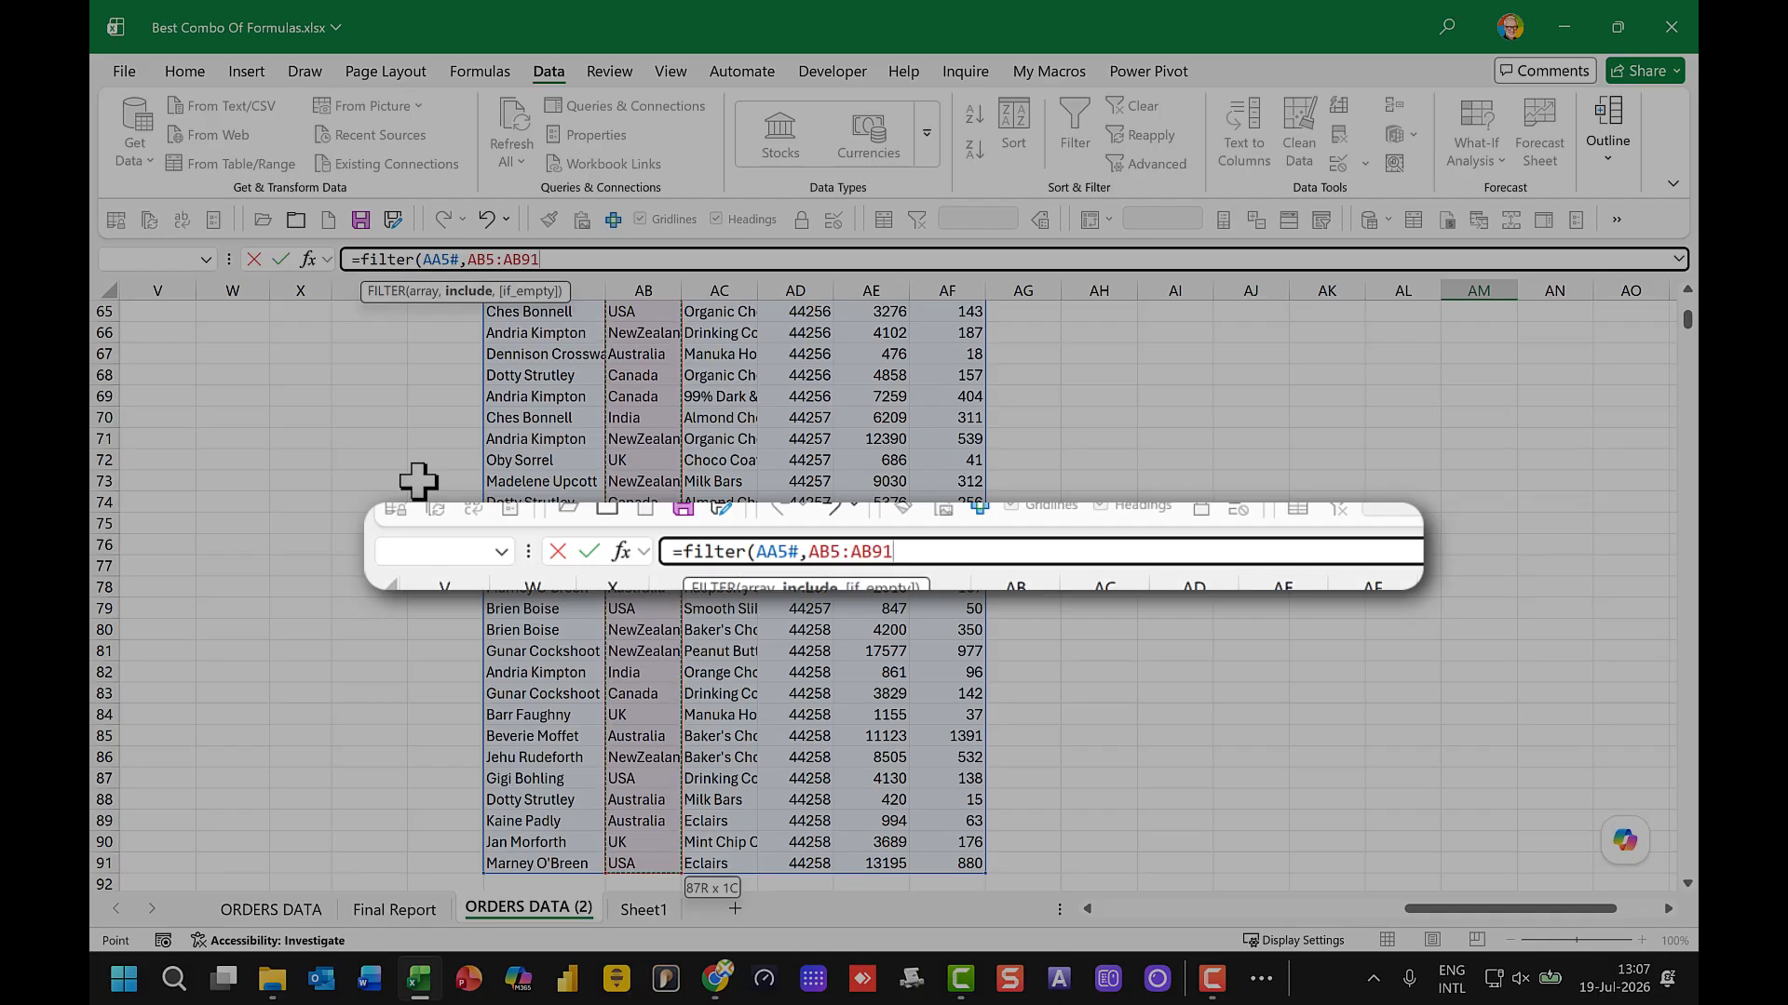
type("=")
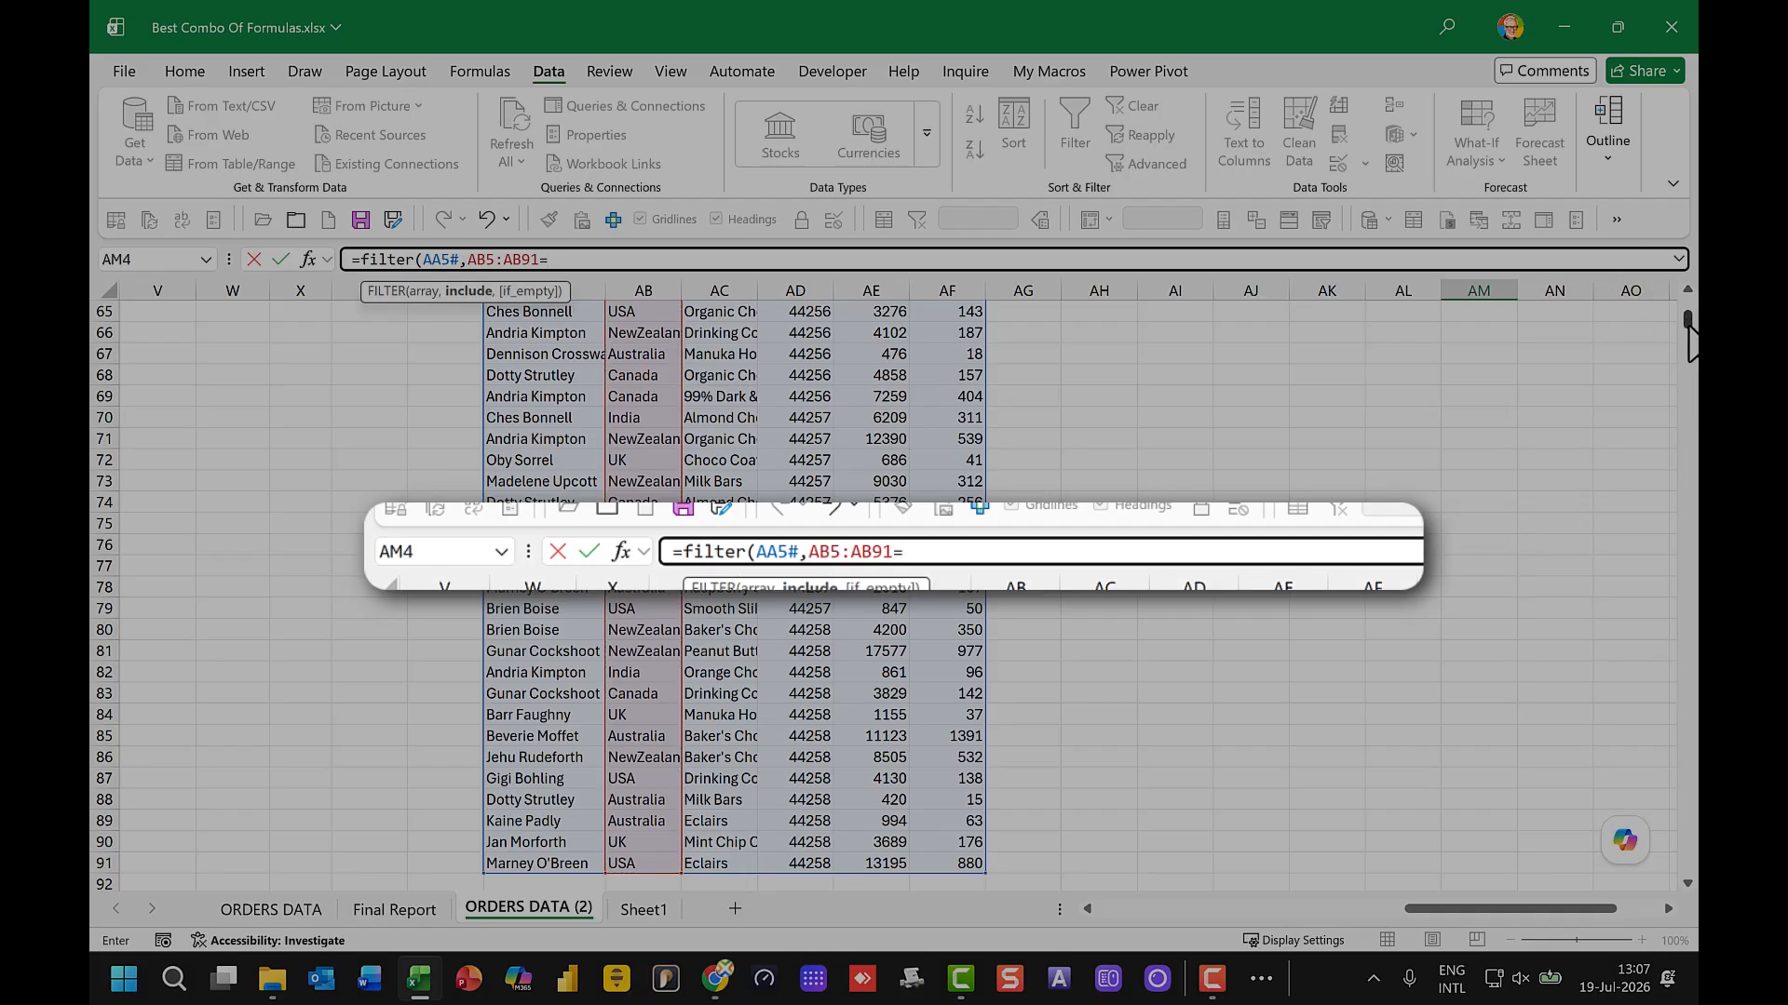
left_click_drag(1689, 325, 1690, 283)
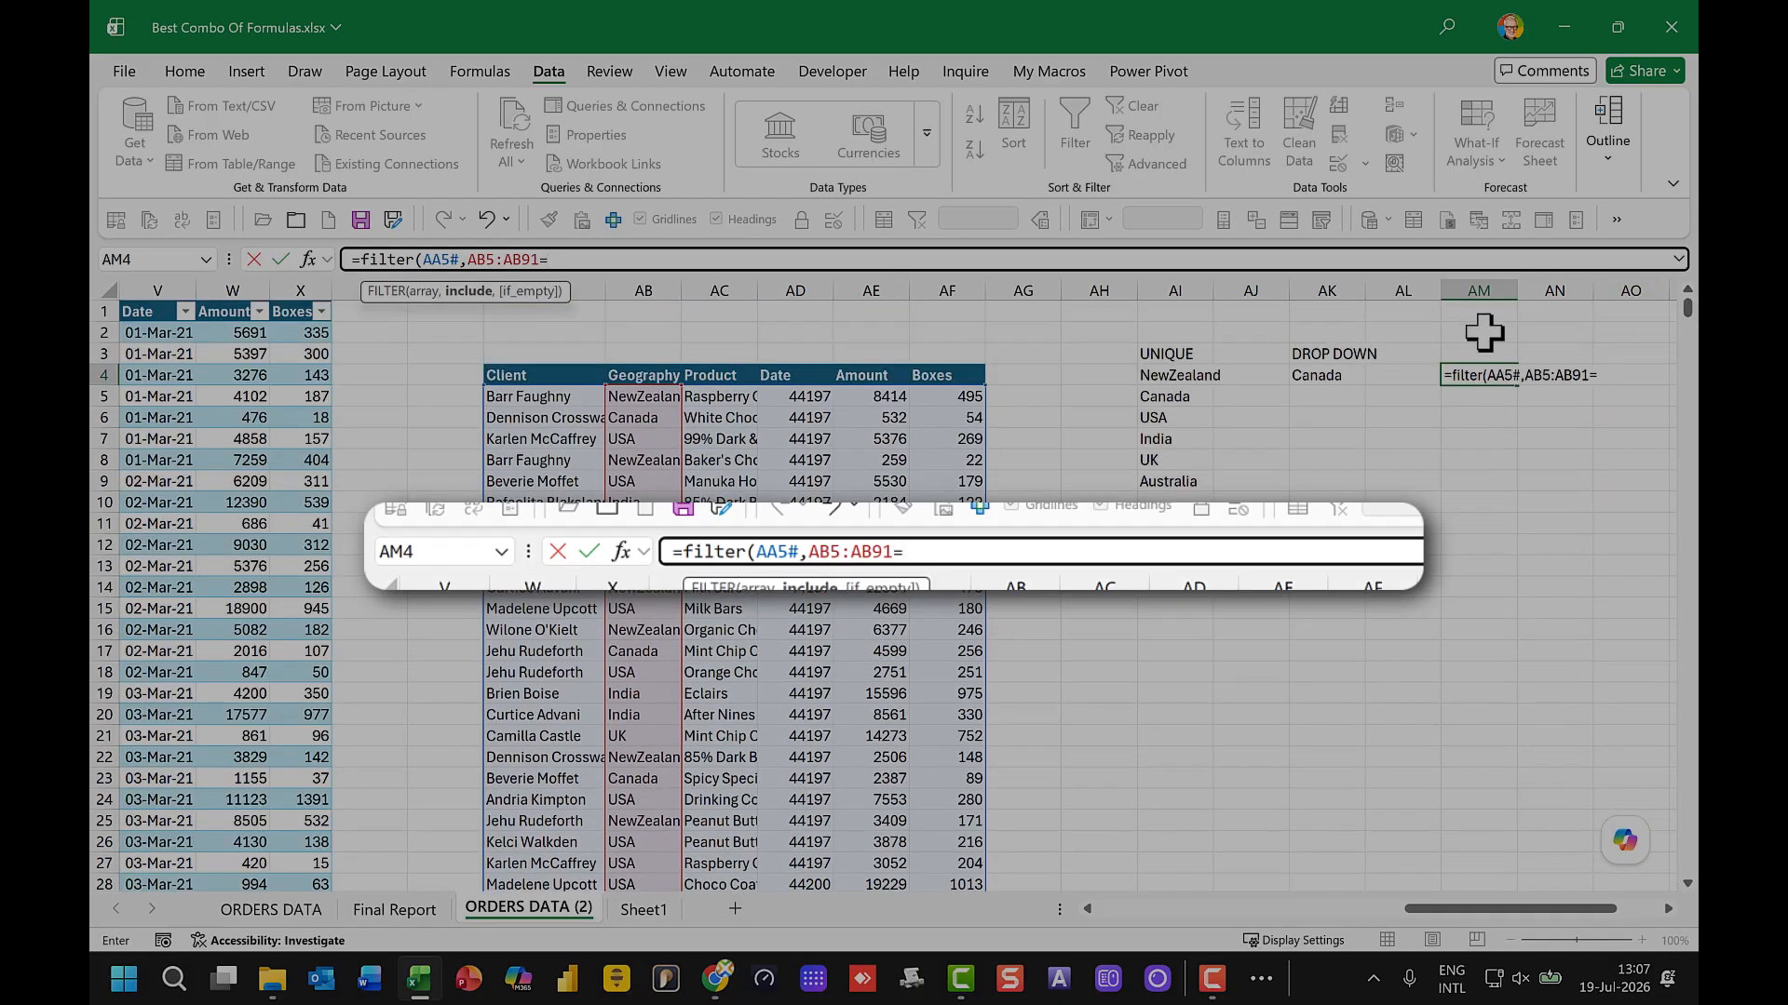
left_click(1320, 374)
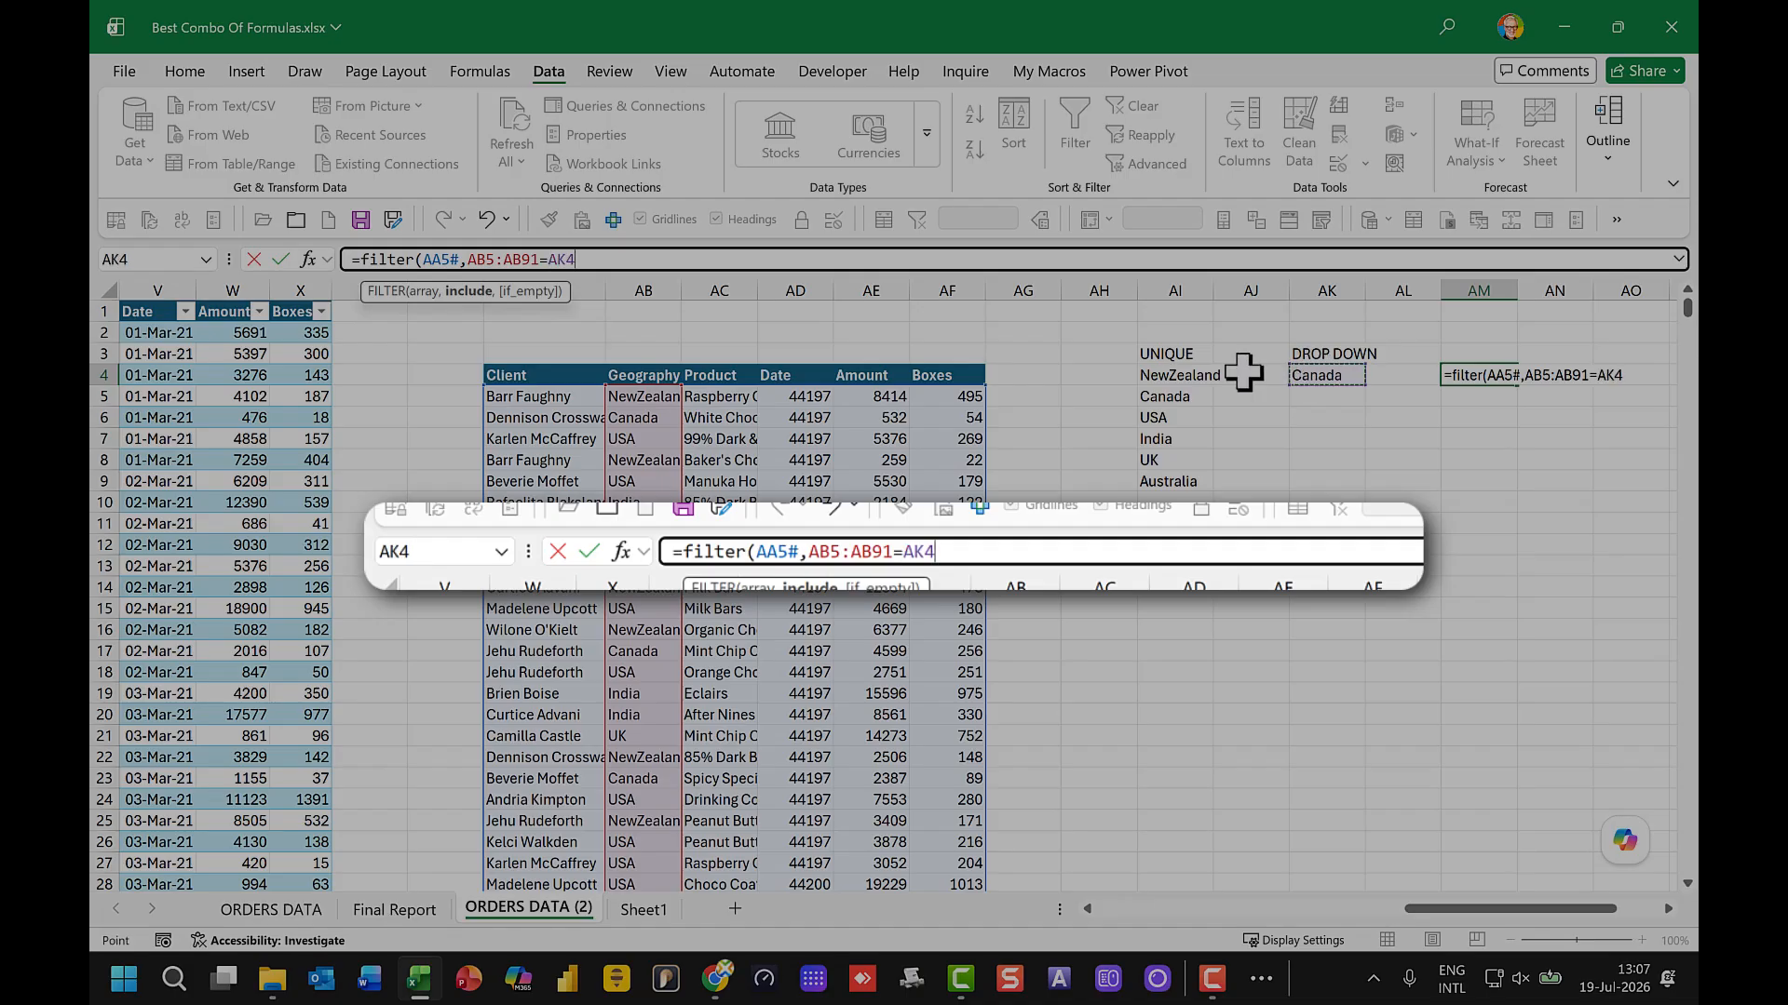
key("Return")
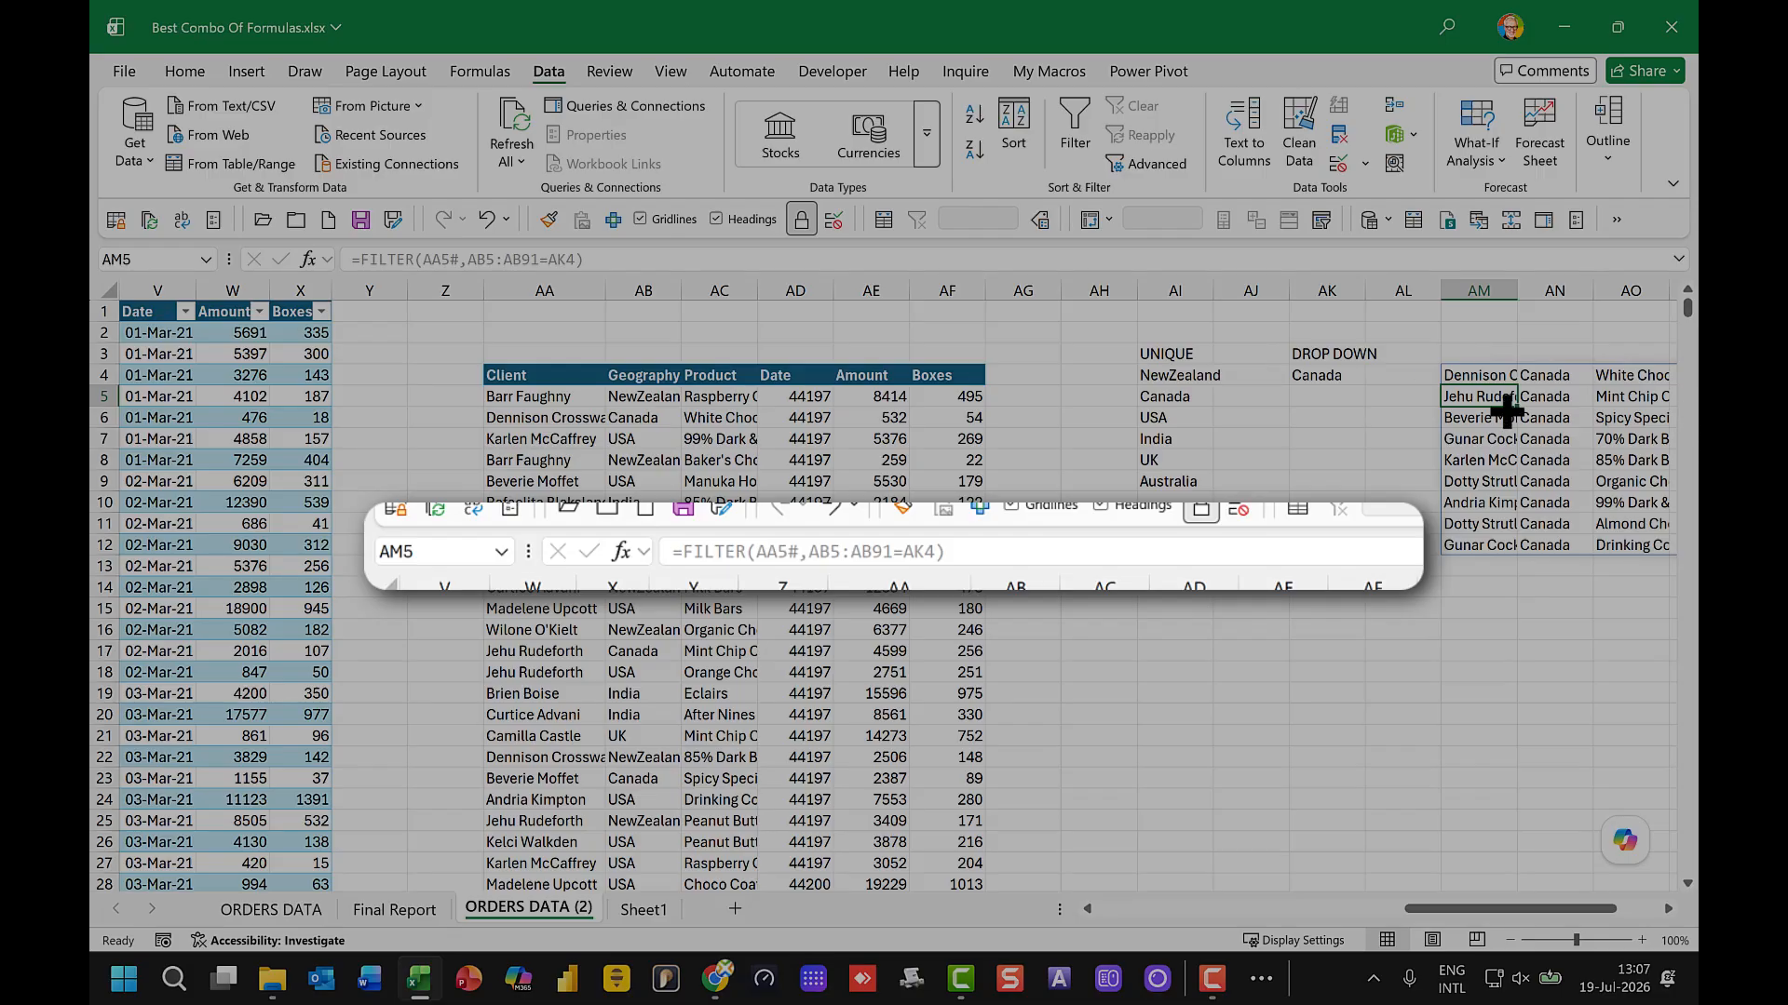
Step: Change the condition range in AM4's FILTER formula to the trimmed reference AB5:.AB20000
left_click(1481, 375)
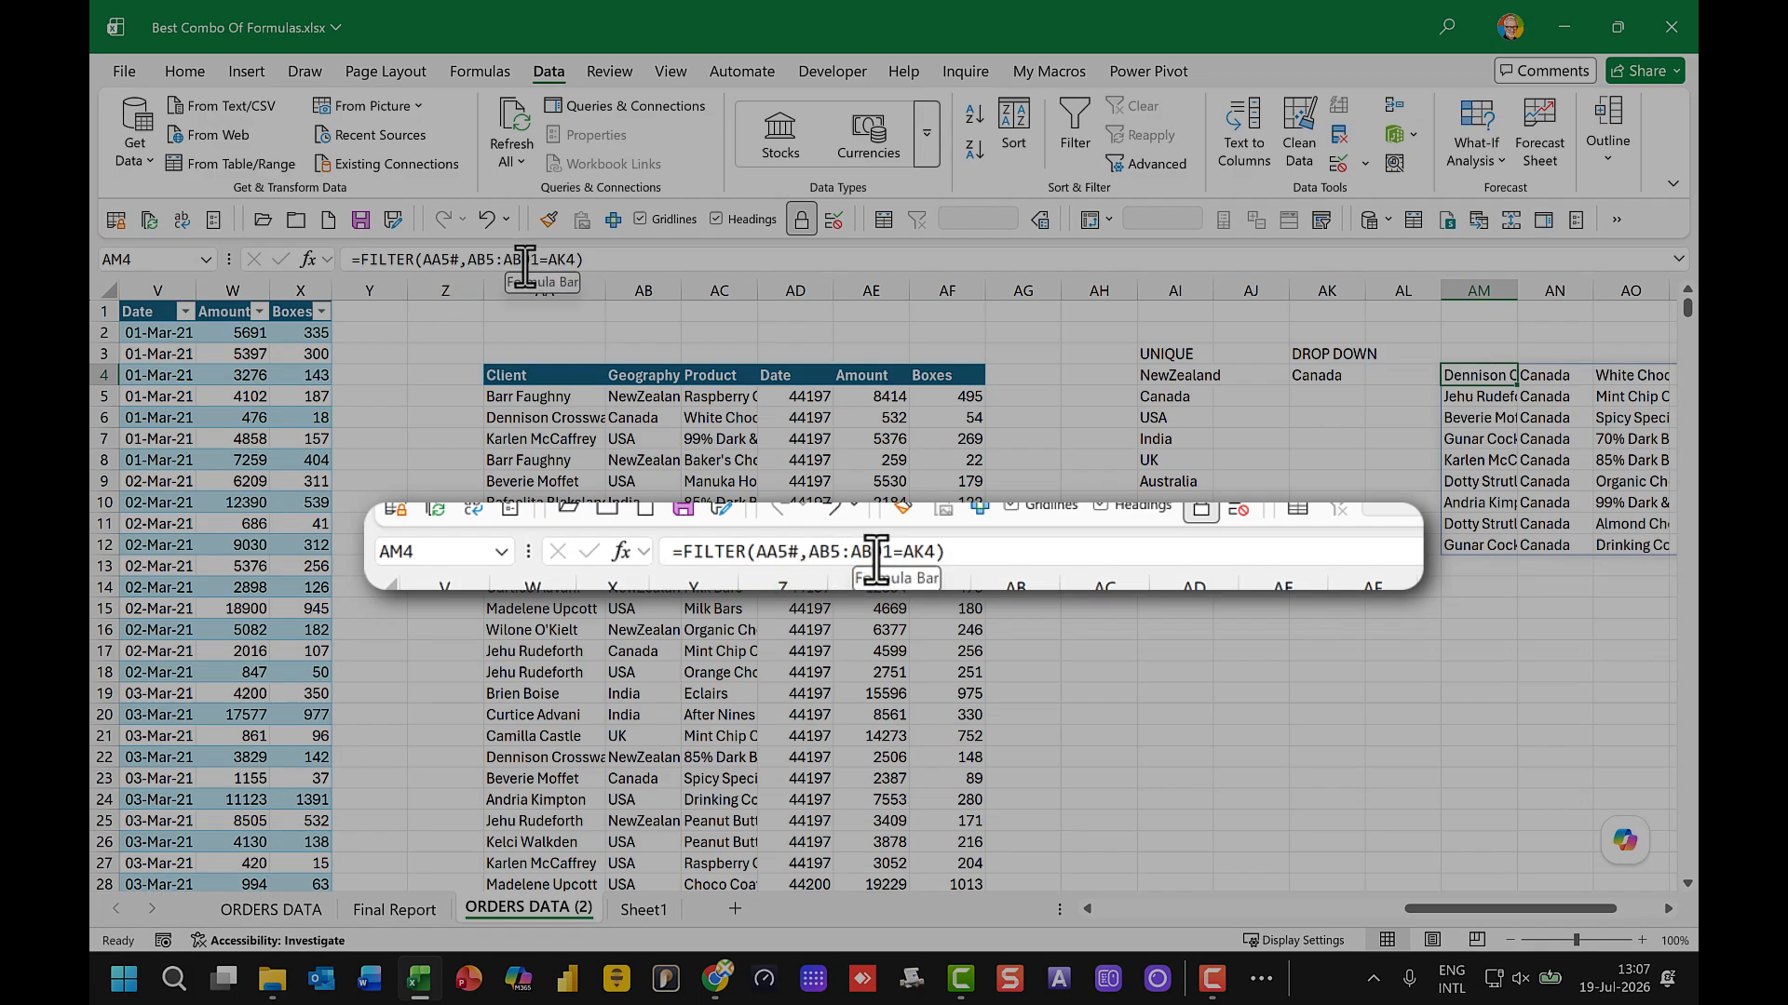
left_click_drag(468, 259, 538, 258)
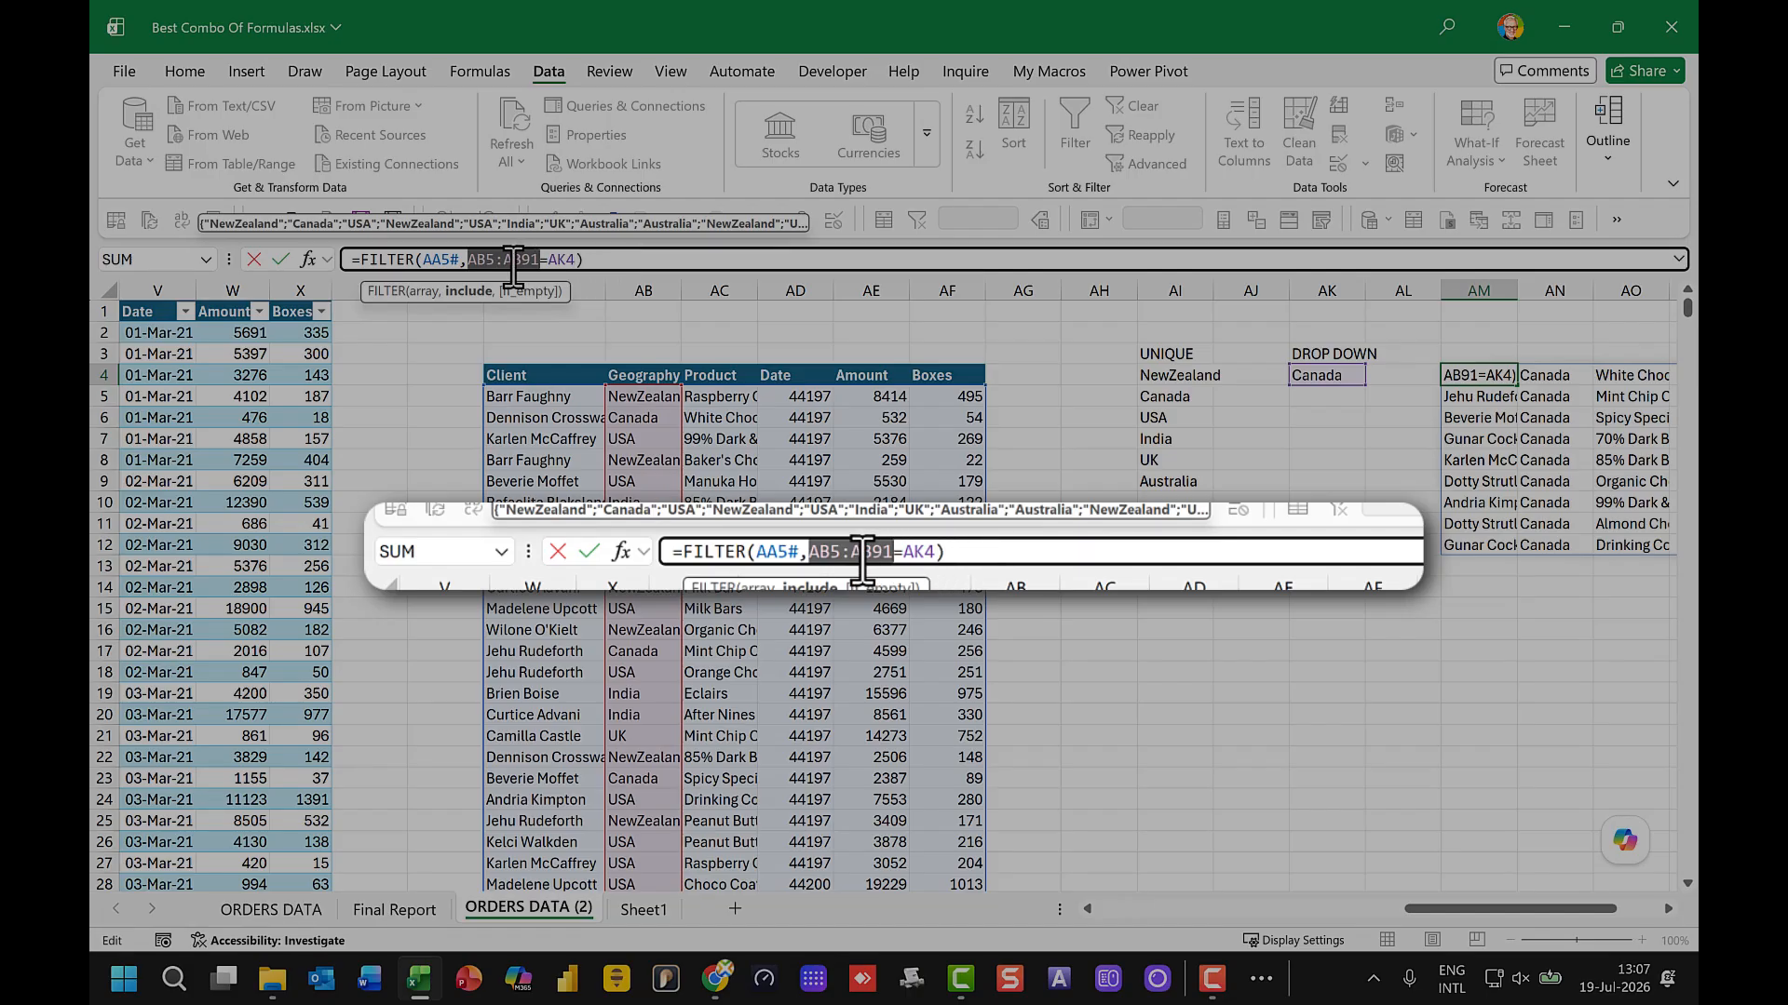
left_click_drag(524, 263, 542, 263)
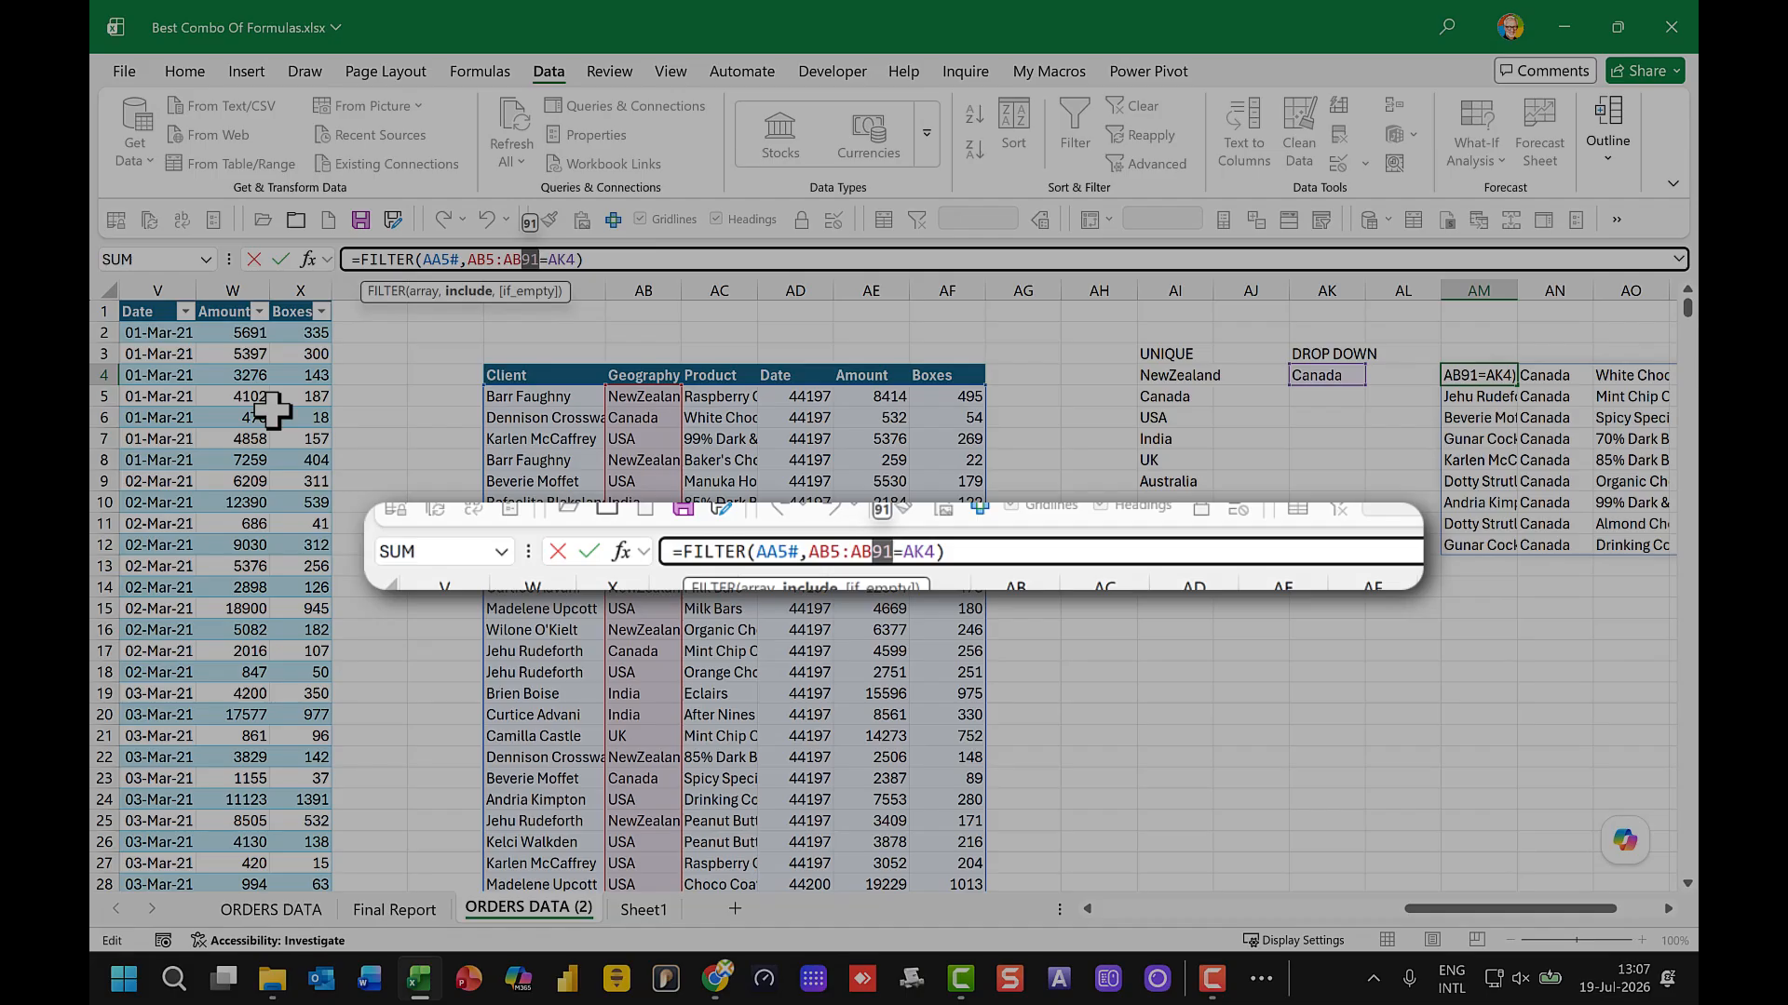
type("200")
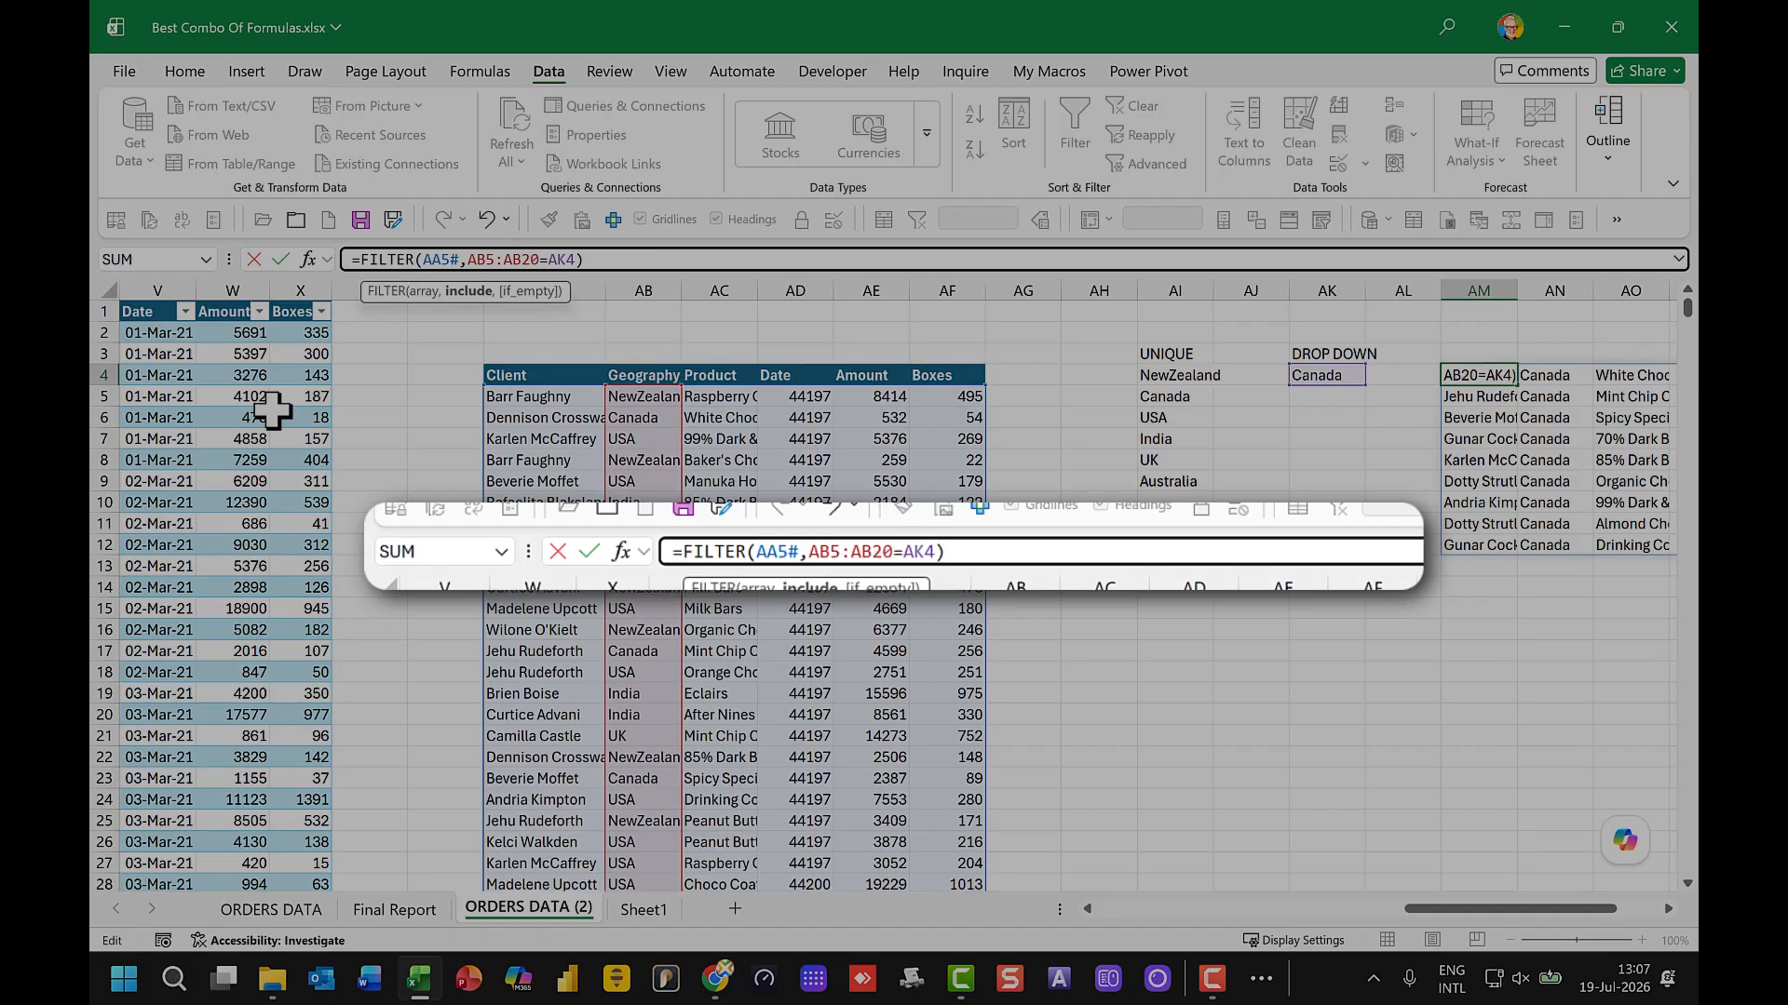
type("00")
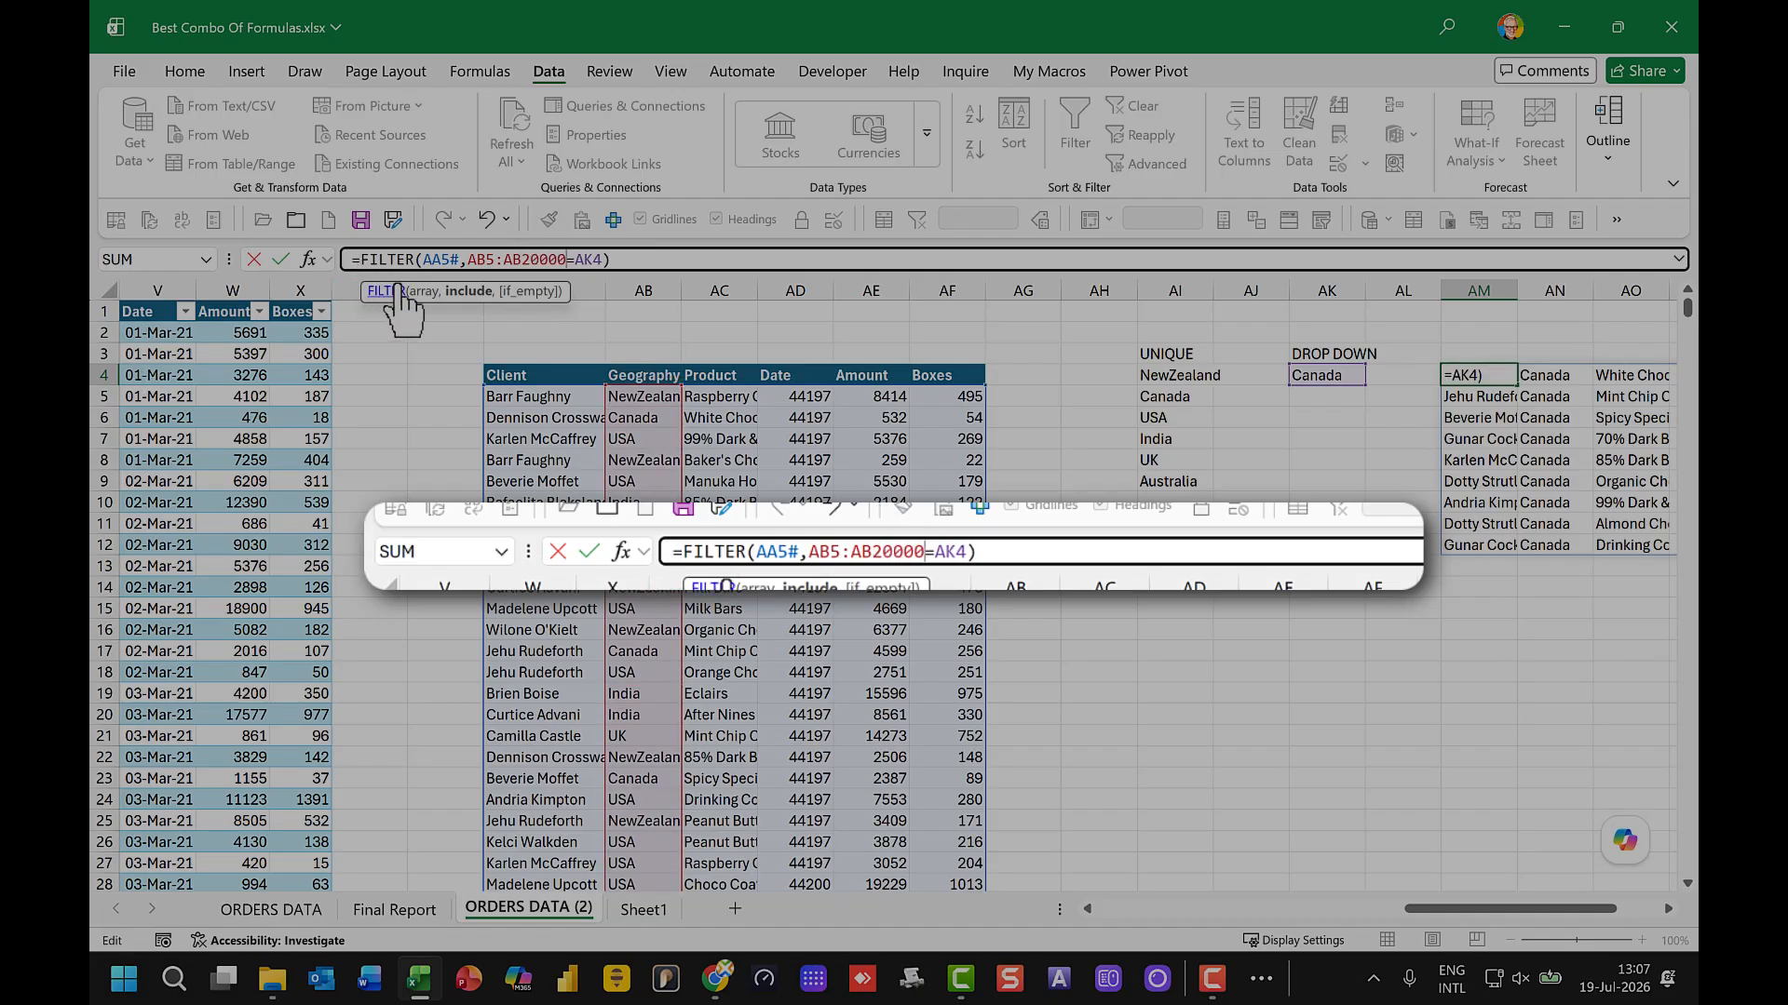
left_click(501, 260)
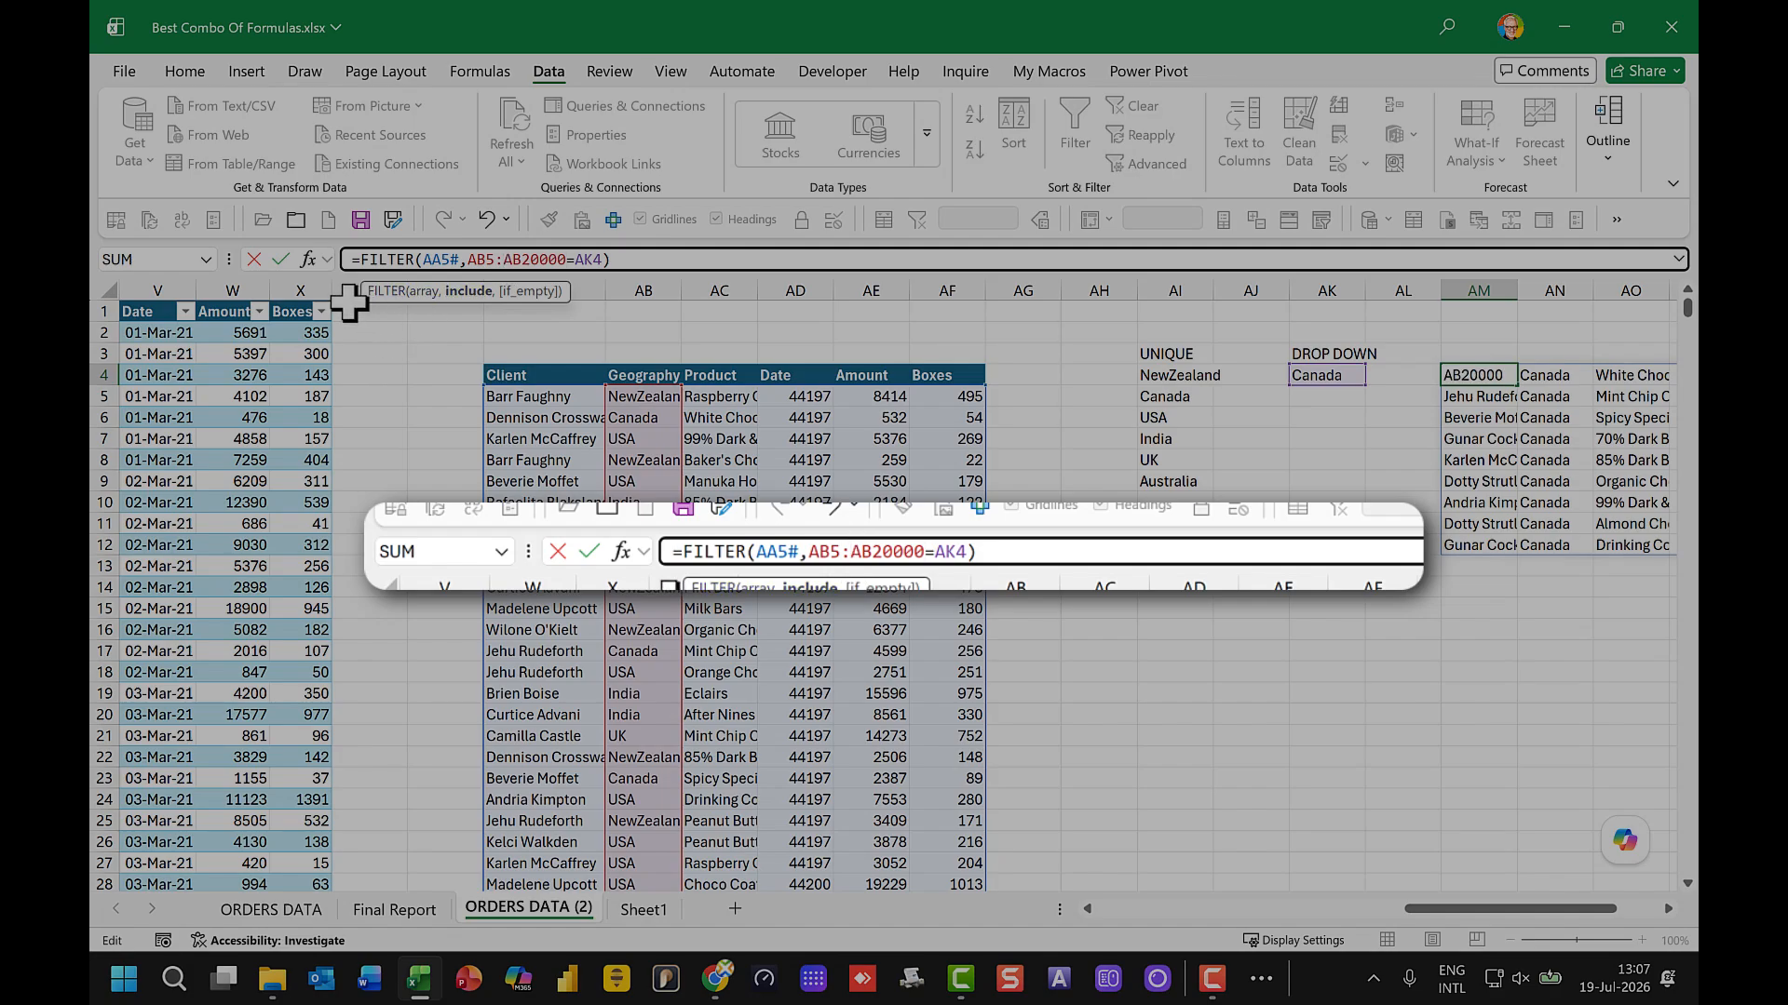
type(".")
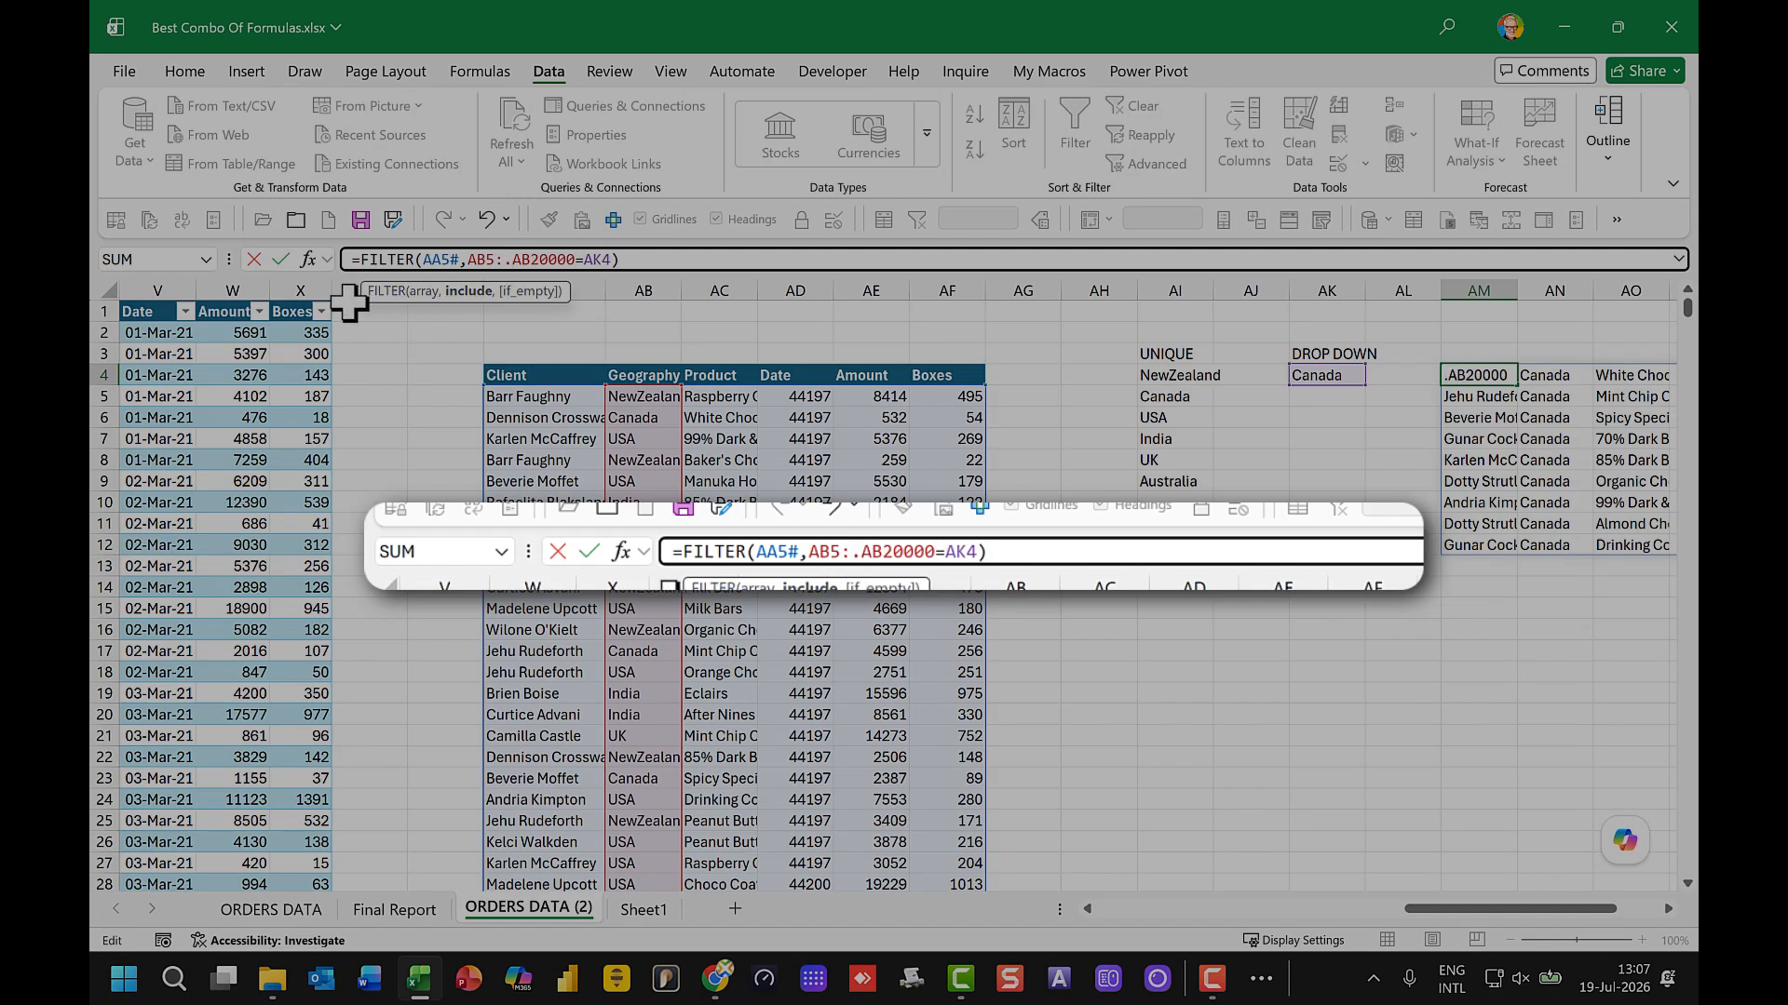
key("Return")
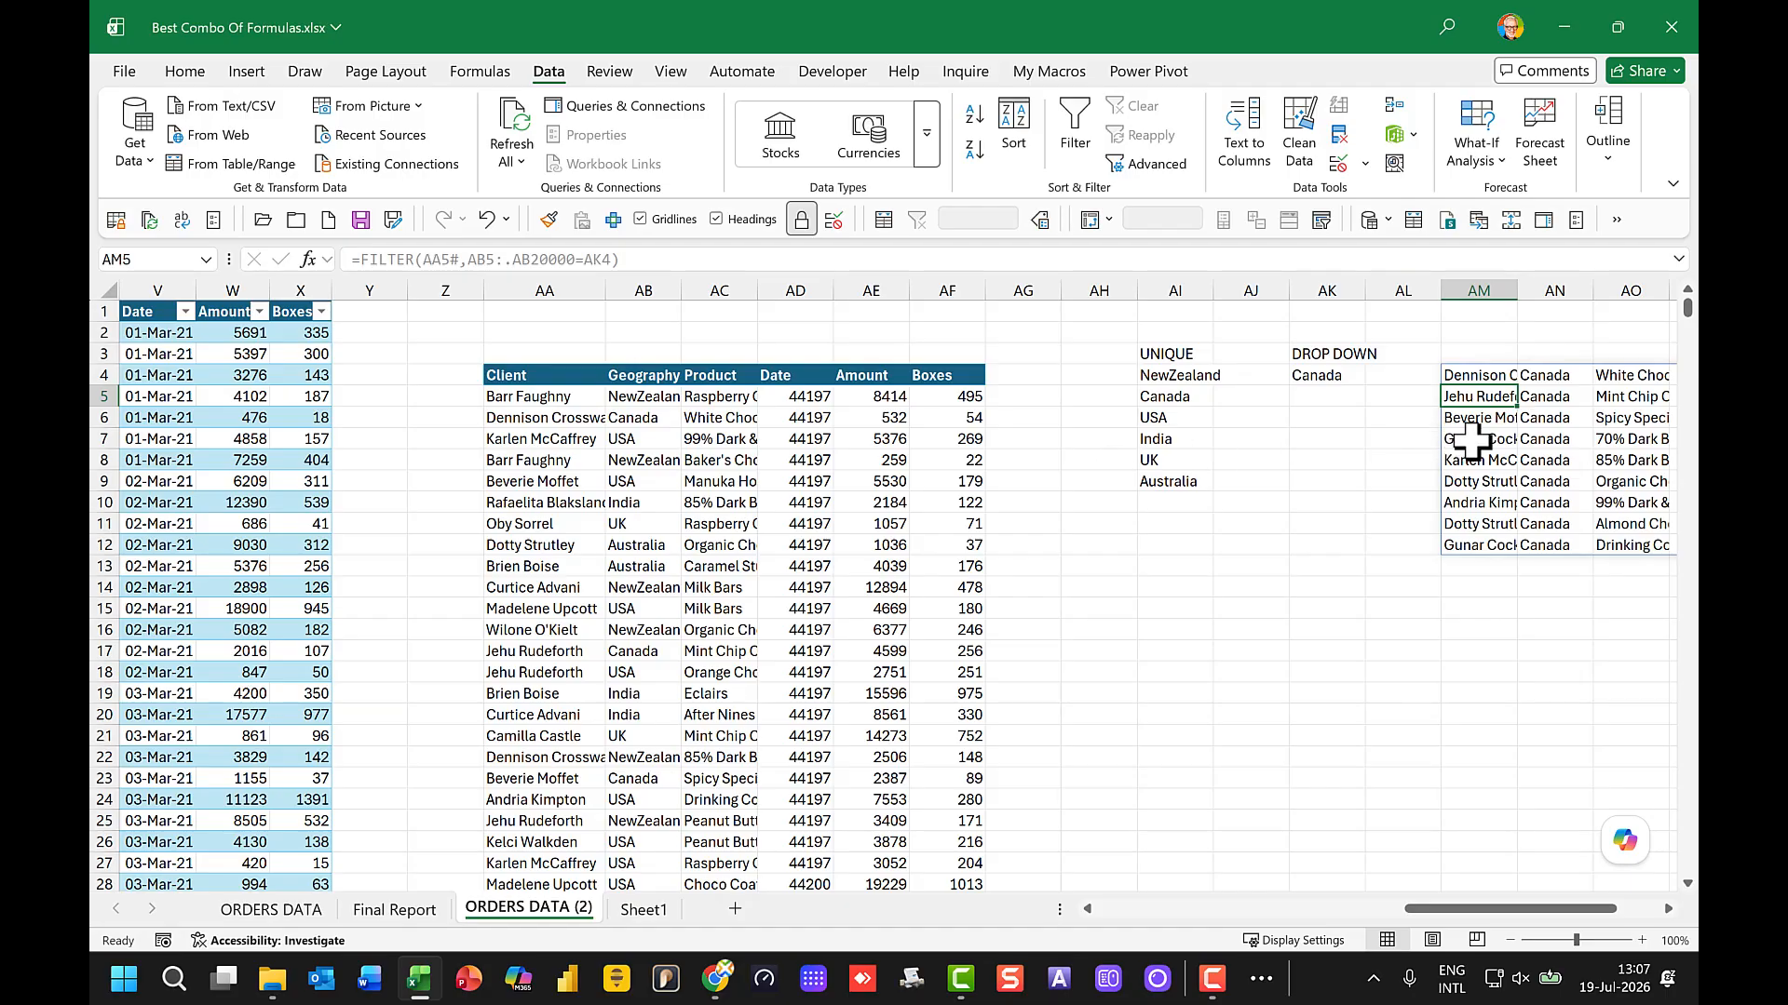
Step: Check the column positions of the country, product and boxes data in the filtered results
left_click(1471, 376)
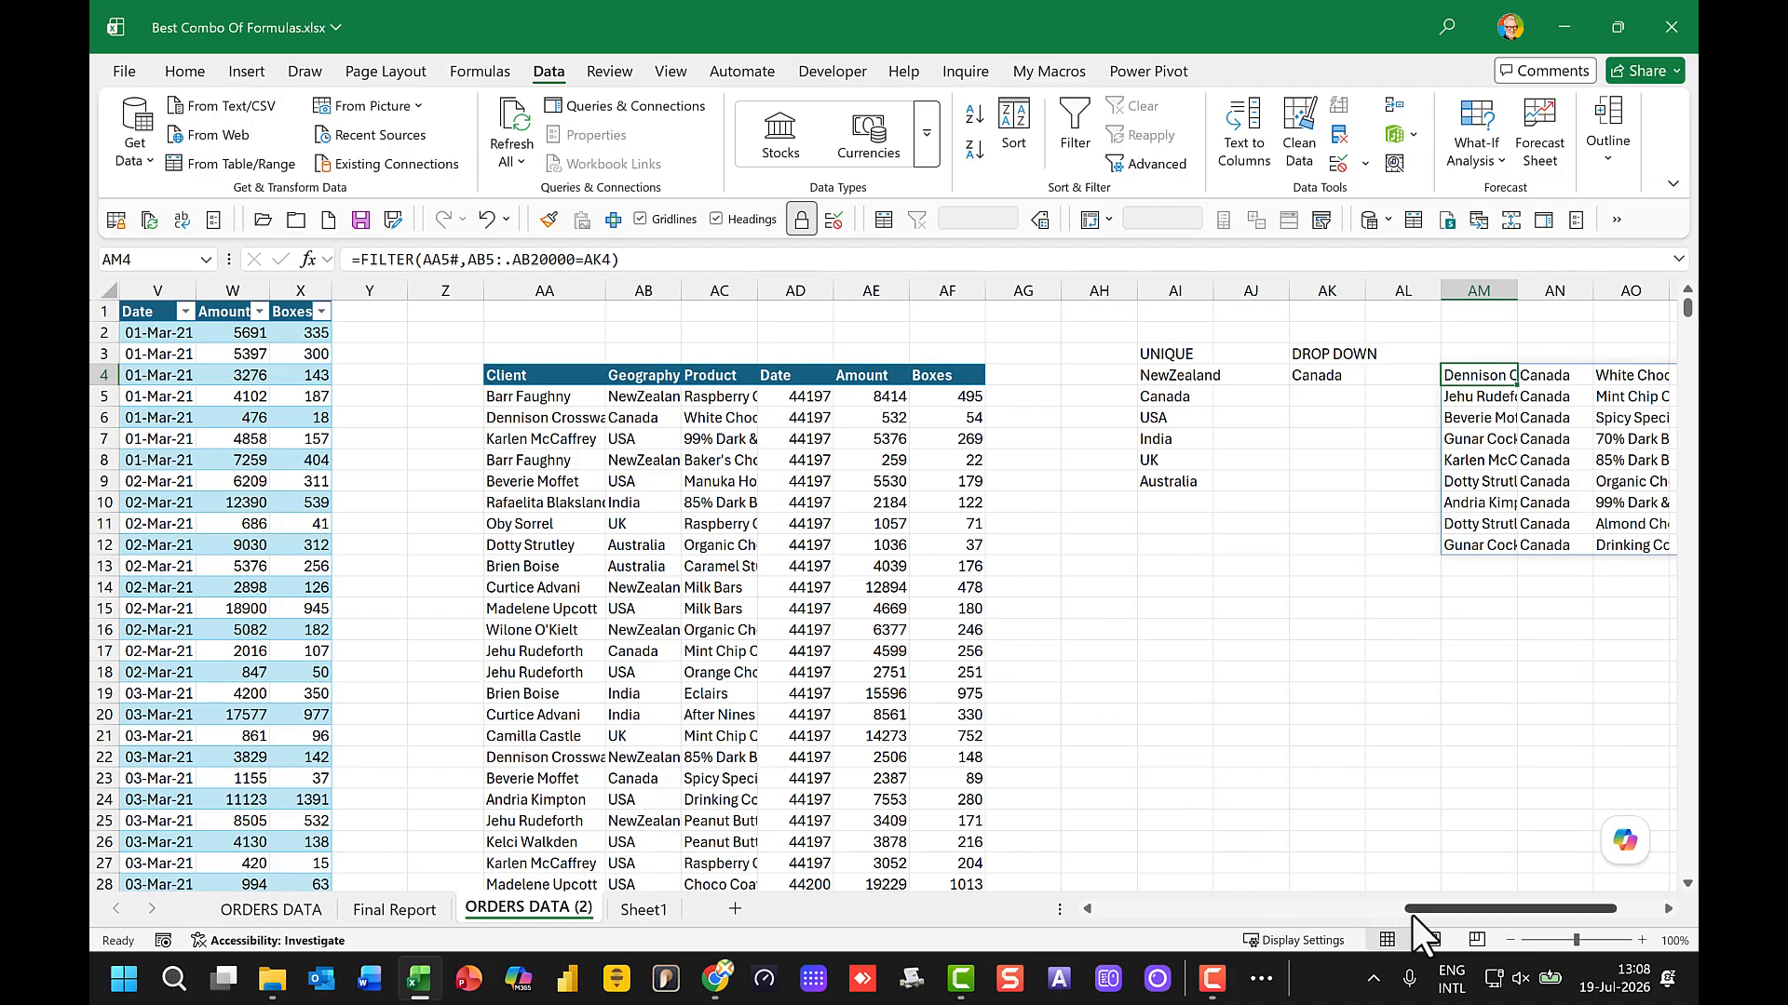
left_click_drag(1433, 918, 1508, 903)
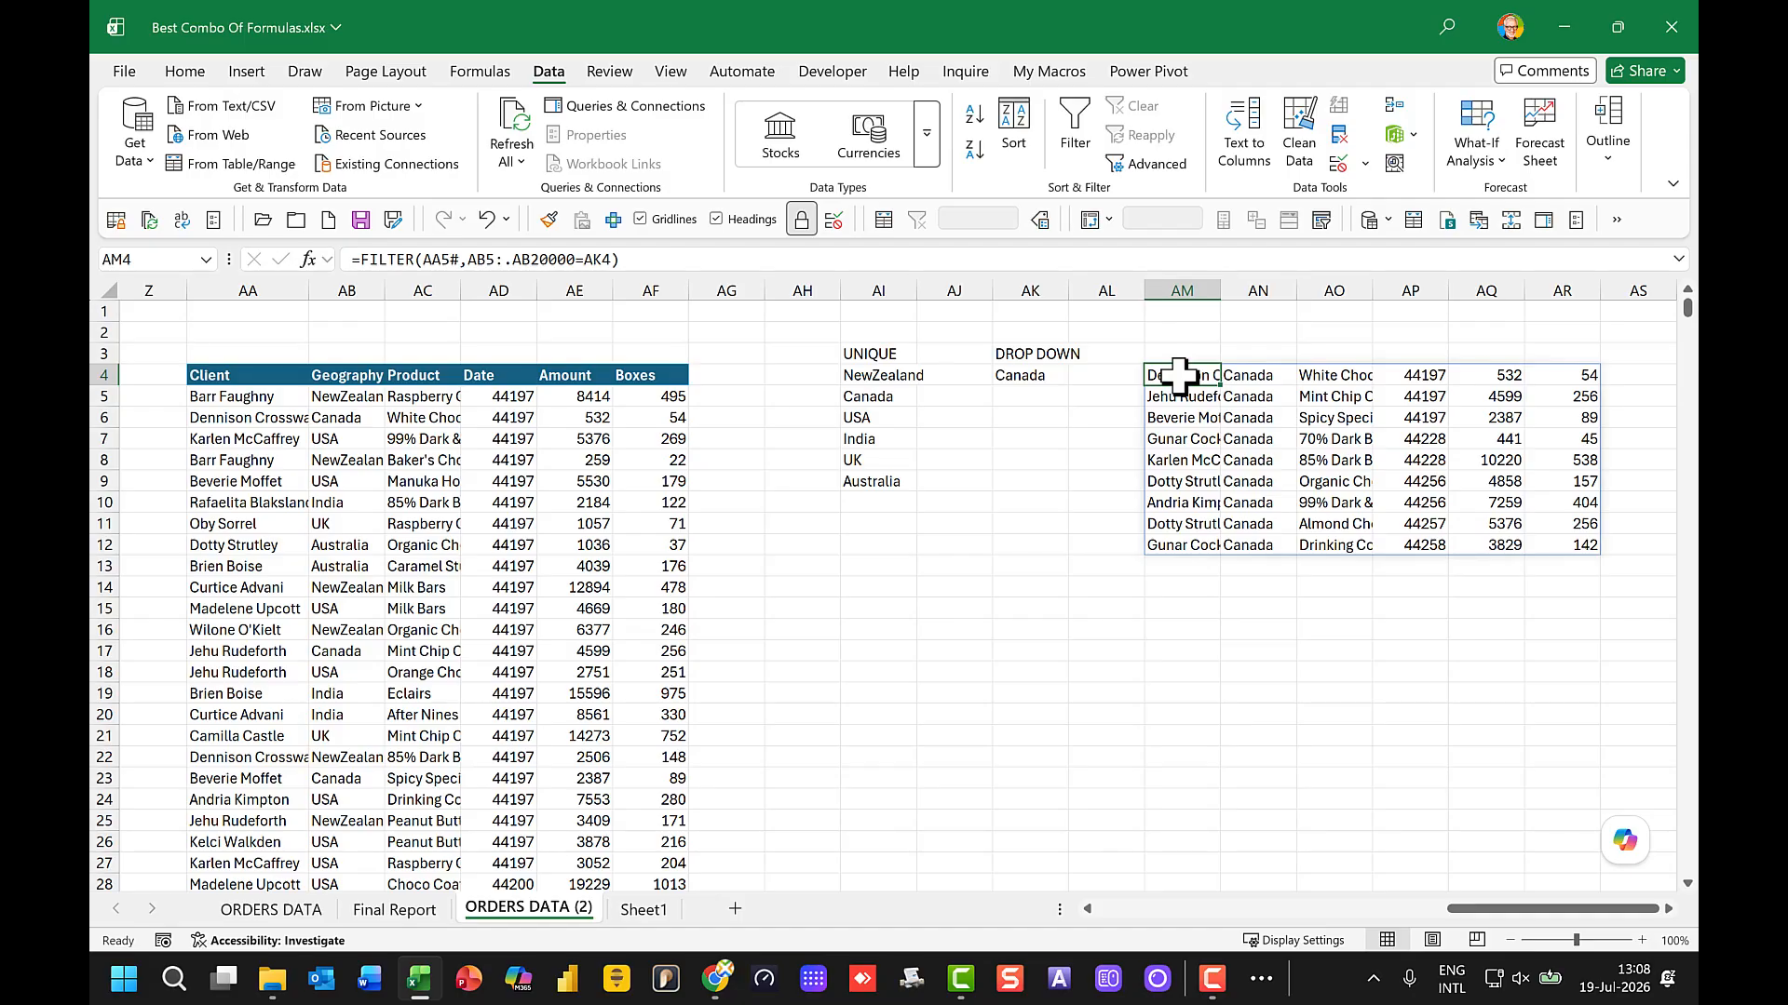
left_click(1262, 375)
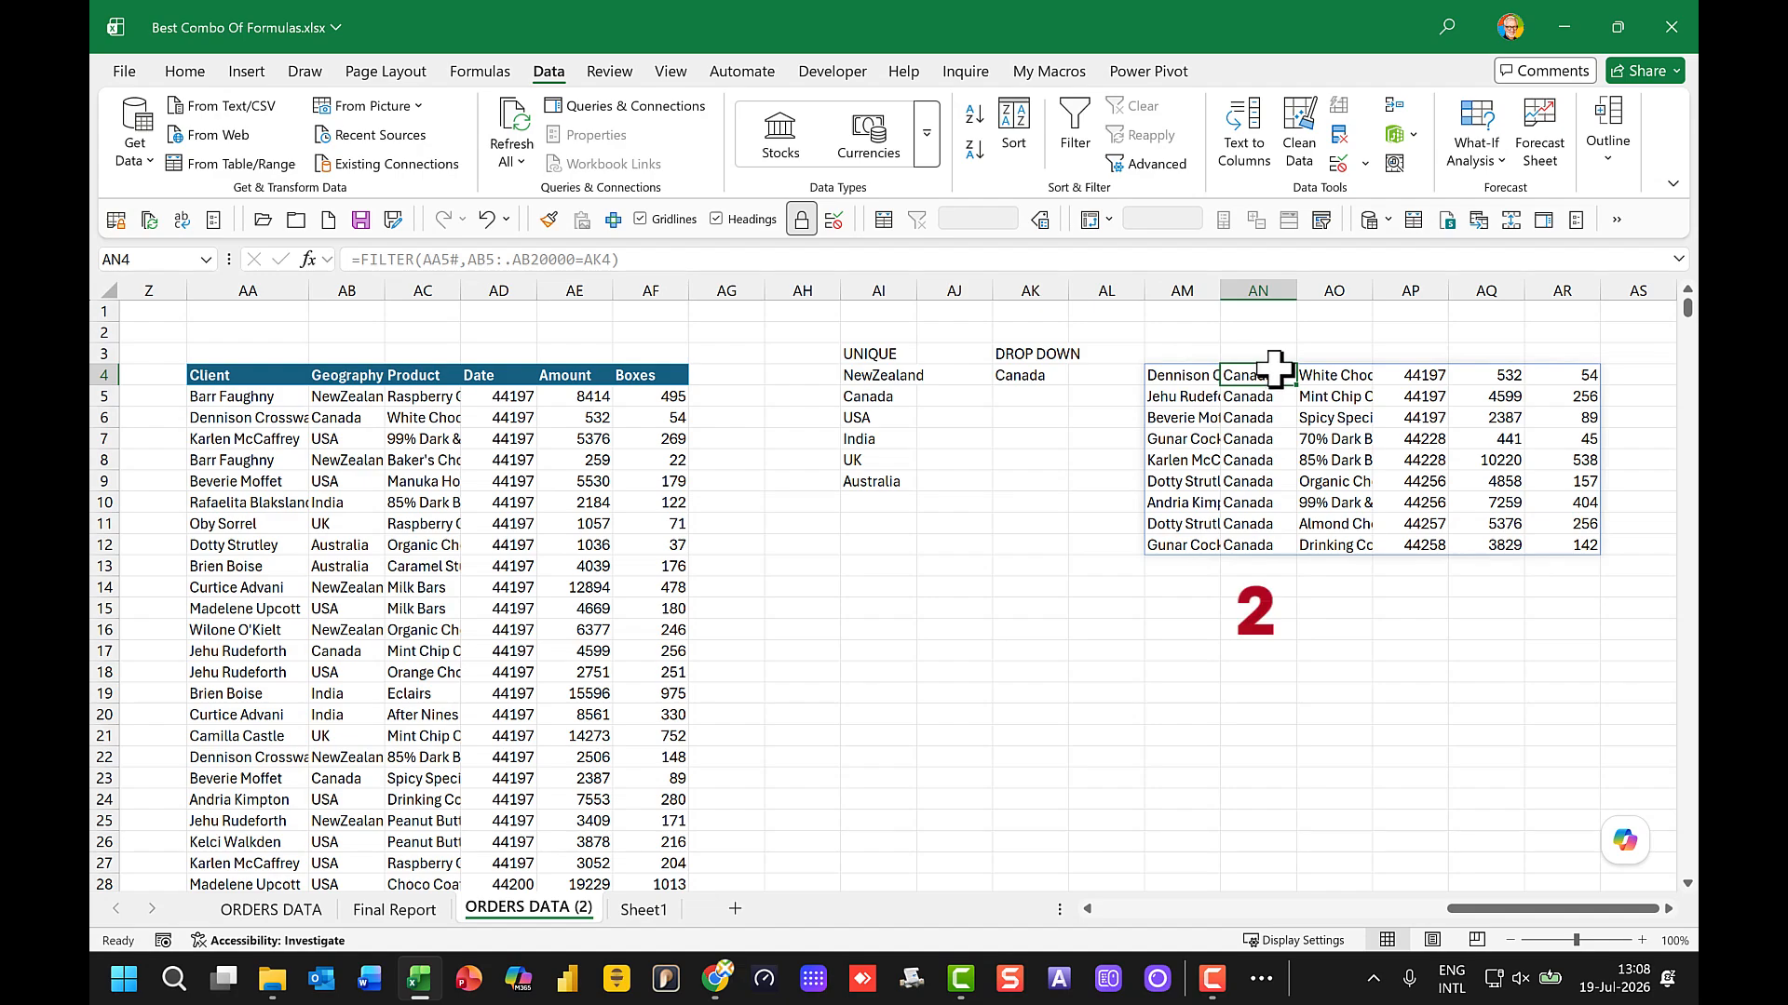
left_click(1331, 374)
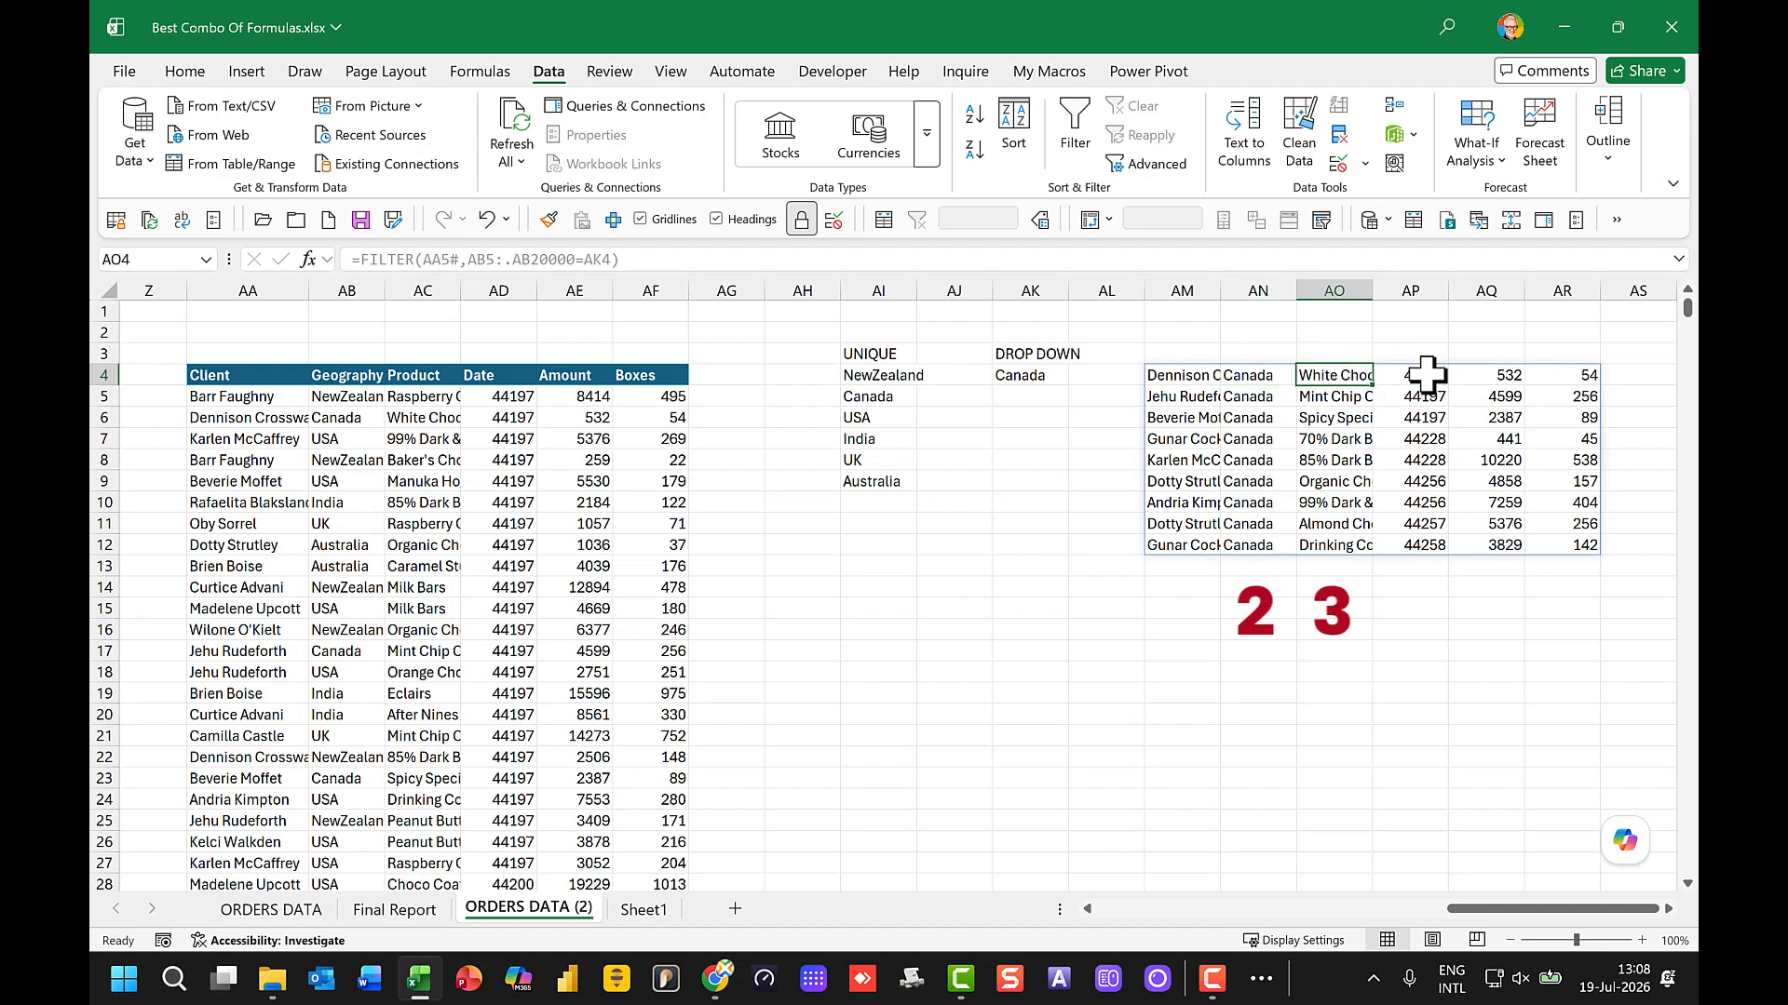
left_click(1582, 376)
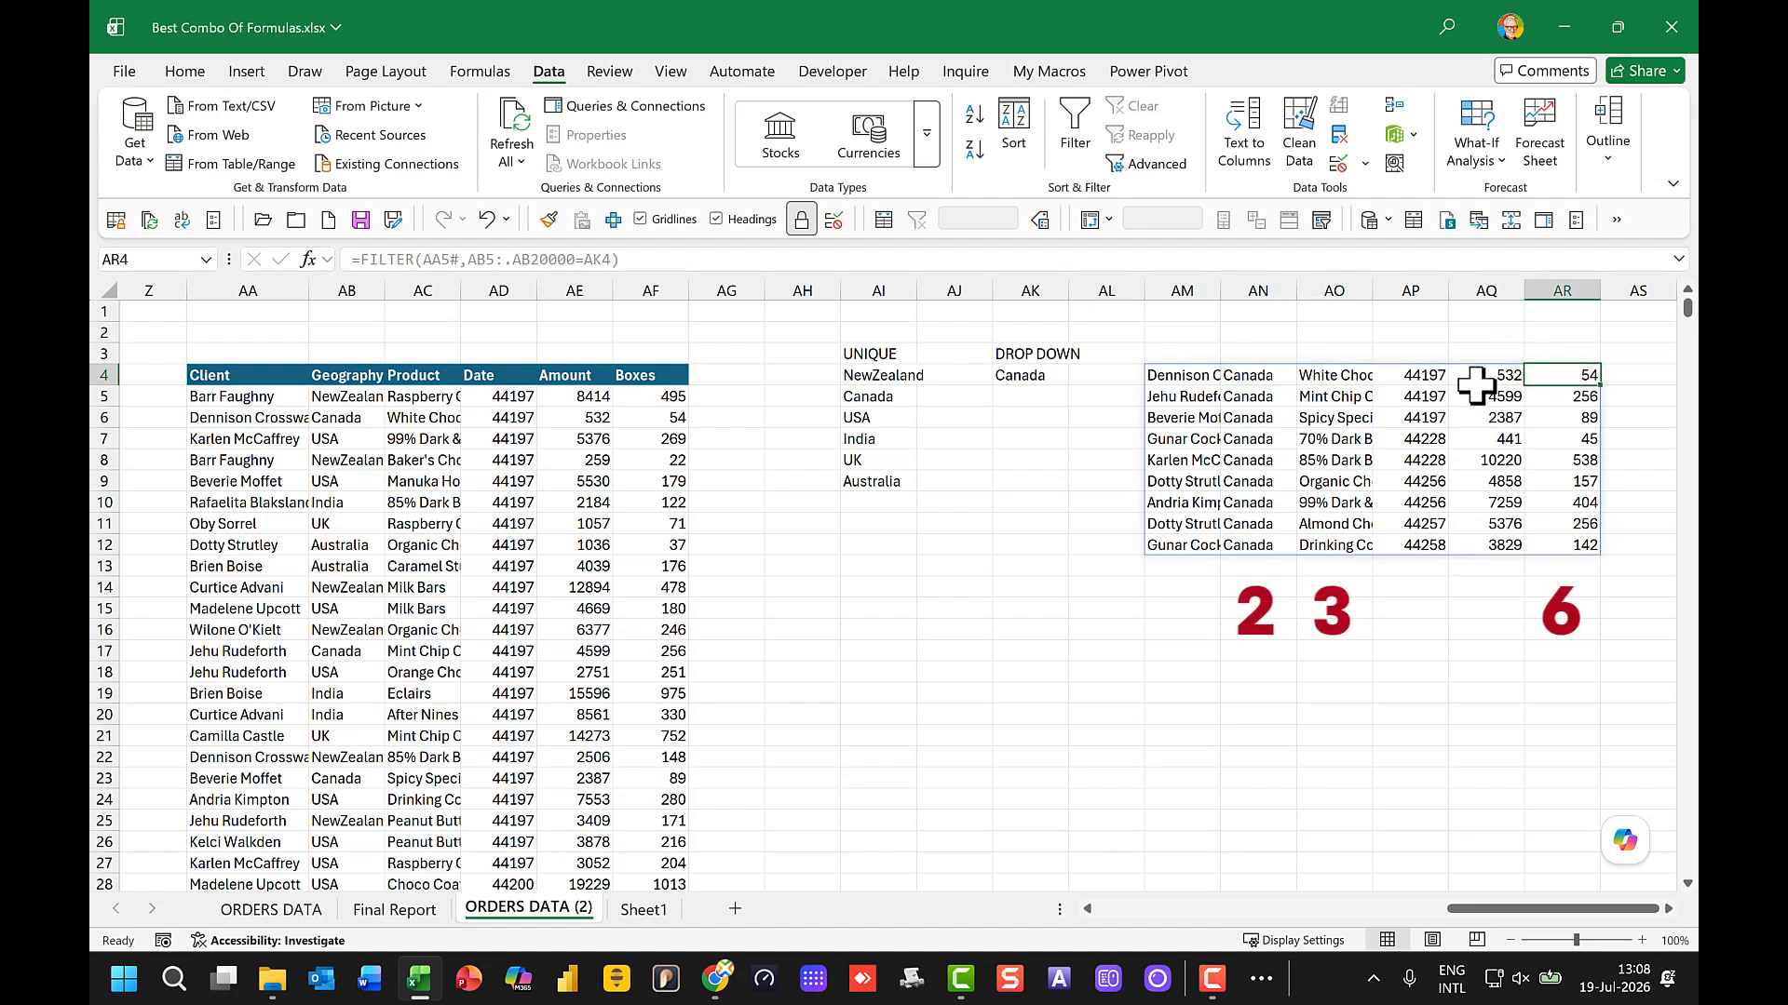
Step: Wrap AM4's FILTER formula in CHOOSECOLS, returning only columns 2, 3 and 6
left_click(1173, 372)
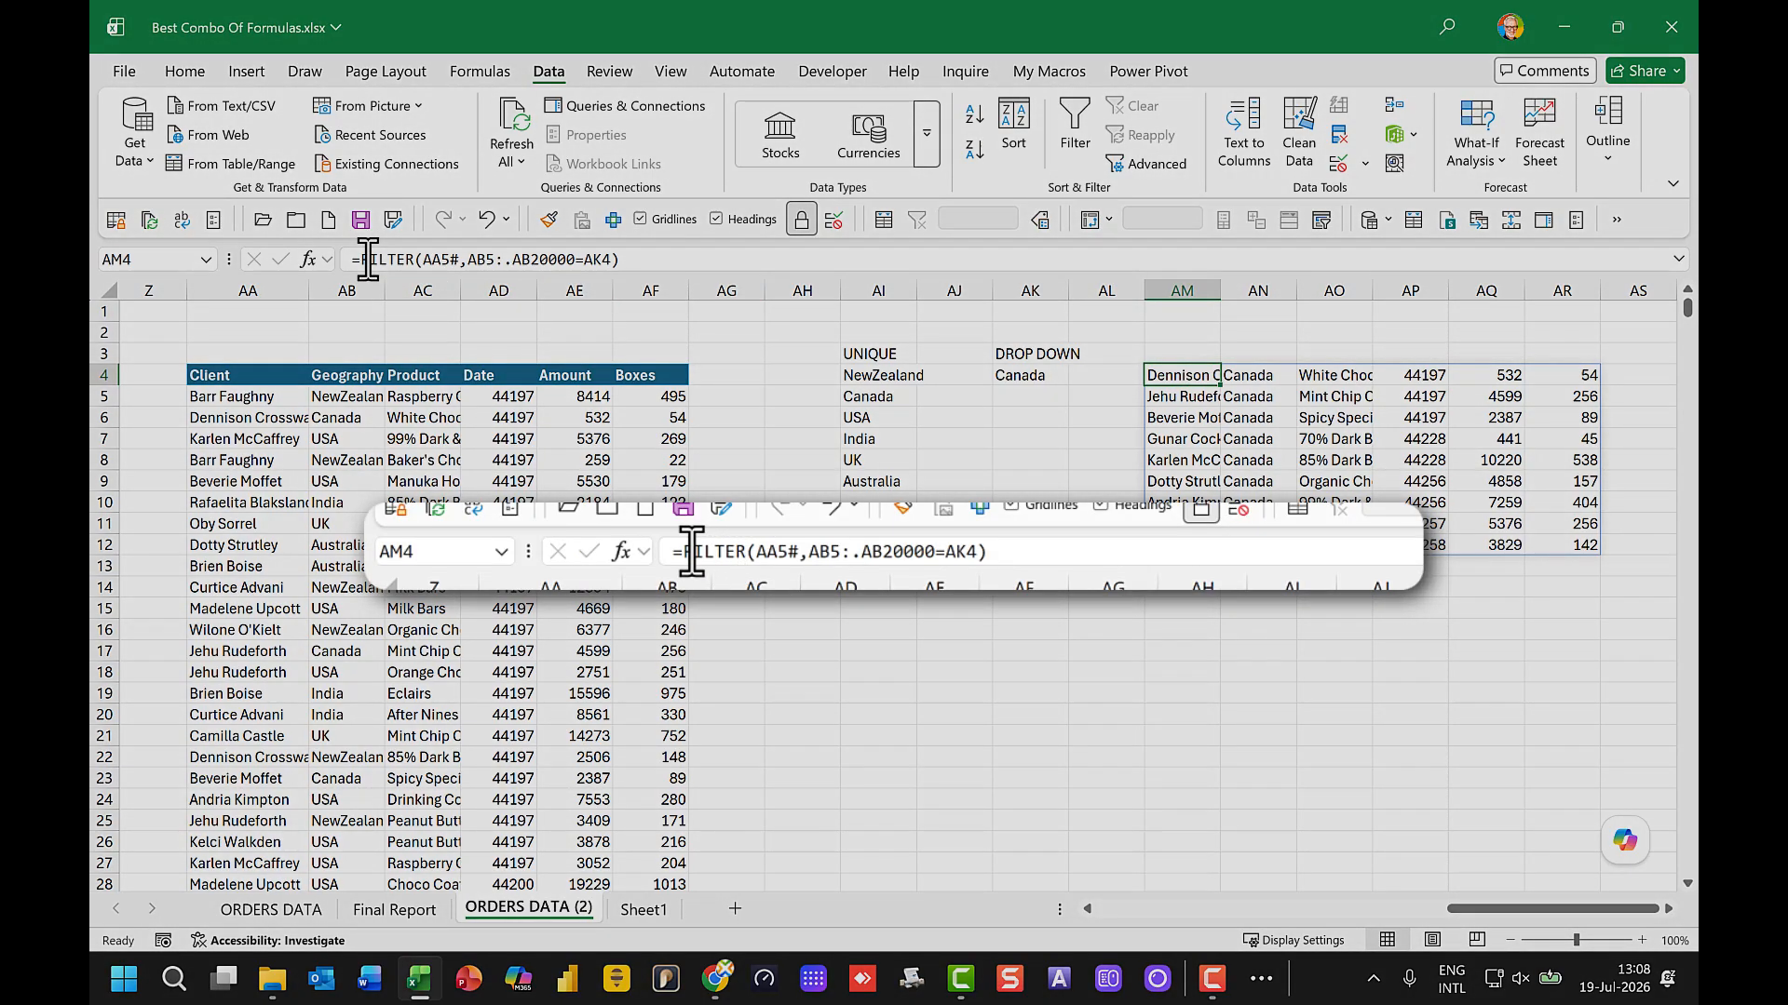
left_click(368, 259)
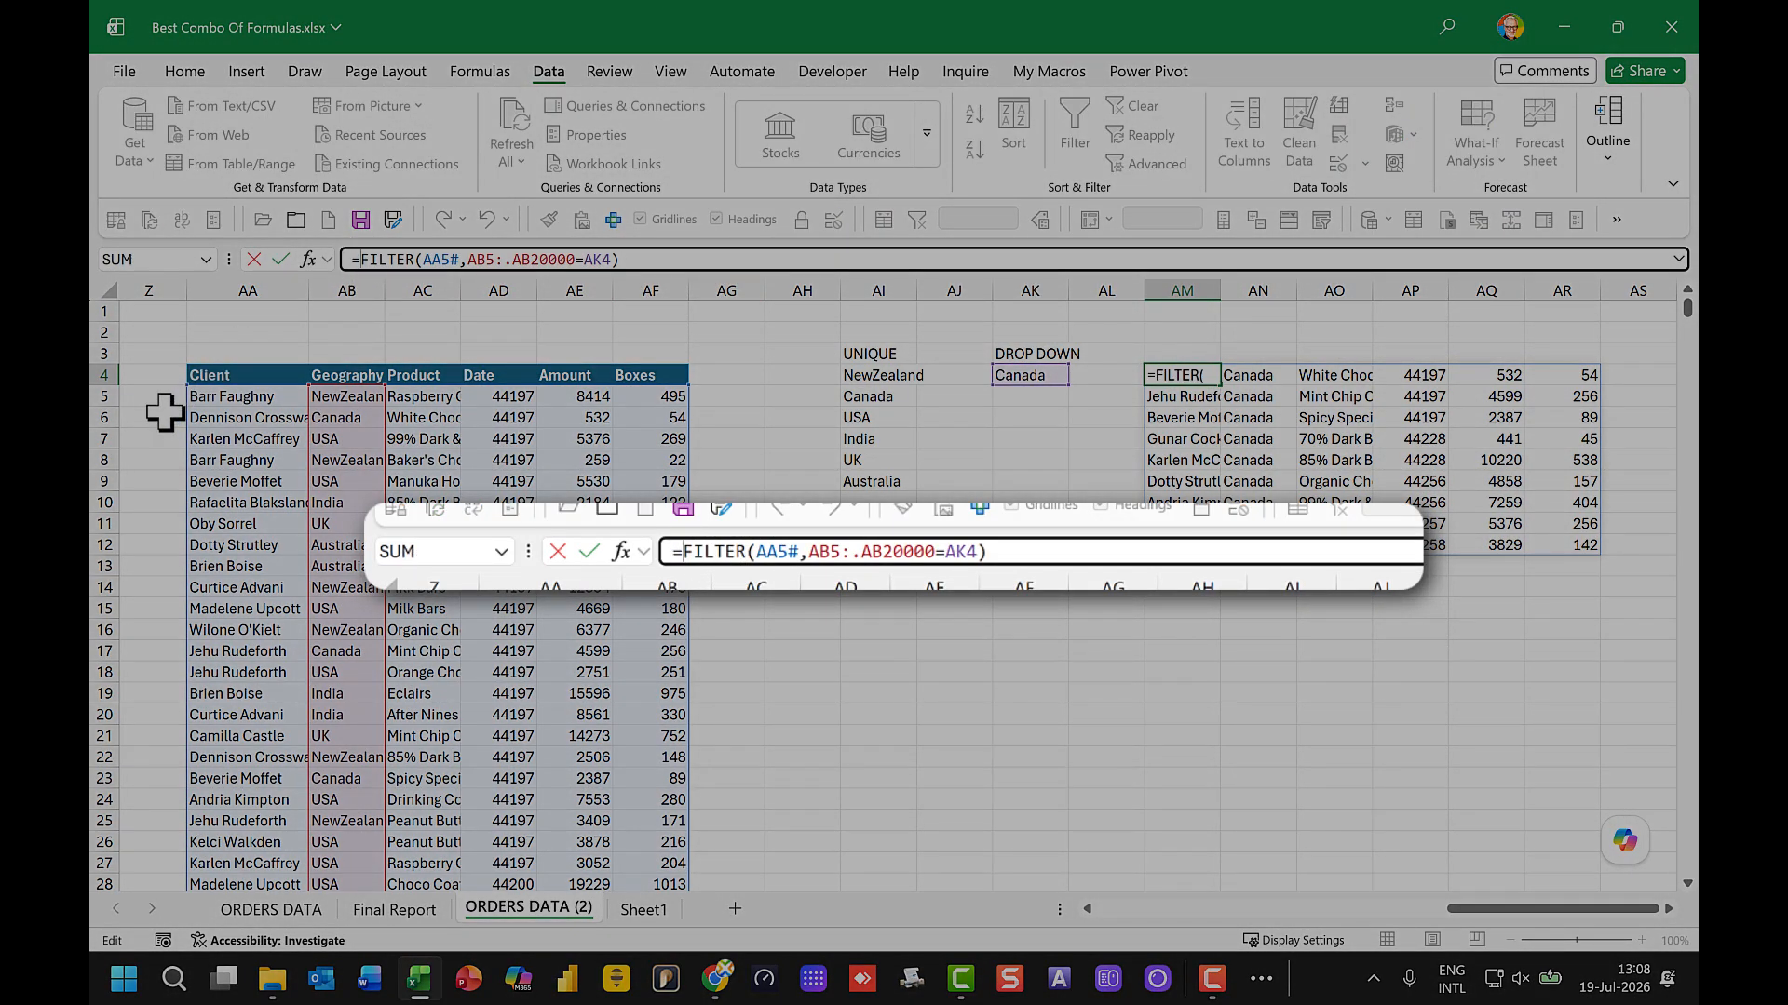
type("choose")
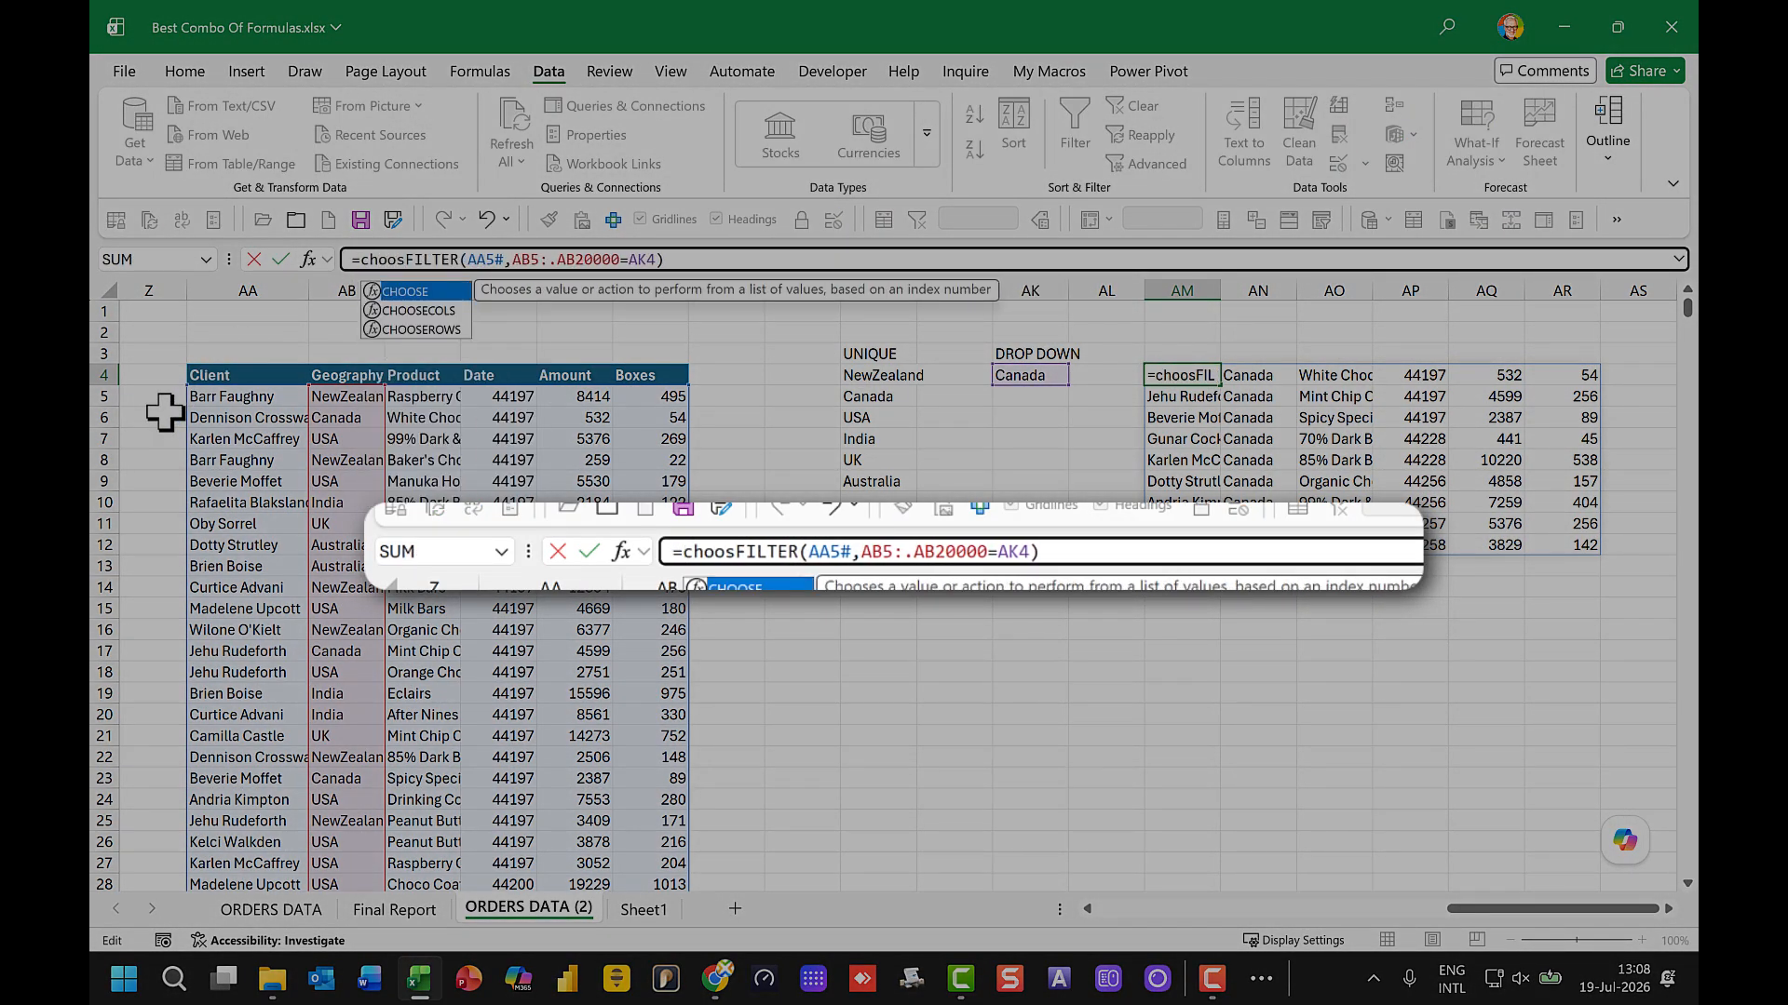
double_click(445, 314)
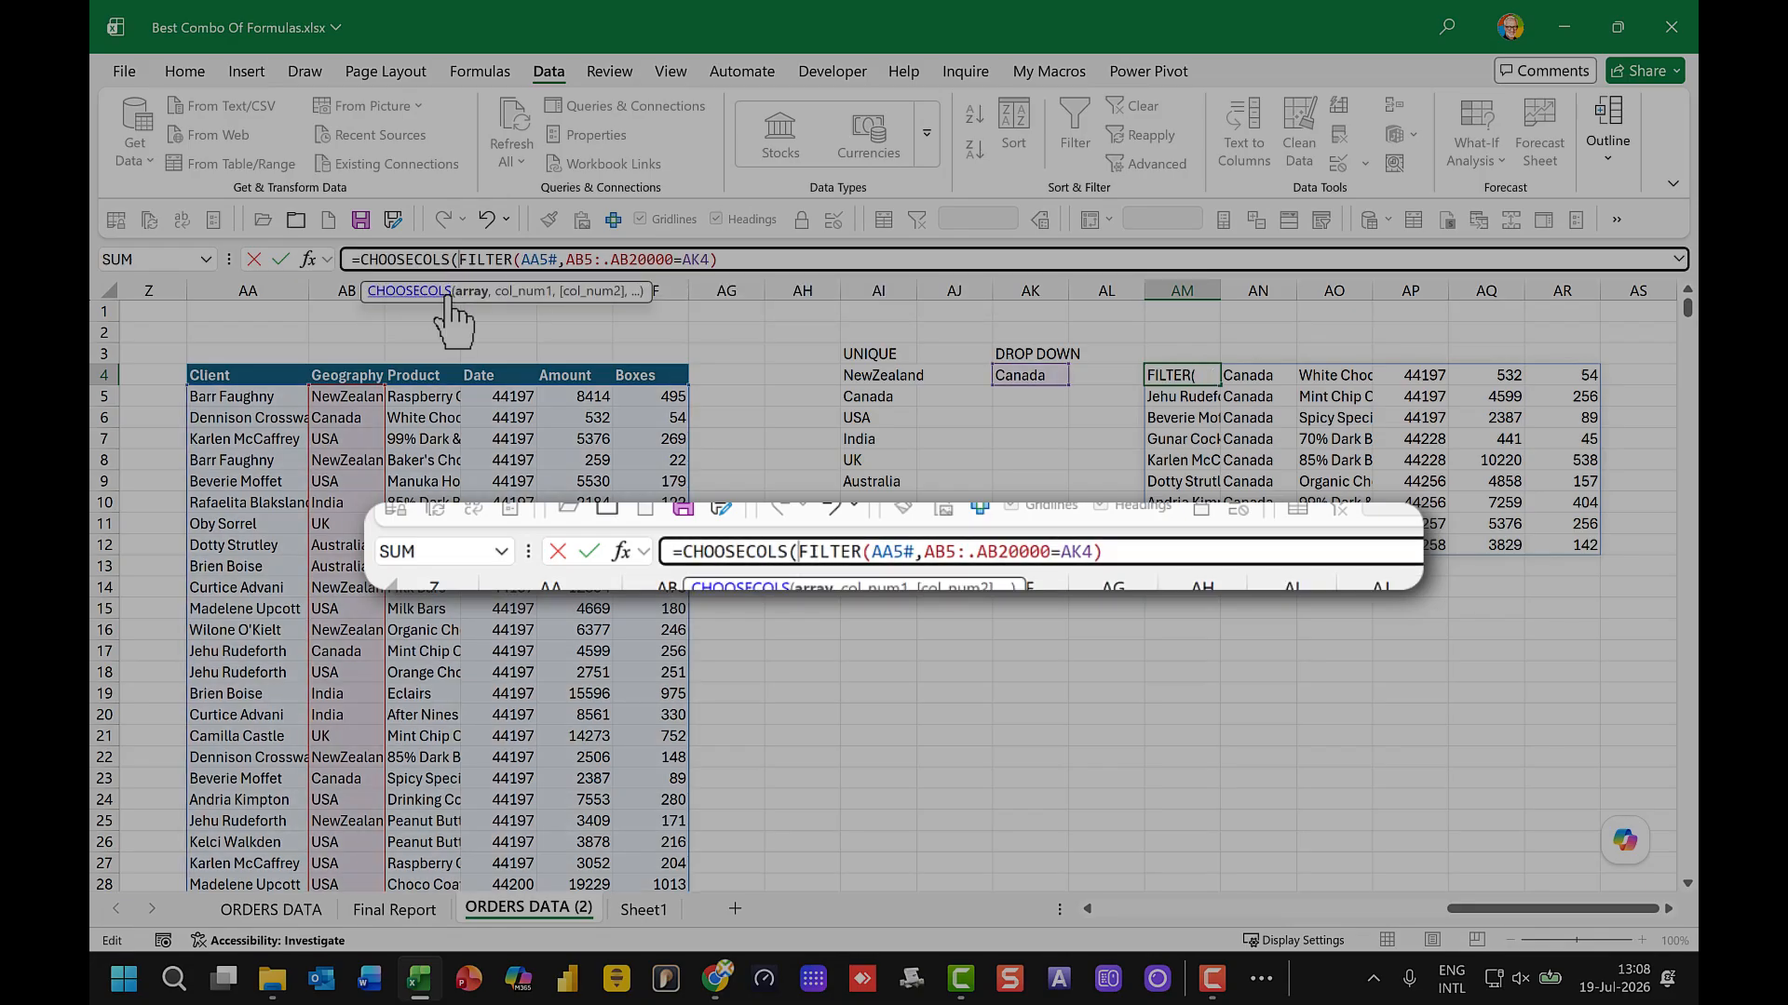
left_click(737, 260)
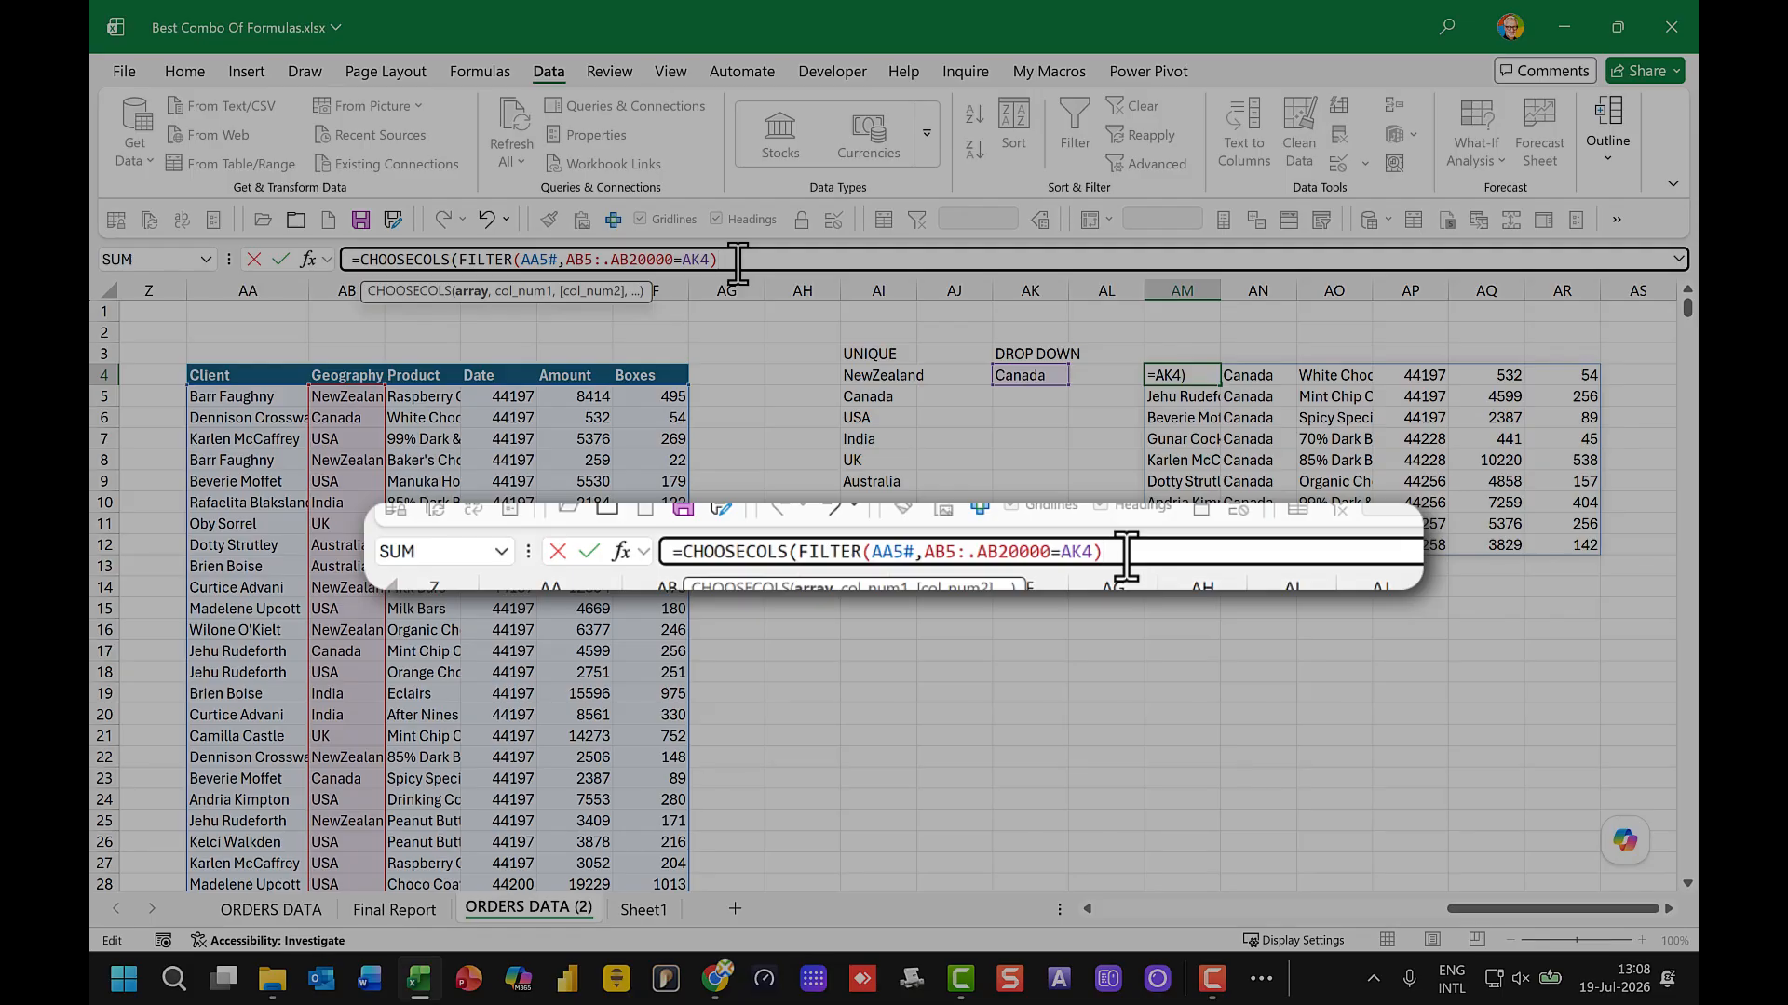
type(",")
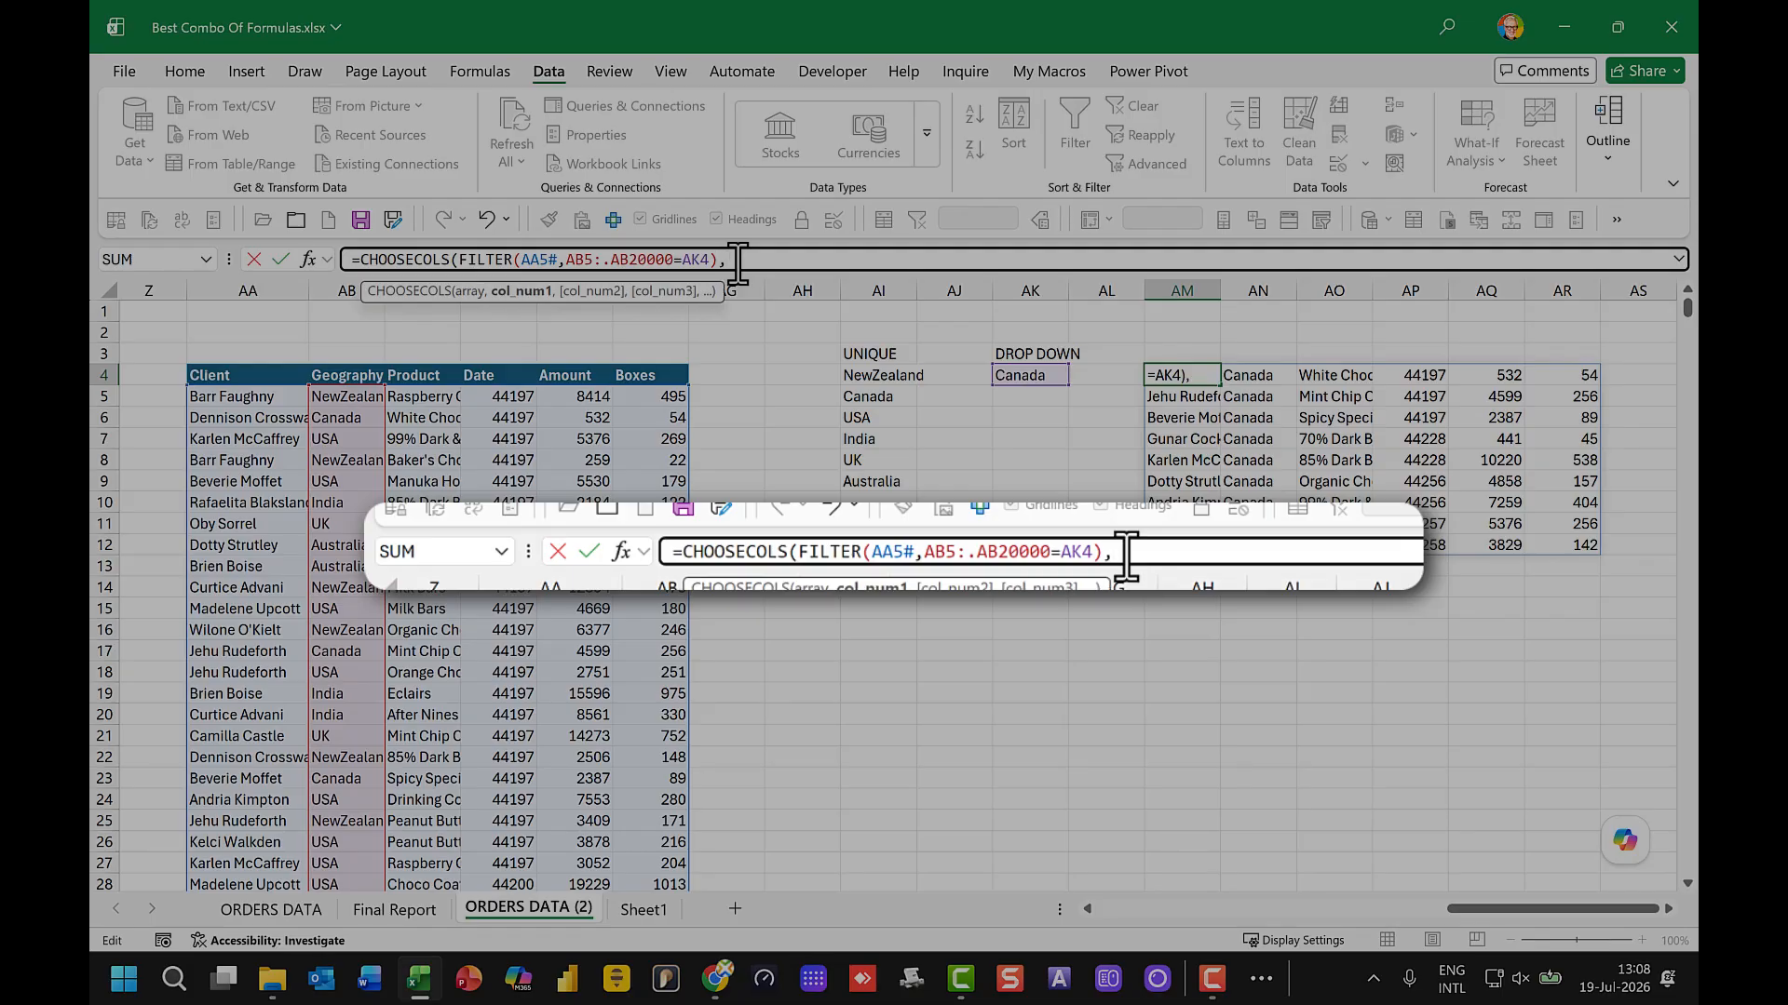
type("2,")
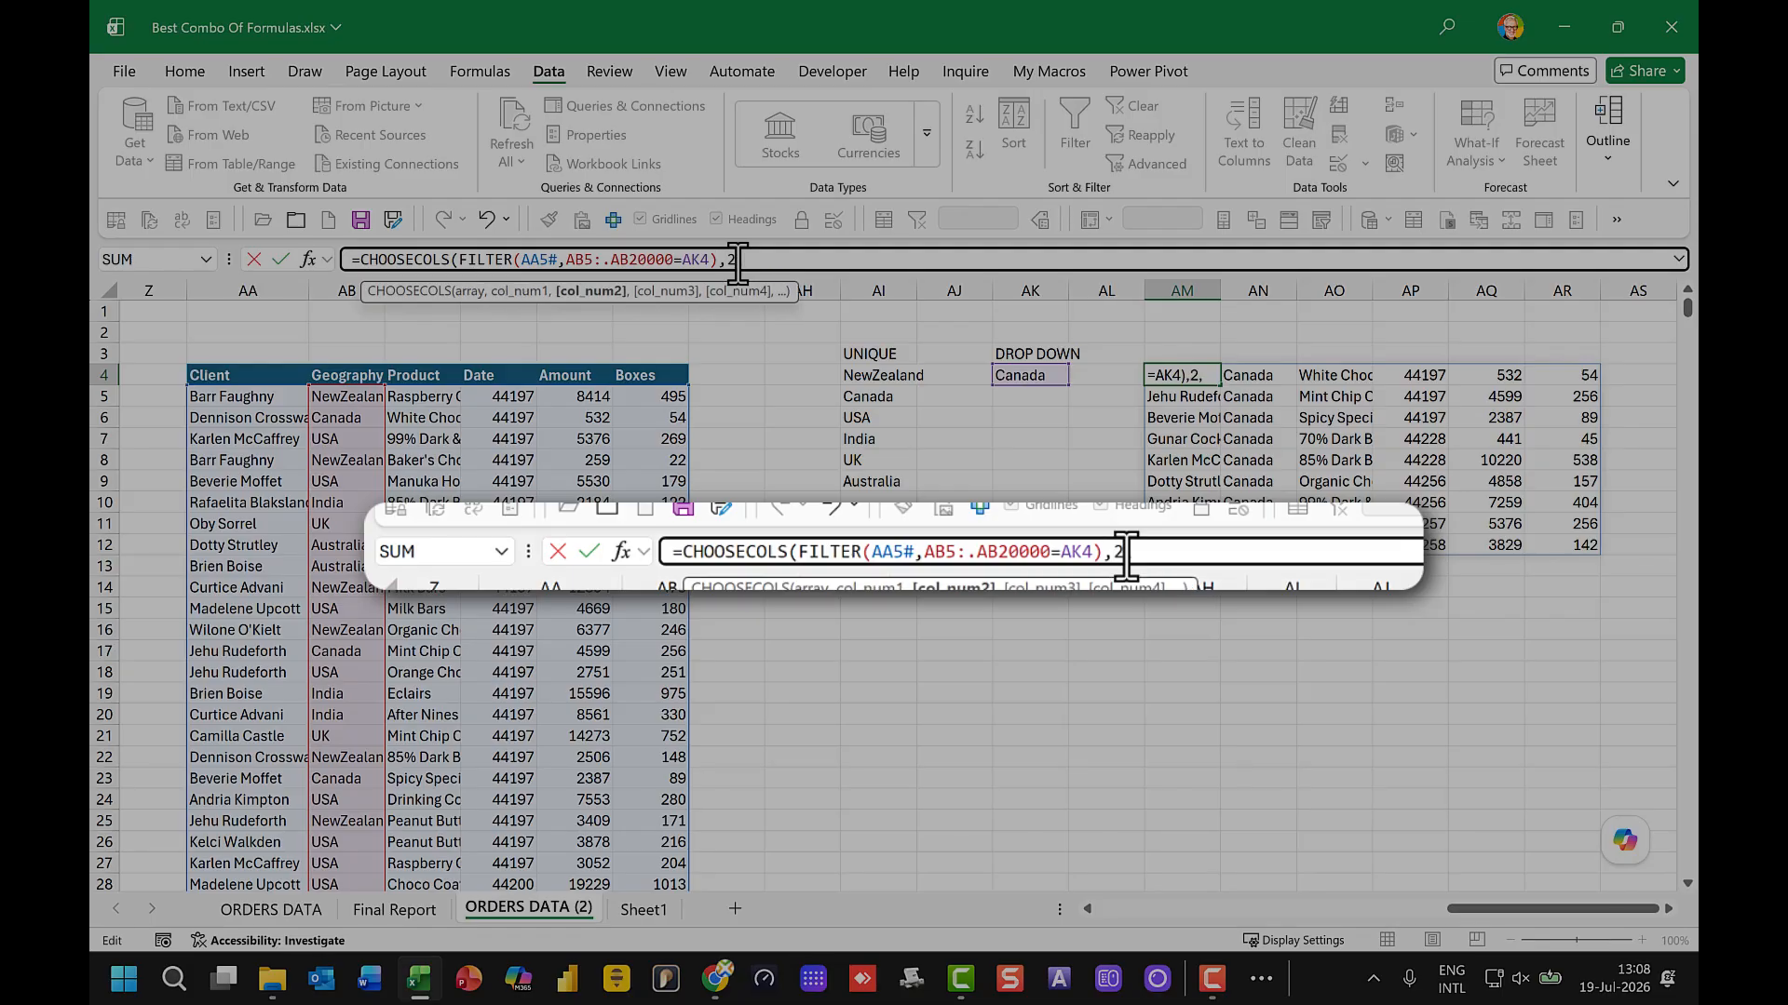
type("3,")
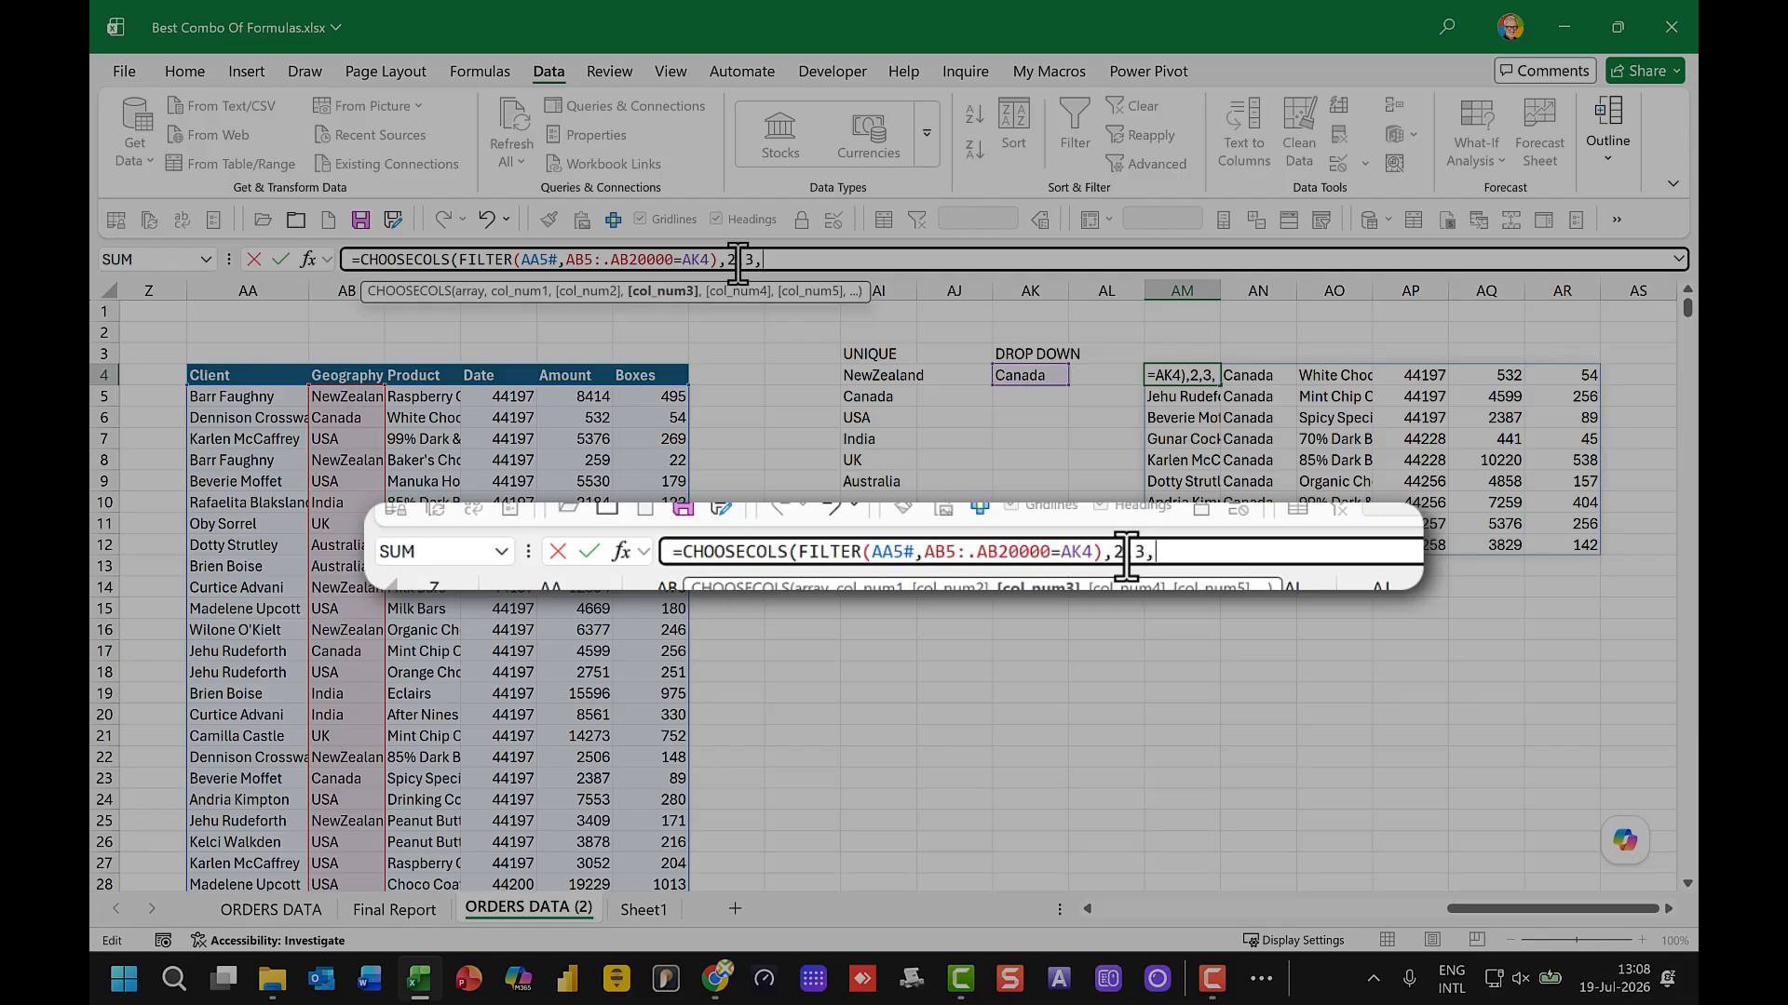
type("6)")
key("Return")
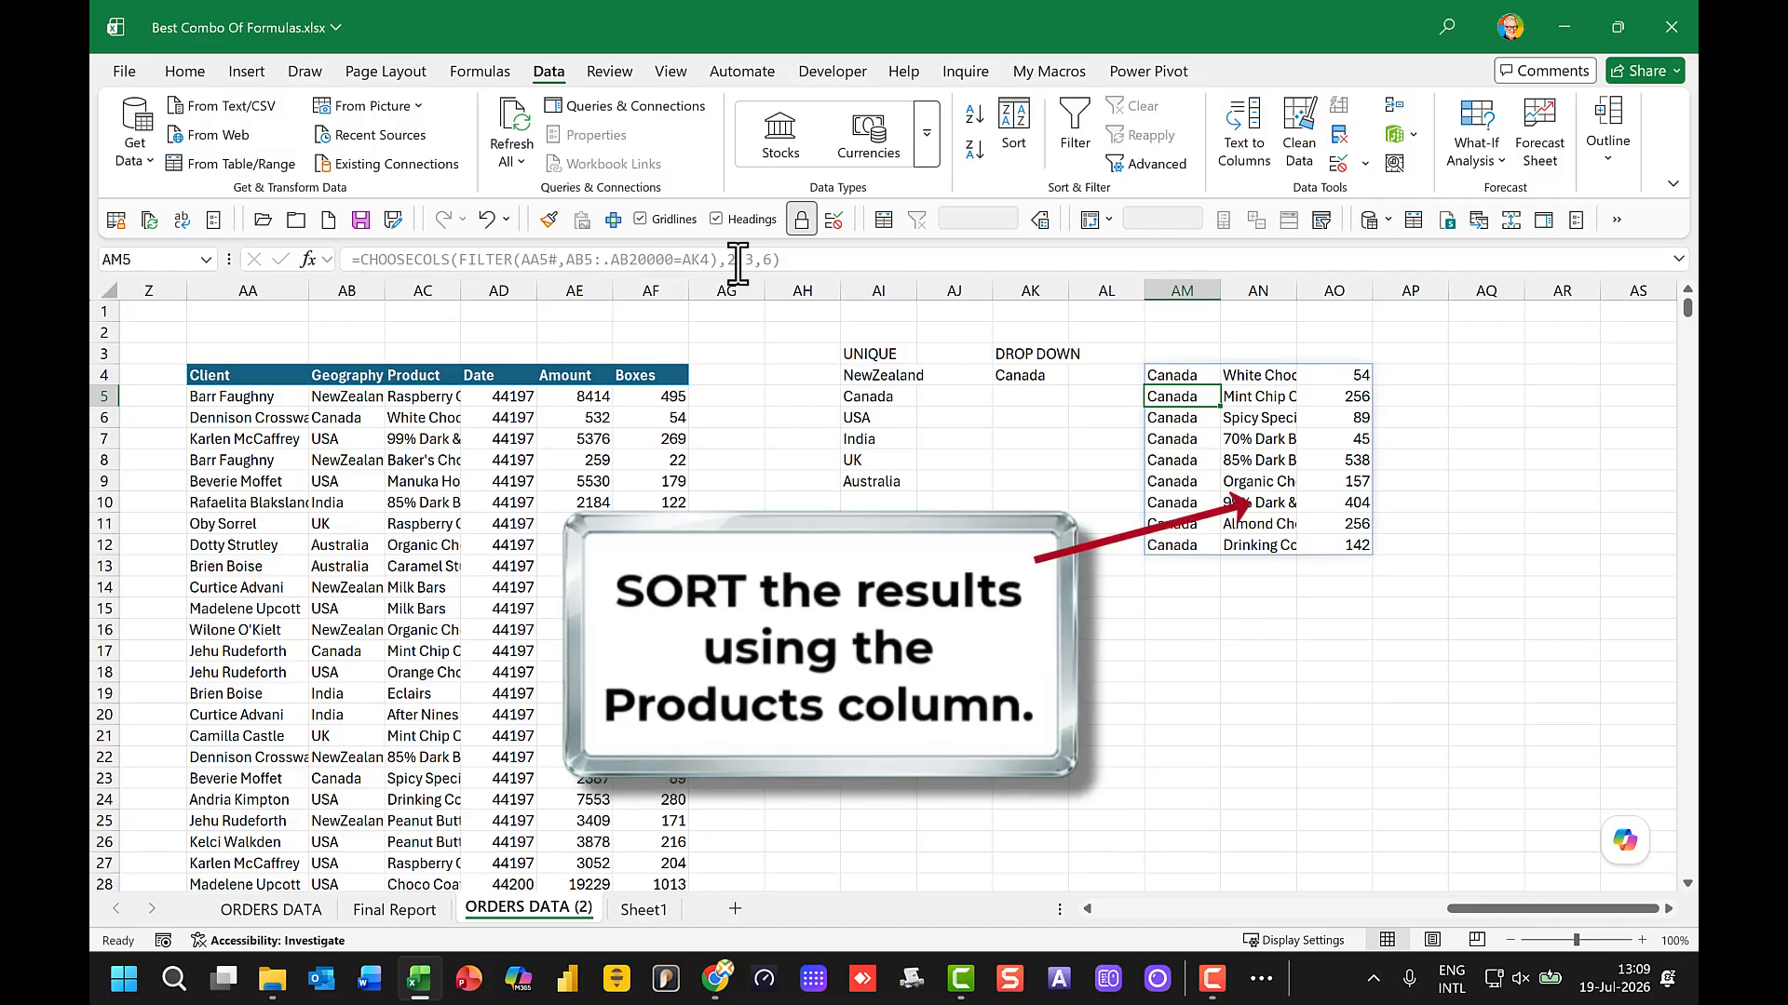
Step: Wrap AM4's CHOOSECOLS formula in SORT with sort index 2 to order the results by product
double_click(1164, 375)
type("s")
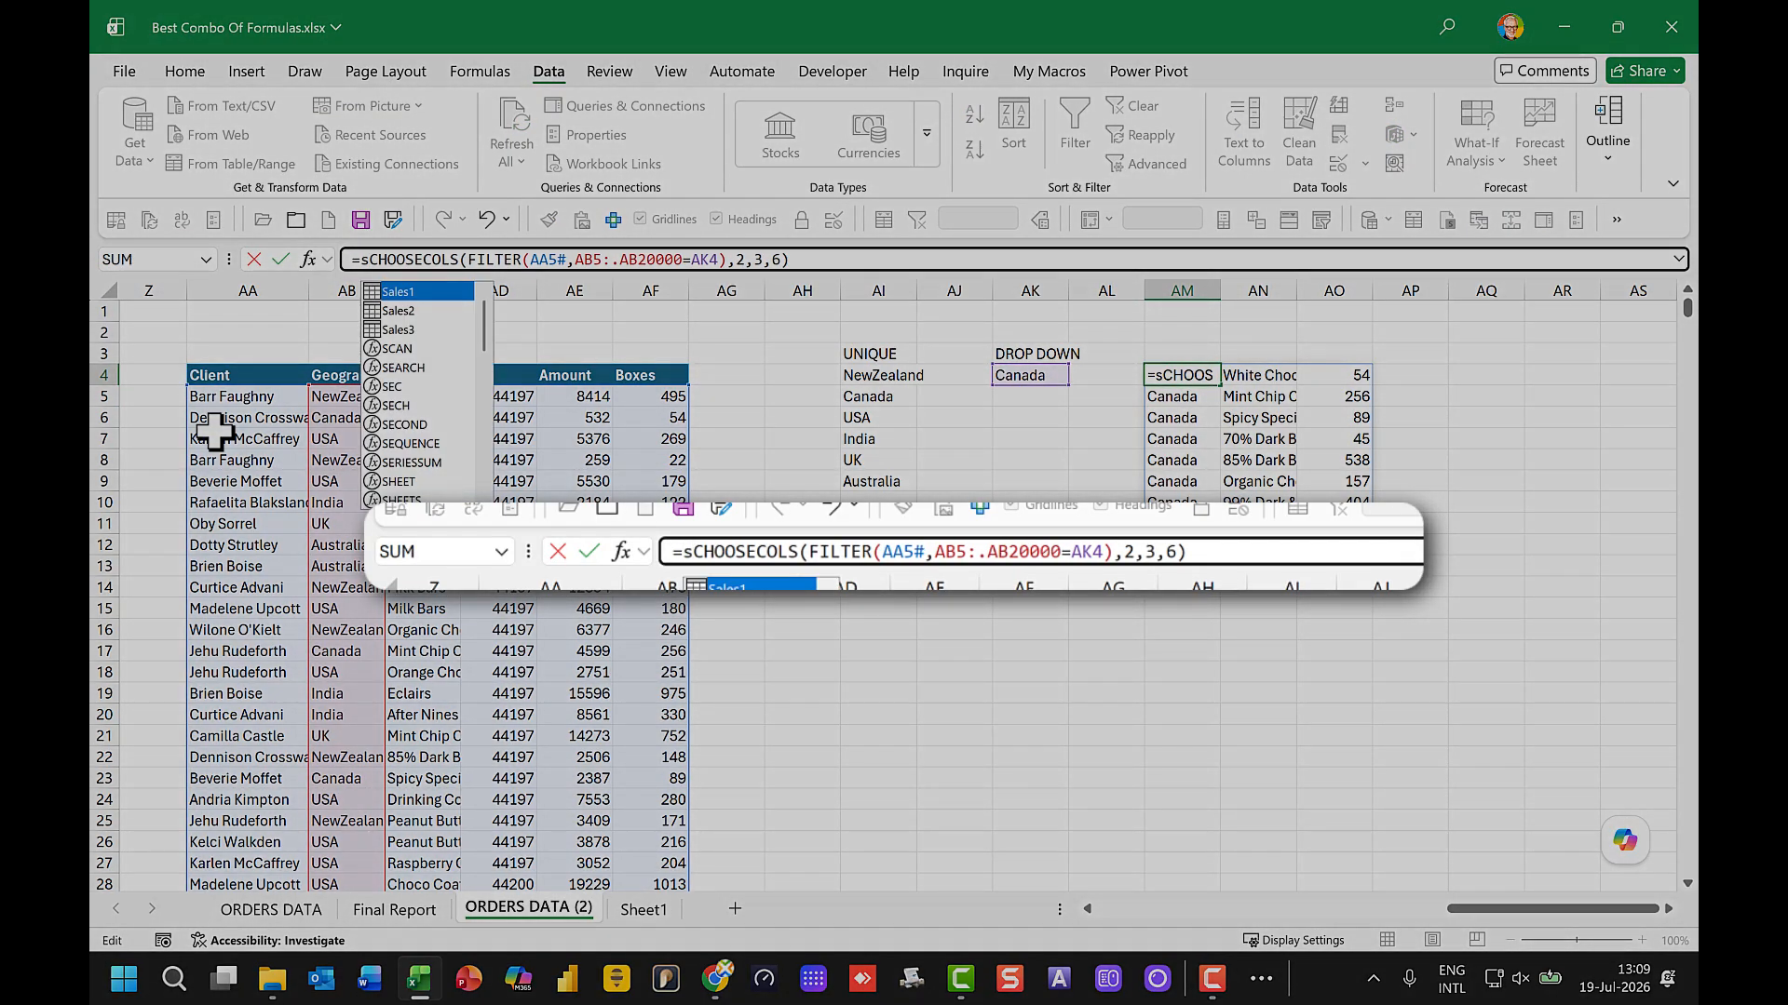
type("ort(")
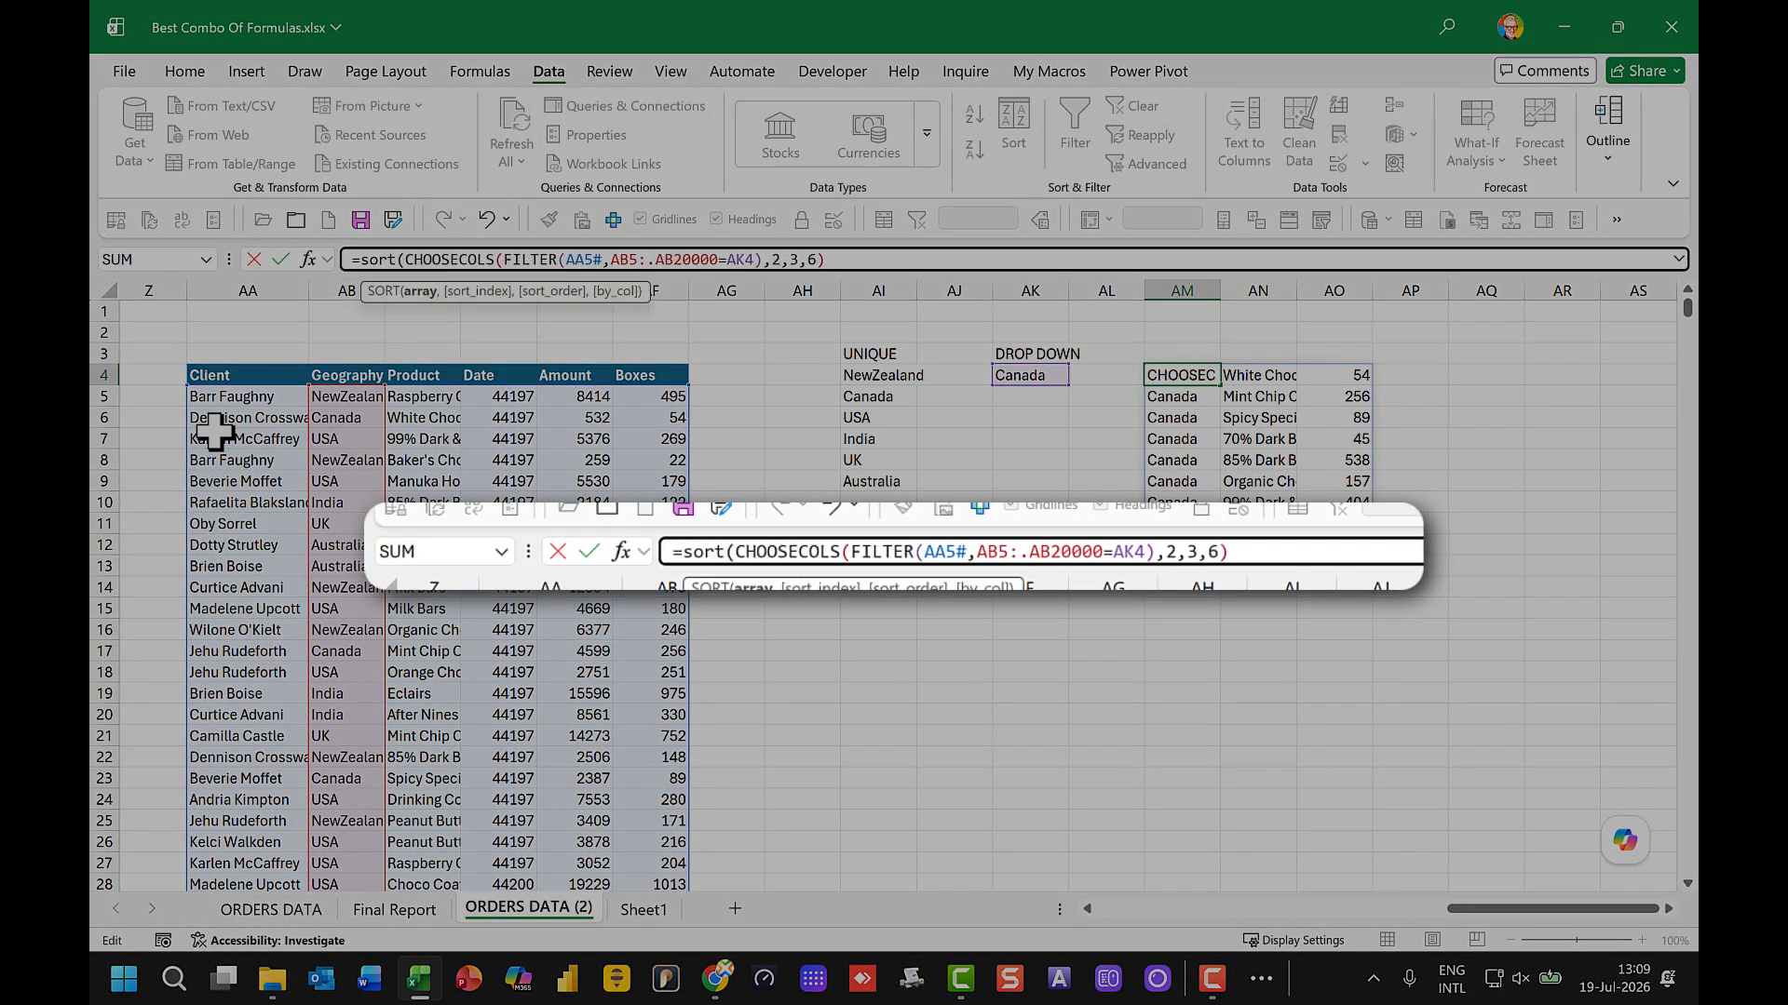
left_click(851, 264)
type(",")
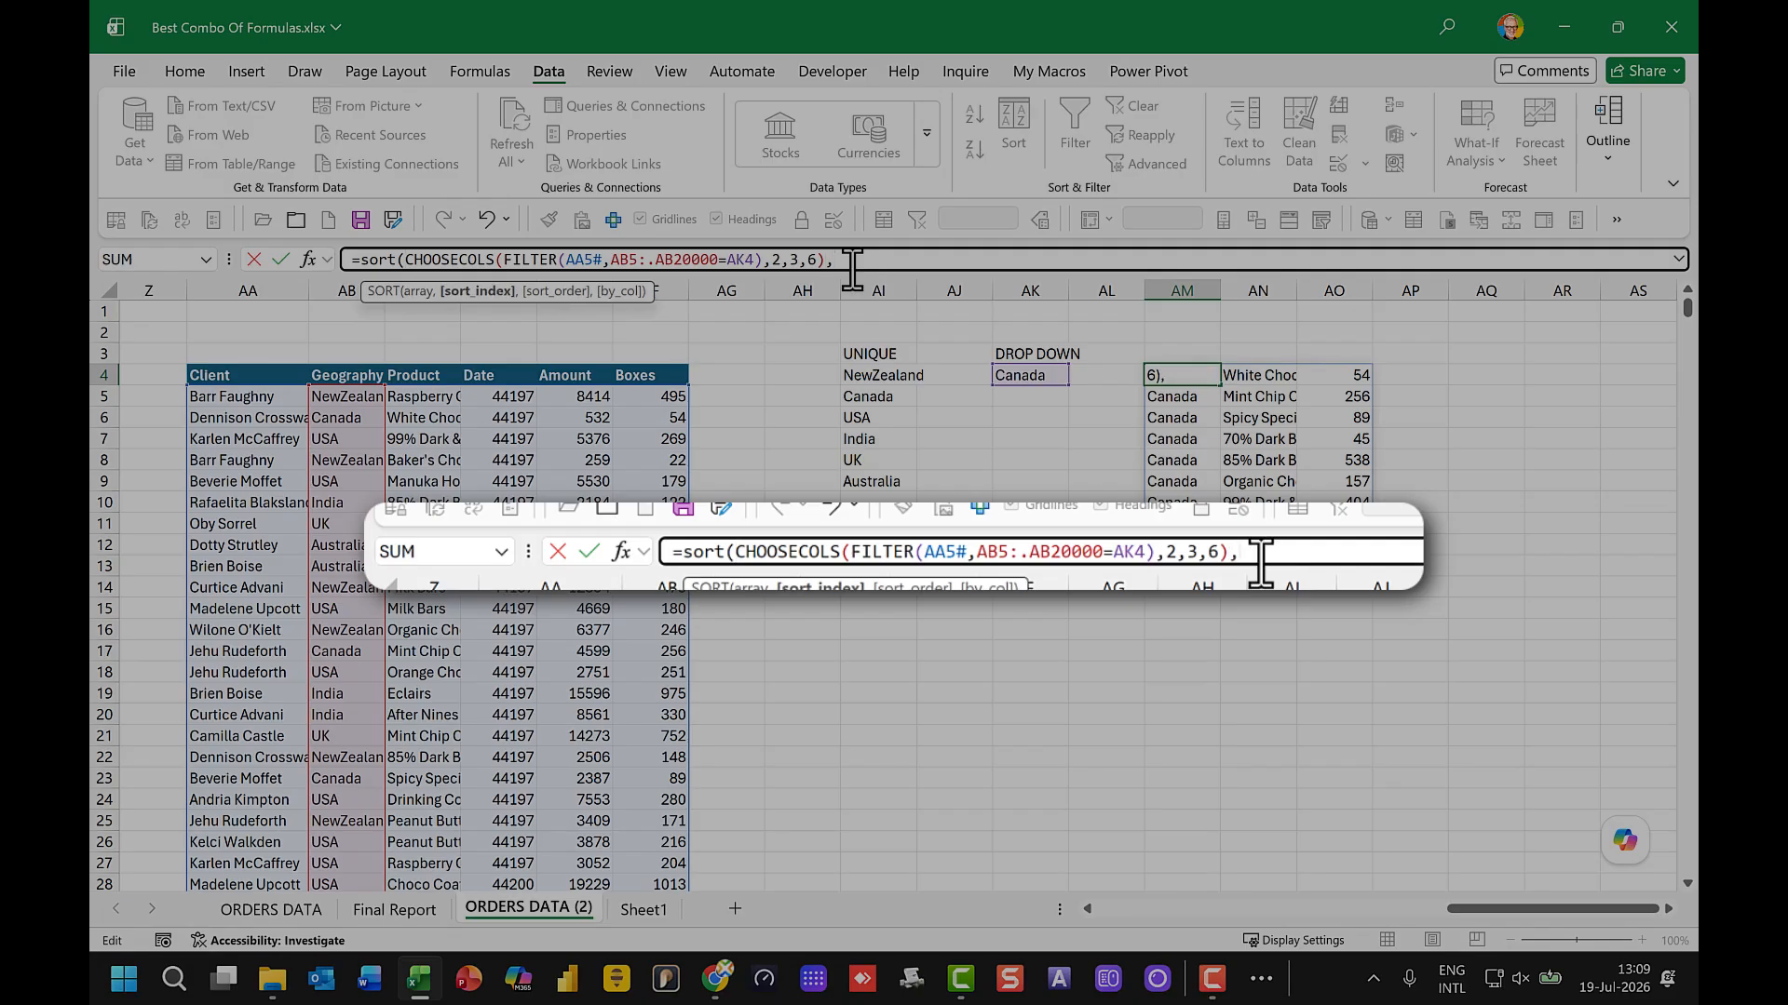
type("2")
key("Return")
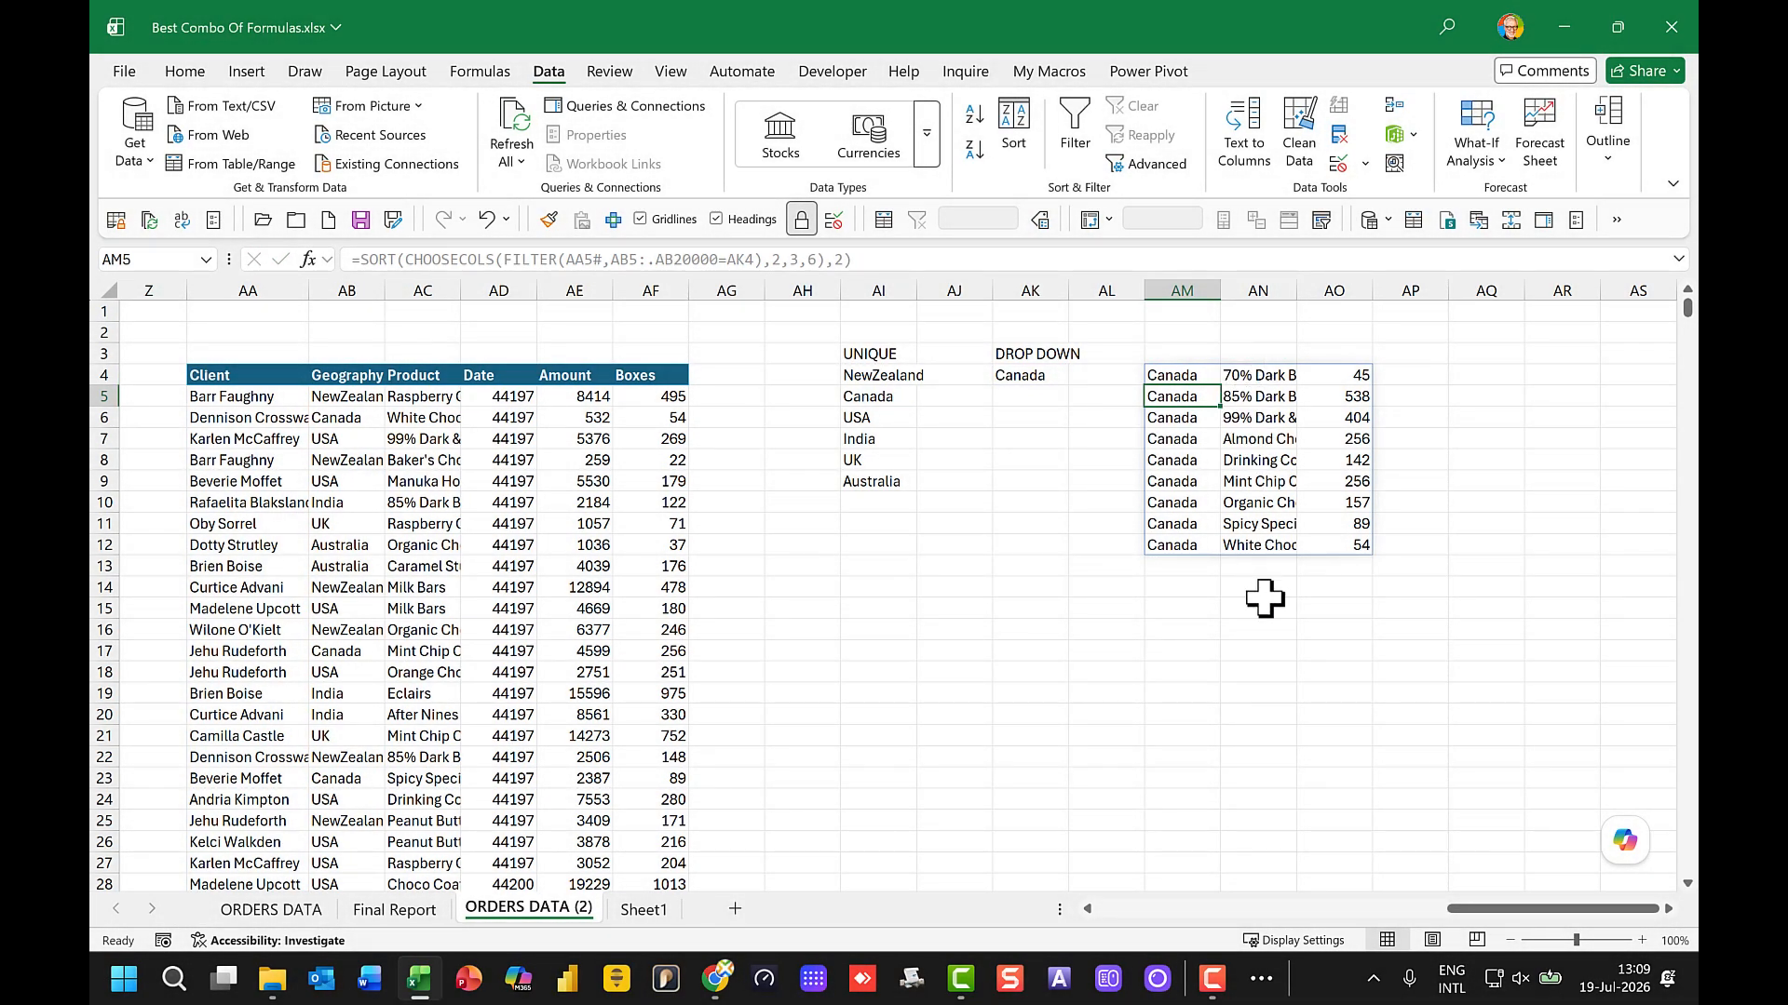
Step: Choose USA in the AK4 dropdown and widen column AN to show more of the product names
left_click(1050, 375)
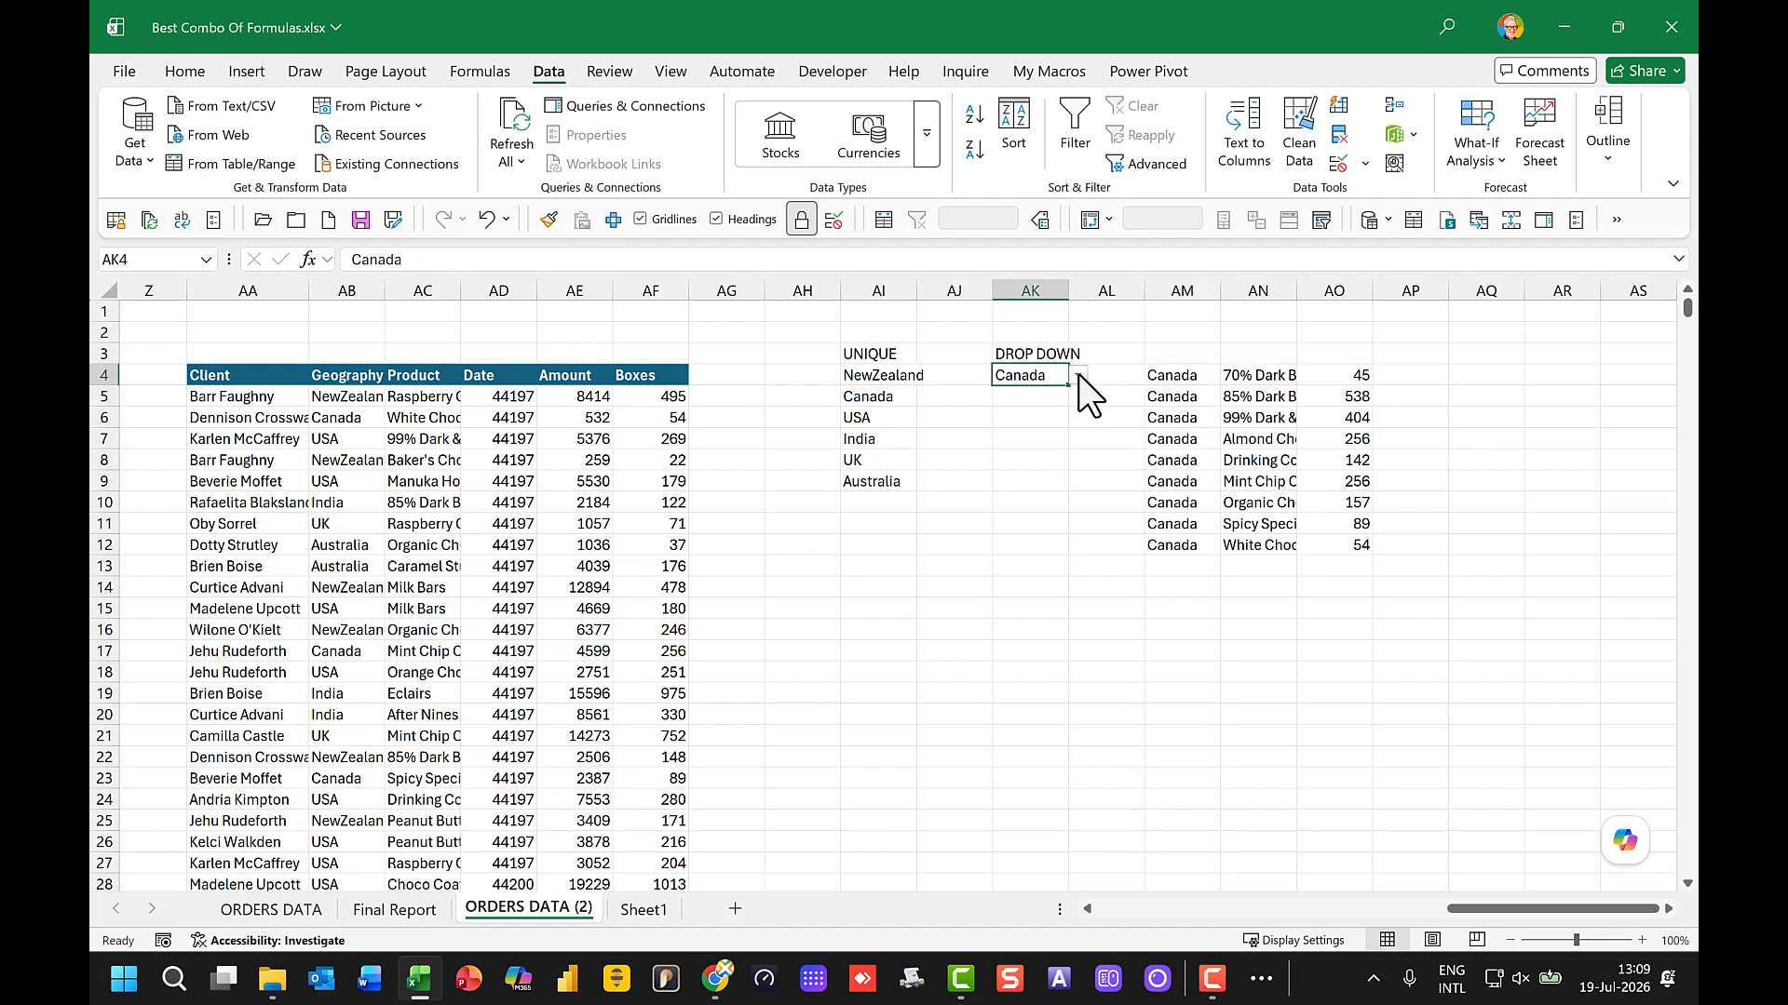
left_click(1079, 375)
left_click(1030, 434)
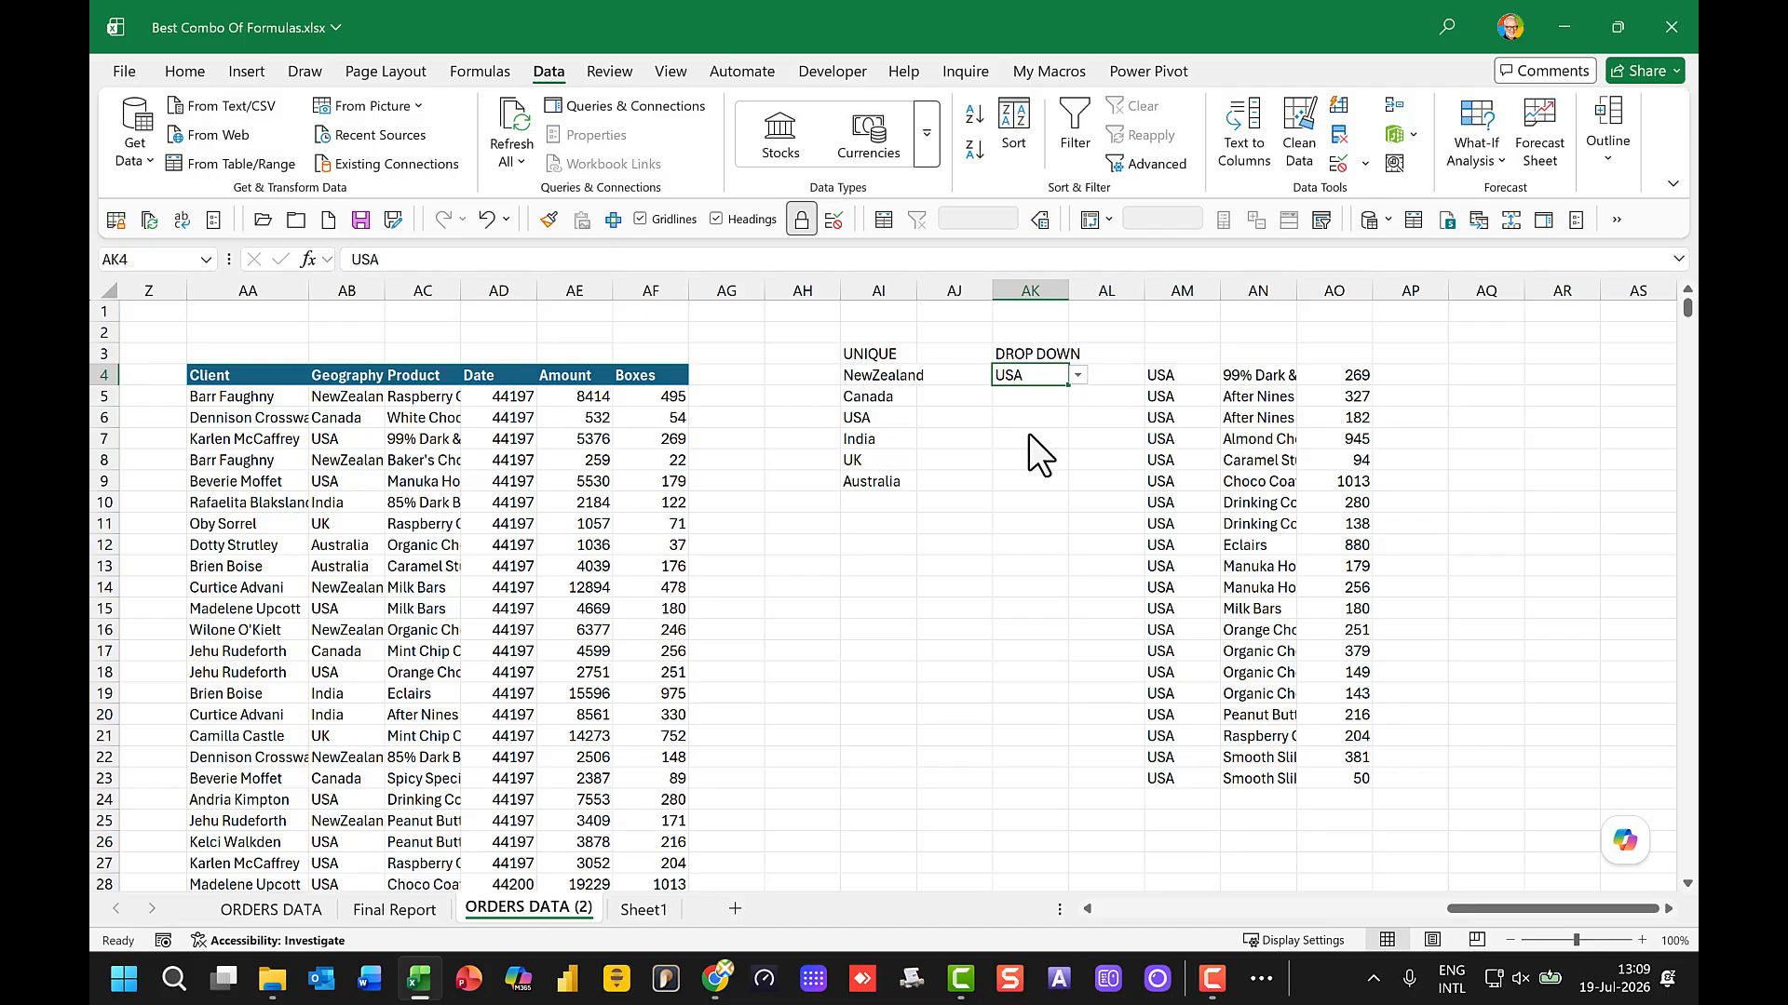
left_click_drag(1297, 291, 1344, 290)
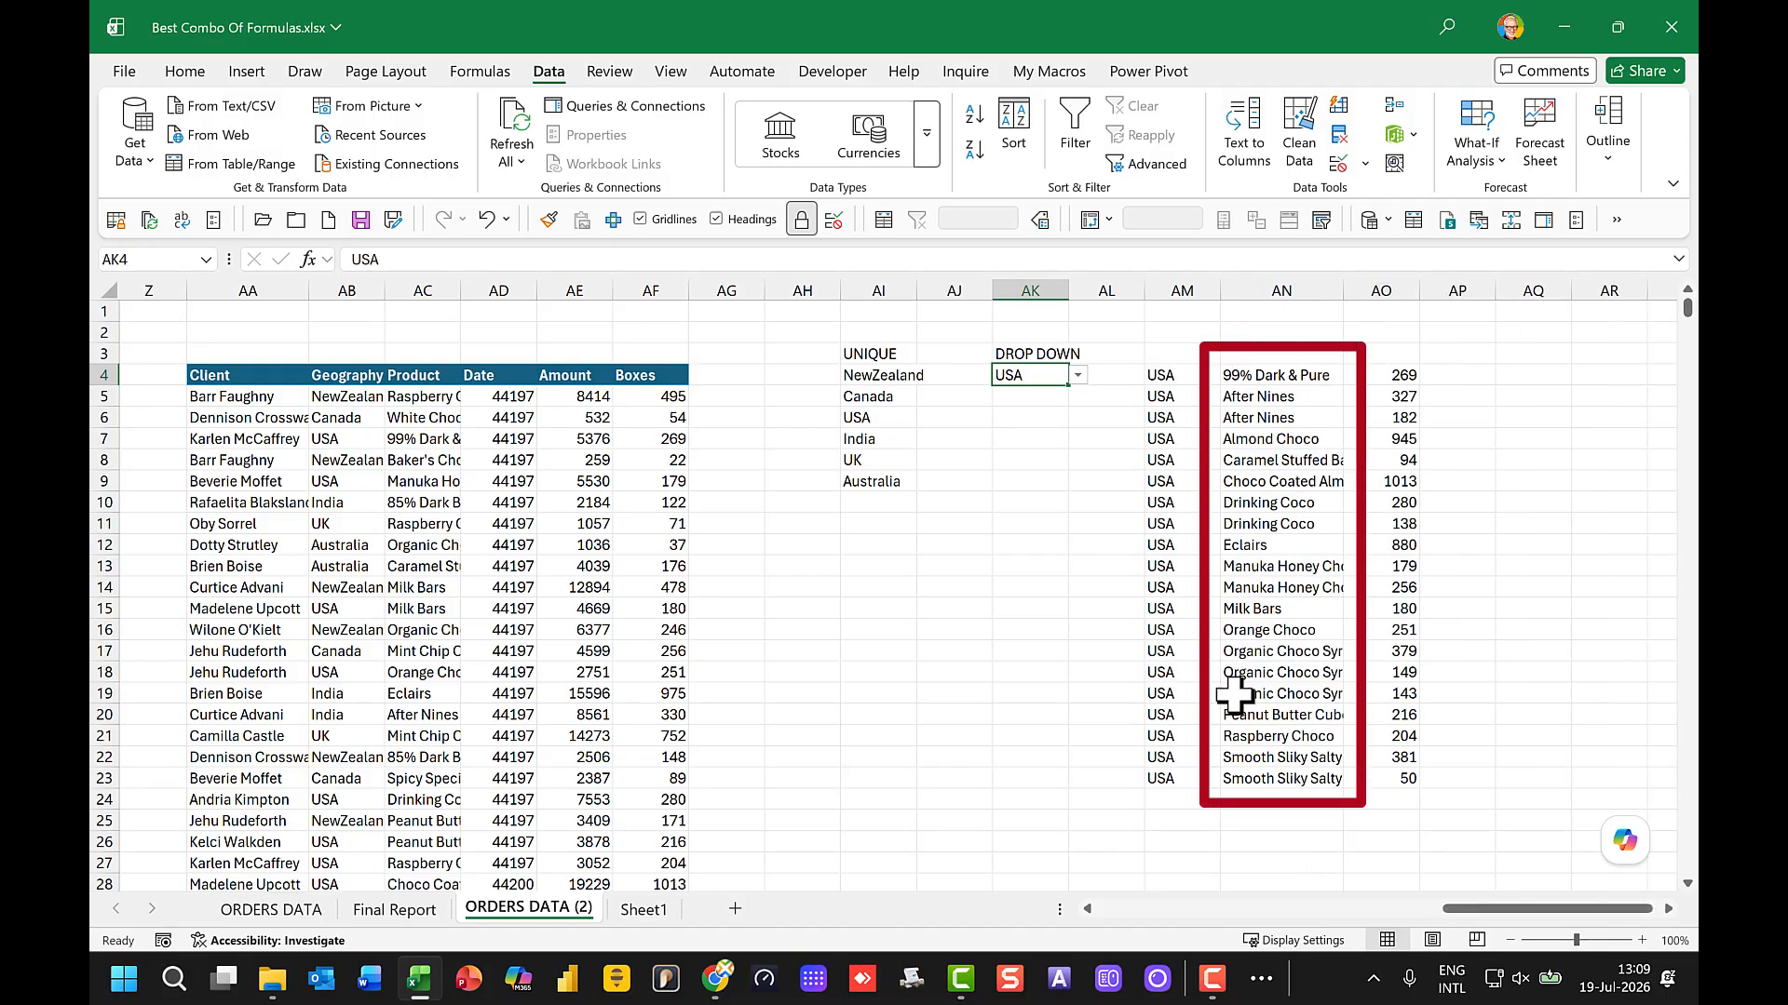